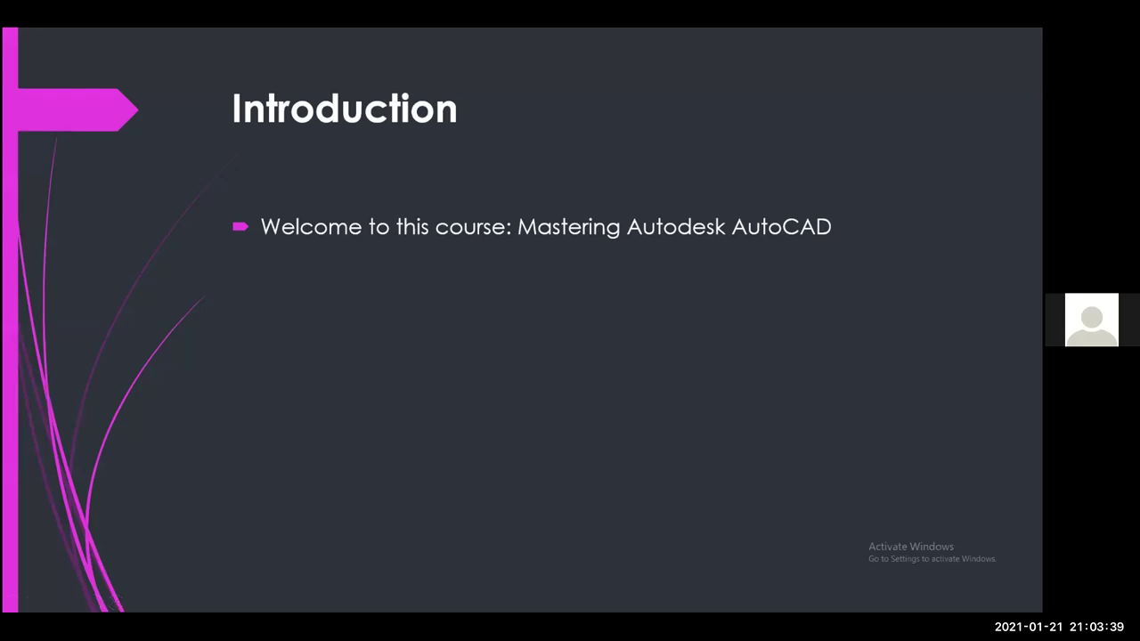
- Advance the course slides to 'Advanced Text Objects' and bring up Task View
click(578, 281)
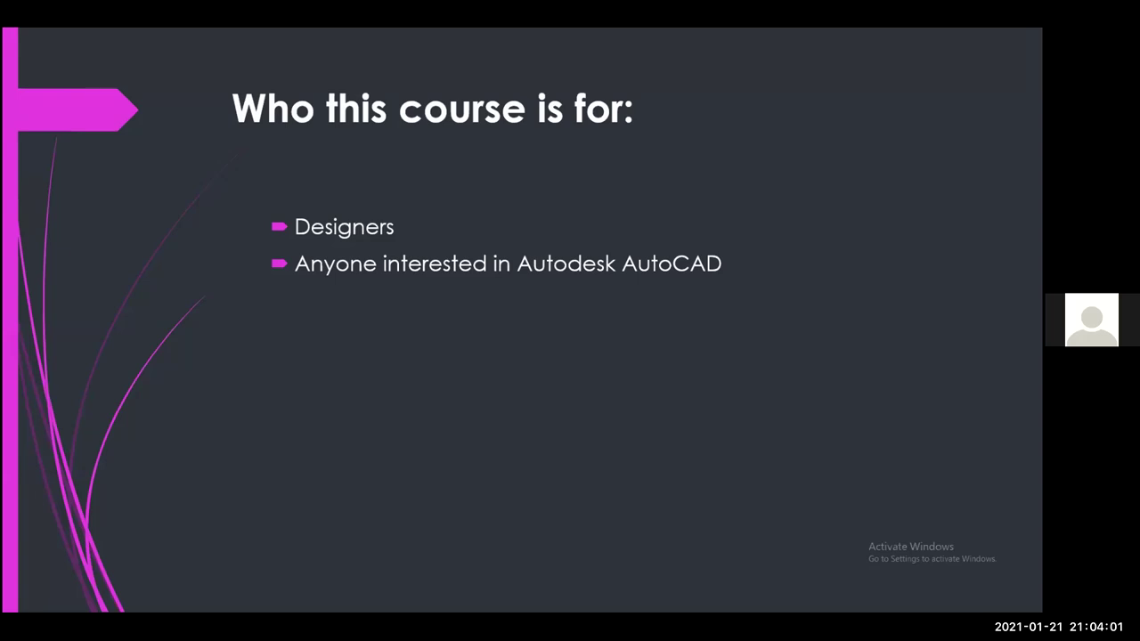
key(Right)
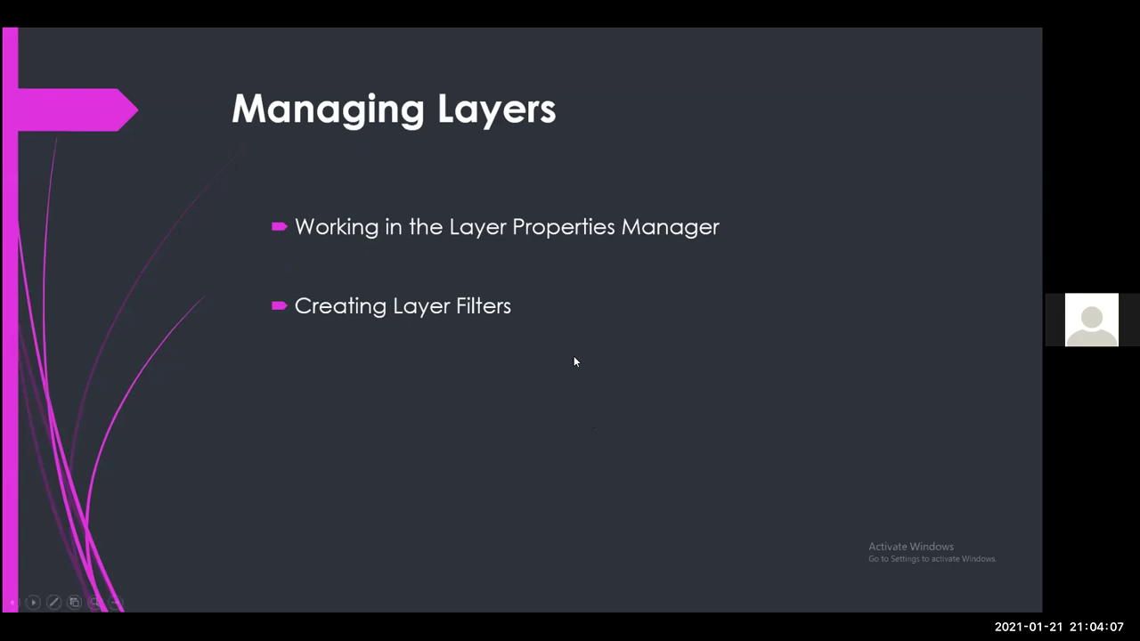
click(540, 457)
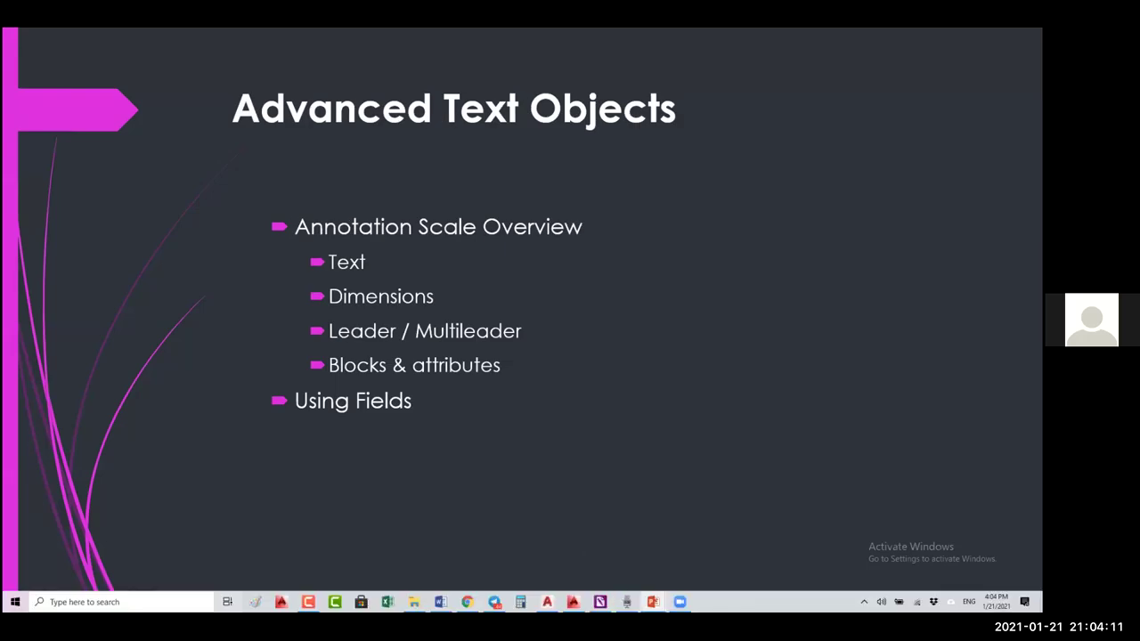
key(super+Tab)
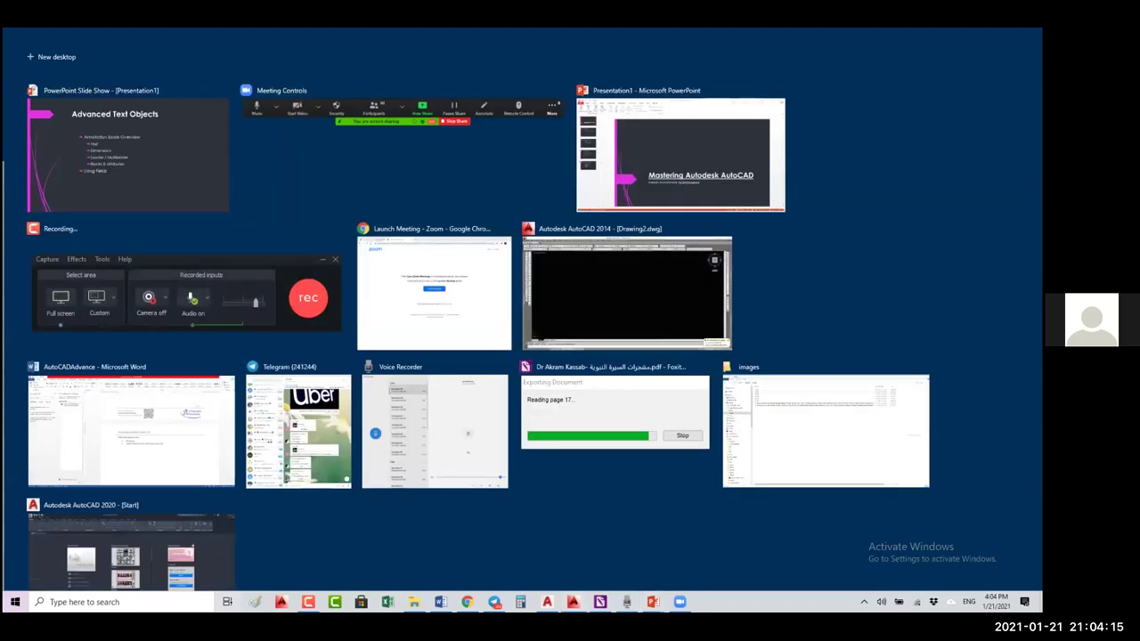
- Switch to AutoCAD's Drawing2 and open the Layer Properties Manager from the Format menu
click(627, 293)
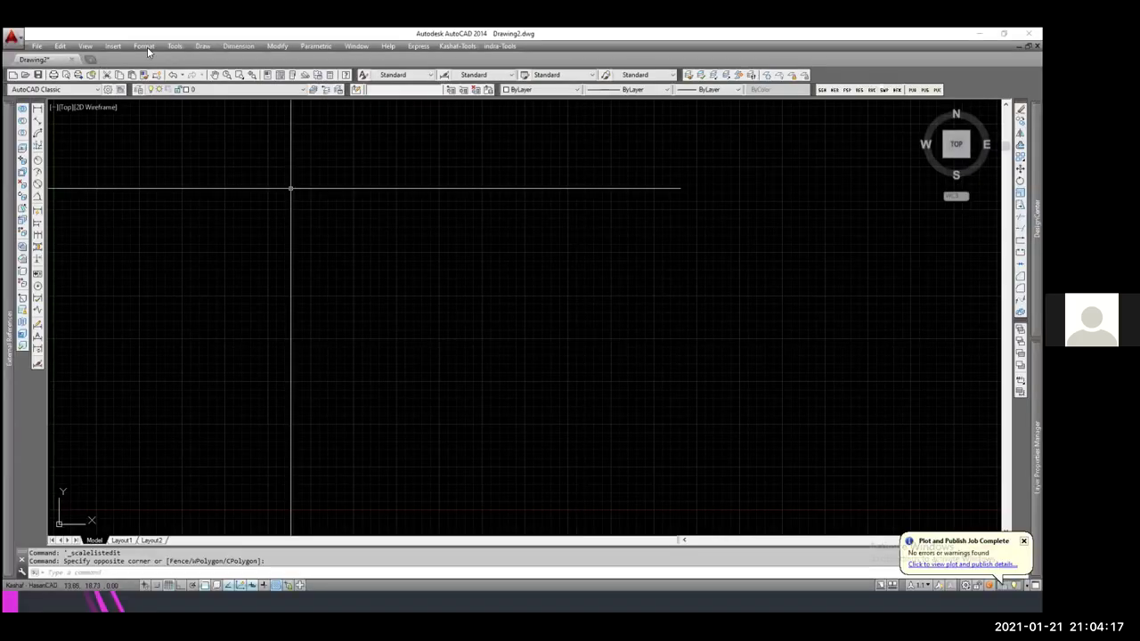
click(143, 49)
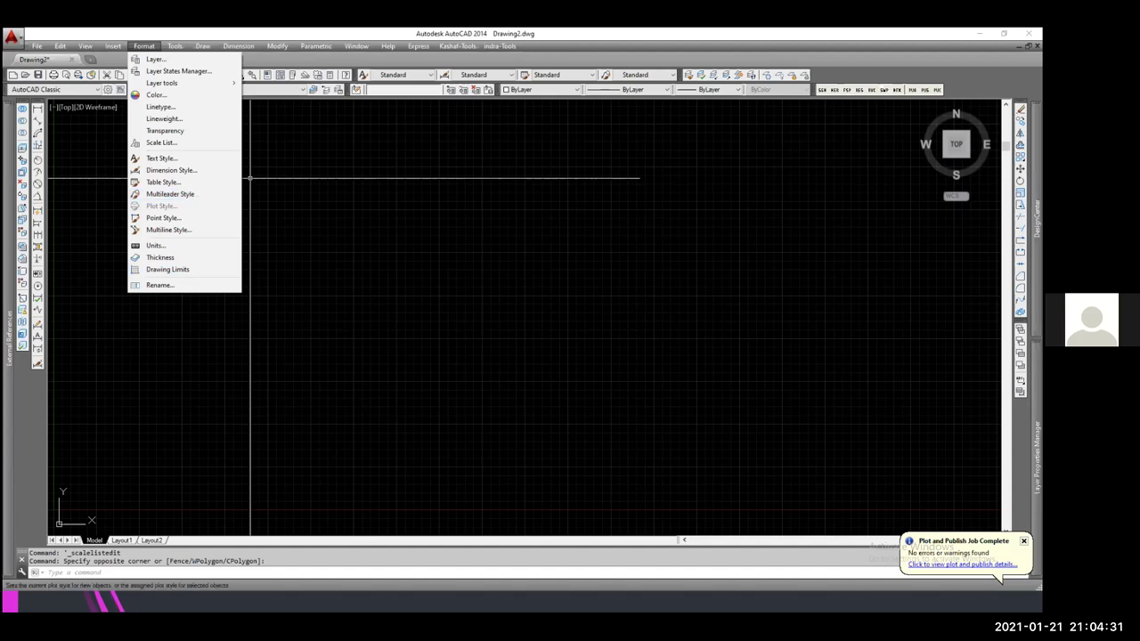
click(155, 58)
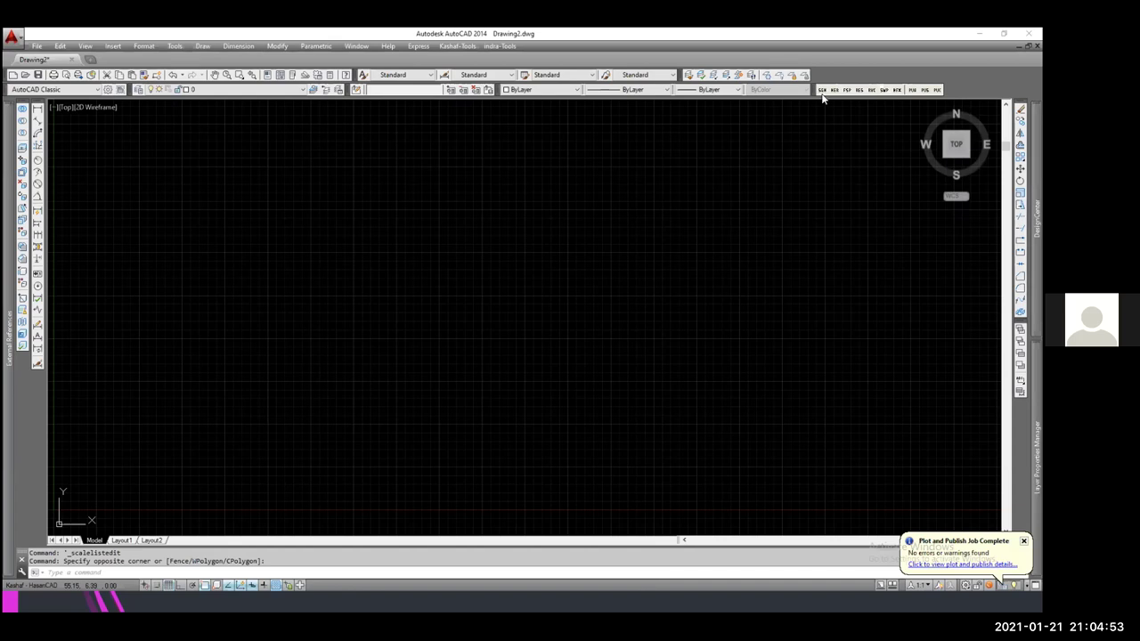
- Open the layer manager with LA, then load standard layers from the Kashaf-Tools menu
text(la)
key(Return)
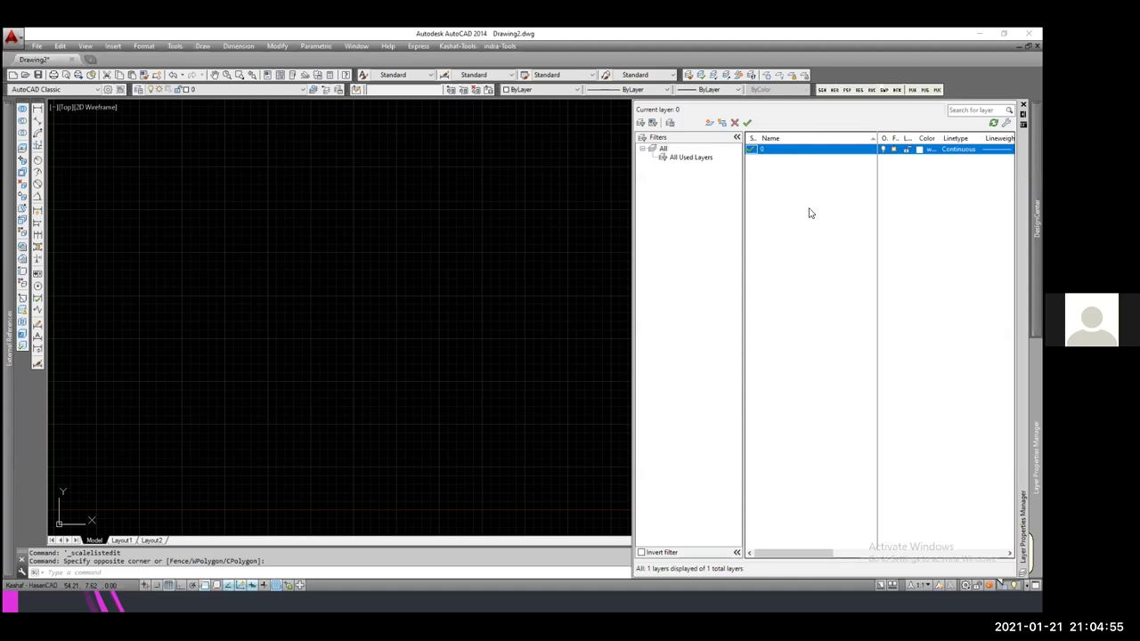
click(607, 271)
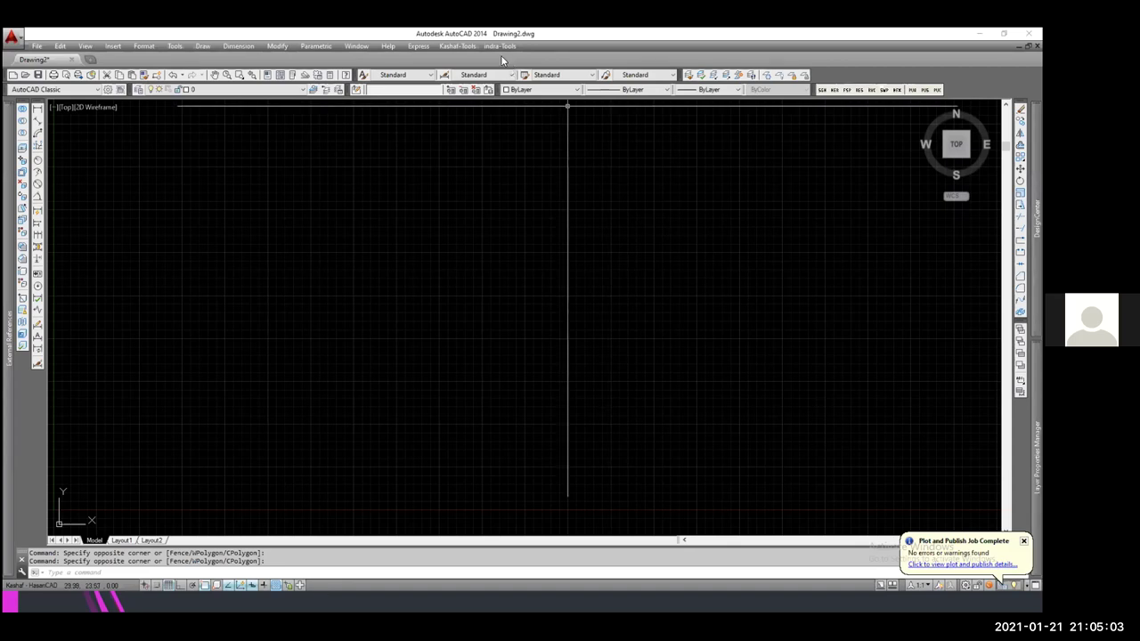
click(454, 47)
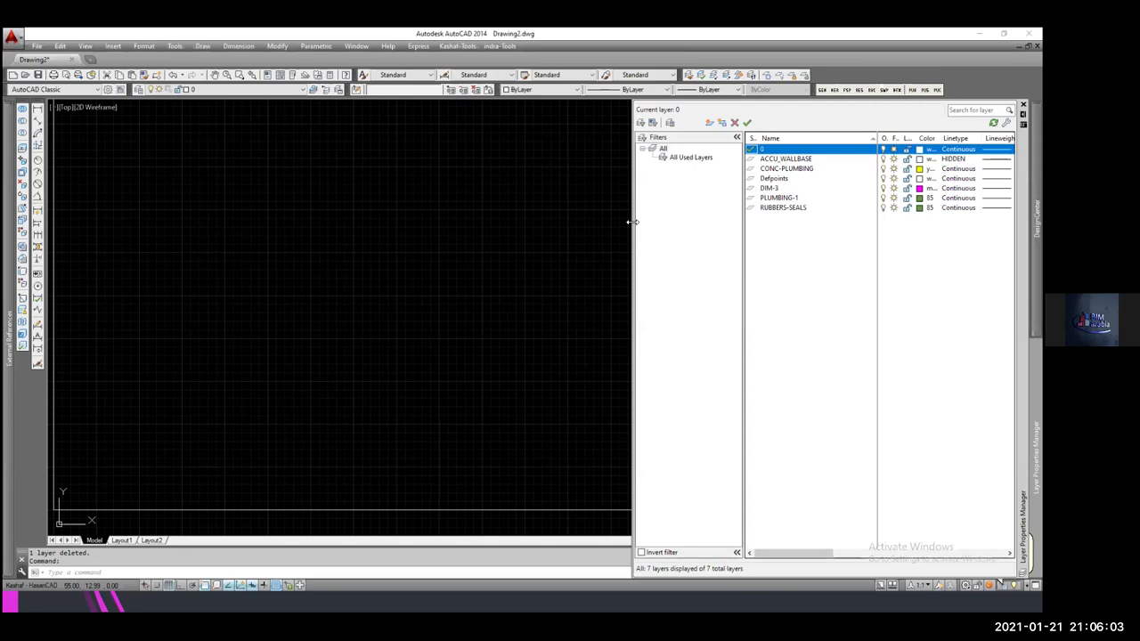
- Widen the layer manager to show lineweight and plot style columns, then start plotting
drag(632, 222, 470, 232)
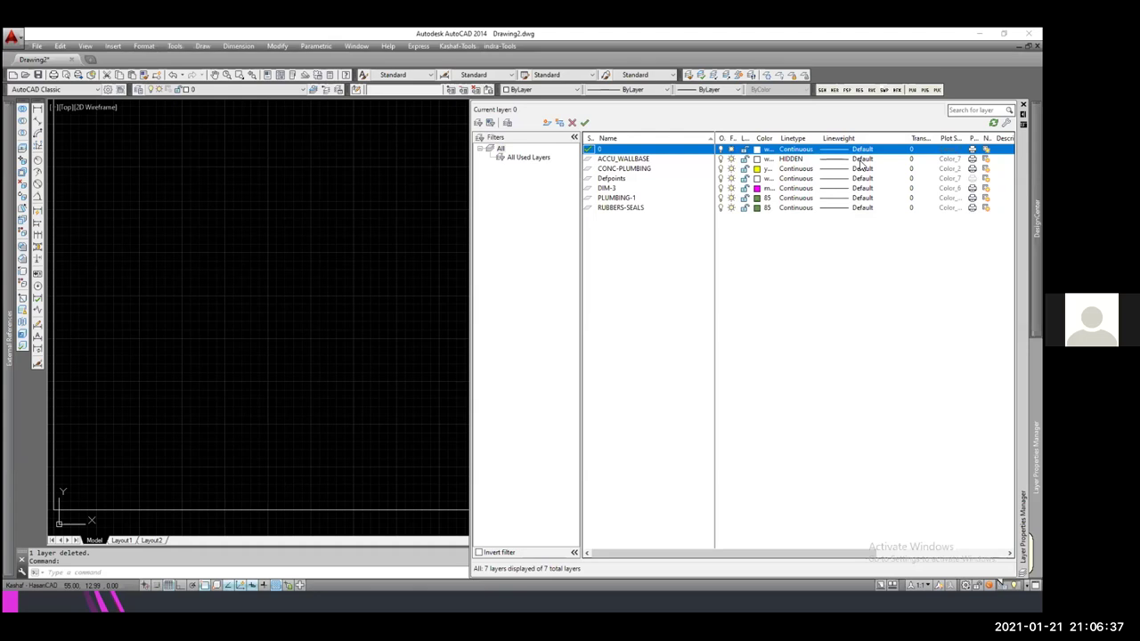
click(435, 272)
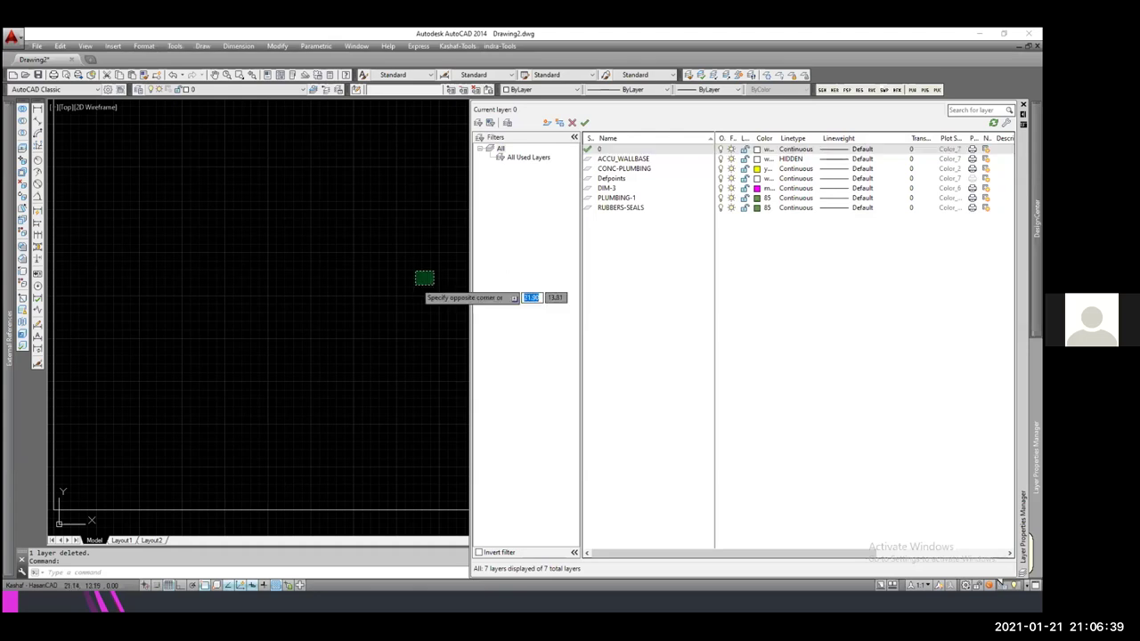
key(ctrl+p)
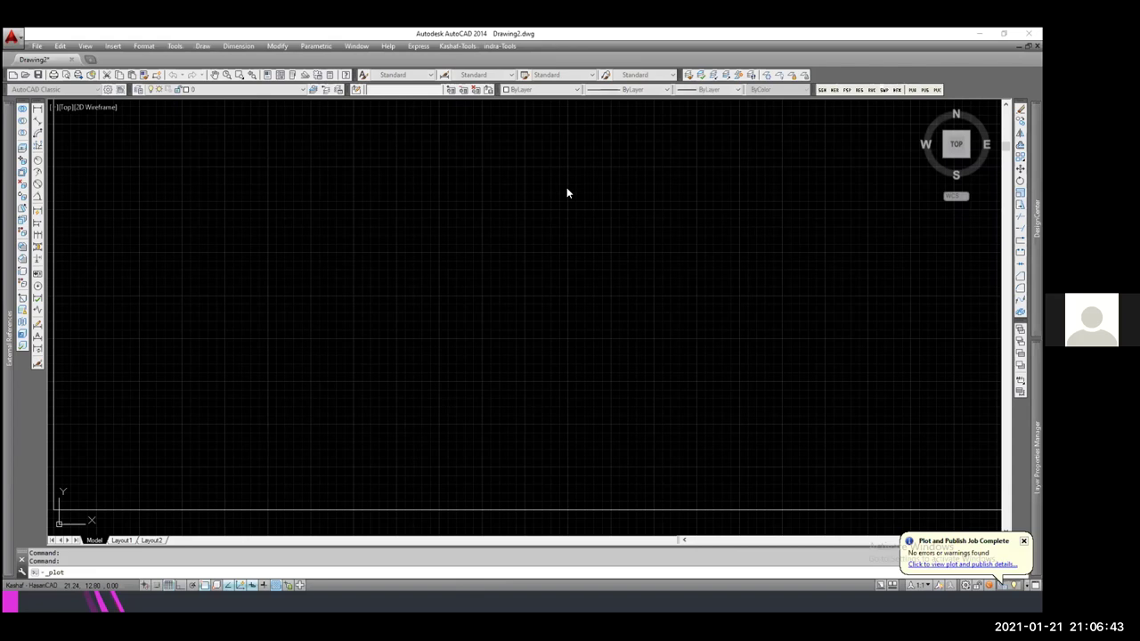
- Pick Grayscale.ctb, review its lineweight options in the Plot Style Table Editor, then cancel
click(693, 201)
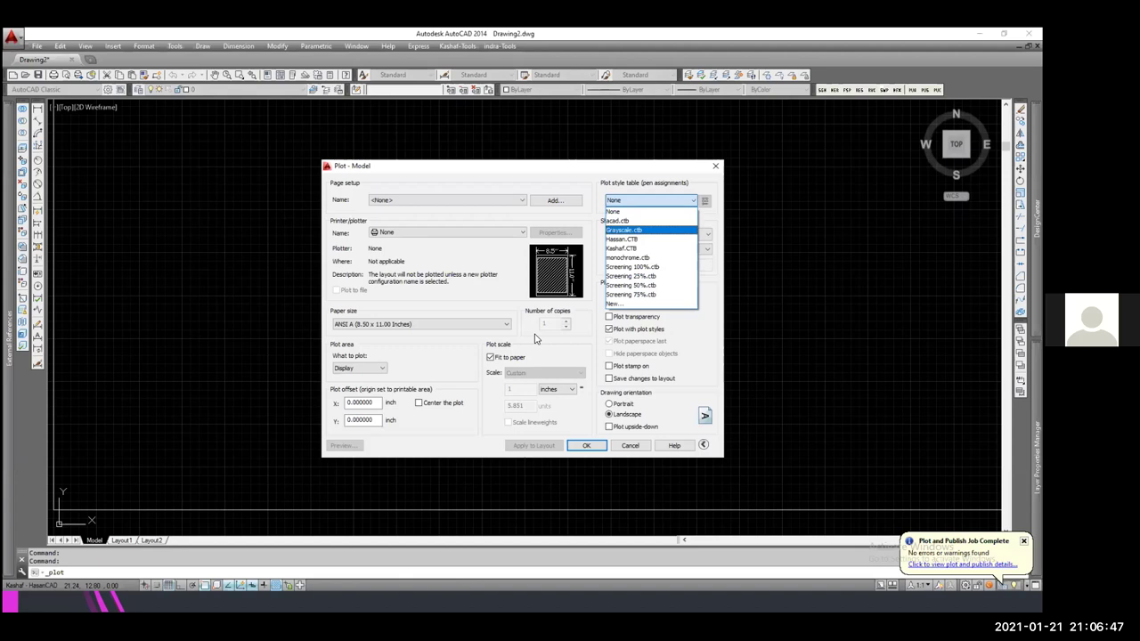
click(646, 230)
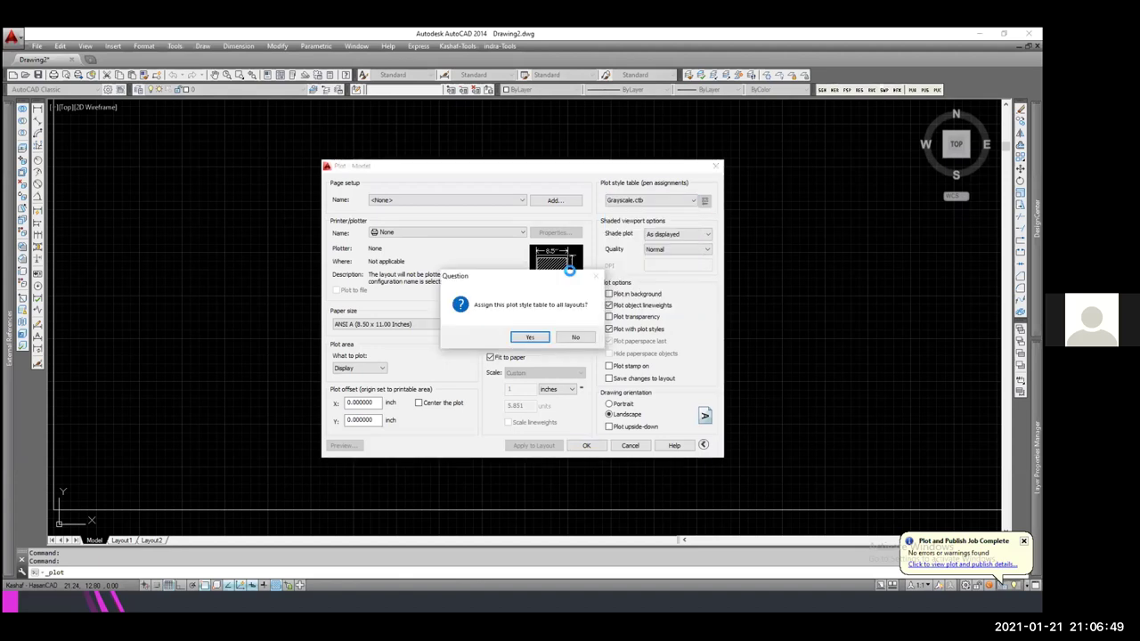
key(Return)
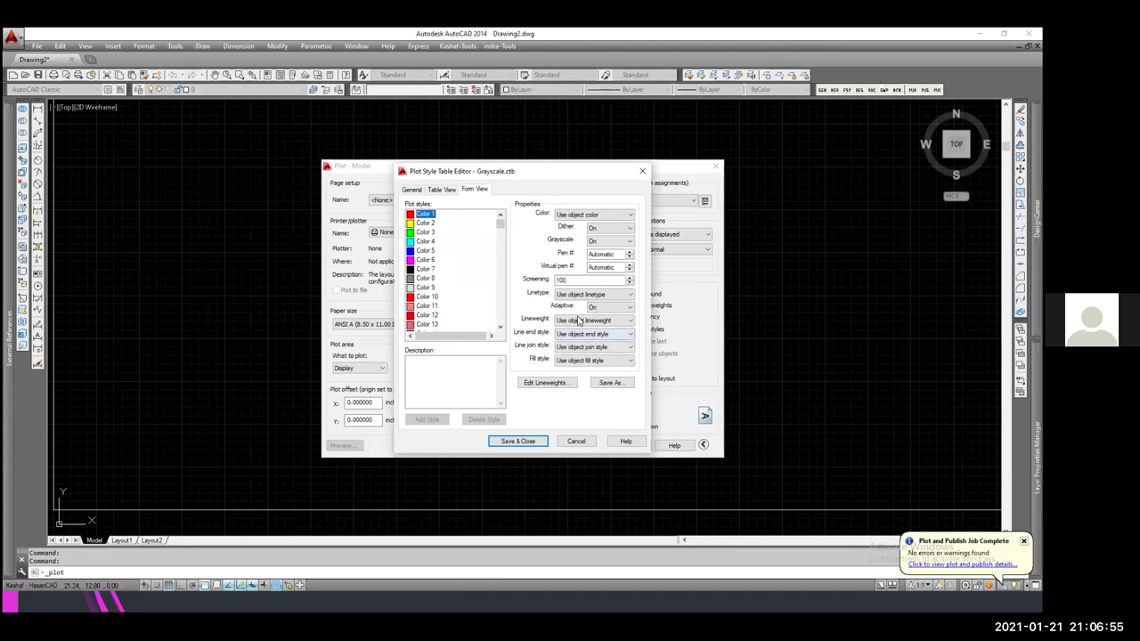
click(583, 320)
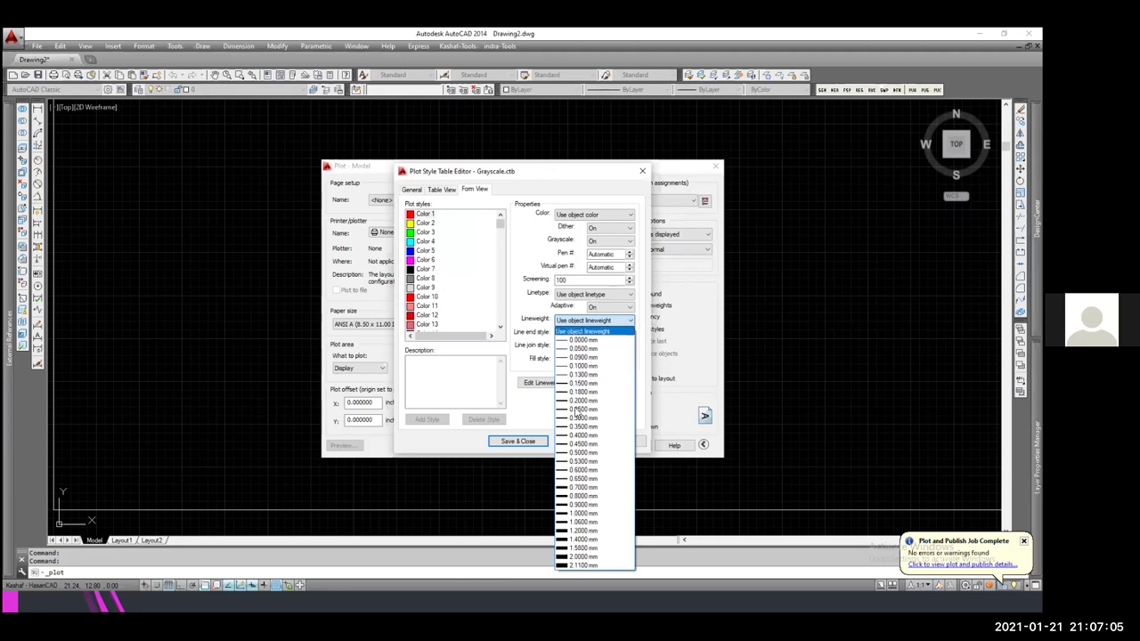
click(499, 240)
click(581, 323)
click(580, 441)
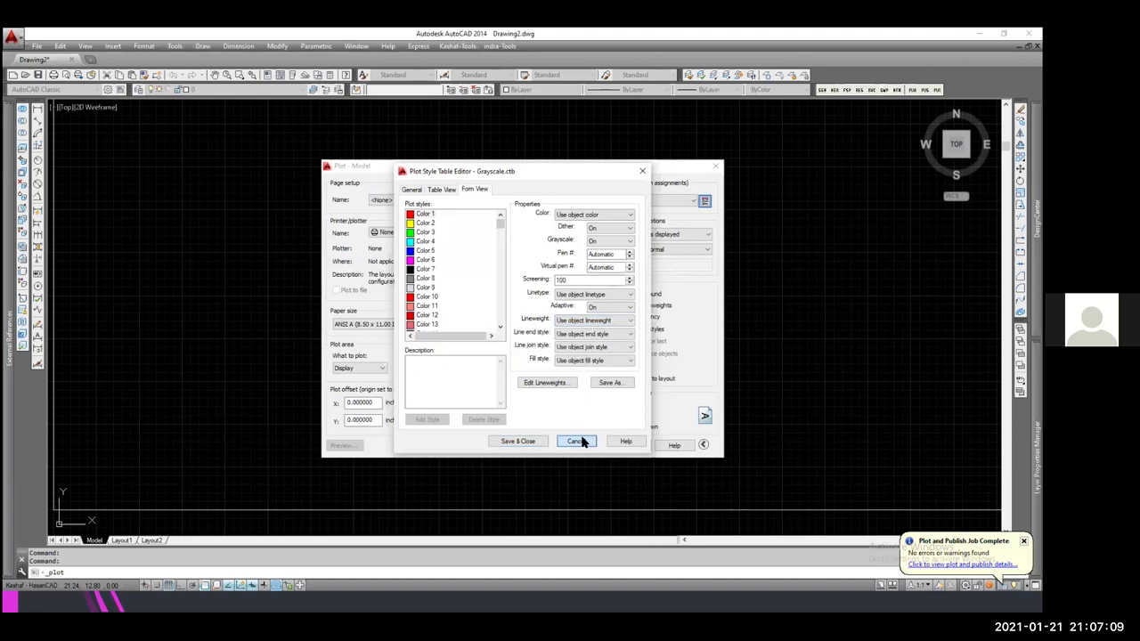
click(581, 442)
click(626, 445)
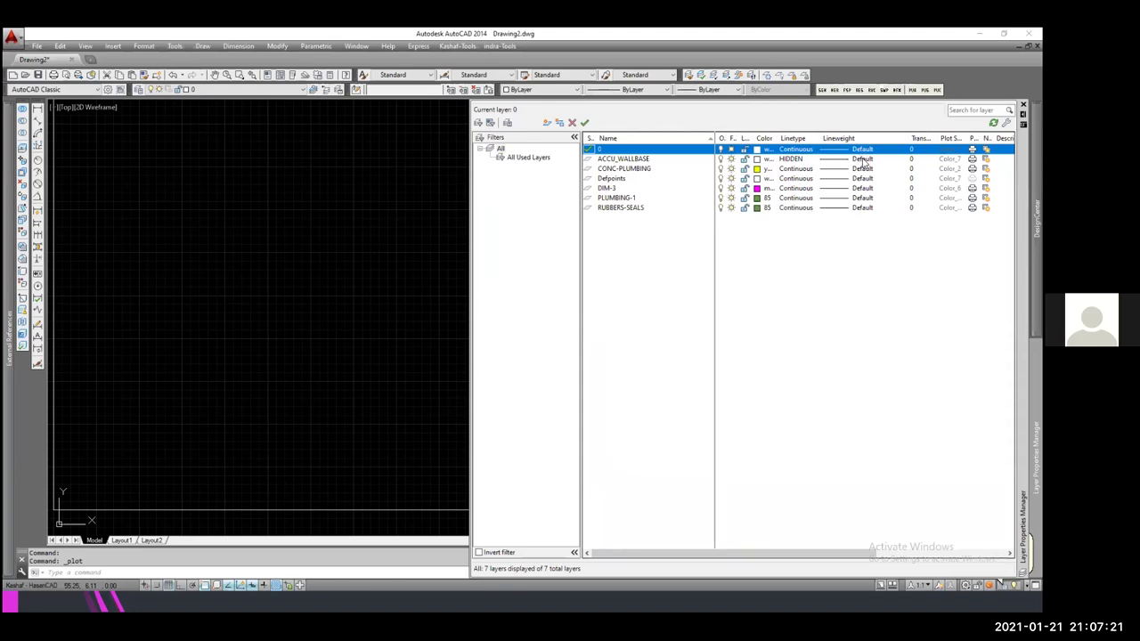
- Give ACCU_WALLBASE a 0.05 mm lineweight and select CONC-PLUMBING through RUBBERS-SEALS
click(862, 159)
key(Escape)
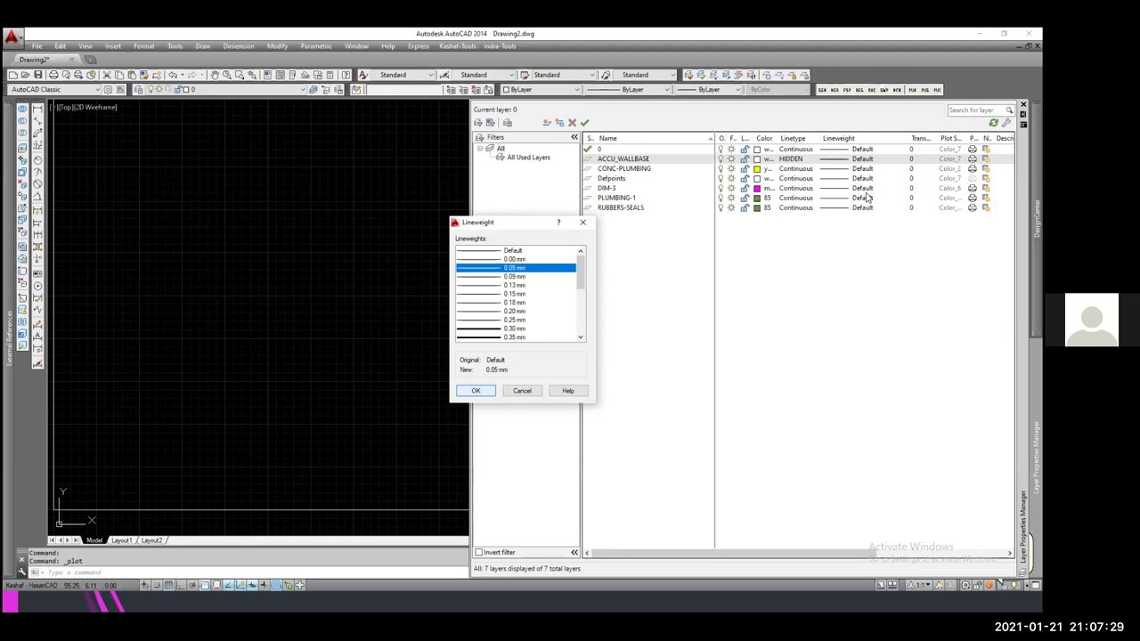
click(481, 392)
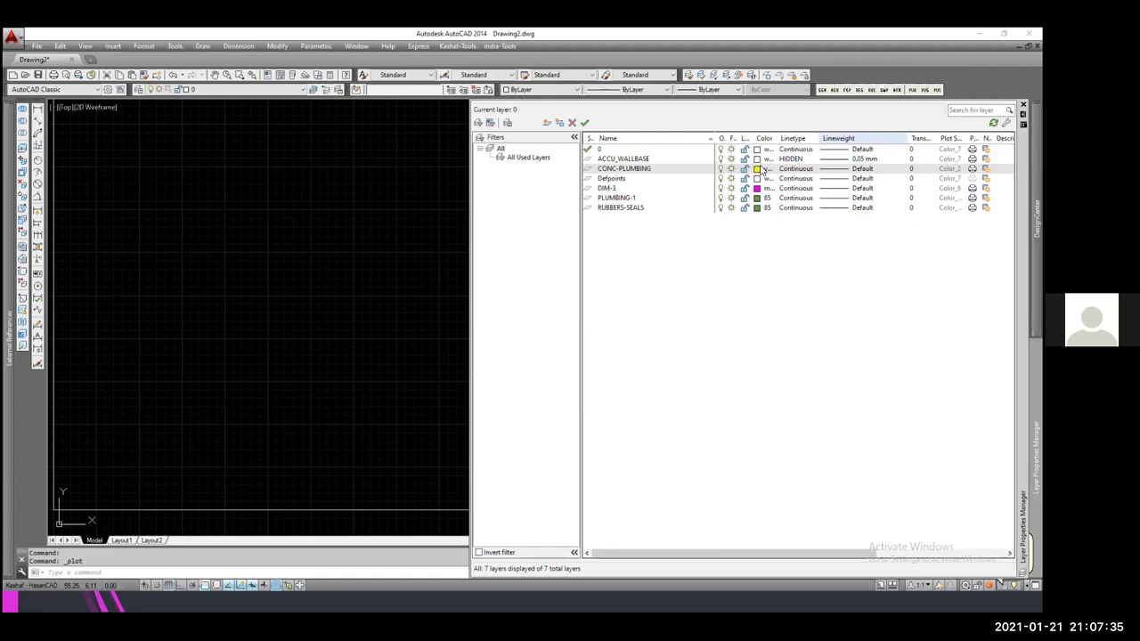
click(764, 169)
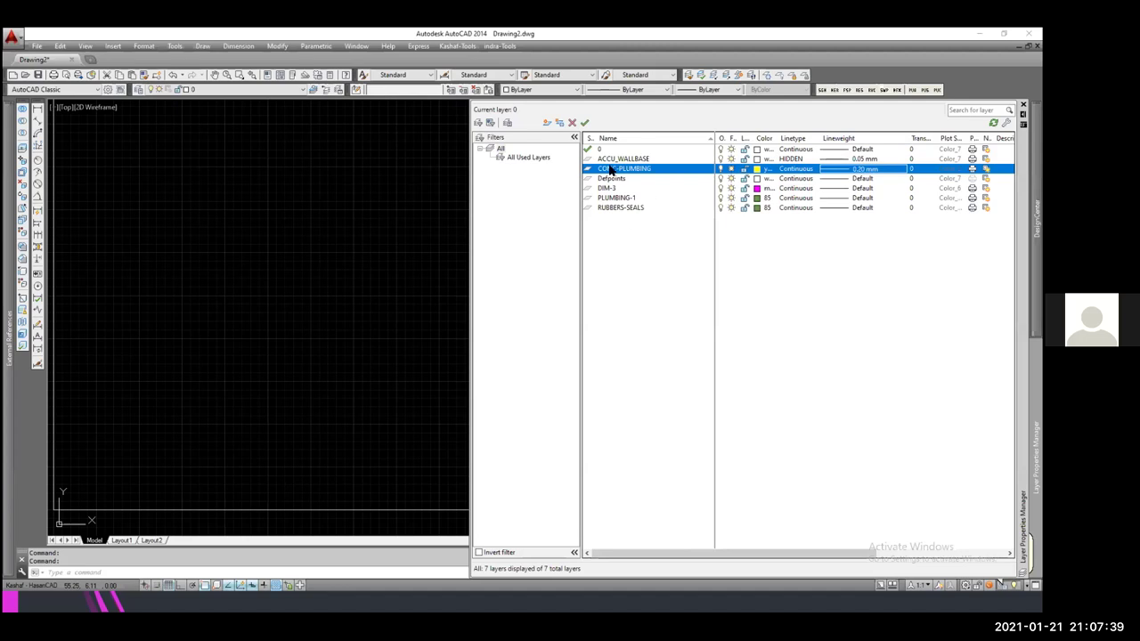
shift+click(620, 207)
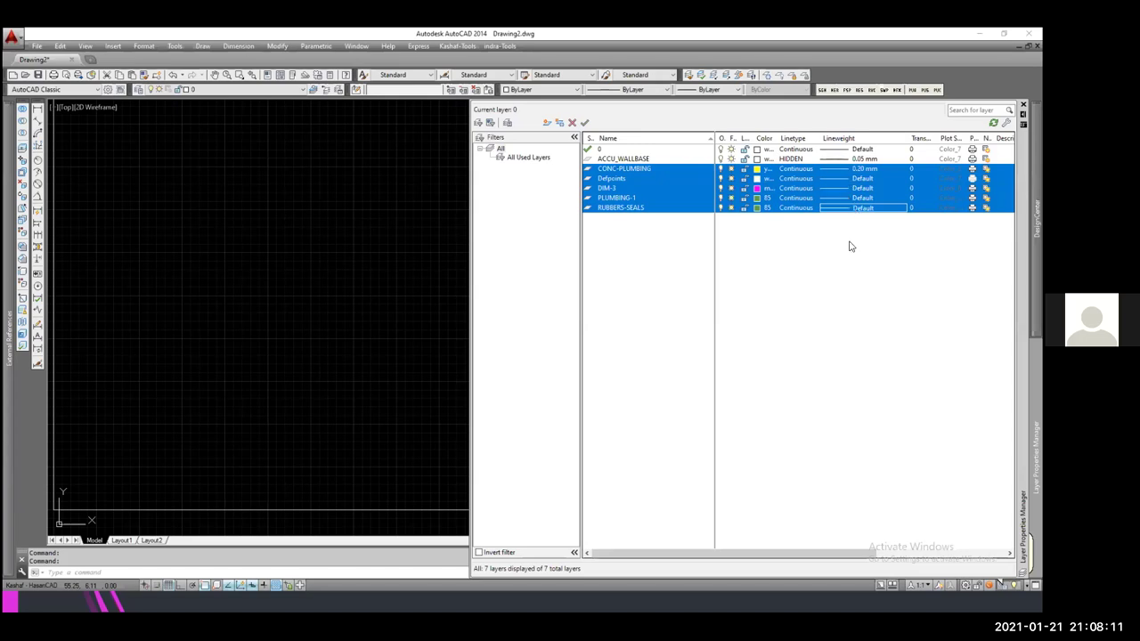
- Add new default layers Layer1 through Layer8 to the layer list
click(844, 233)
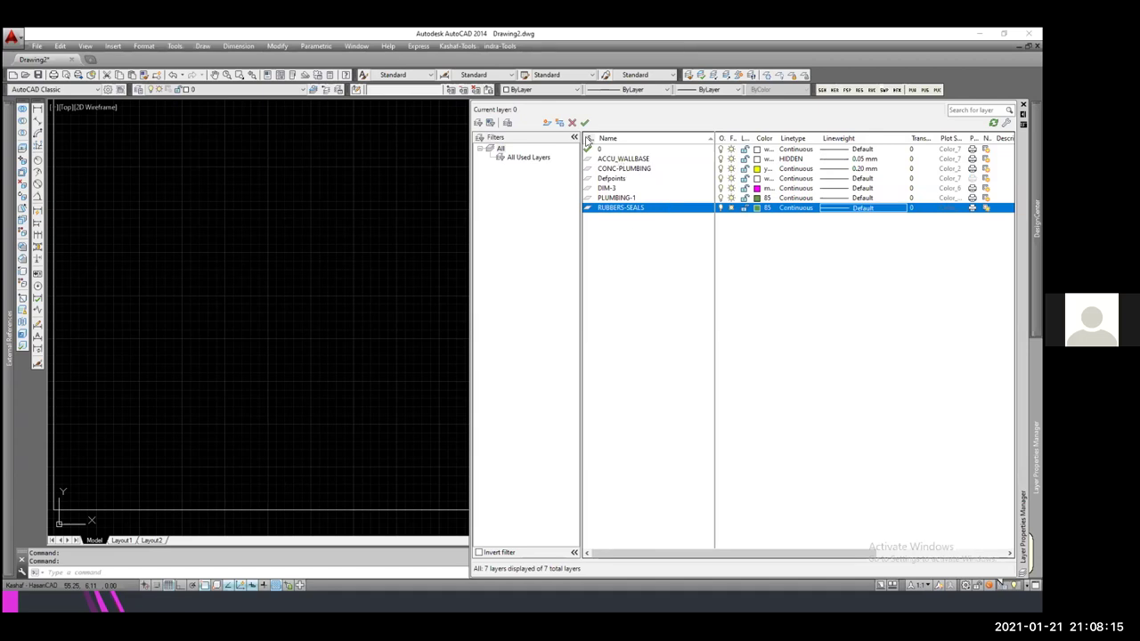
click(546, 122)
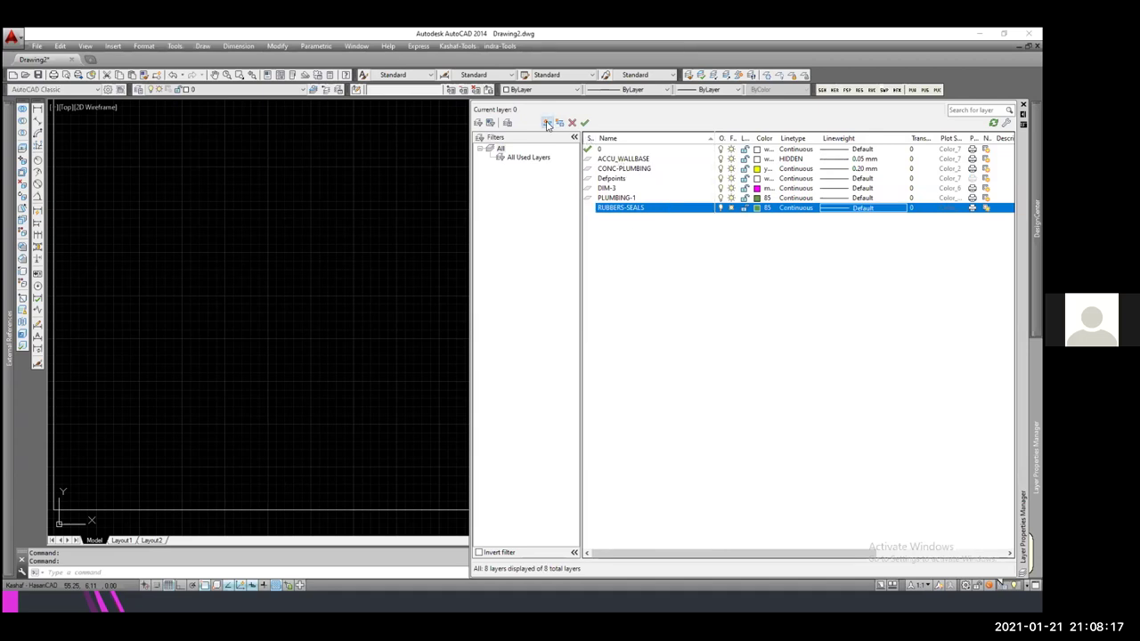
click(547, 123)
click(547, 123)
click(547, 123)
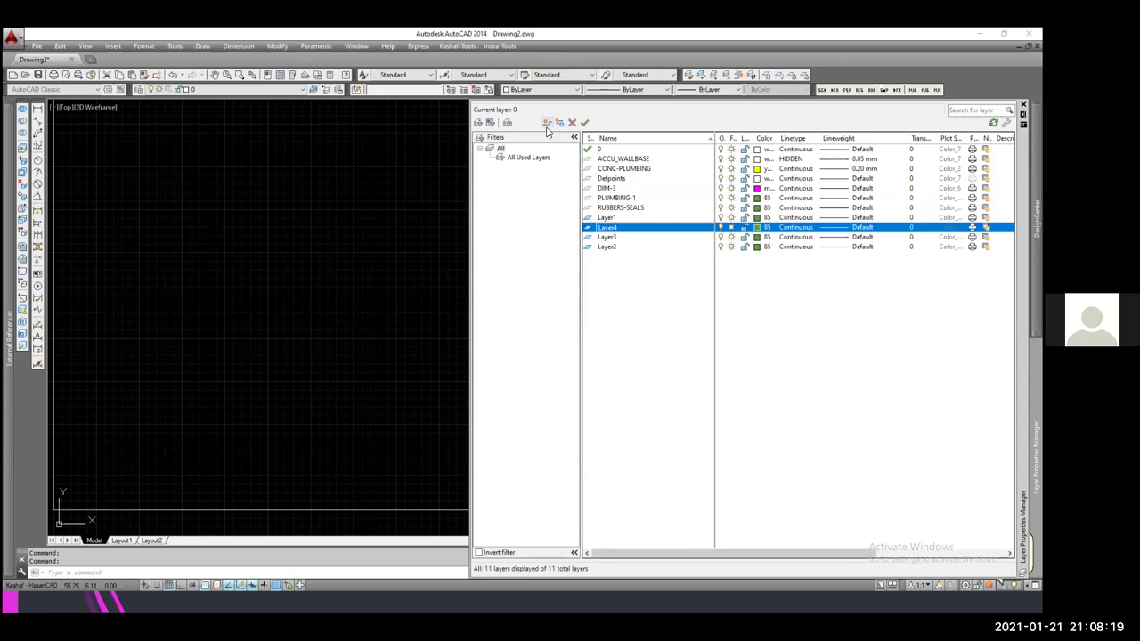
key(alt+n)
key(alt+n)
key(alt+n)
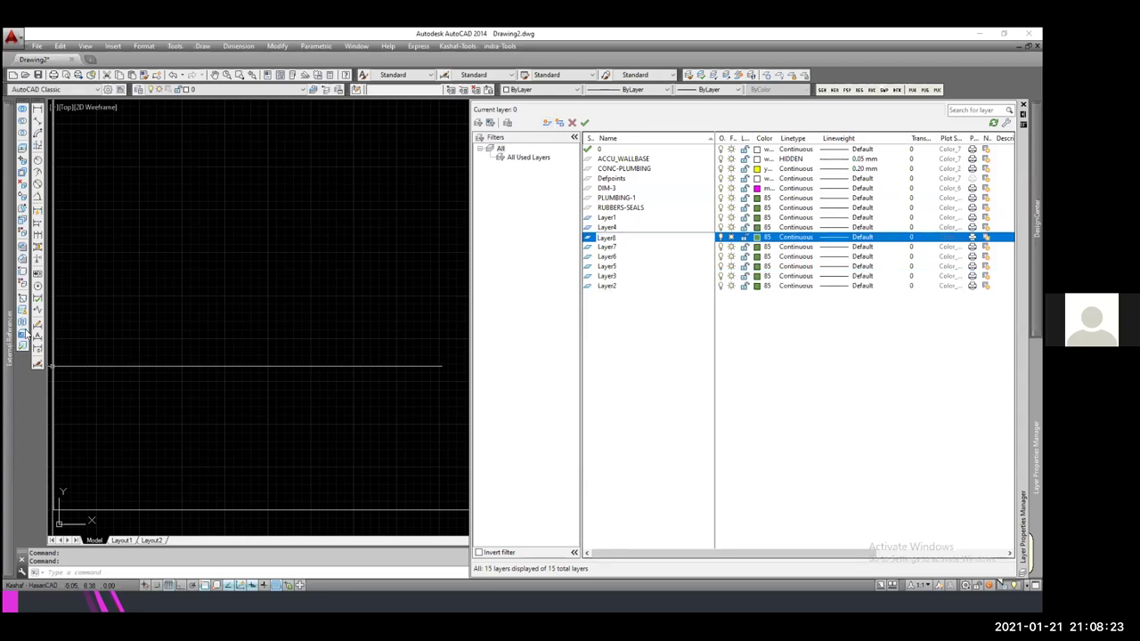
- Open the External References palette and clear Layer8's name for renaming
click(27, 334)
key(F2)
key(BackSpace)
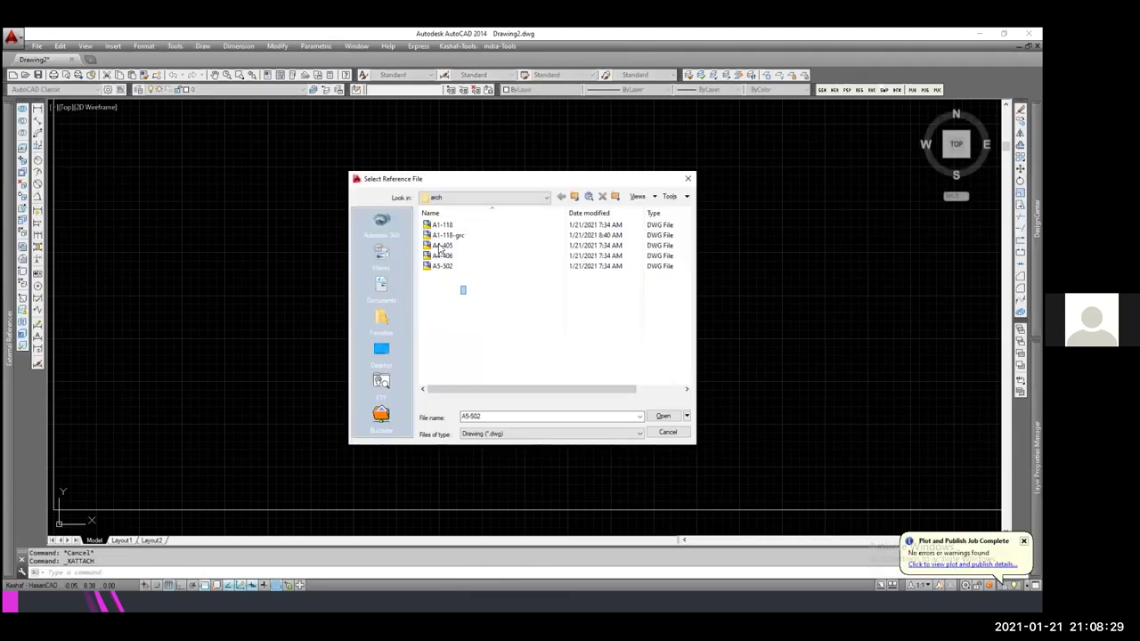
- Select A5-502, A4-405 and A4-406 in the arch folder and attach them
drag(462, 288, 441, 247)
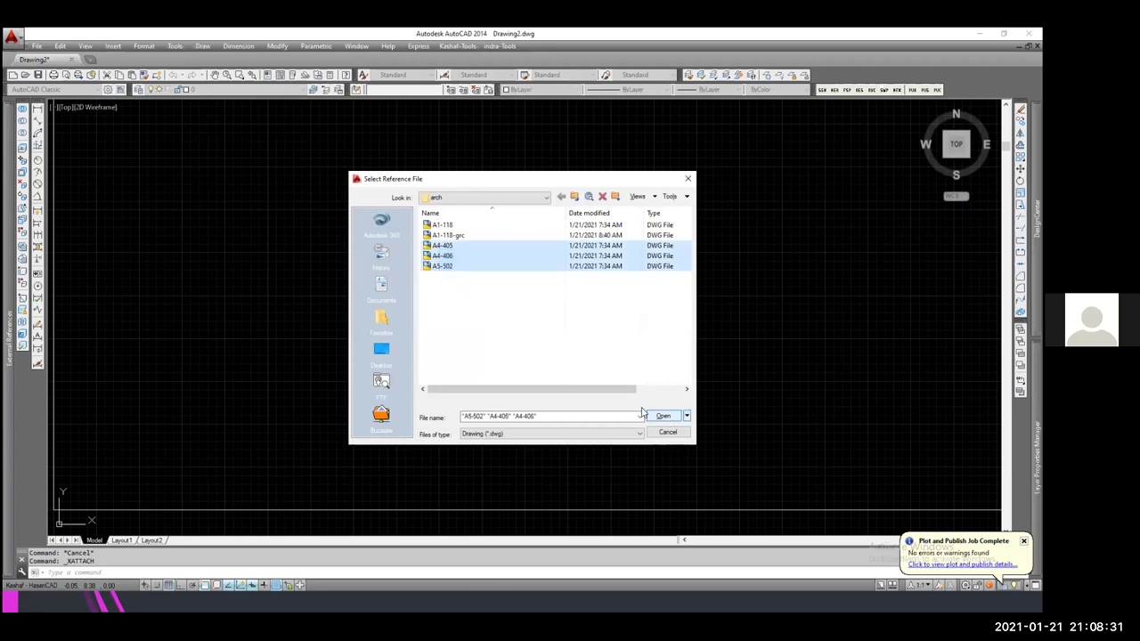
key(Return)
key(Return)
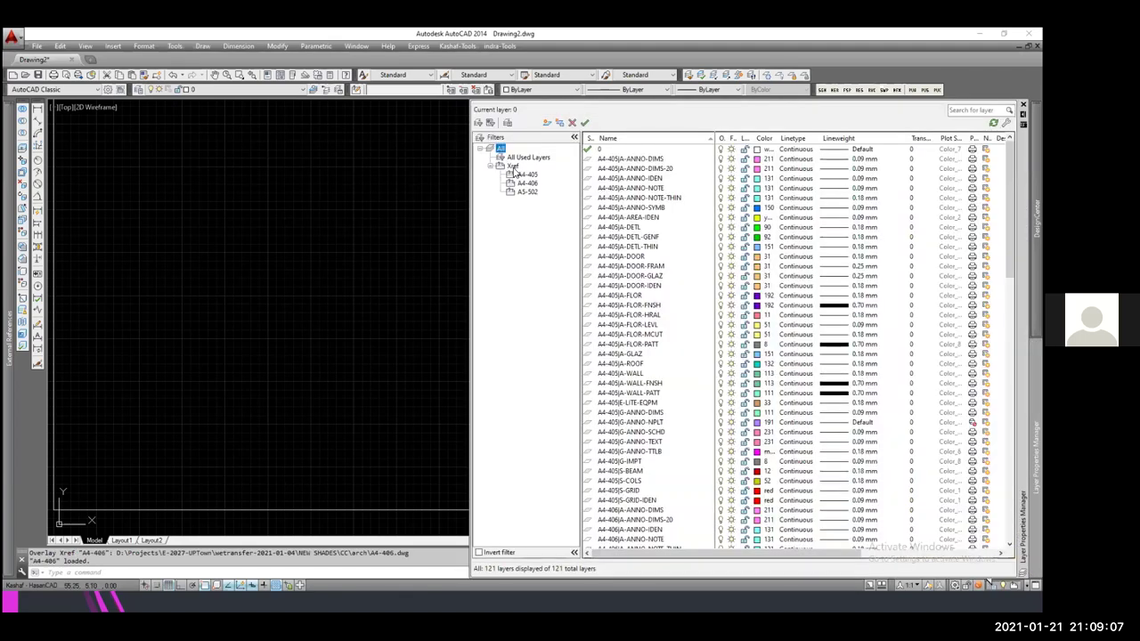
- Name a new layer filter A4- and enter the layer-name pattern a4-405
click(512, 167)
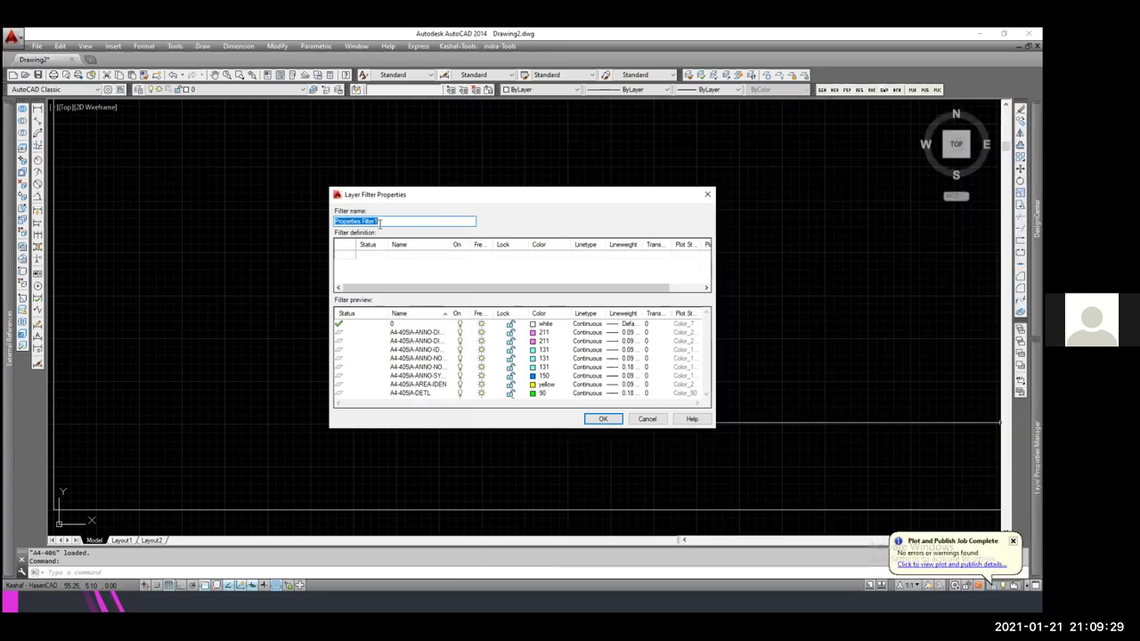
text(a)
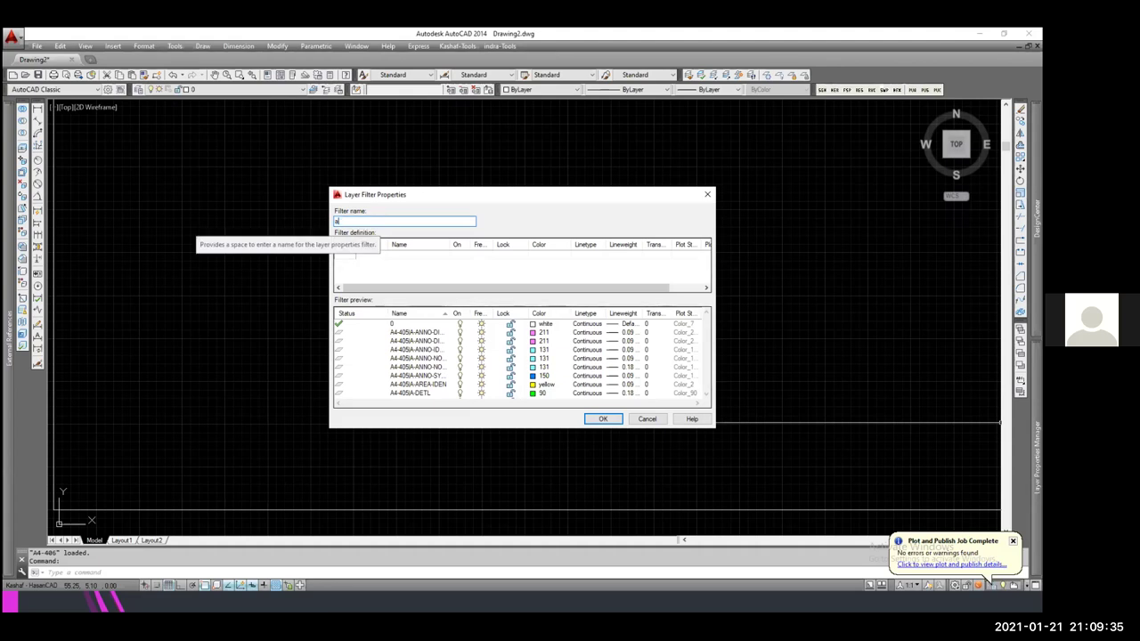
text(4-)
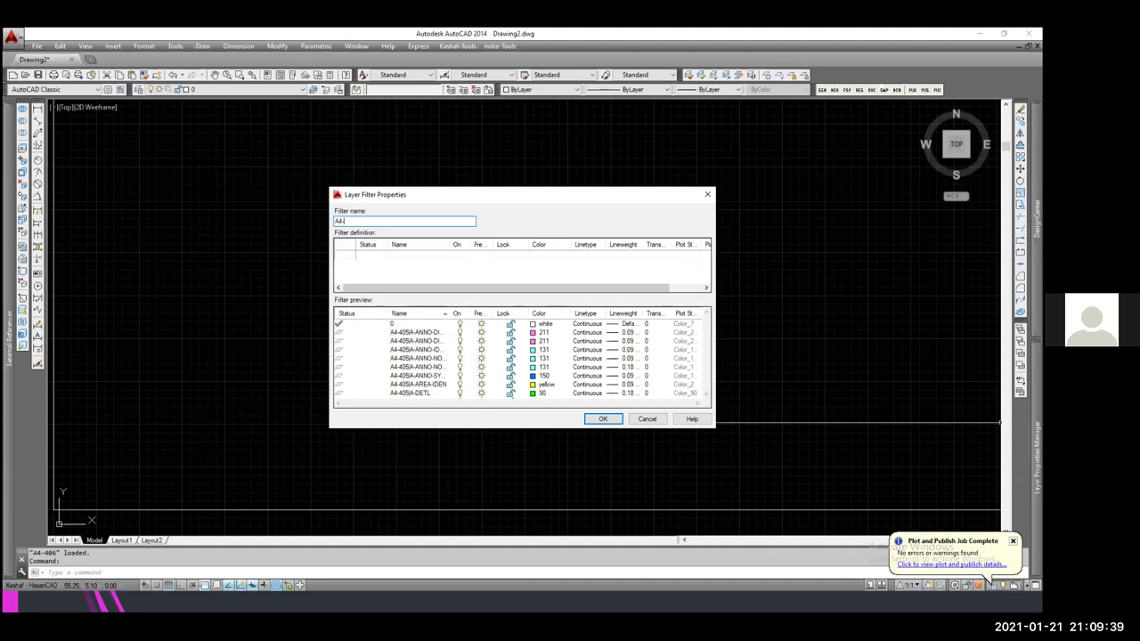
click(413, 258)
text(a)
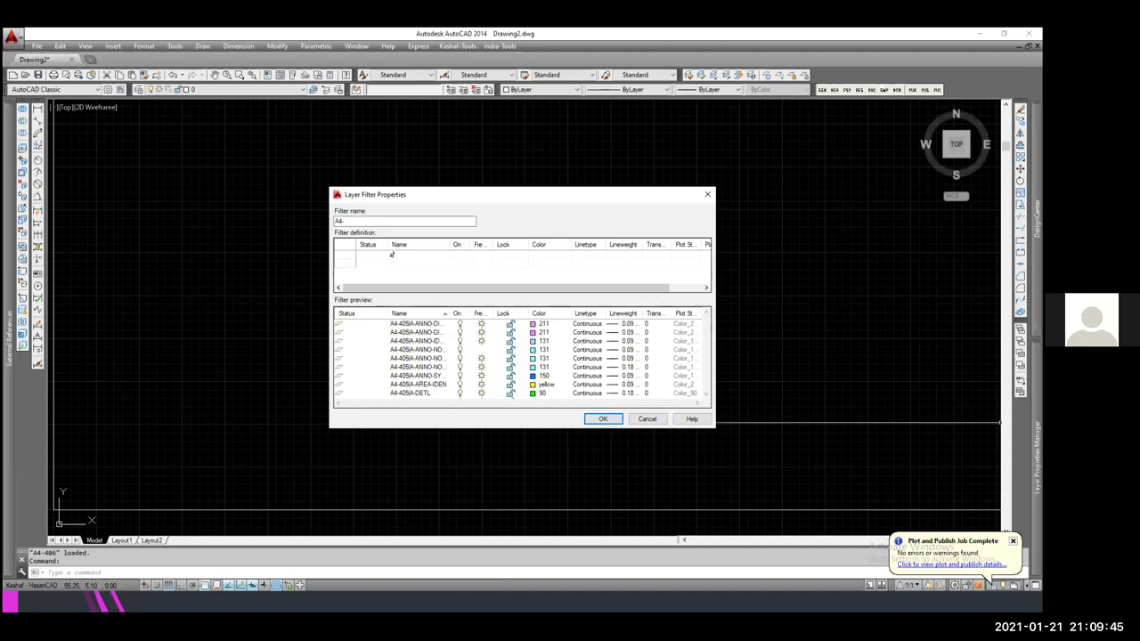
text(4-4)
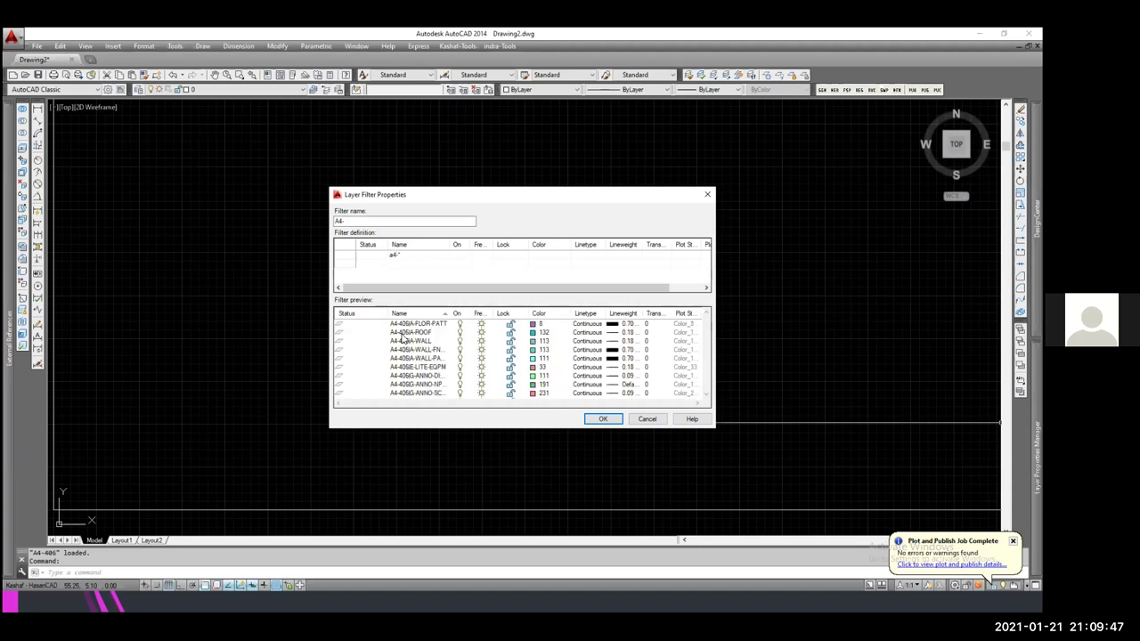
text(05*)
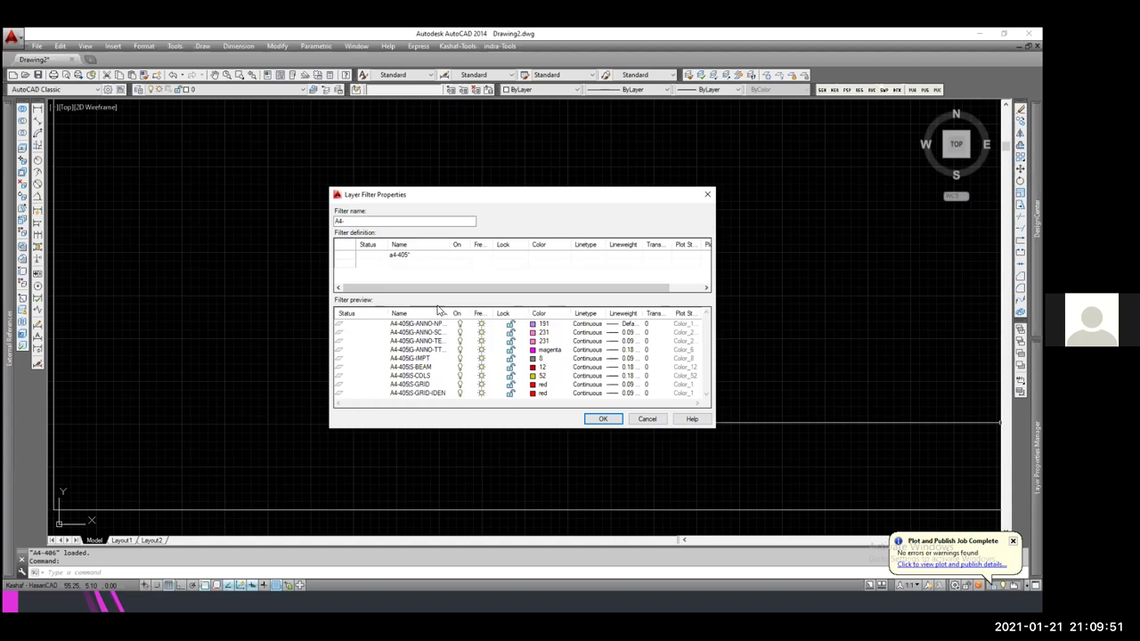
key(BackSpace)
- Complete the pattern as a4-405*, confirm the A4- filter, and reopen its properties
click(606, 424)
click(404, 268)
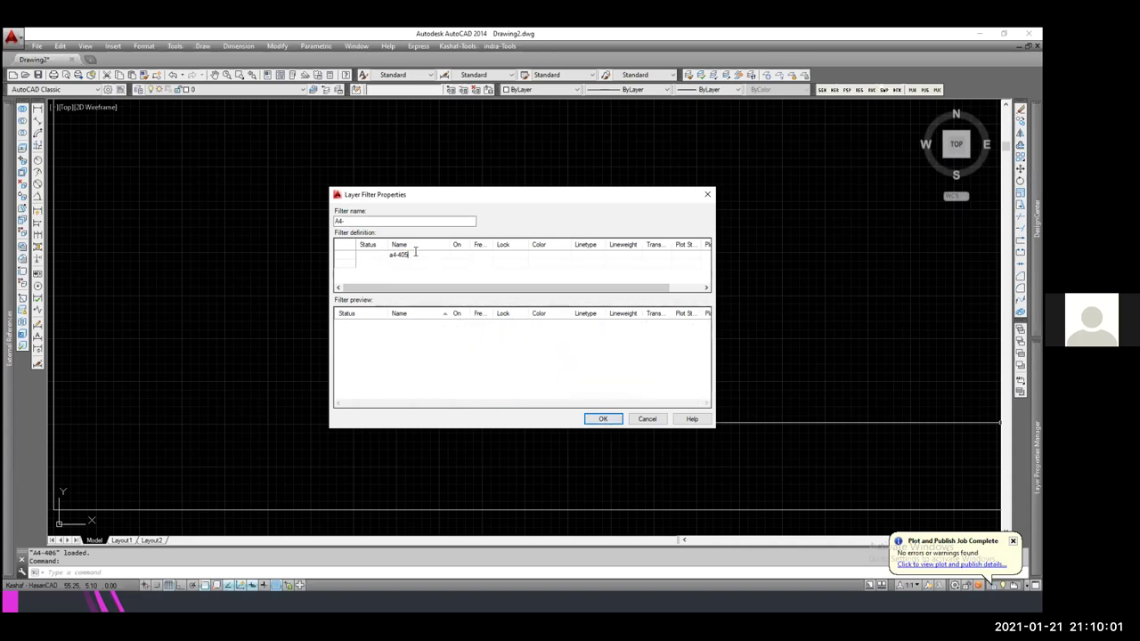
text(*)
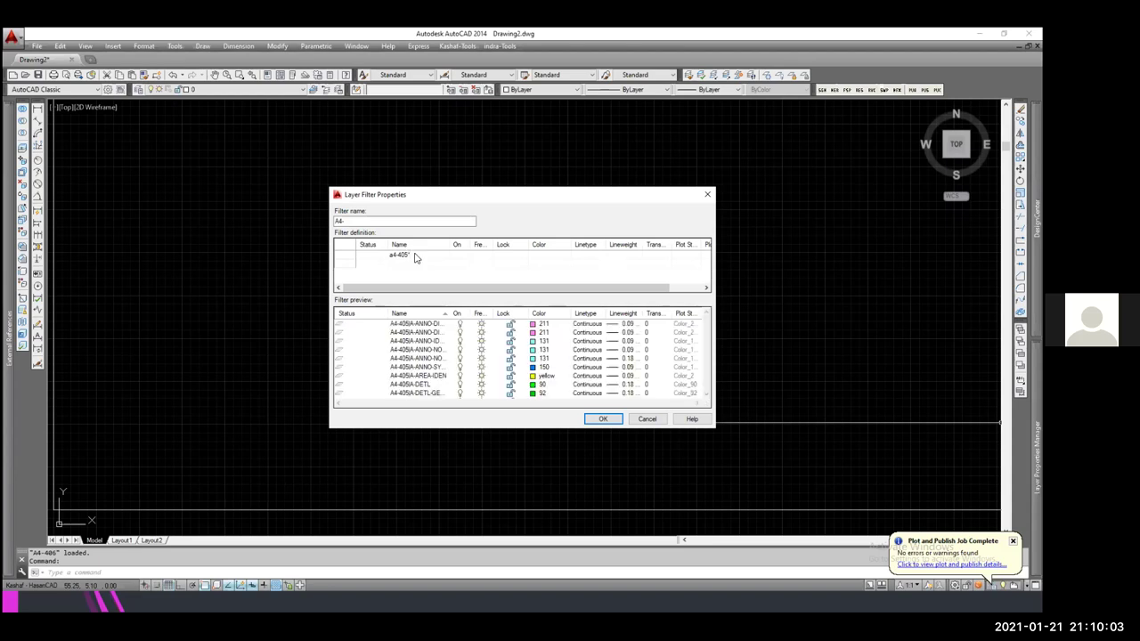
key(Return)
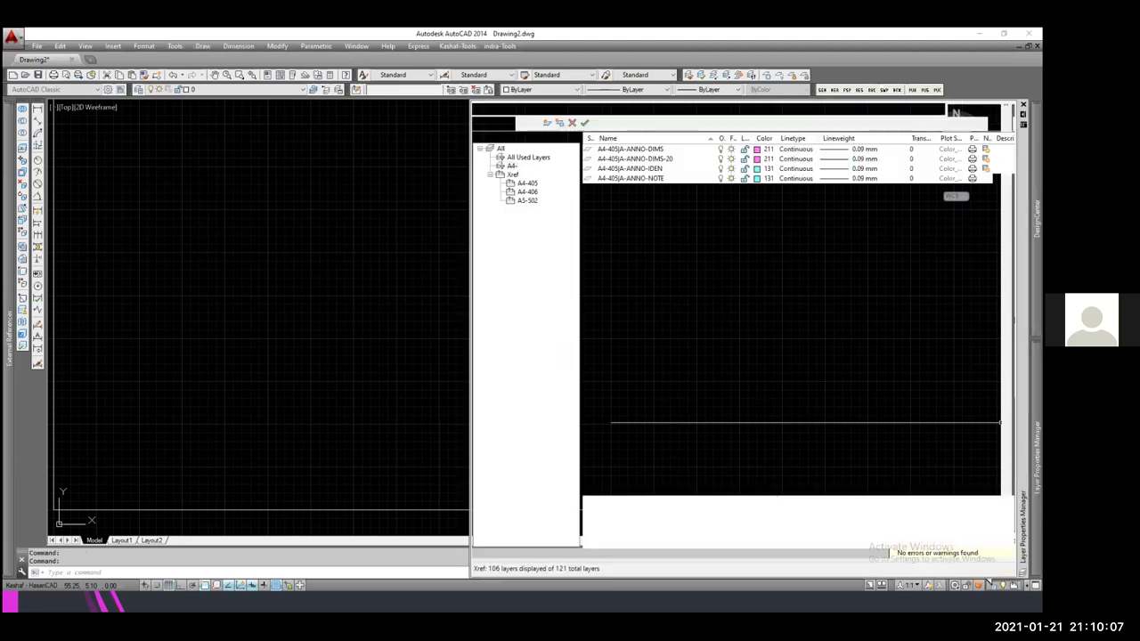
click(511, 167)
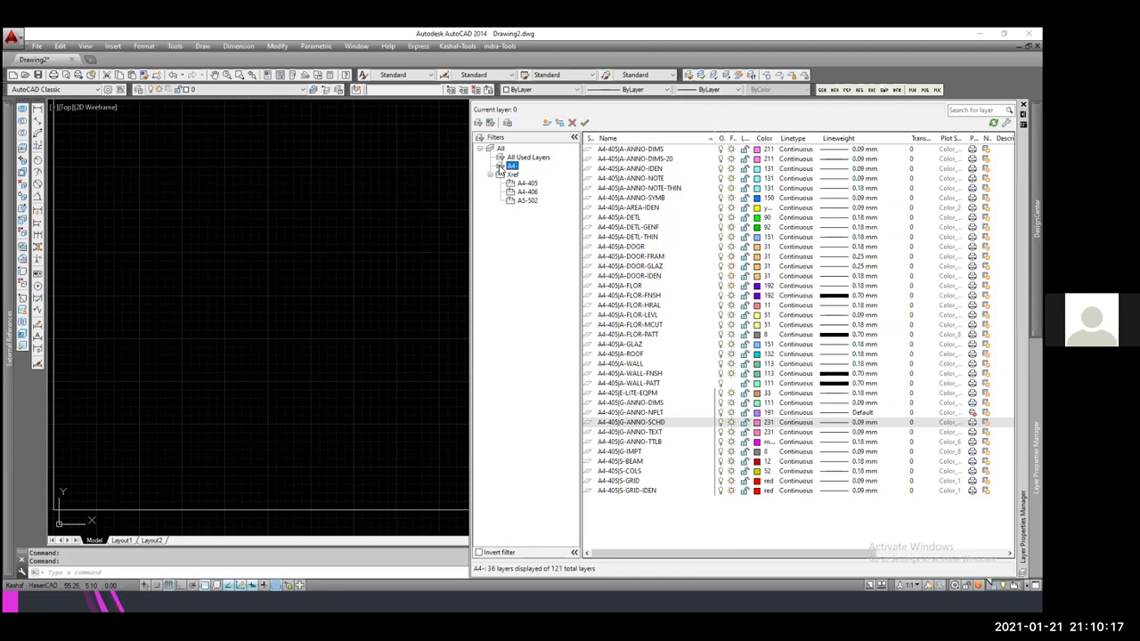
double_click(501, 168)
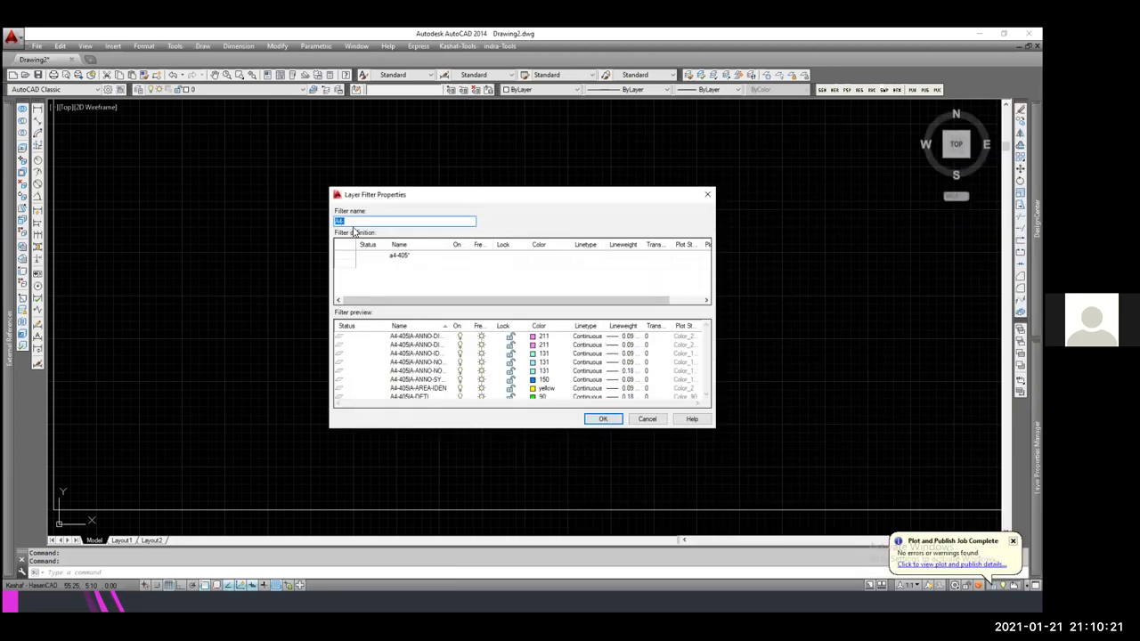
- Rename the filter A5-405 with pattern a5-405*, confirm, and reopen its properties
text(A5-)
text(405)
click(399, 256)
click(400, 255)
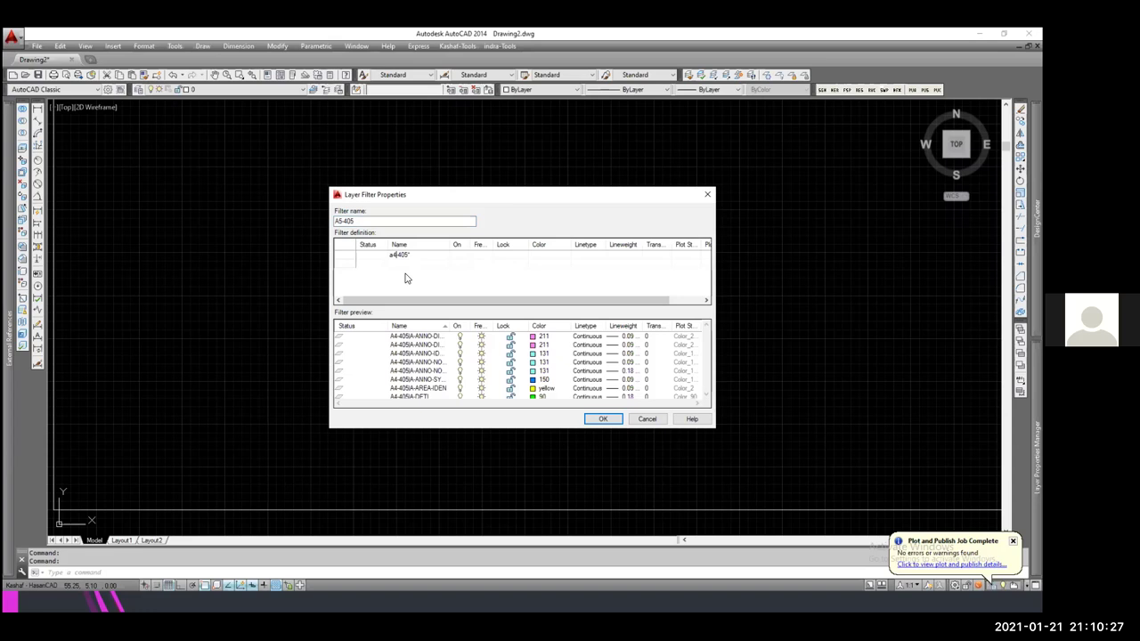
key(BackSpace)
text(5)
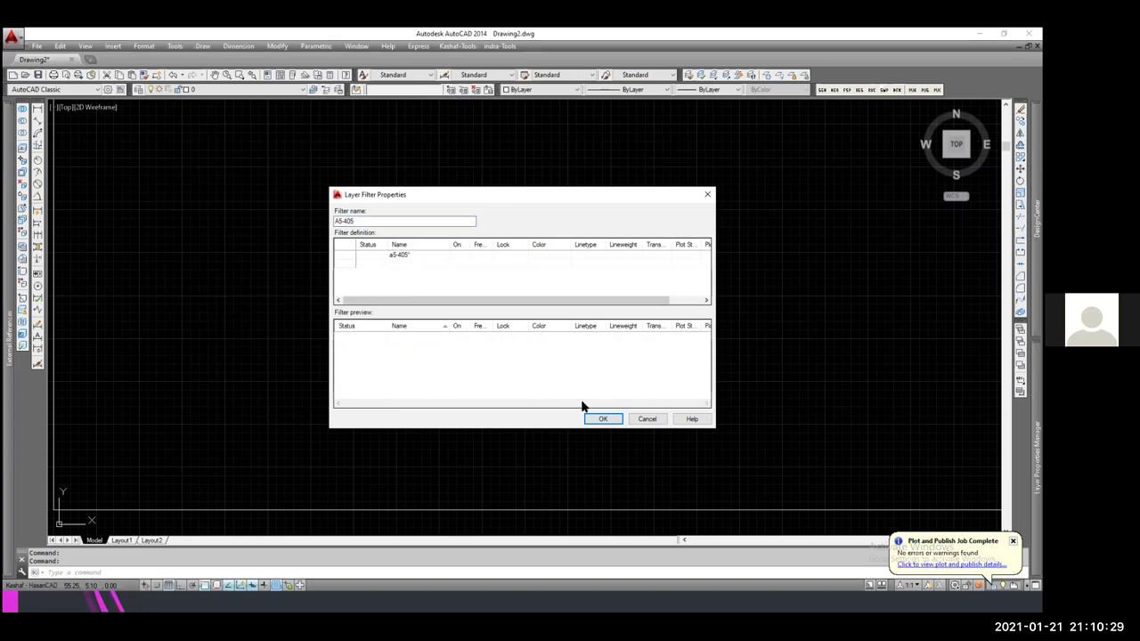
click(602, 418)
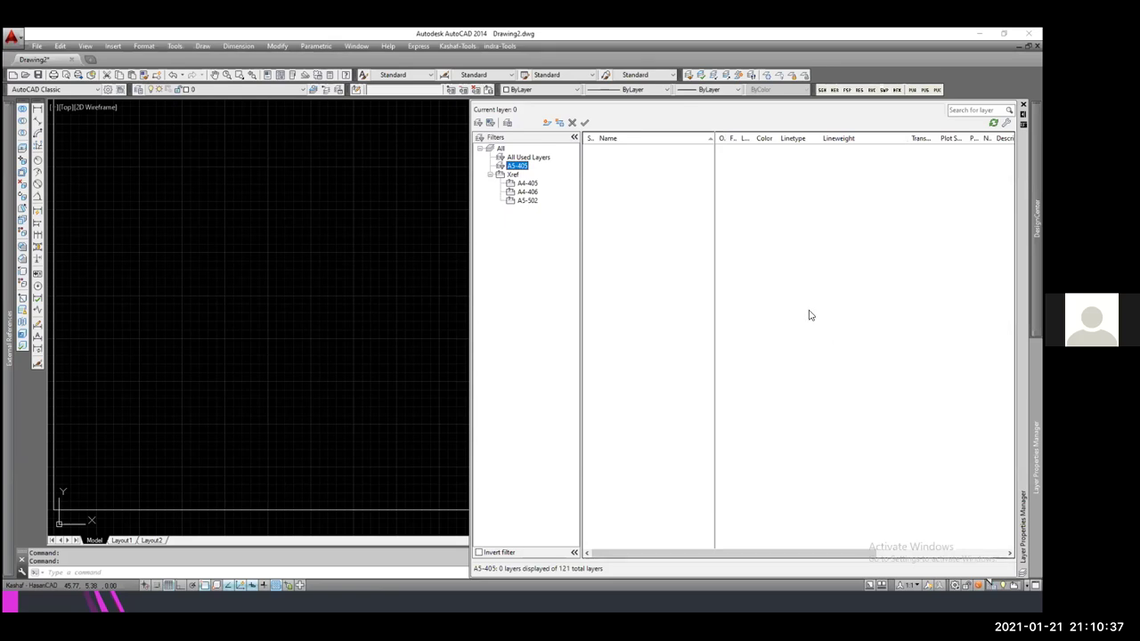
double_click(515, 166)
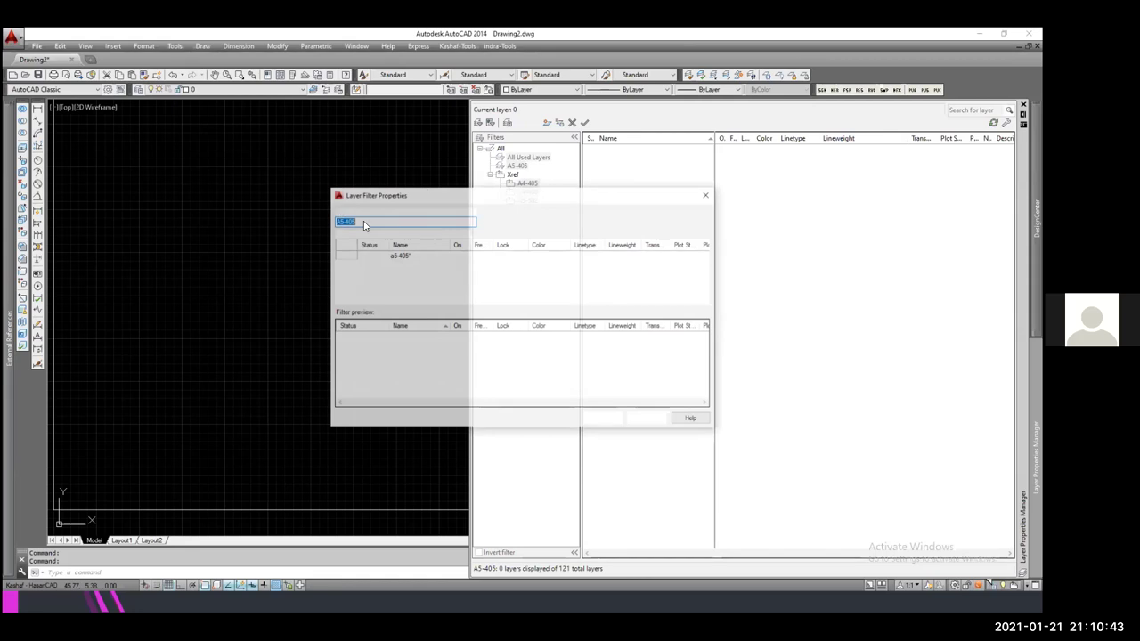
- Rename the layer filter to A5- with name pattern A5*
text(A5-4)
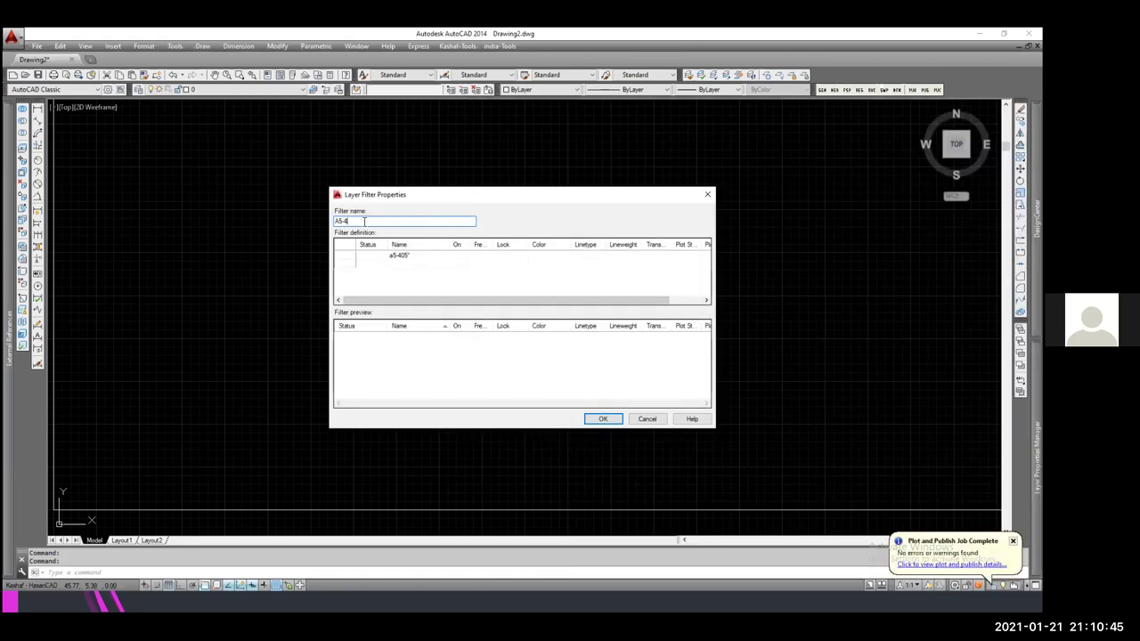
key(BackSpace)
click(413, 253)
click(415, 256)
key(BackSpace)
key(BackSpace)
key(BackSpace)
key(BackSpace)
key(BackSpace)
text(A5*)
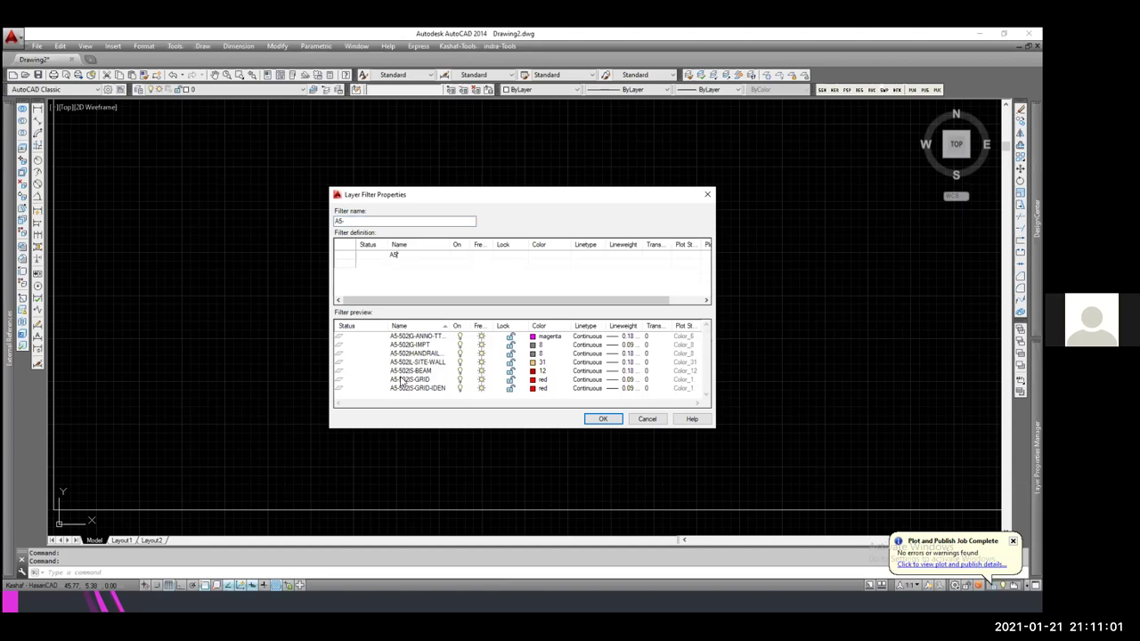
key(ctrl+v)
click(603, 418)
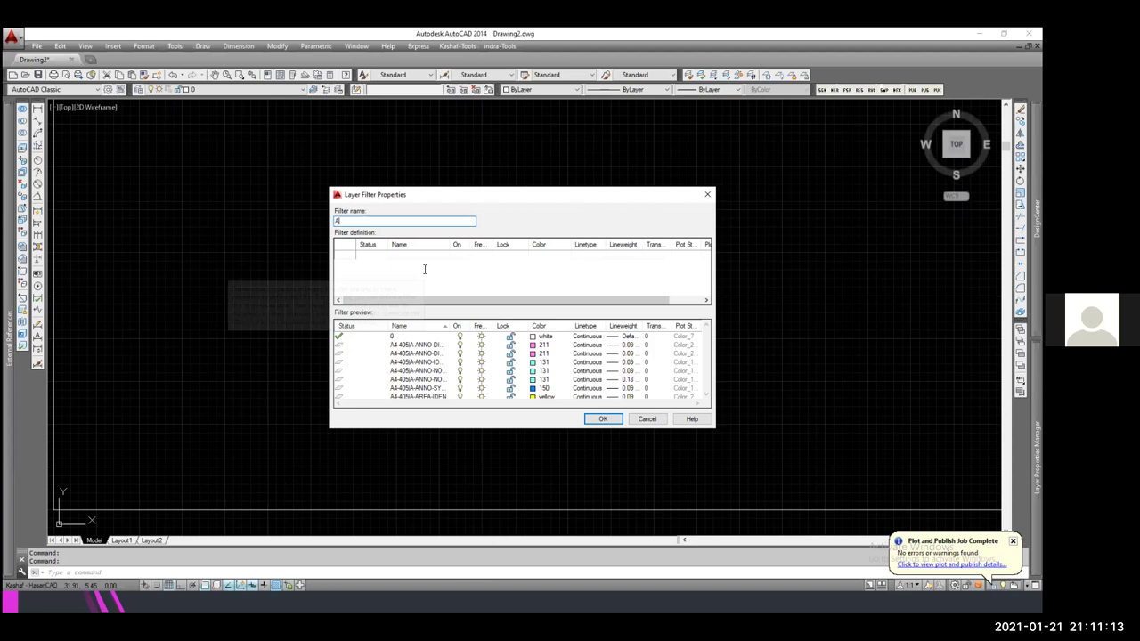
- Add a second properties filter A4 matching A4*, then view the A5- layers
text(4)
click(394, 255)
text(A4)
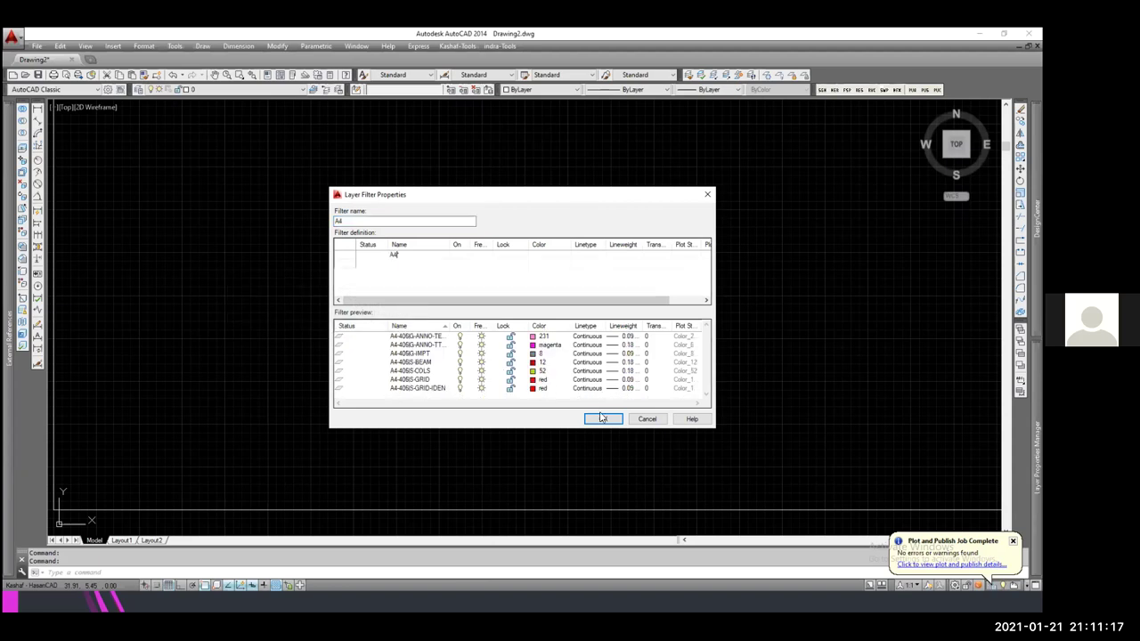
key(Return)
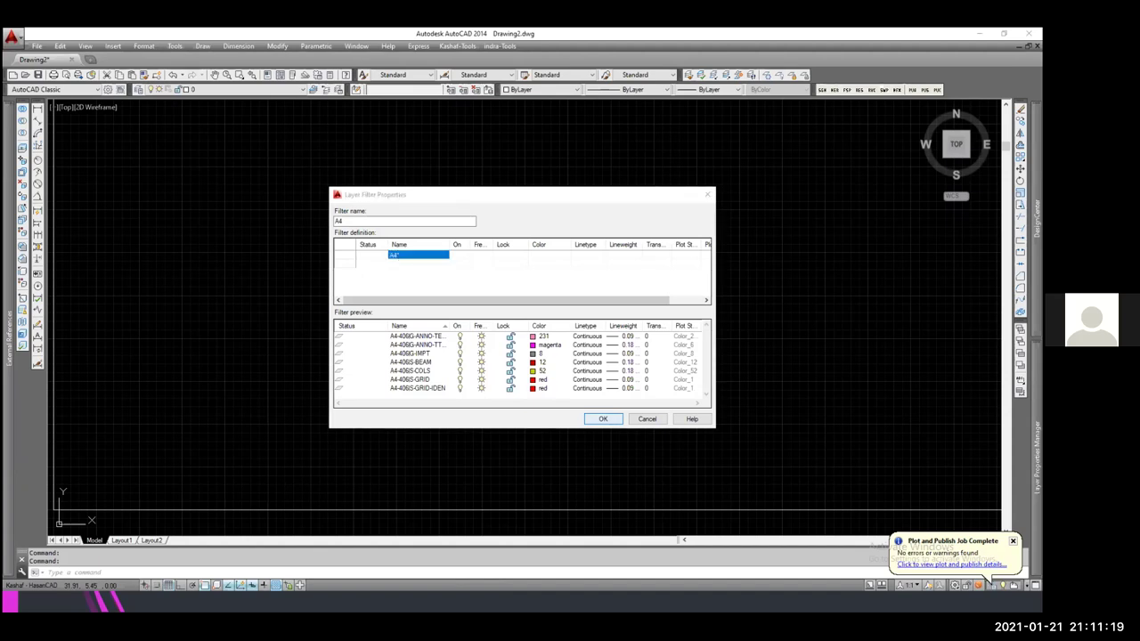
key(Return)
click(511, 166)
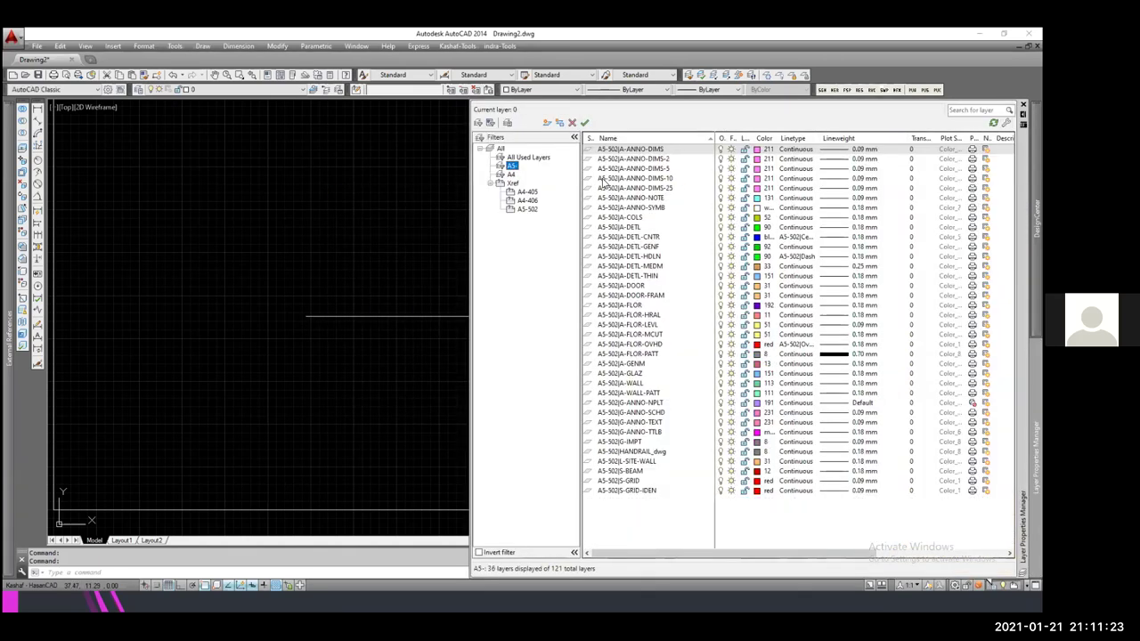
- Show the layers grouped under the A4 filter
click(512, 176)
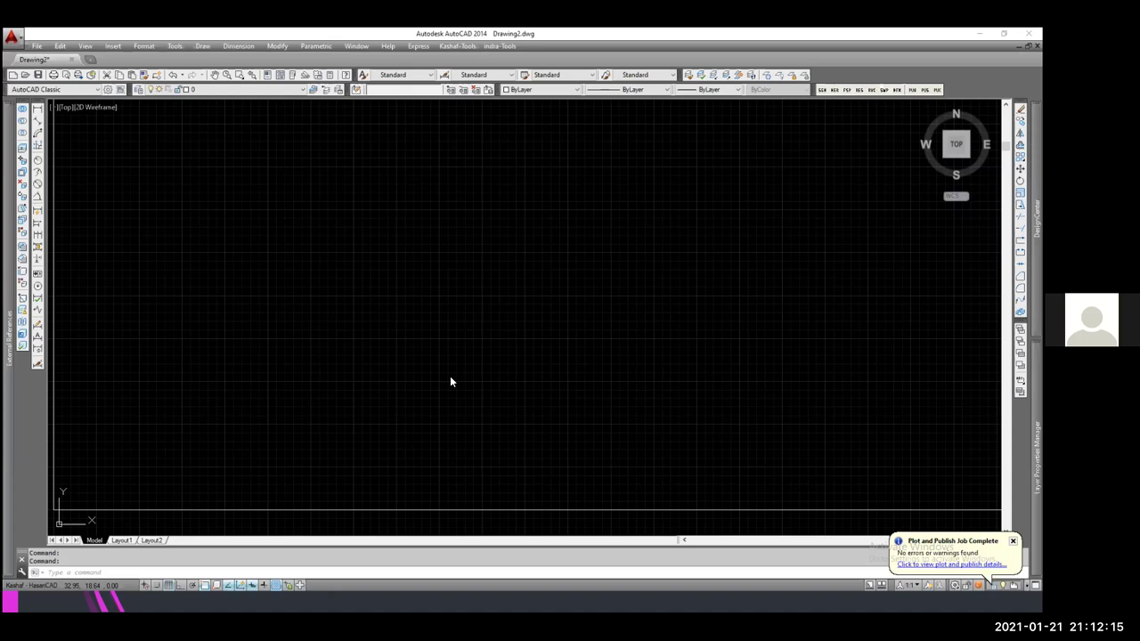
- Exit the slide show, browse slides 3 to 5 up to Advanced Text Objects, and return to AutoCAD
click(409, 143)
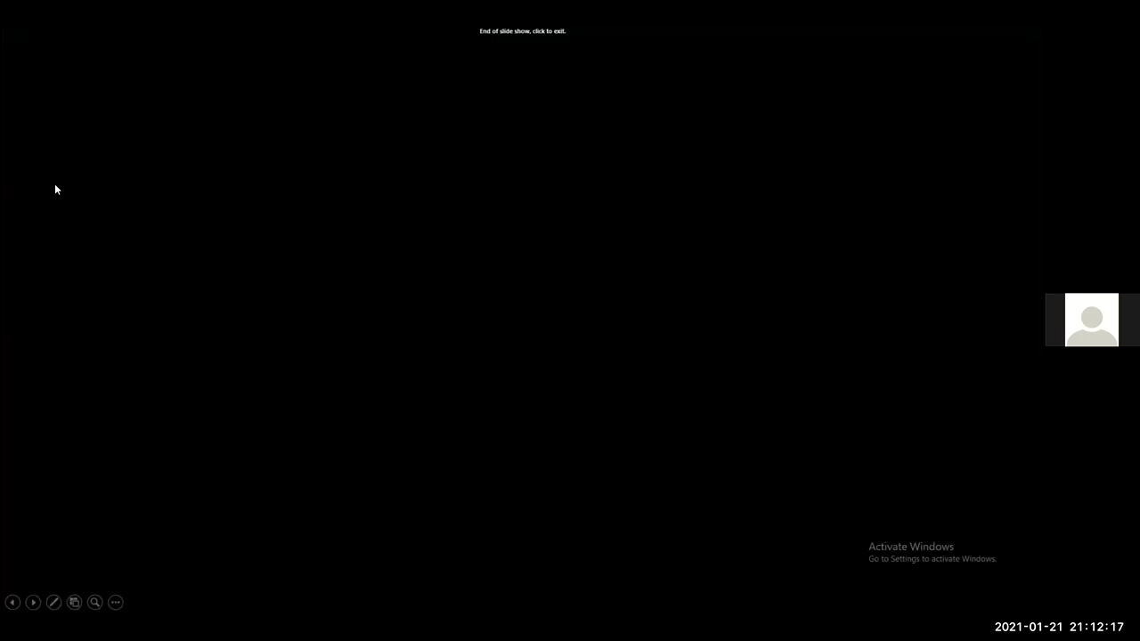
click(64, 250)
click(64, 250)
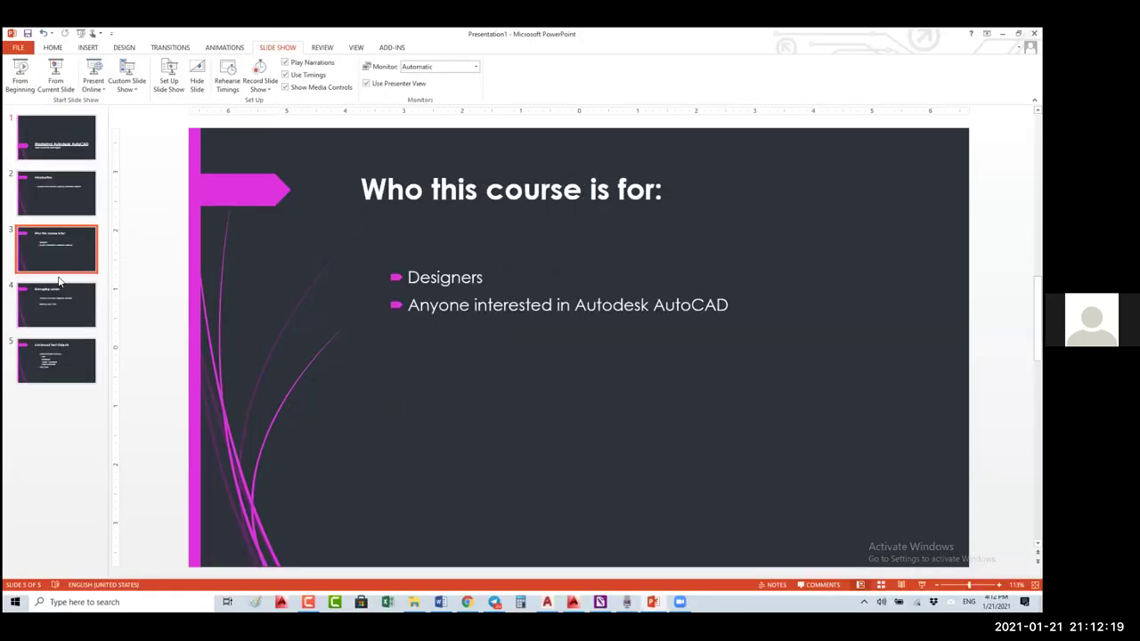
click(56, 306)
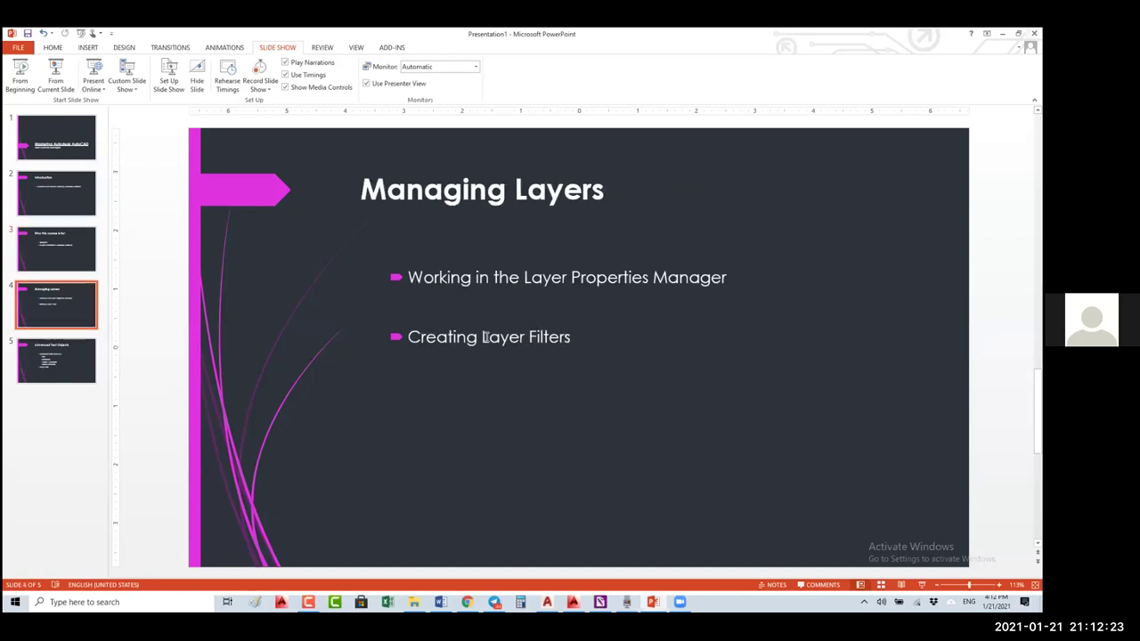
click(76, 351)
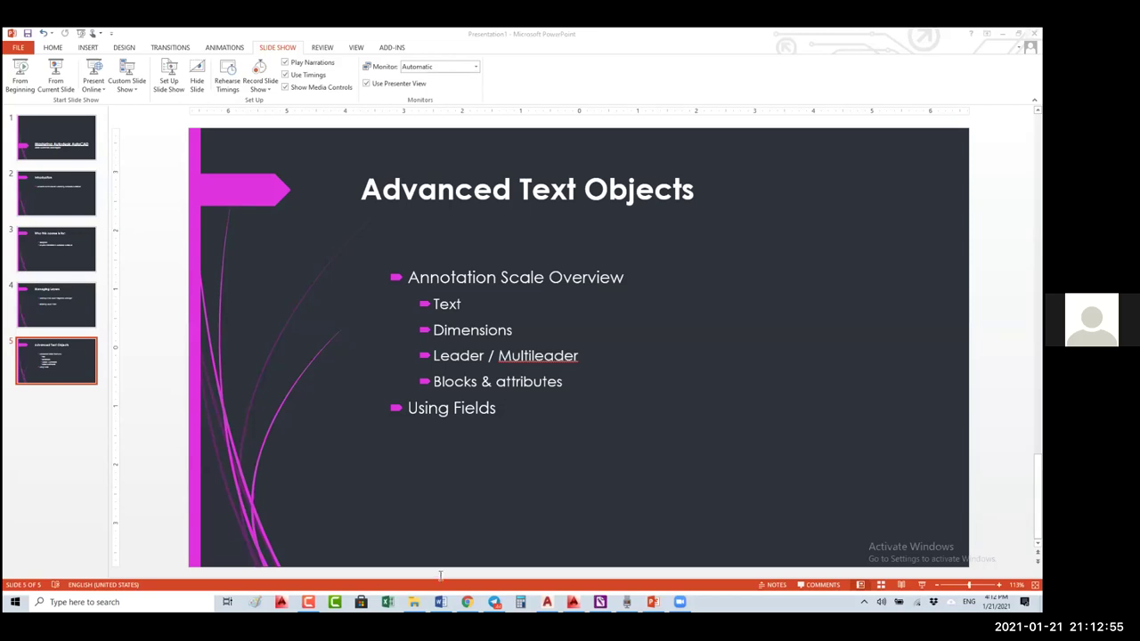
key(alt+Tab)
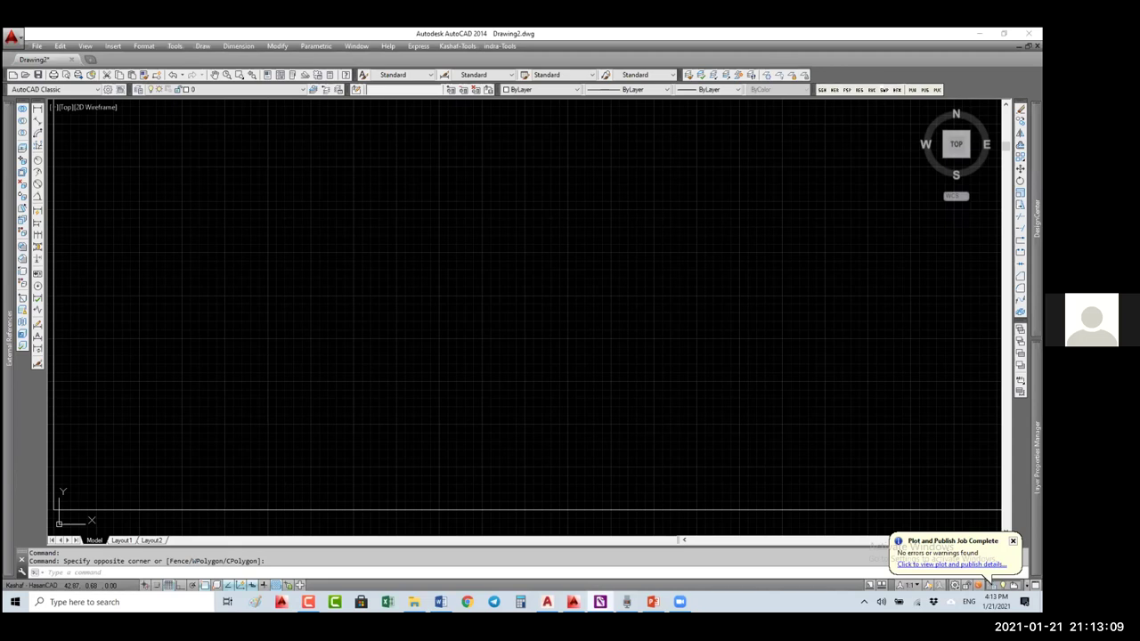
- Write the multiline text title GROUND FLOOR PLAN and turn off the grid
text(mt)
key(Return)
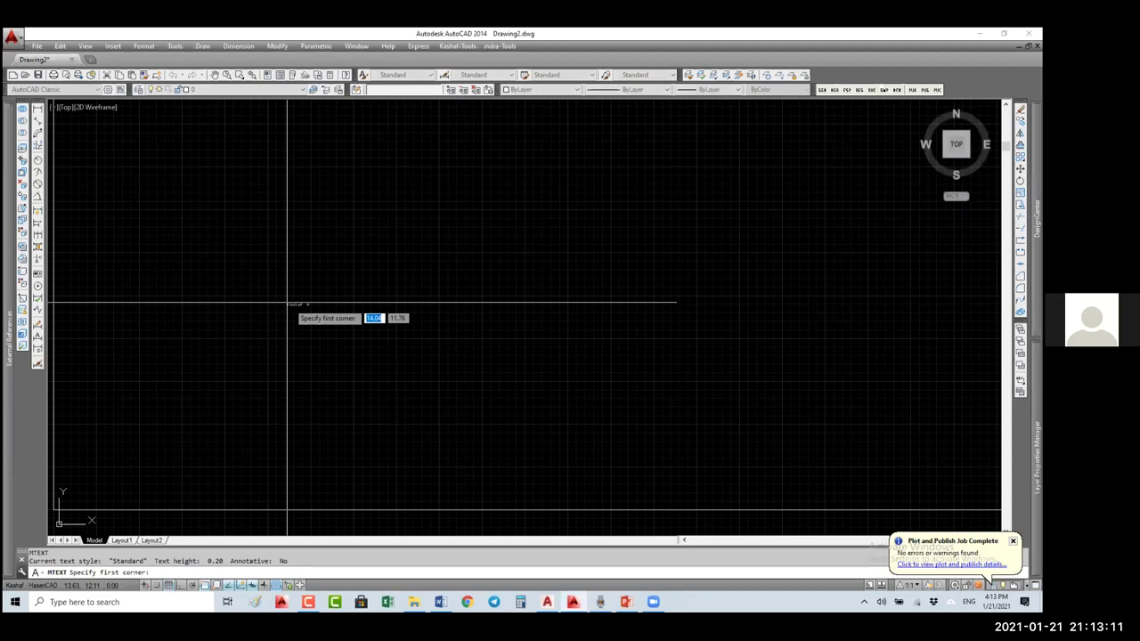
click(286, 304)
click(567, 307)
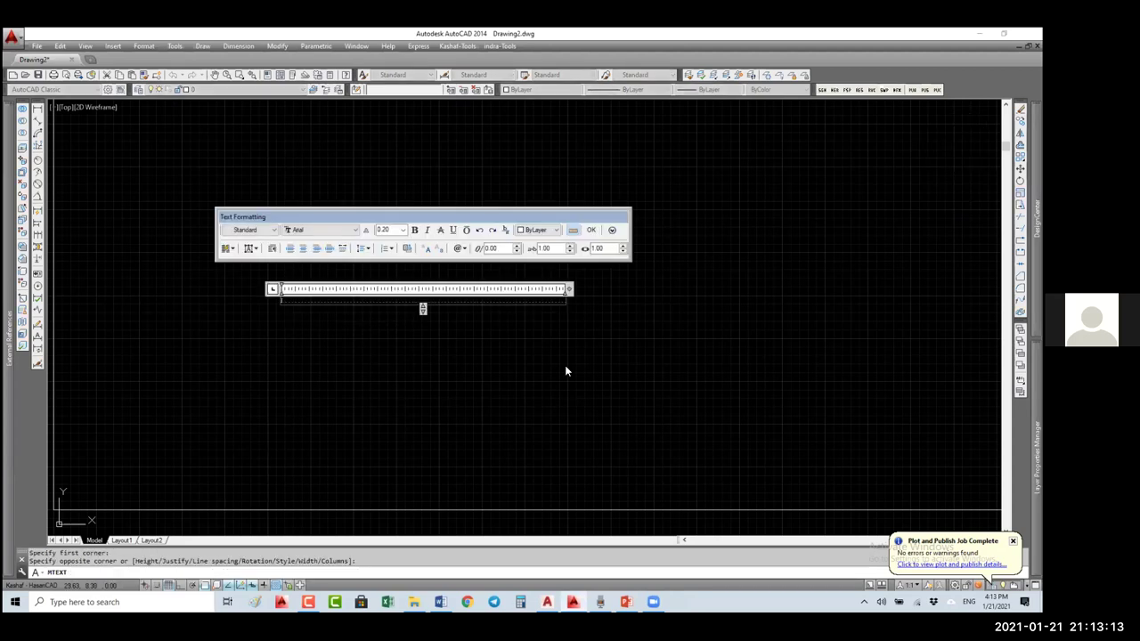
text(GROUND)
text( FLOOR PLAN)
click(526, 397)
key(Escape)
key(F7)
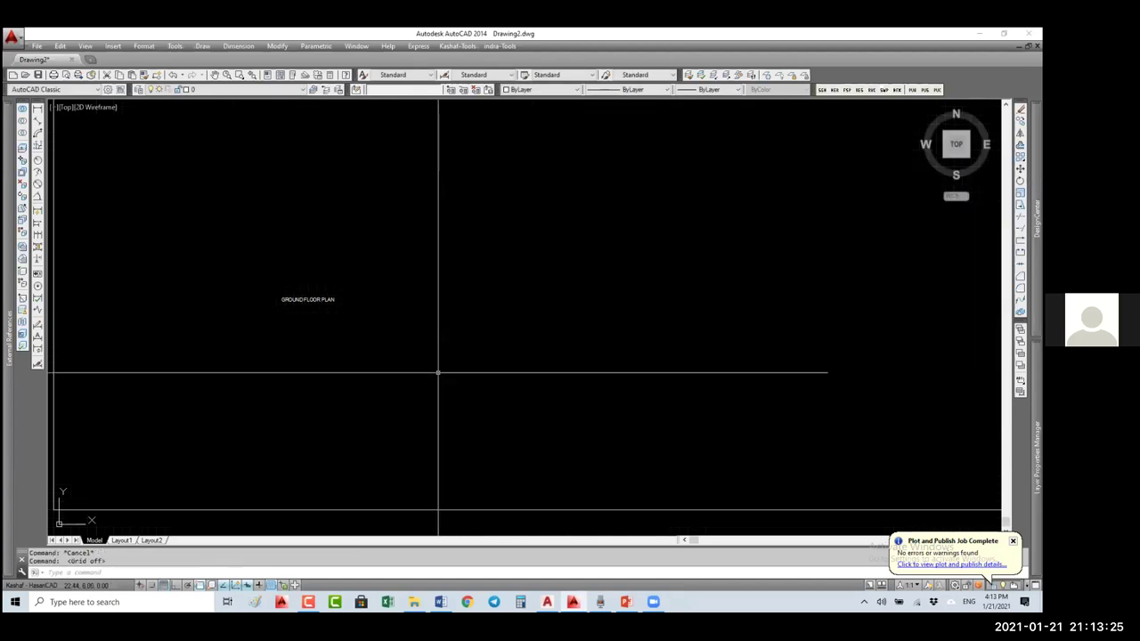
- Explode the GROUND FLOOR PLAN title and copy it just below the original
click(364, 280)
click(351, 319)
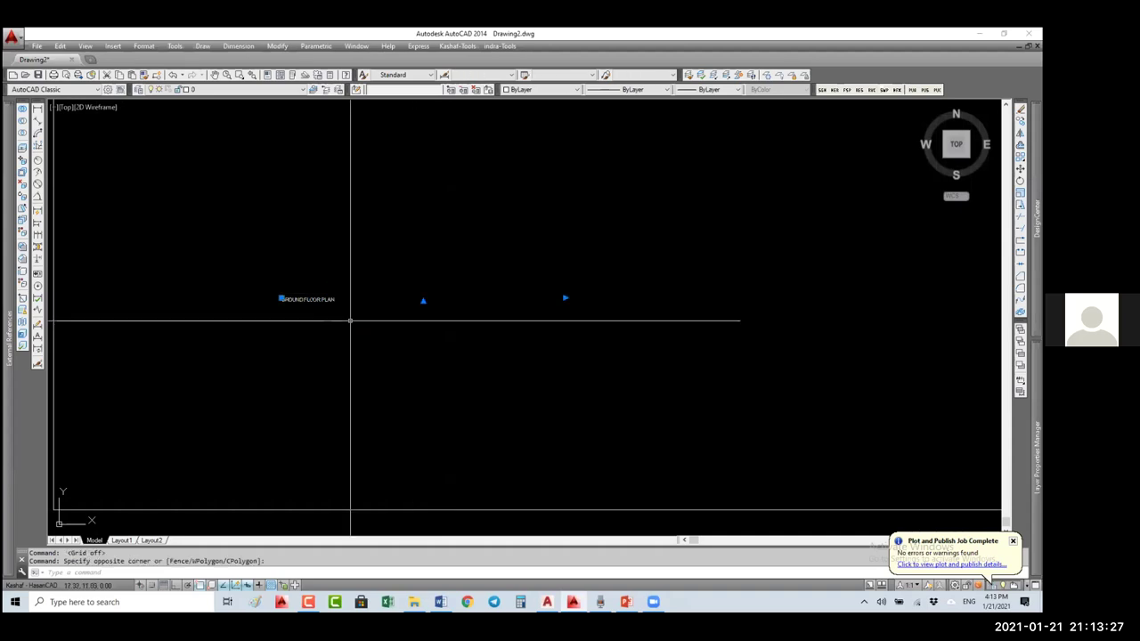
text(x)
key(Return)
text(co)
key(Return)
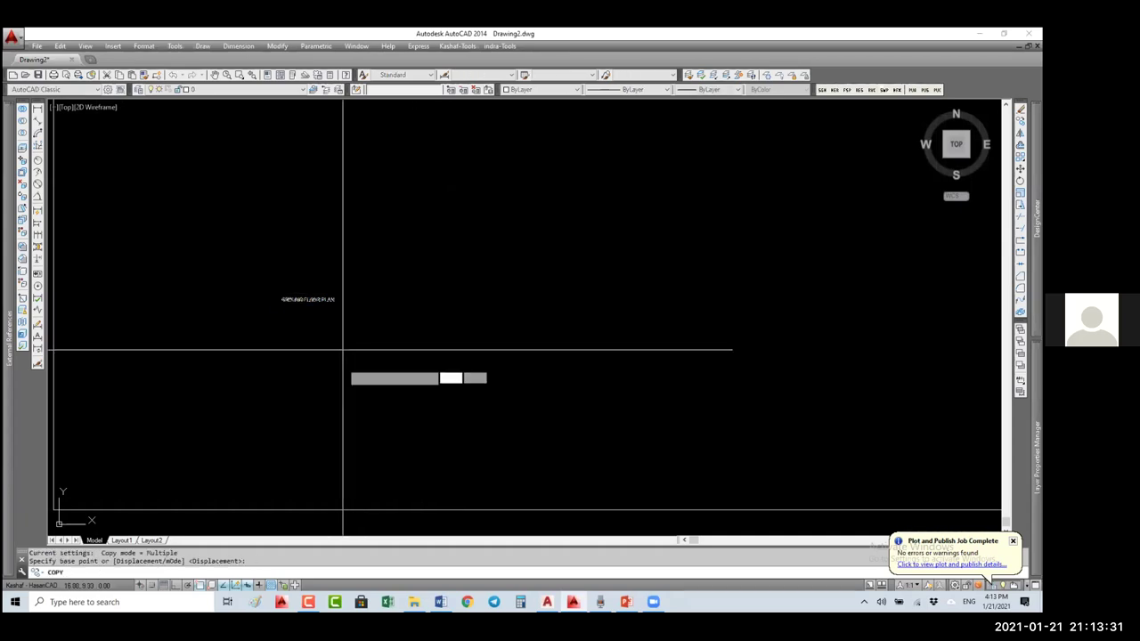
click(344, 347)
key(Escape)
click(310, 329)
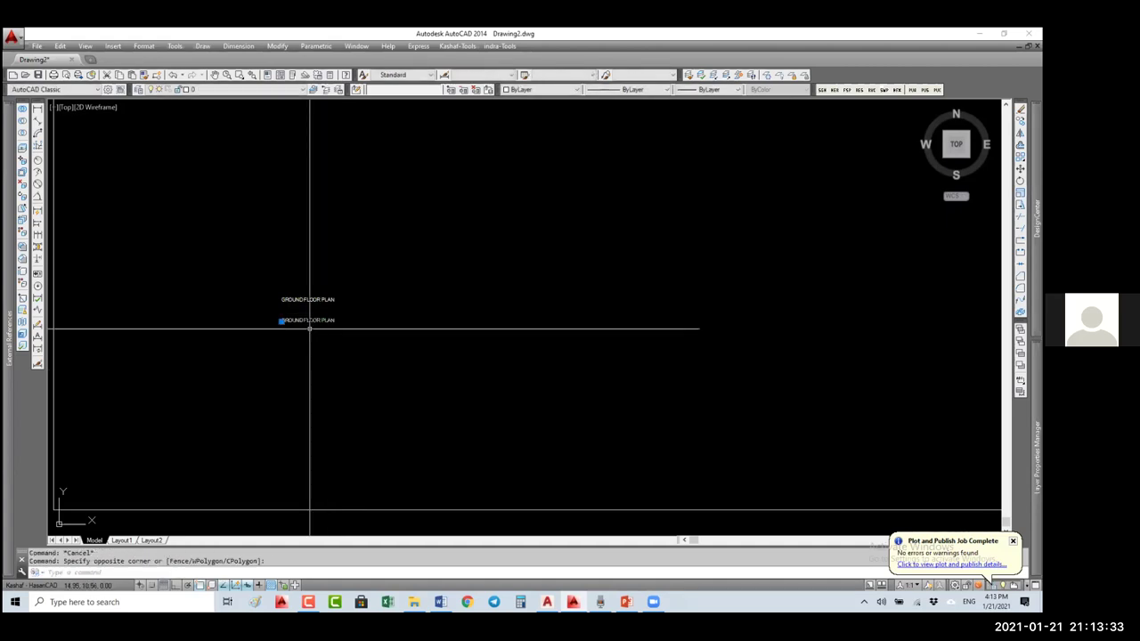
- Scale the copied title by a factor of 2
text(sc)
key(Return)
click(304, 323)
text(2)
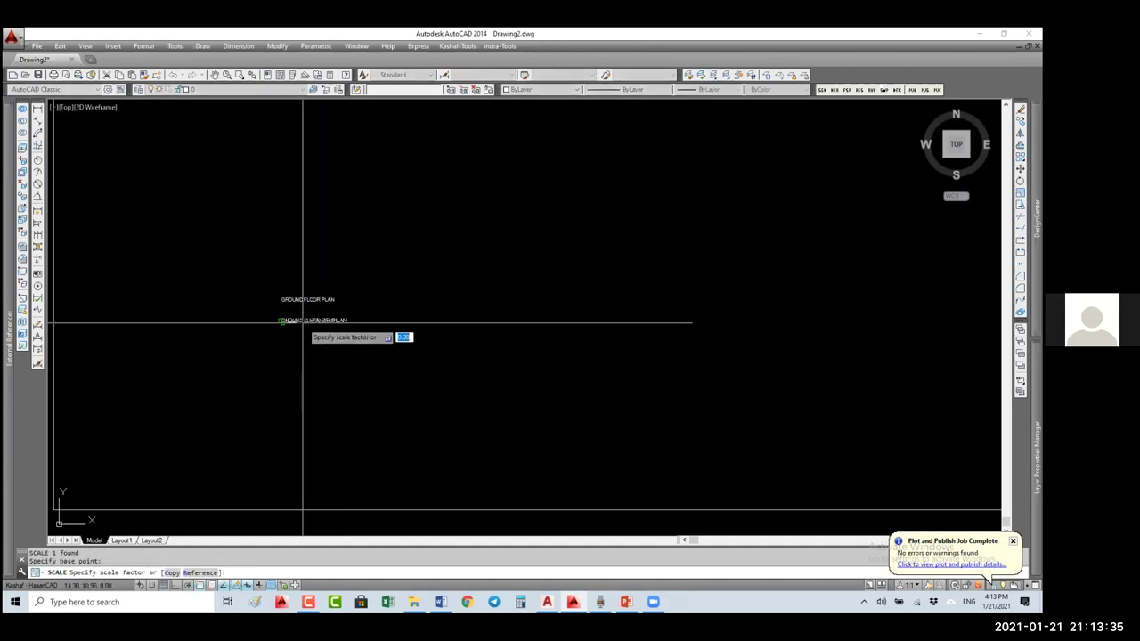
key(Return)
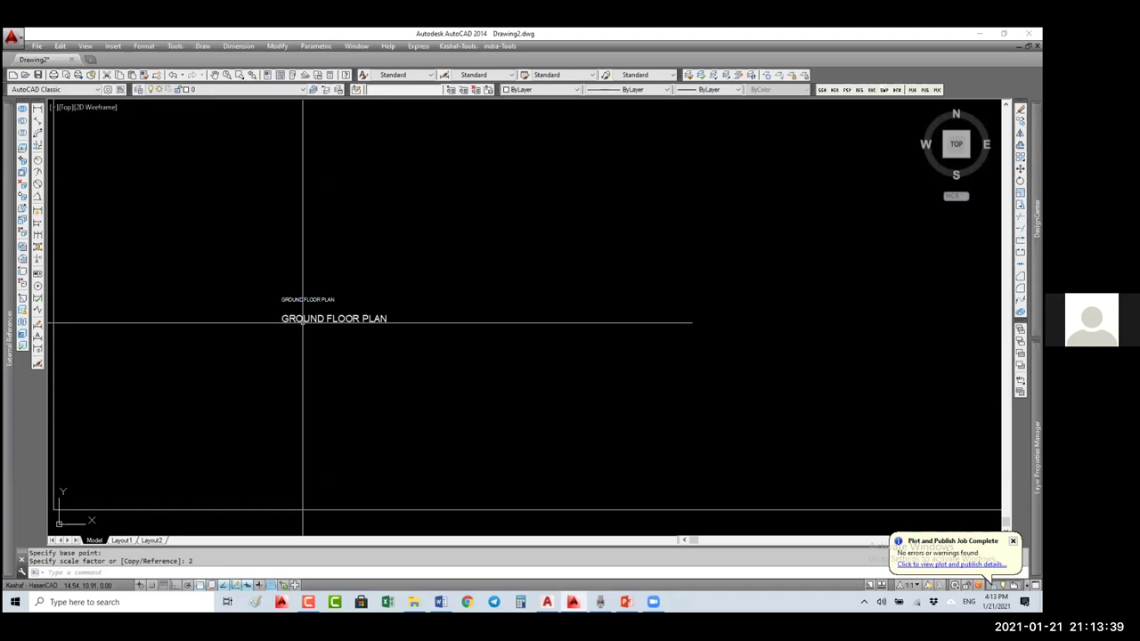
key(Return)
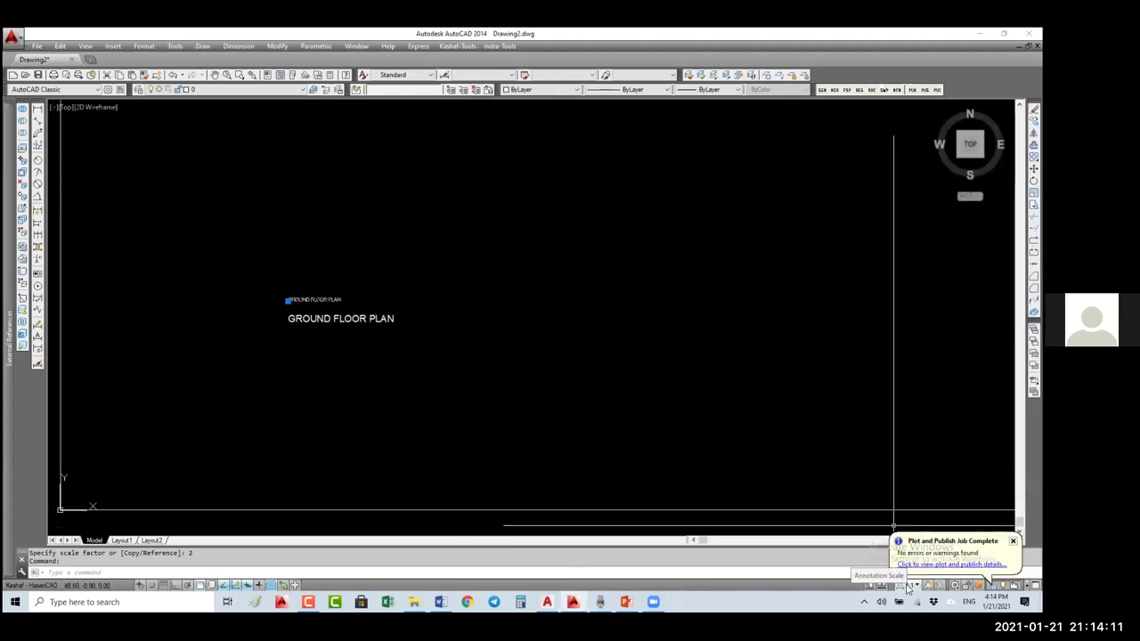
- Open the annotation scale list, glance at the Custom scale-list editor, and reopen the list
click(908, 586)
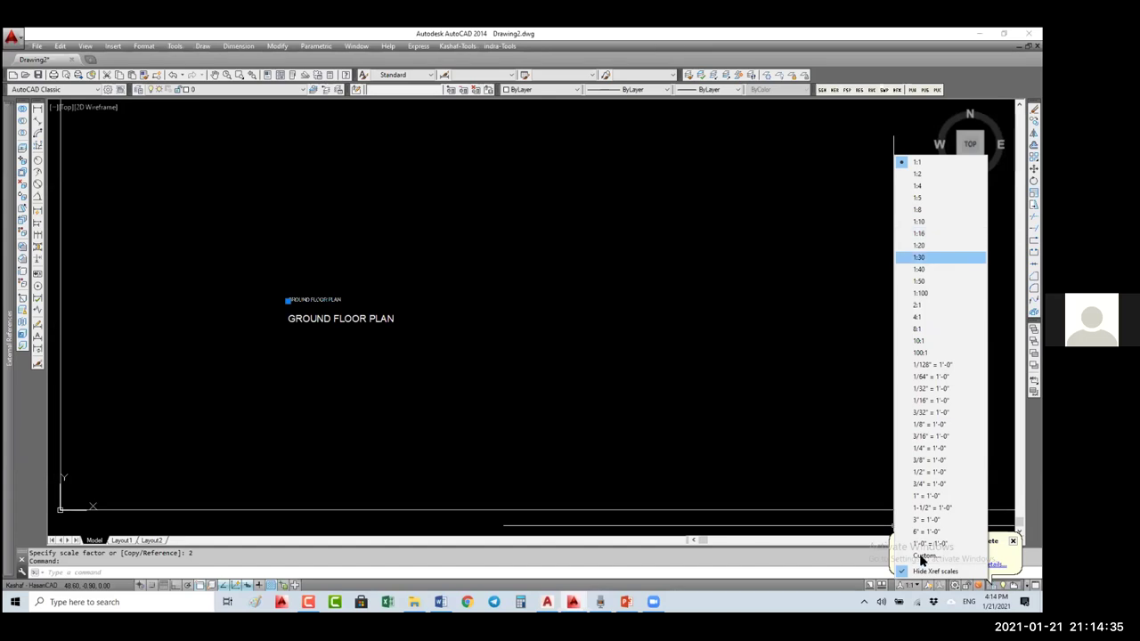
click(923, 559)
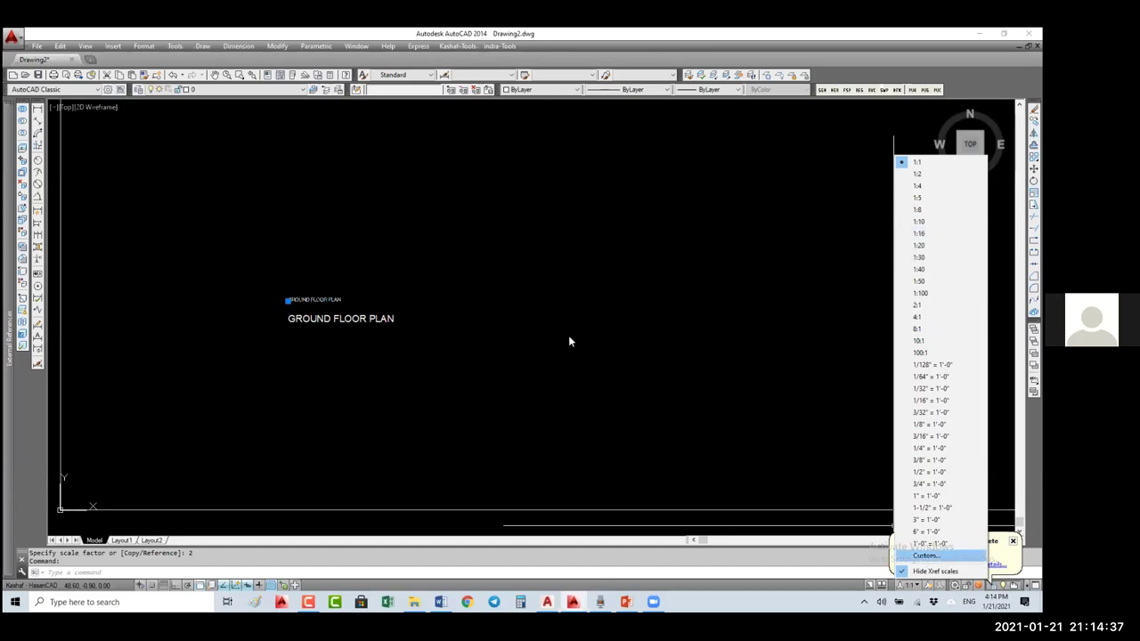
click(440, 282)
click(911, 587)
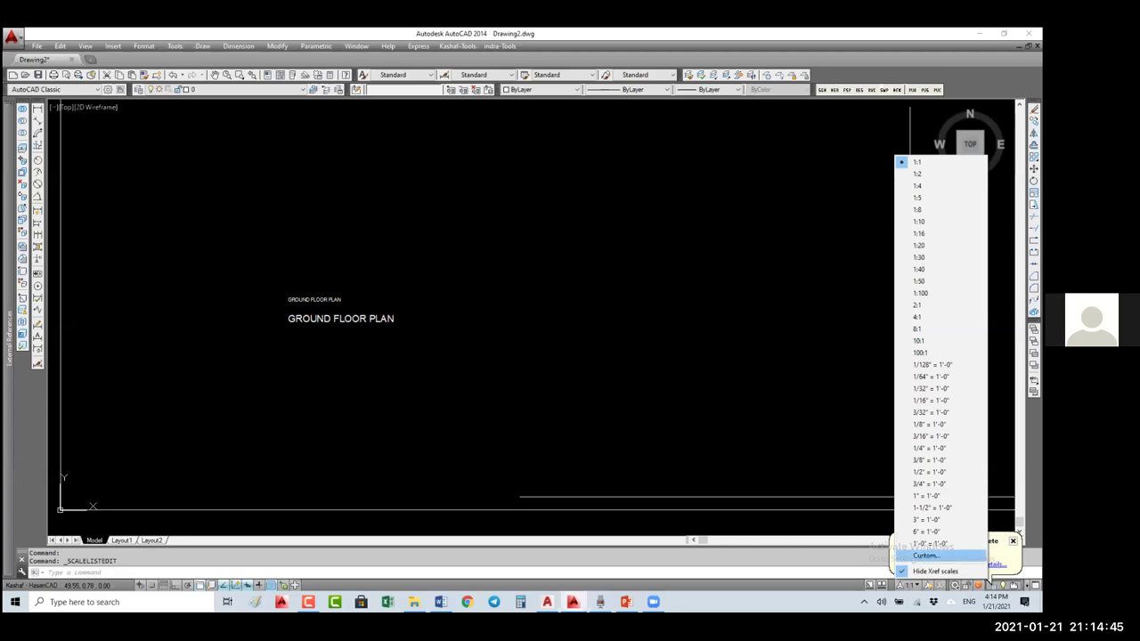
- Add a custom scale named 1:25 with 1 paper unit to 25 drawing units and save the list
click(926, 556)
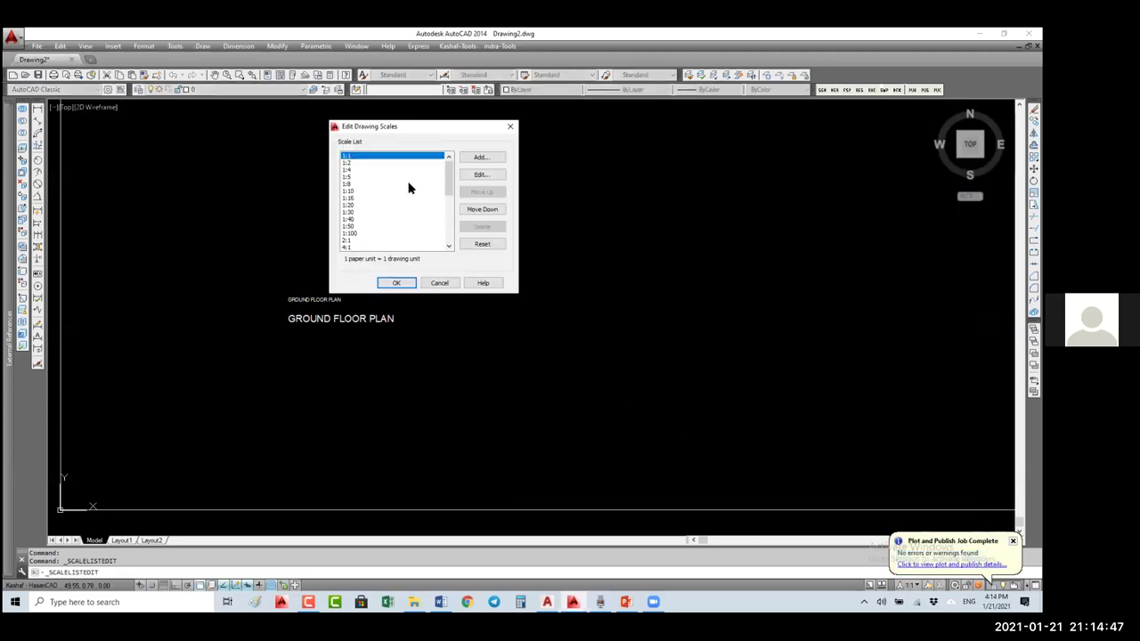
click(468, 160)
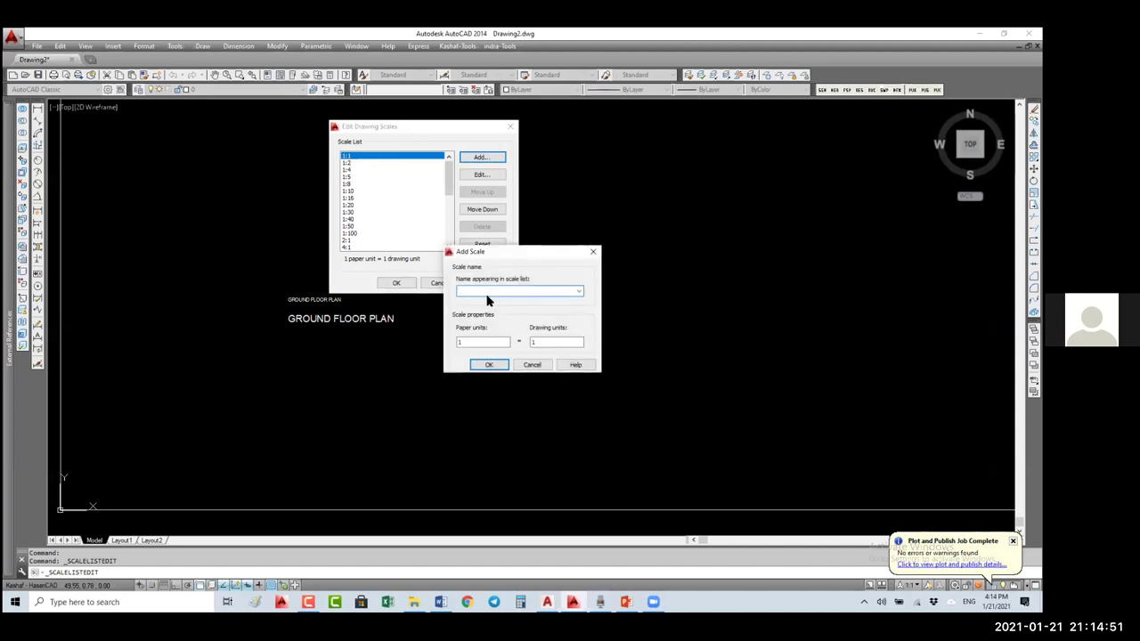
text(1:)
text(25)
click(462, 345)
key(Tab)
text(25)
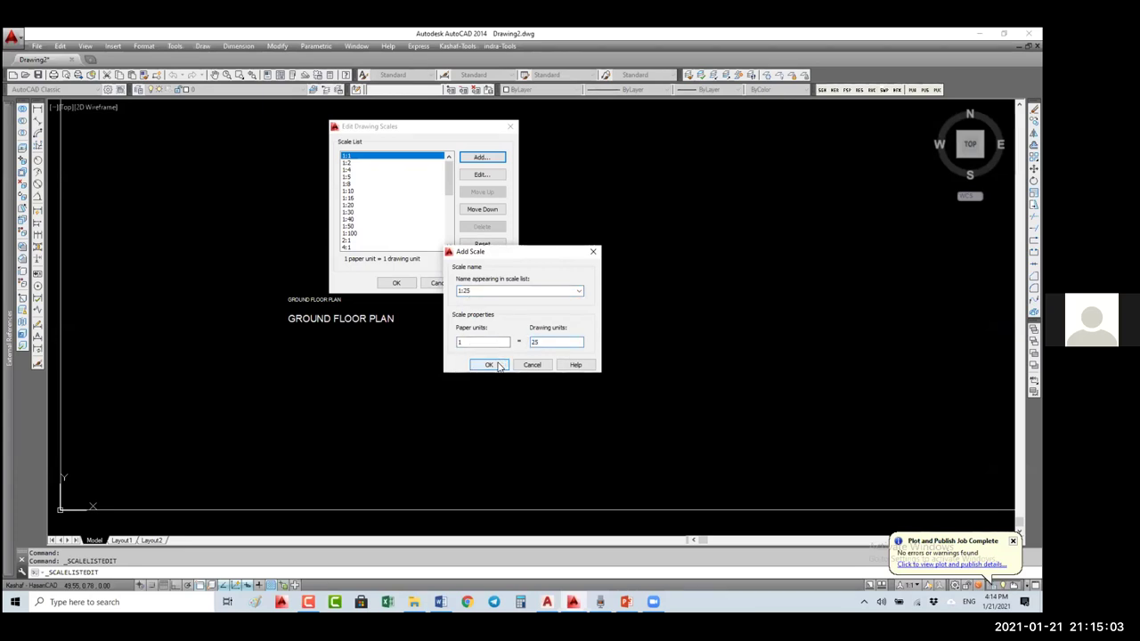
click(496, 366)
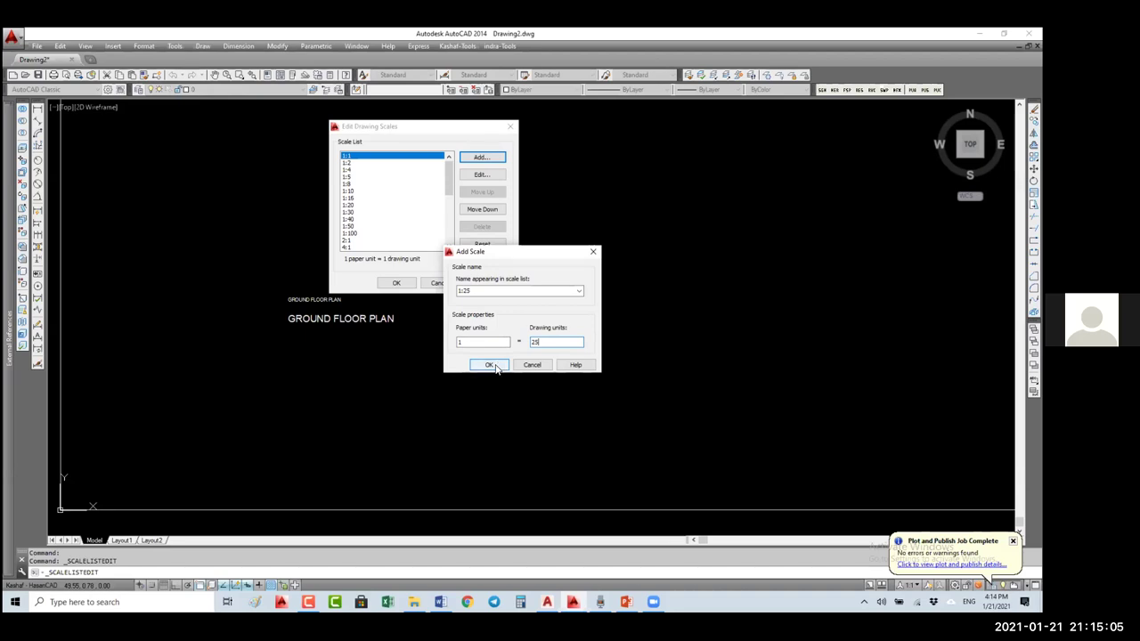
click(395, 284)
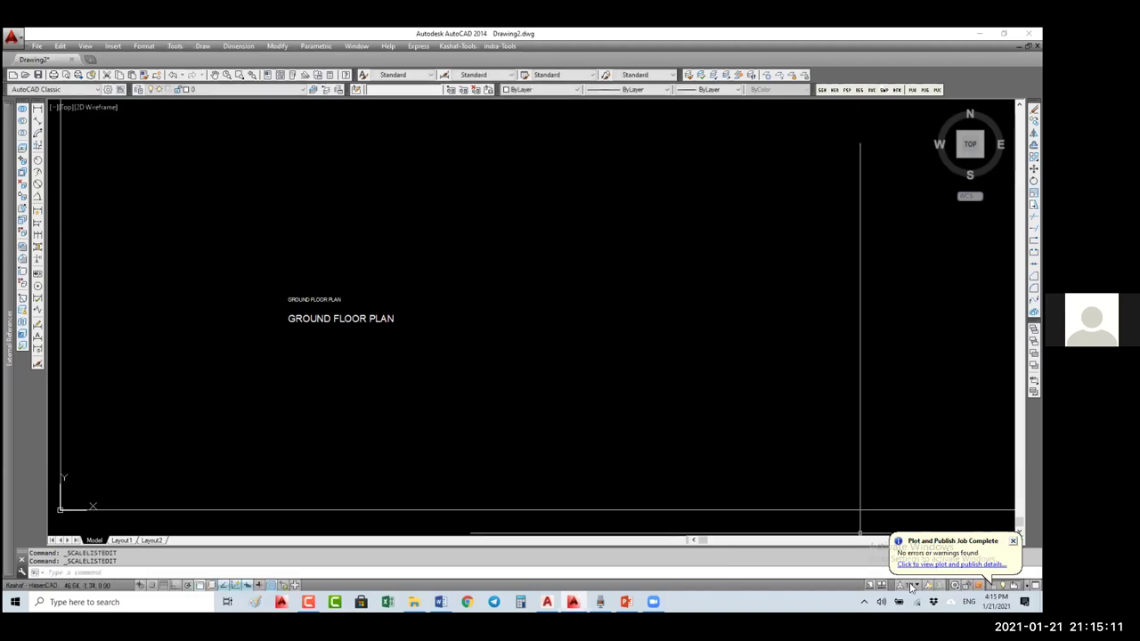
- Add a 1:25 M scale with 1000 paper units to 25 drawing units
click(911, 586)
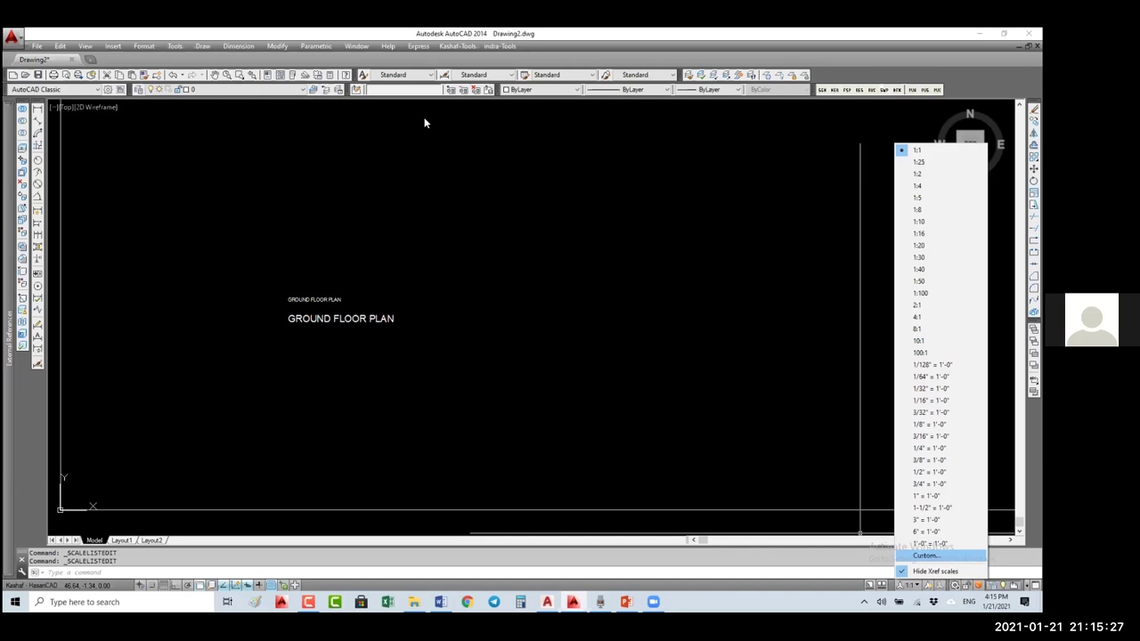
key(Return)
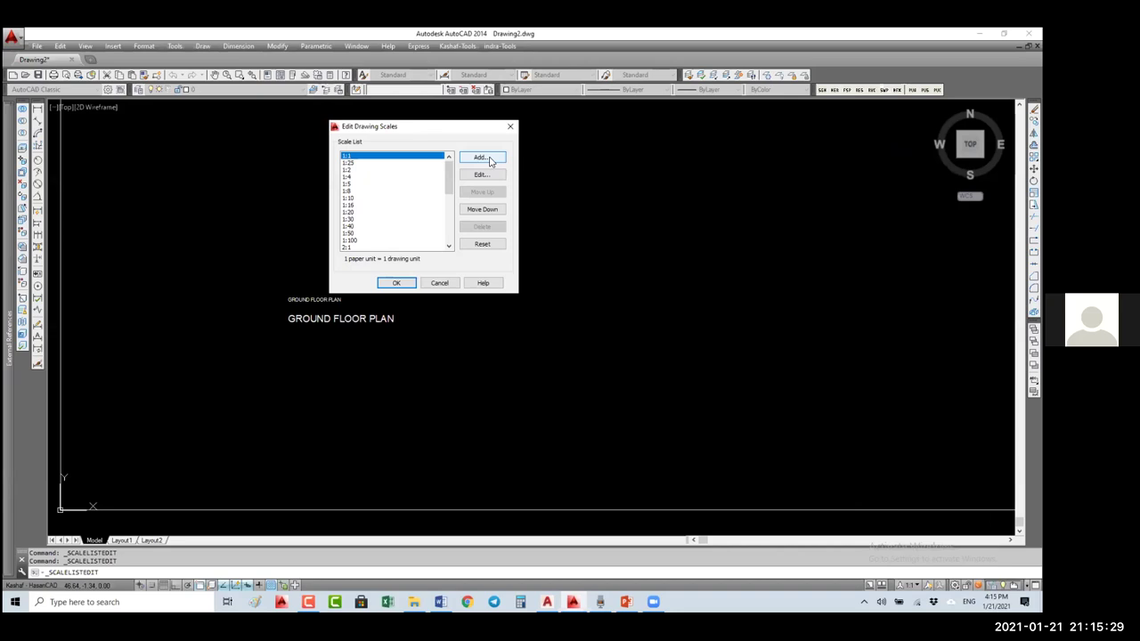
click(489, 161)
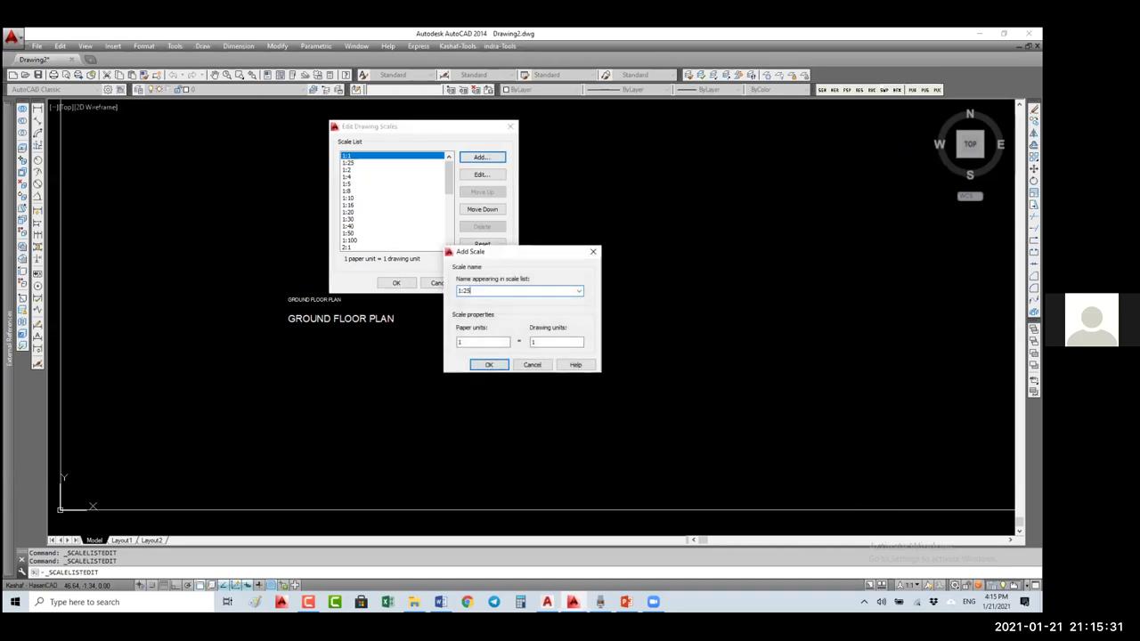
text(M)
key(Tab)
text(1000)
click(556, 342)
text(25)
click(464, 342)
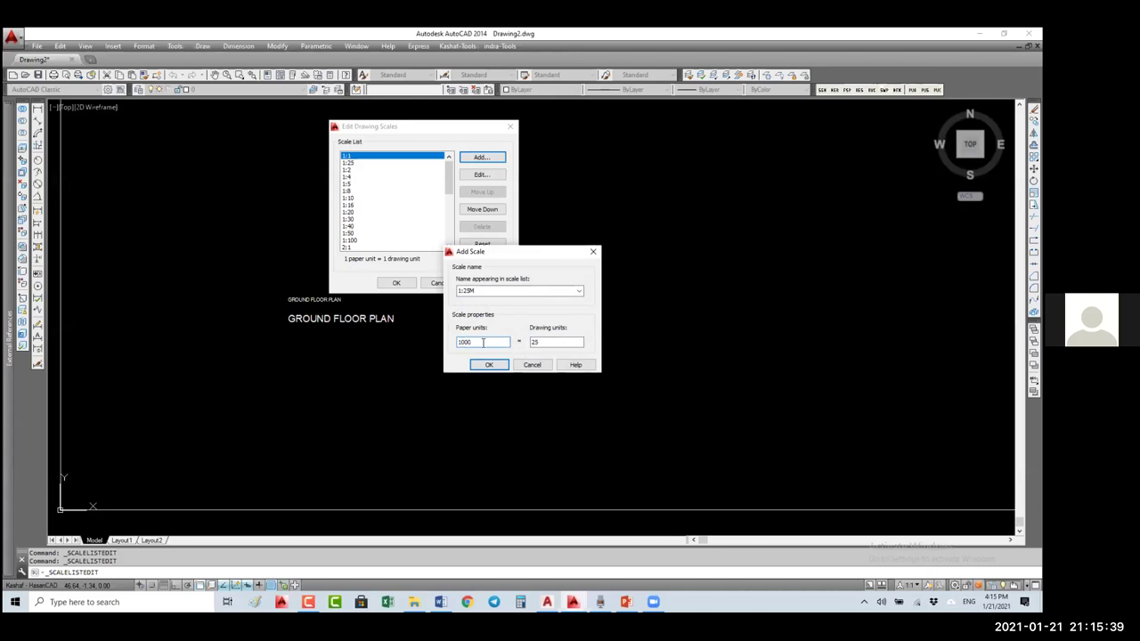
drag(442, 342, 529, 342)
double_click(471, 292)
click(470, 291)
click(535, 344)
click(536, 344)
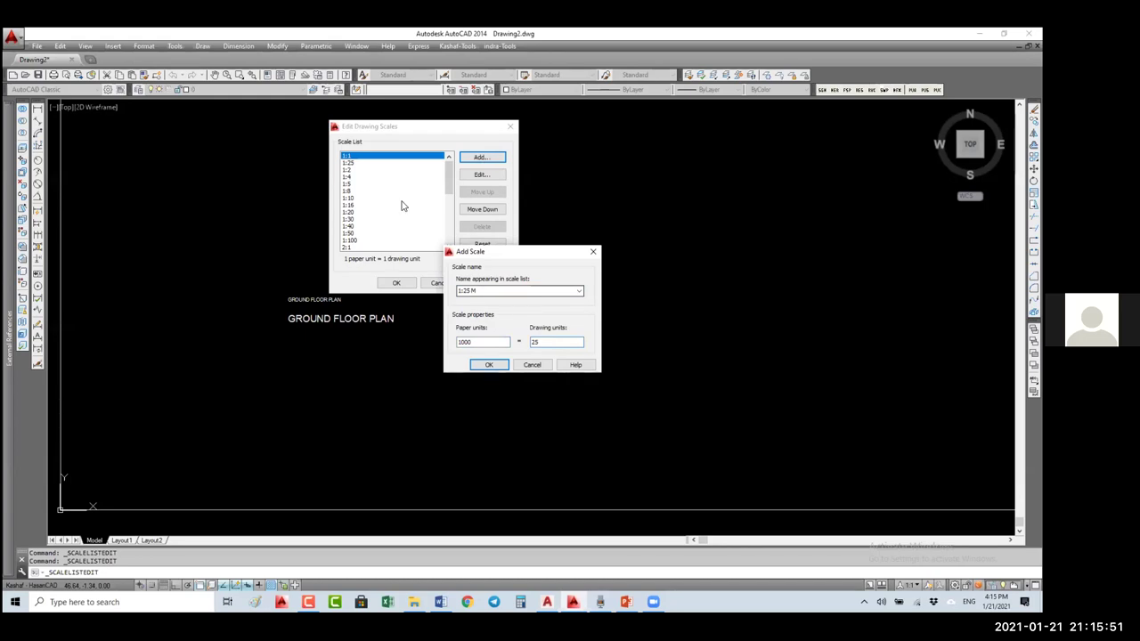
key(Return)
key(Return)
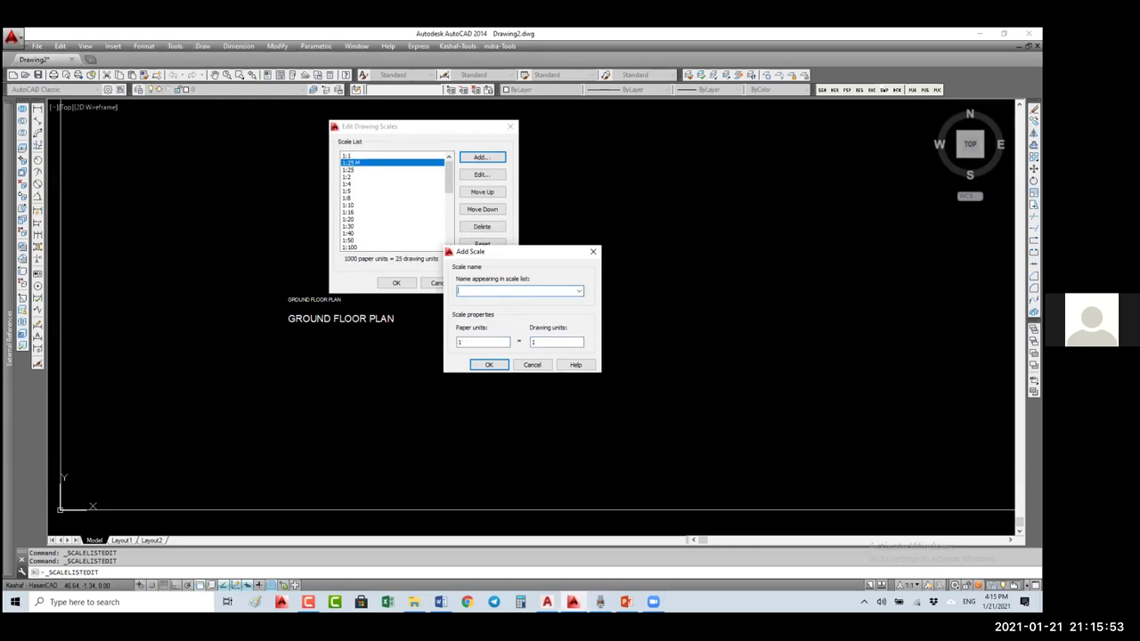
- Add a 1:100 M scale with 1000 paper units to 100 drawing units
text(1:100 M)
click(490, 341)
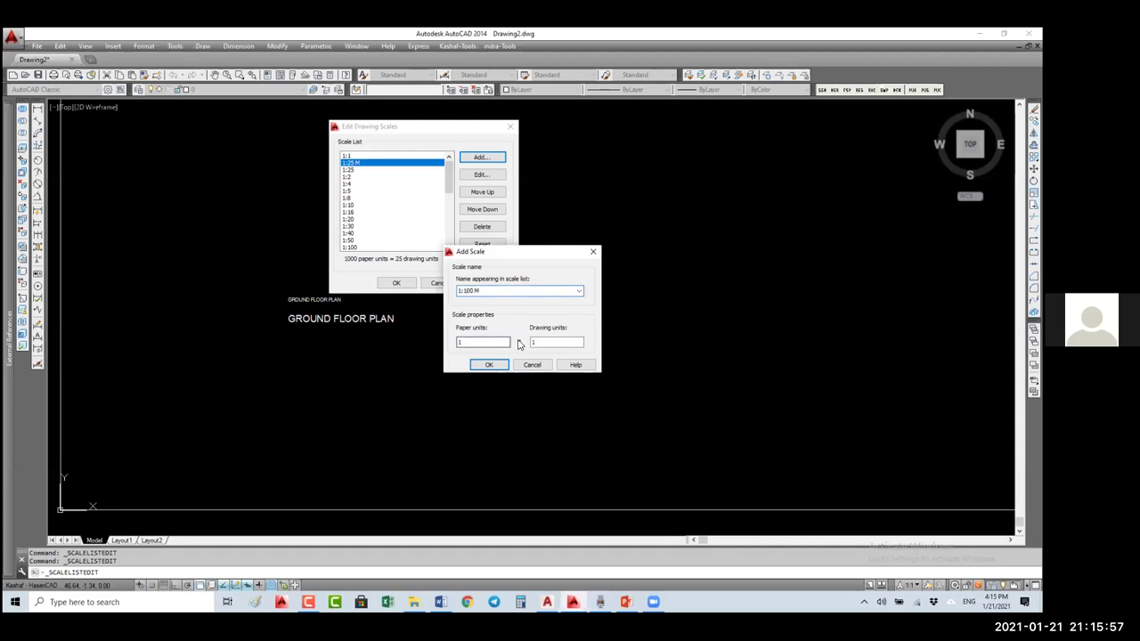
key(Tab)
text(100)
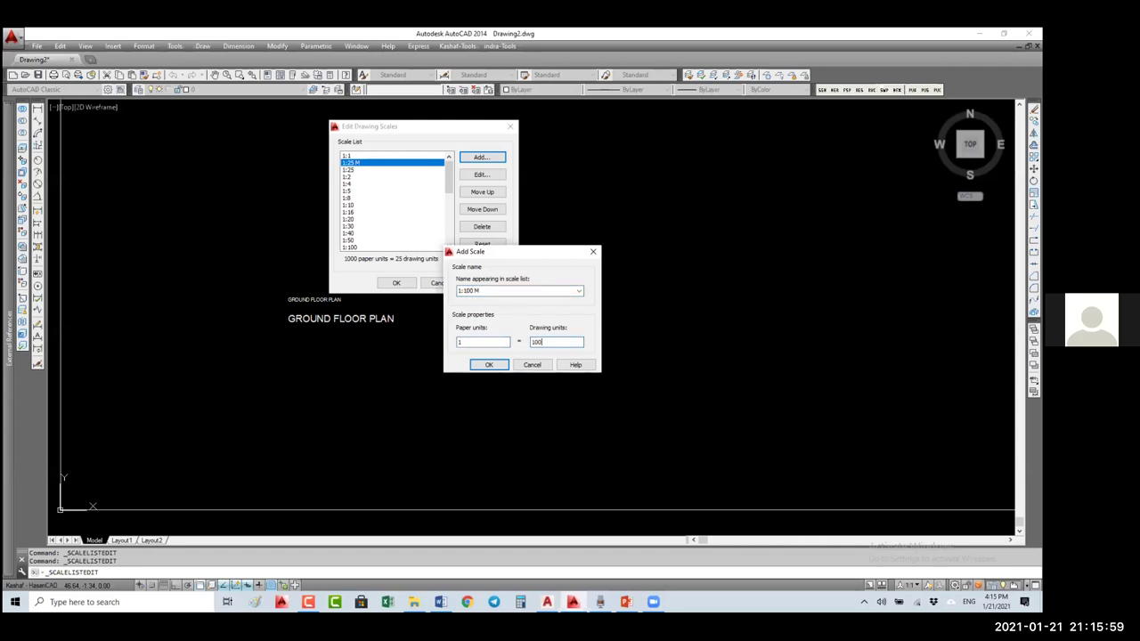
click(485, 289)
click(485, 289)
click(478, 341)
text(1000)
click(489, 366)
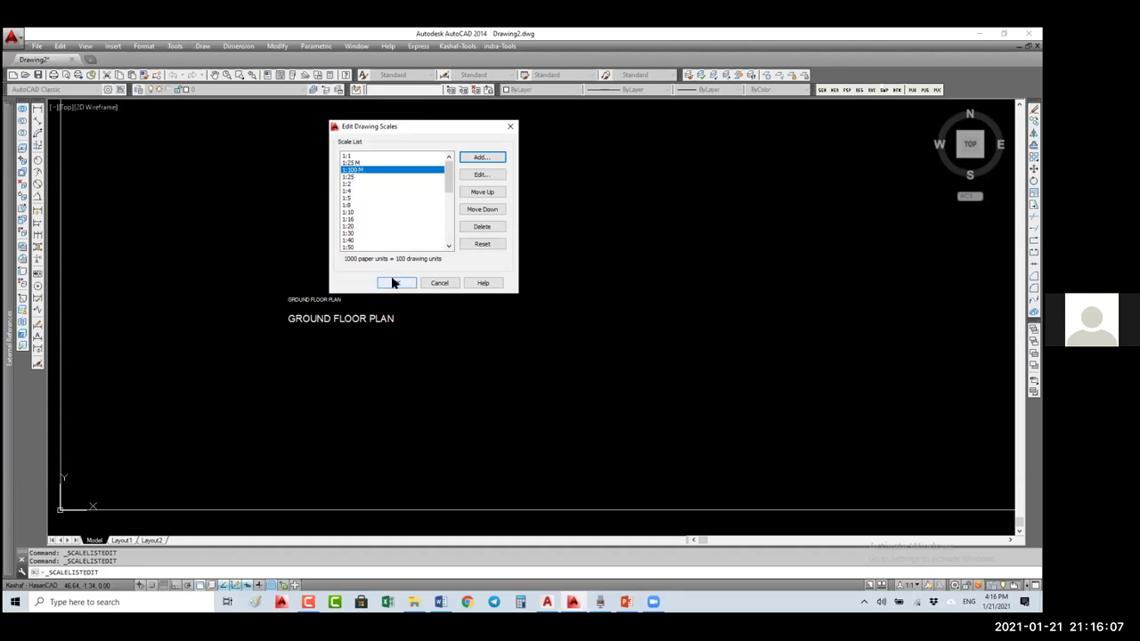
- Close the scale list, select both GROUND FLOOR PLAN titles, and switch to the Layout1 sheet
click(396, 283)
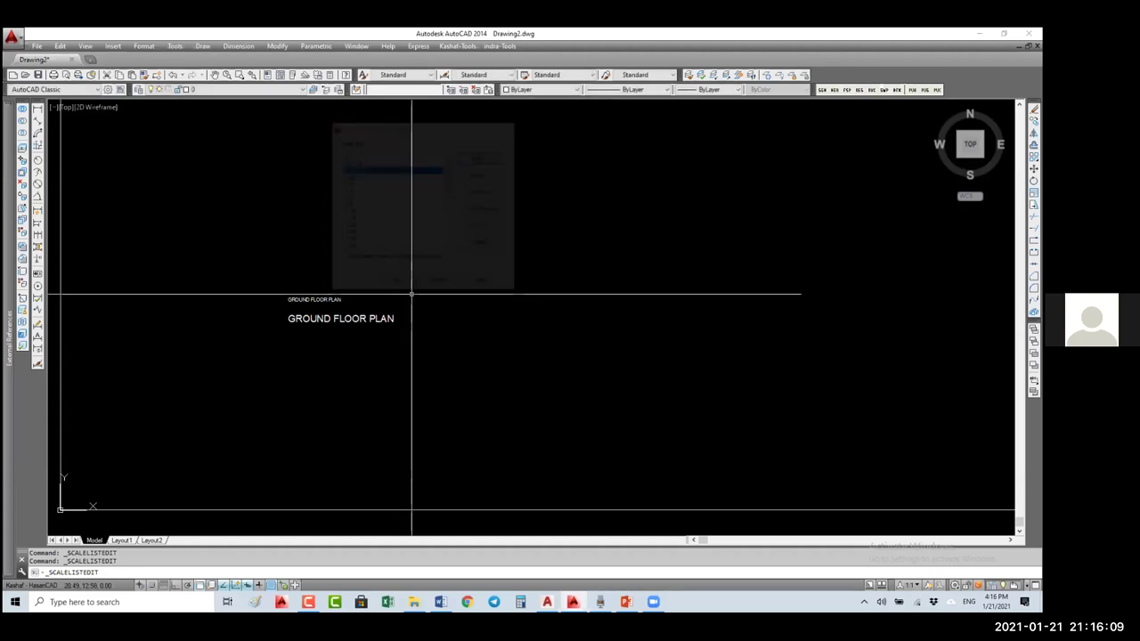
click(373, 286)
click(323, 354)
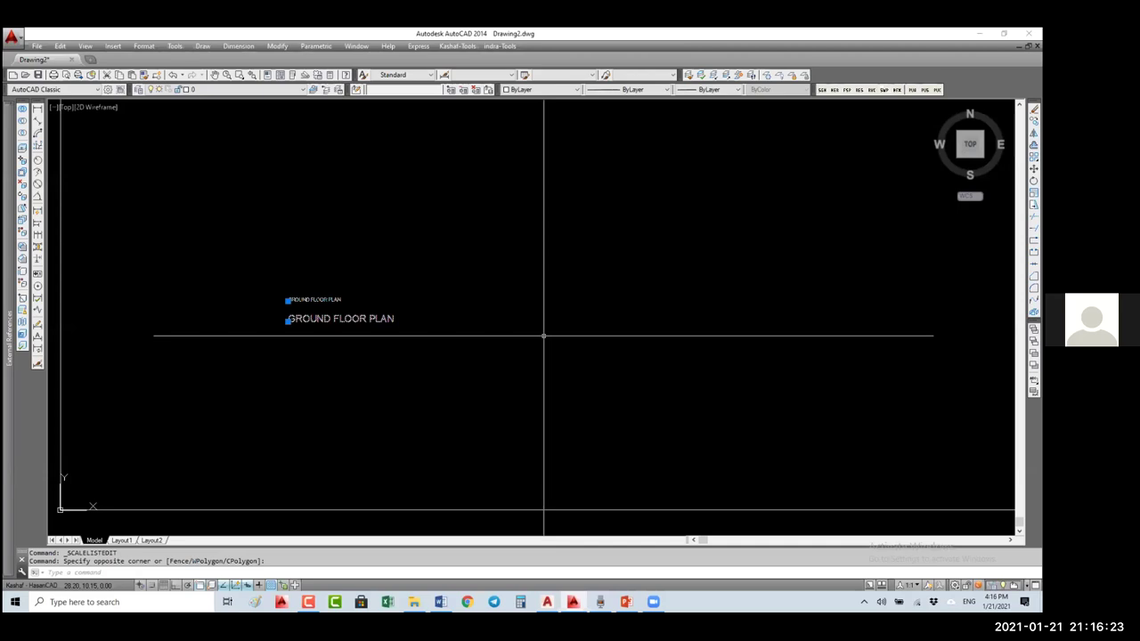
click(121, 540)
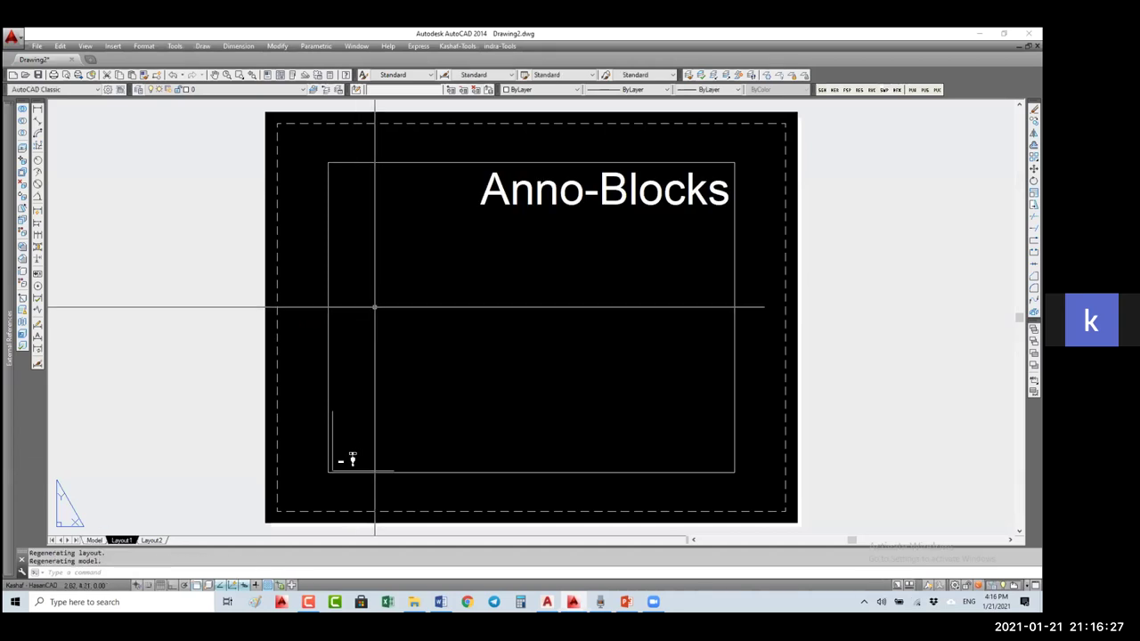
scroll(374, 307, down, 5)
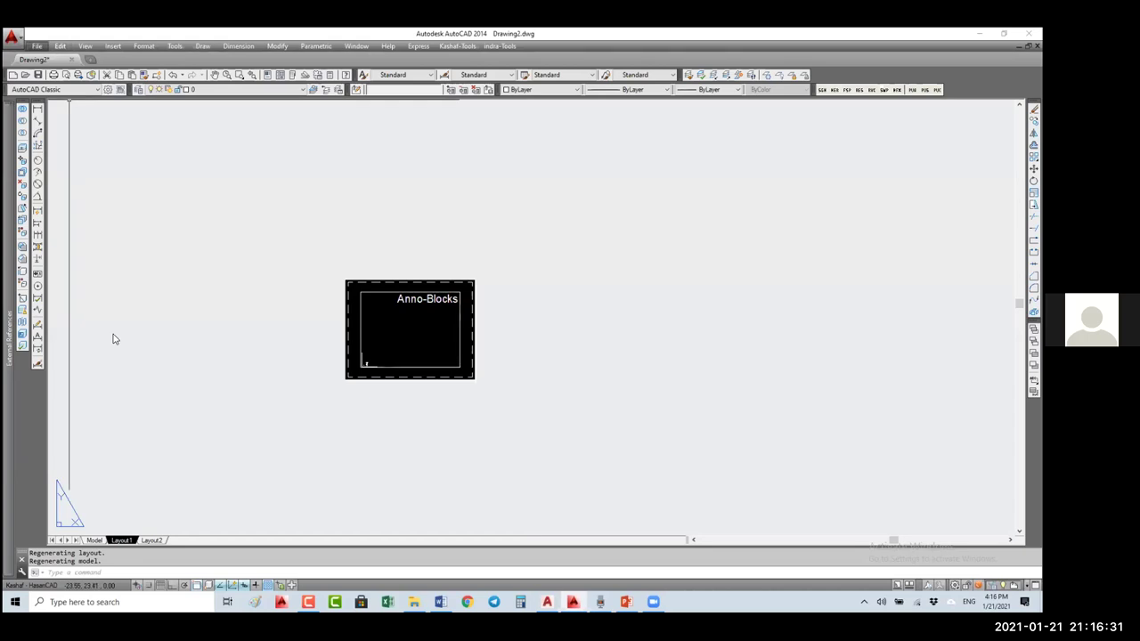
key(alt+f)
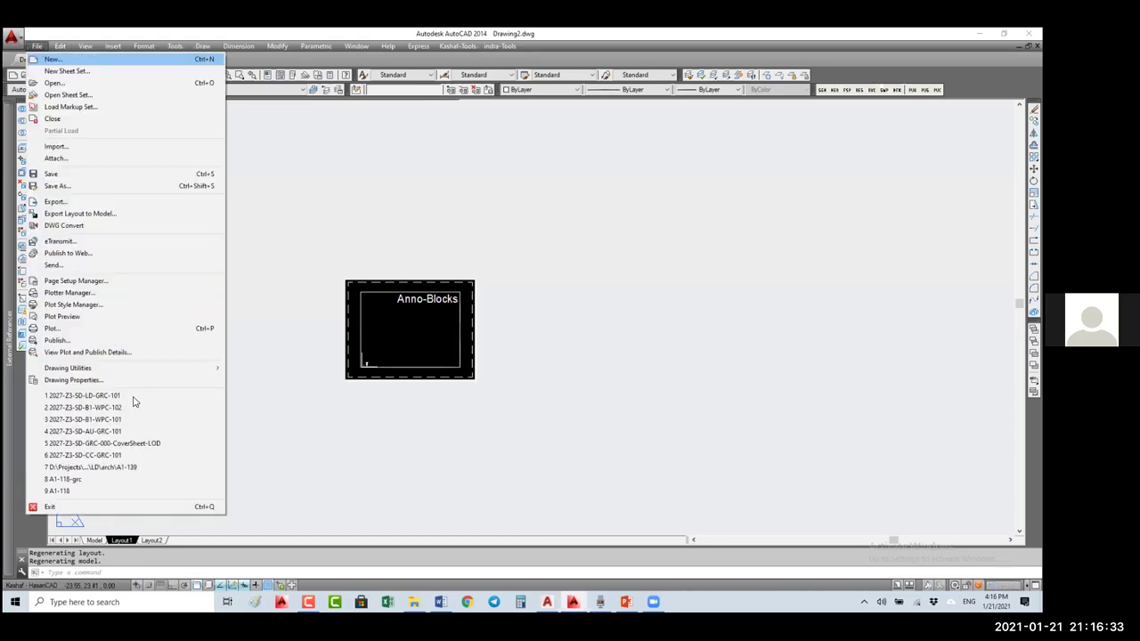
- Open the recent drawing 2027-Z3-SD-LD-GRC-101 and activate its plan viewport
key(1)
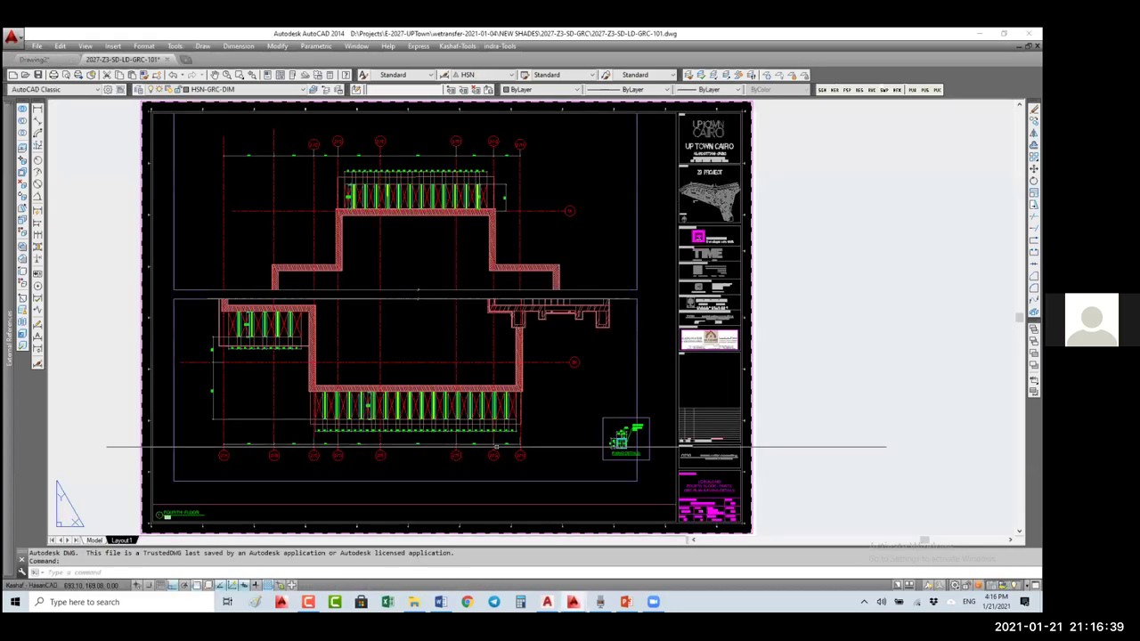
scroll(504, 450, up, 4)
middle_drag(508, 454, 451, 343)
click(620, 445)
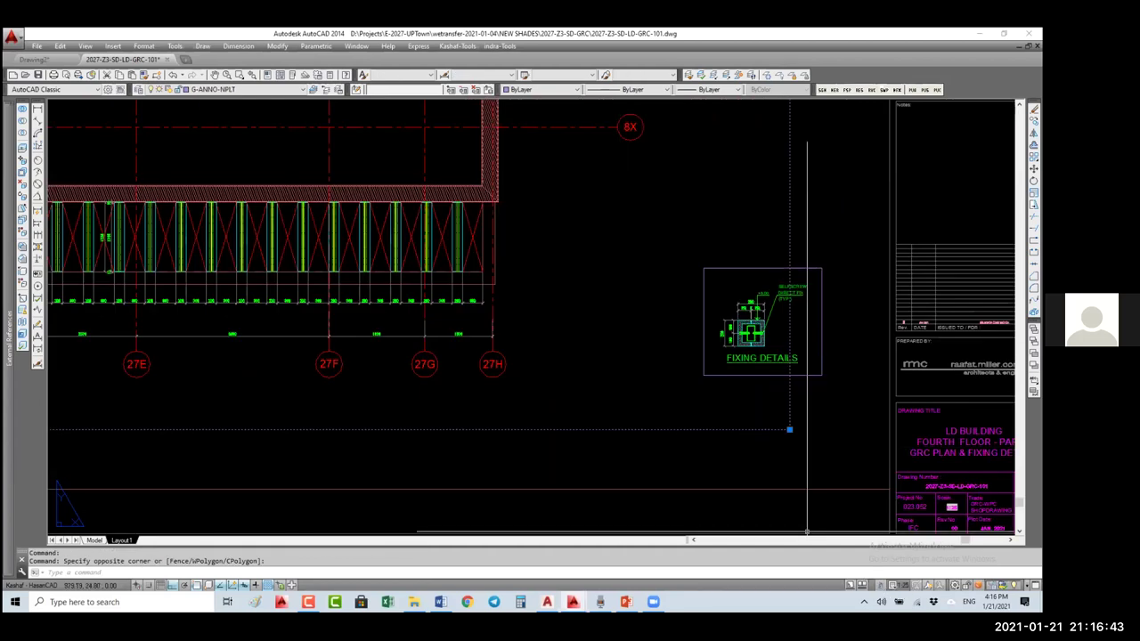
double_click(766, 336)
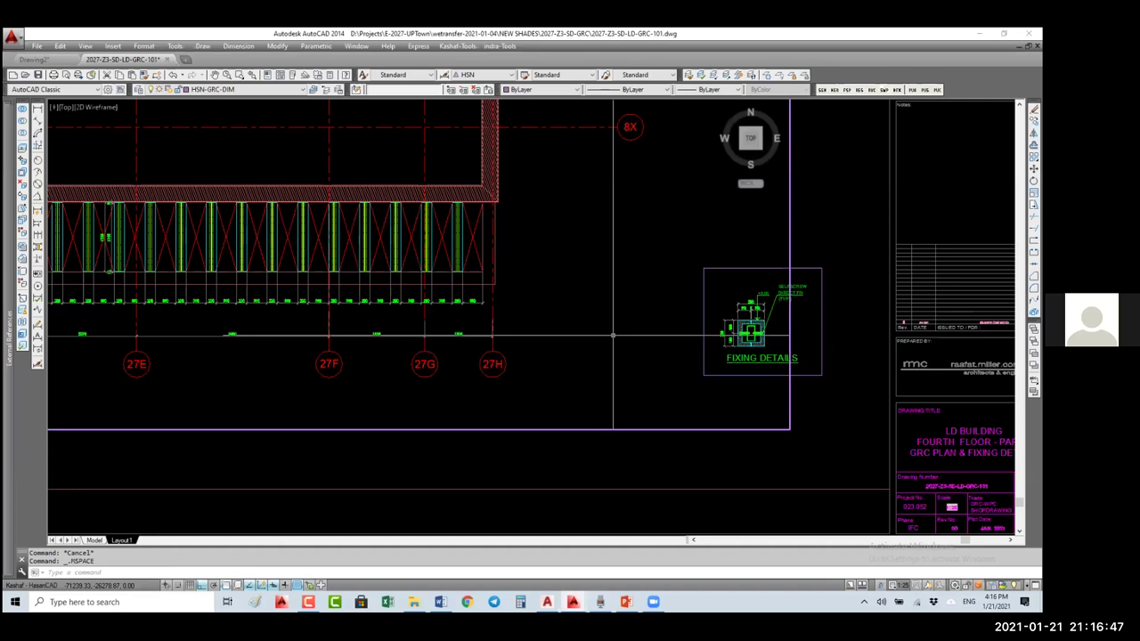
scroll(613, 336, down, 3)
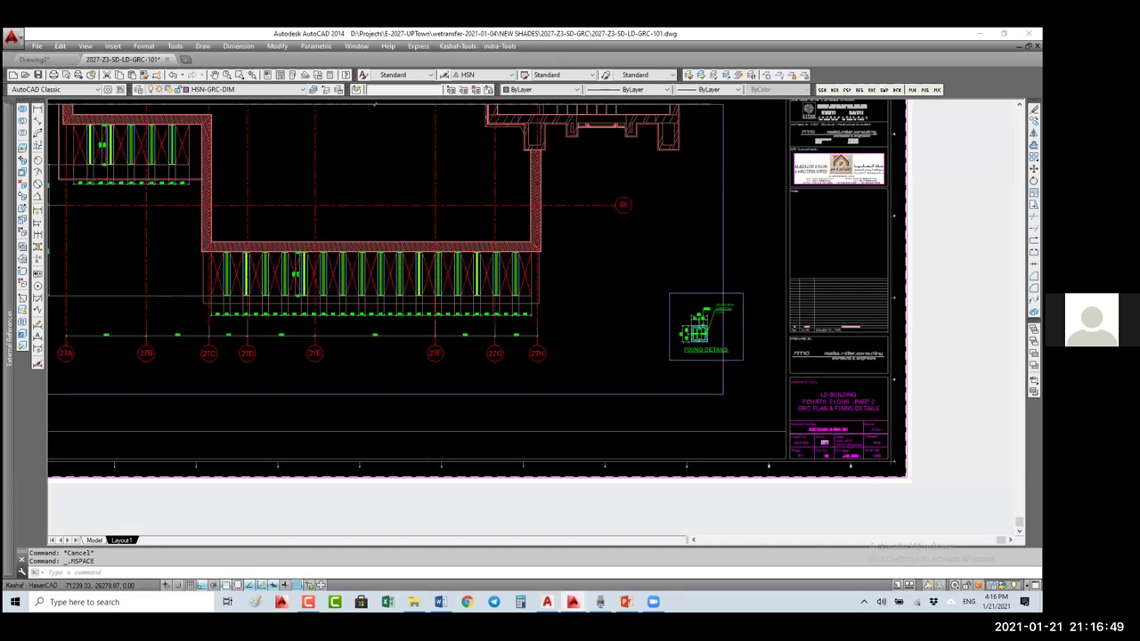
scroll(620, 451, up, 2)
scroll(615, 462, down, 4)
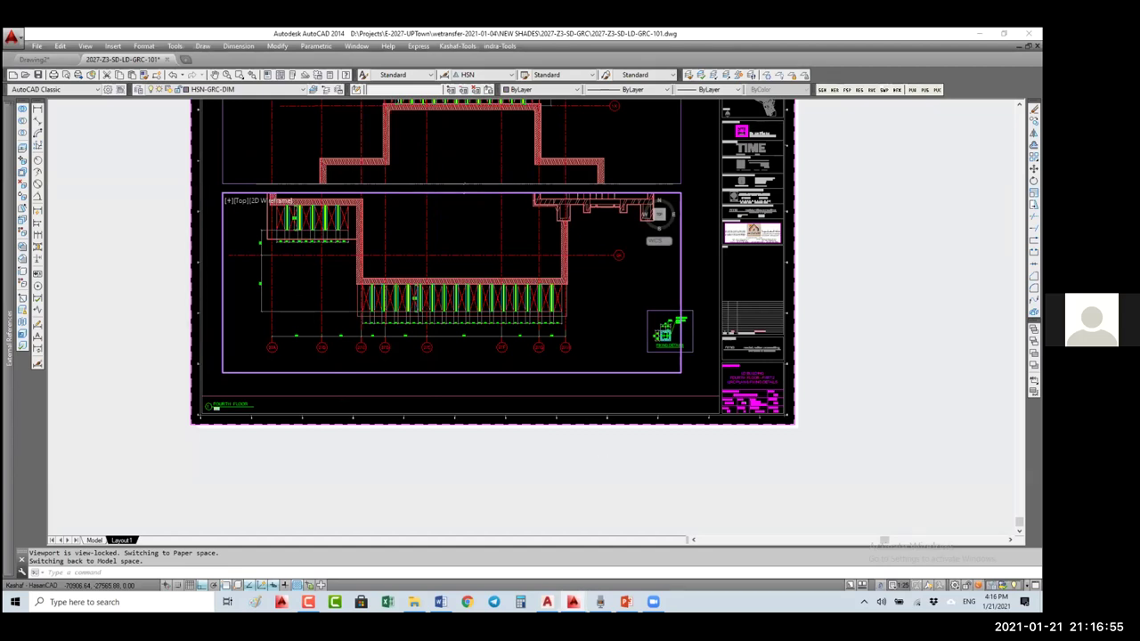
- In paper space, draw a rectangle around the 380 dimension, then reactivate the plan viewport
double_click(602, 444)
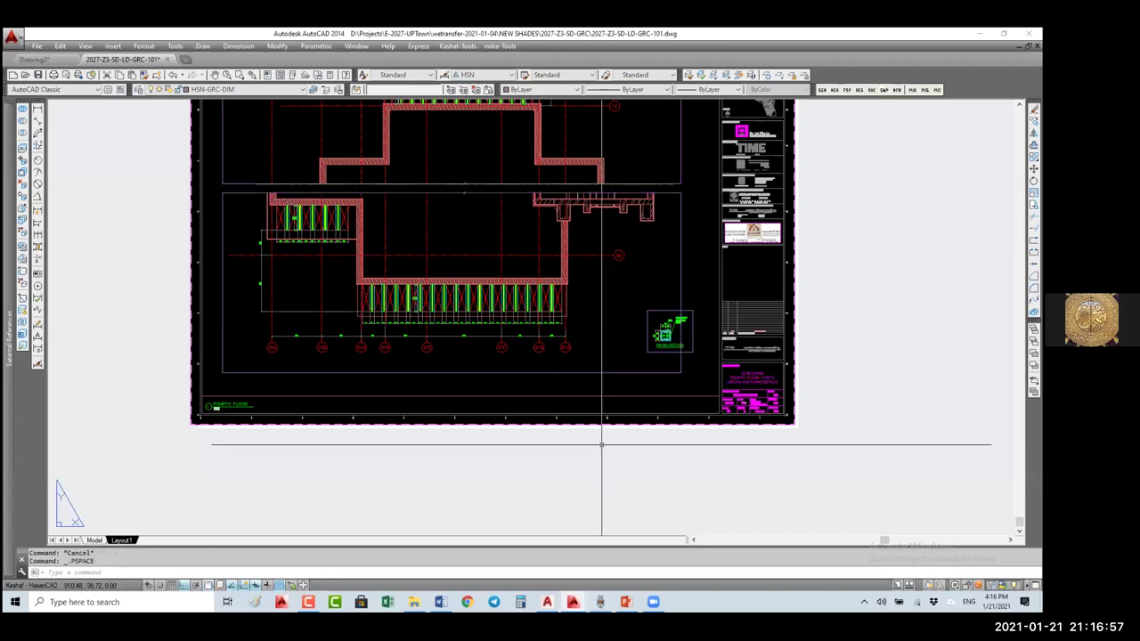
scroll(601, 444, up, 10)
text(rec)
key(Return)
click(655, 347)
click(479, 399)
scroll(479, 399, down, 3)
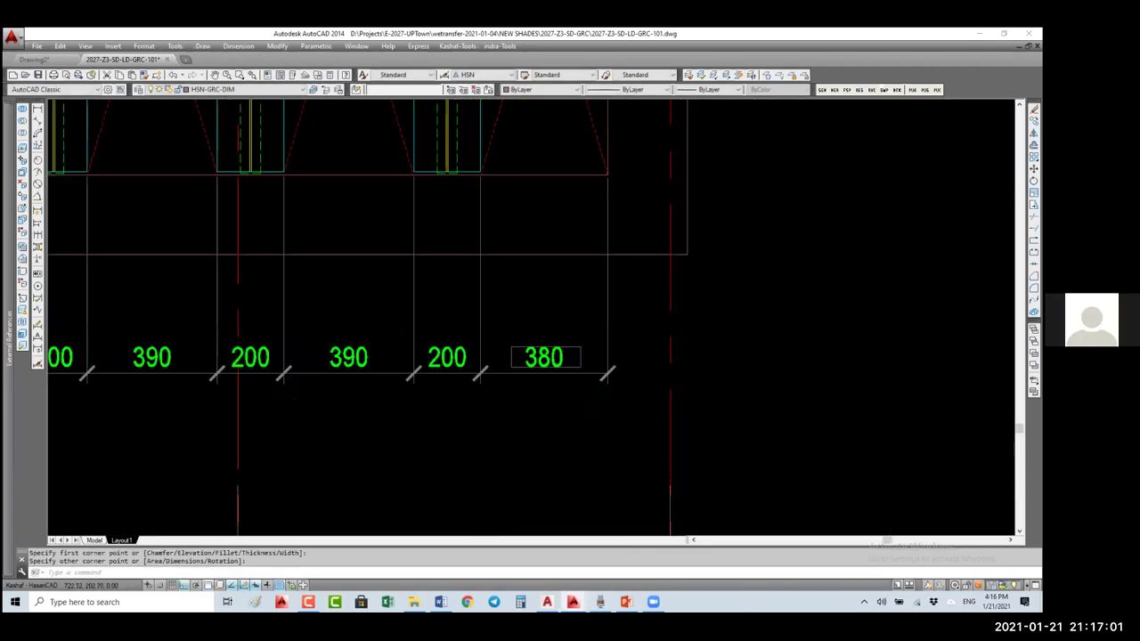
scroll(519, 343, down, 5)
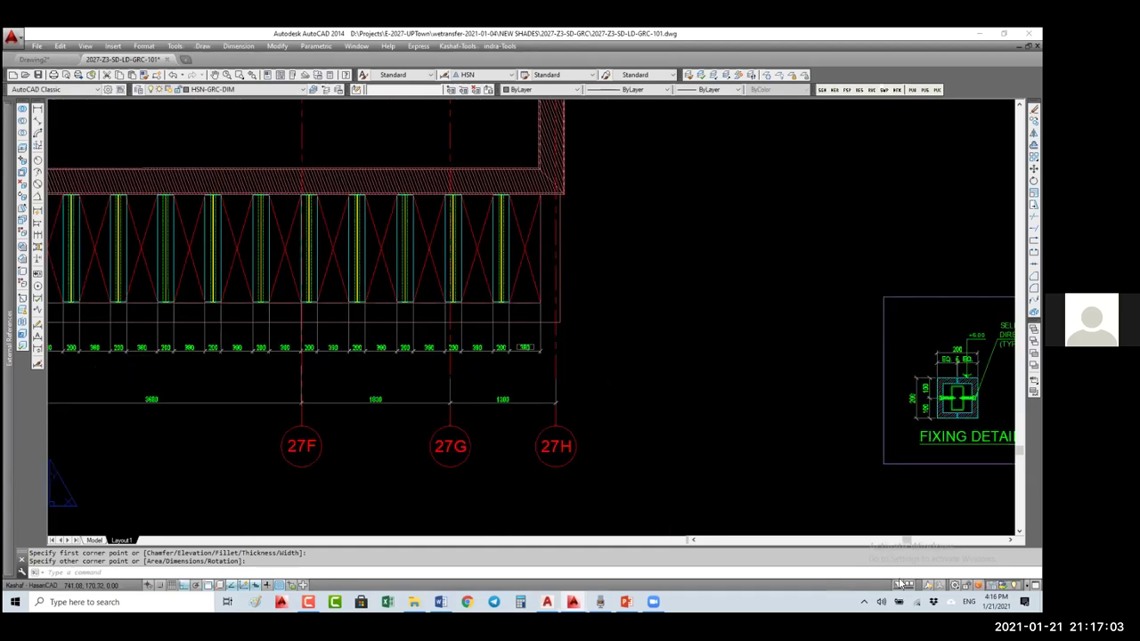
double_click(910, 522)
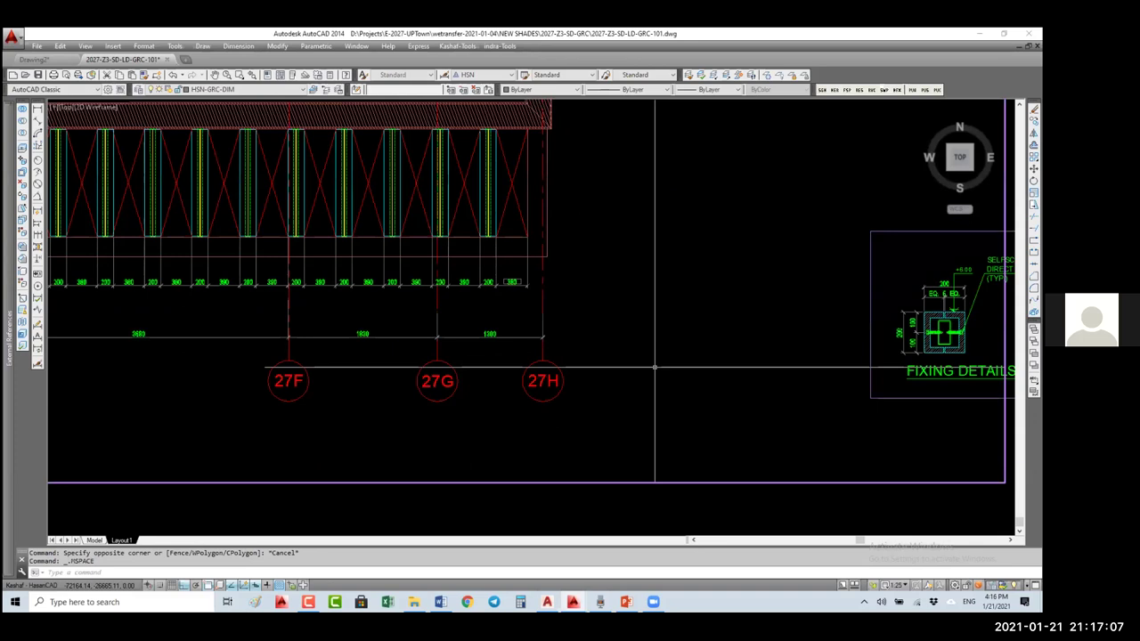
- Set the viewport annotation scale to 1:10 and toggle between paper and model space
click(890, 585)
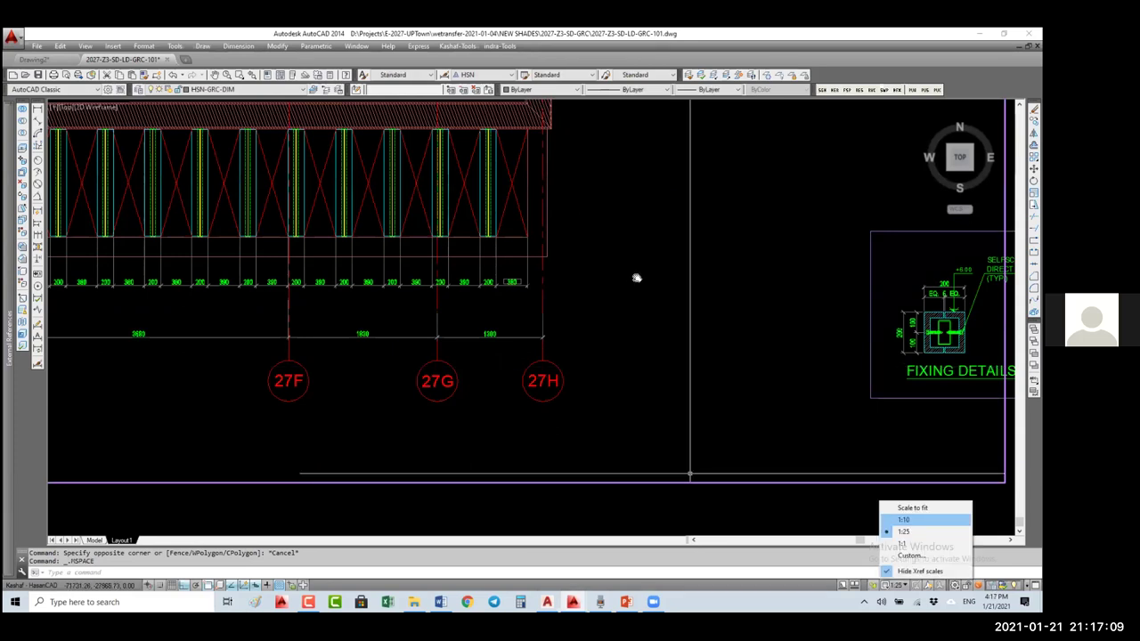
click(904, 519)
middle_drag(512, 282, 519, 265)
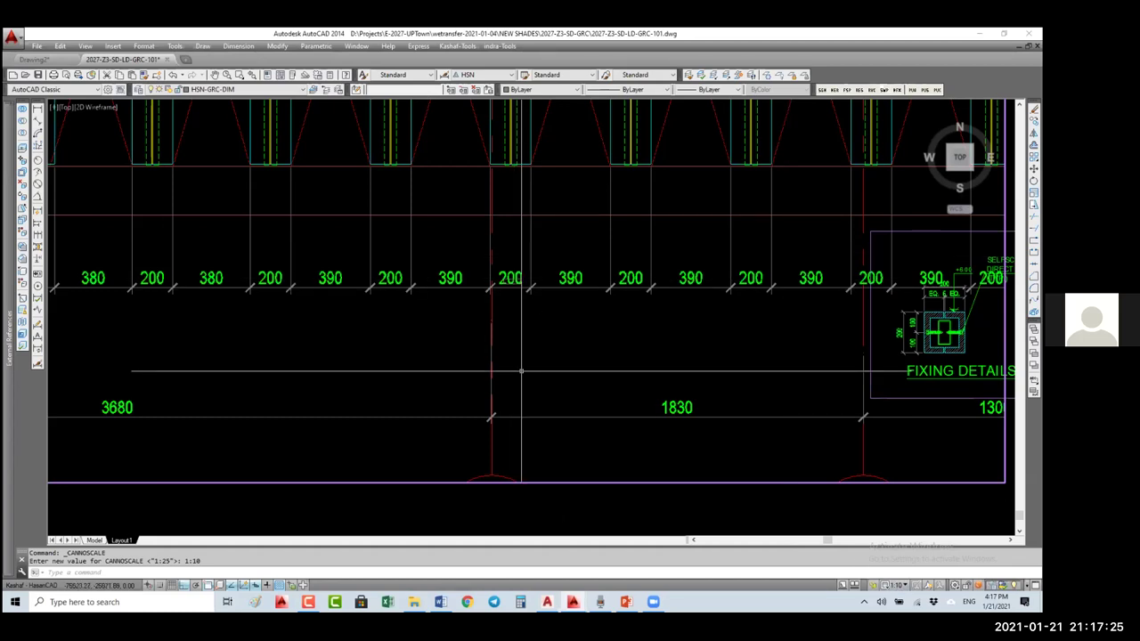
double_click(498, 290)
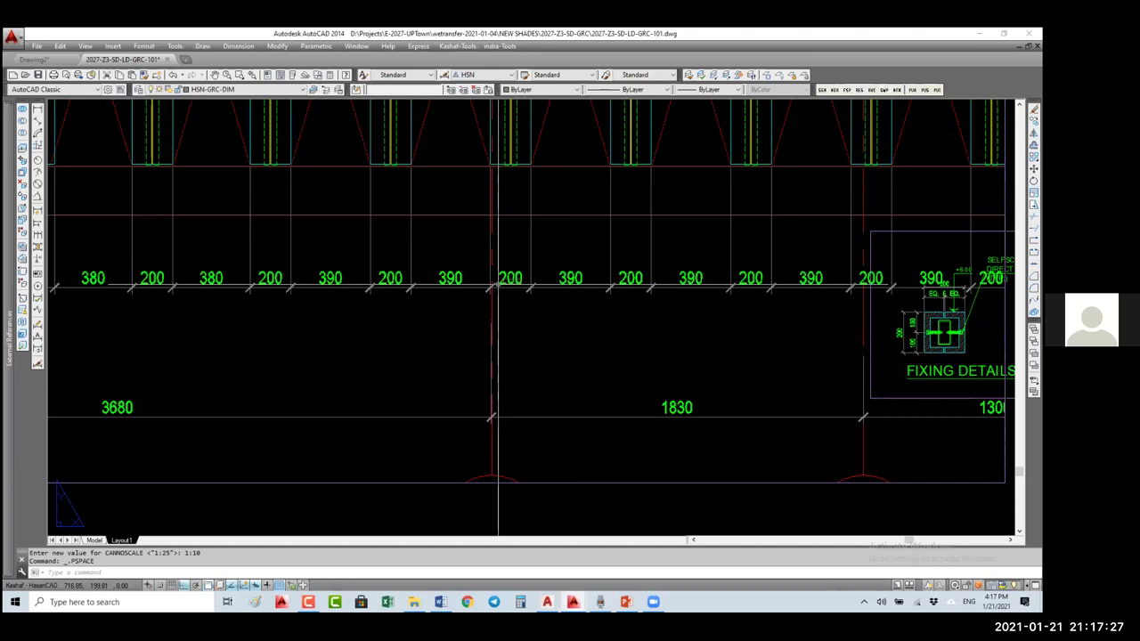
scroll(505, 274, up, 8)
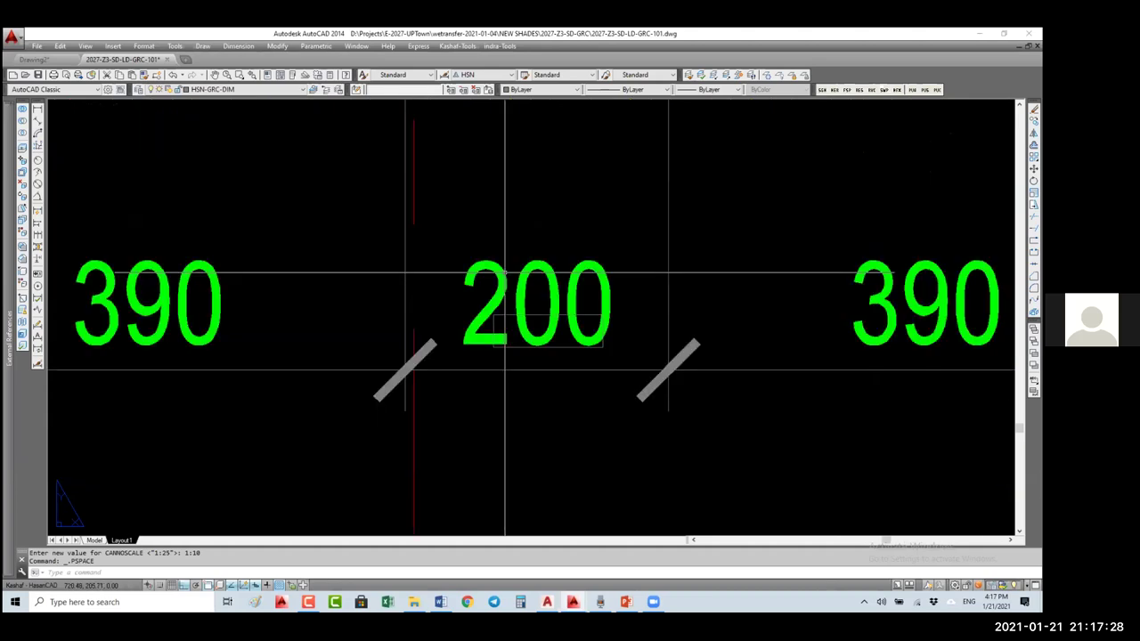
double_click(782, 523)
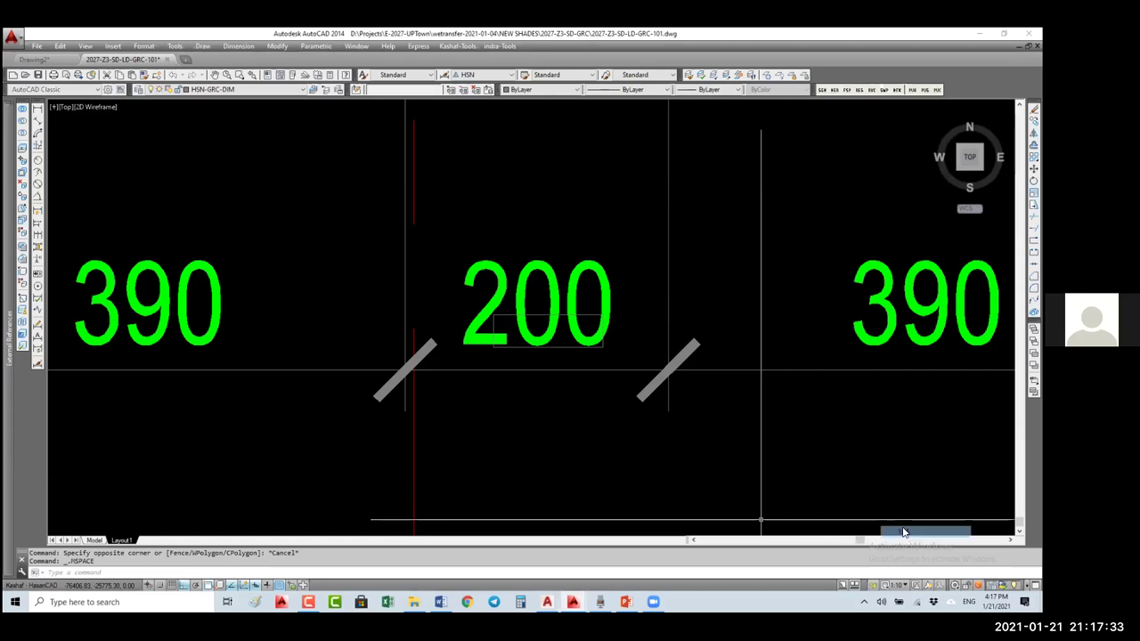
- Reactivate the viewport and frame grids 27F to 27H at 1:25 scale
drag(926, 537, 746, 555)
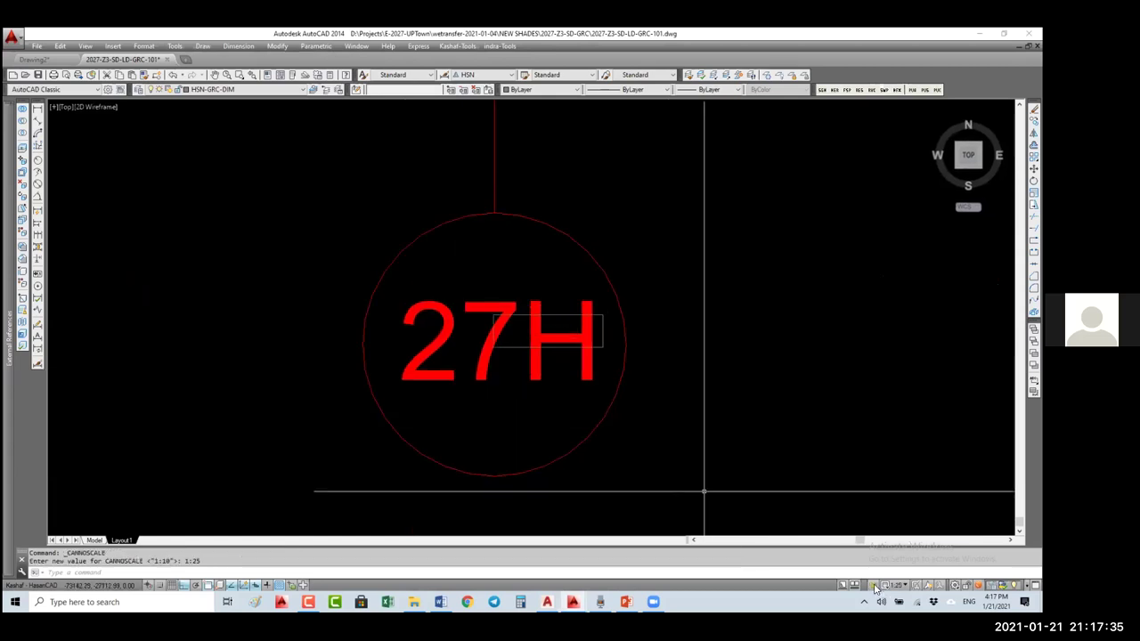
scroll(734, 382, down, 4)
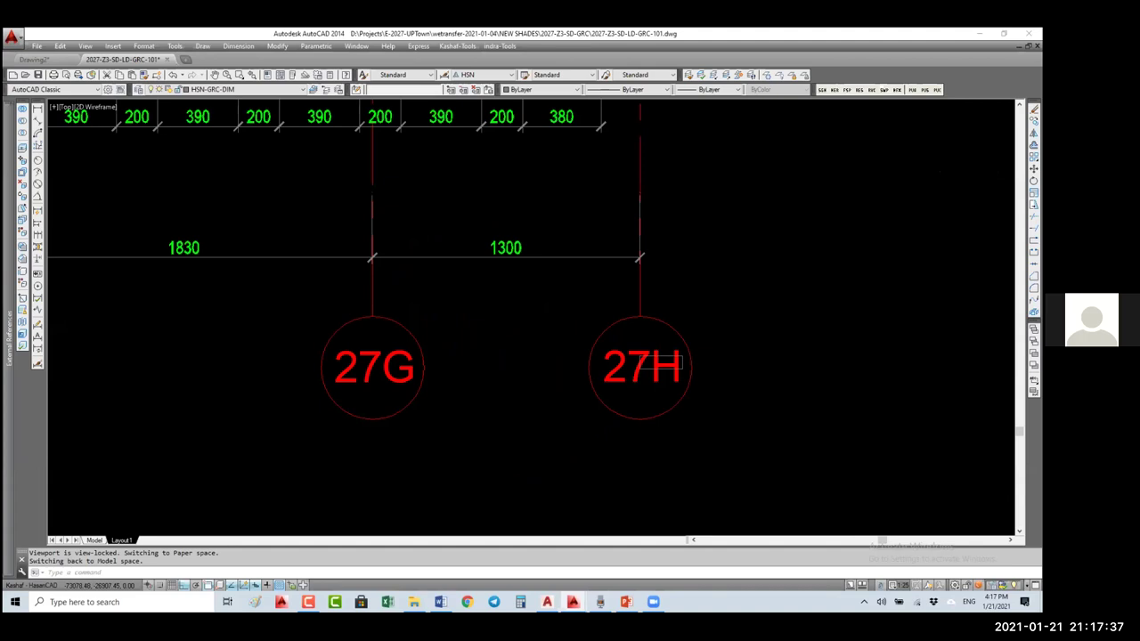
scroll(717, 390, down, 3)
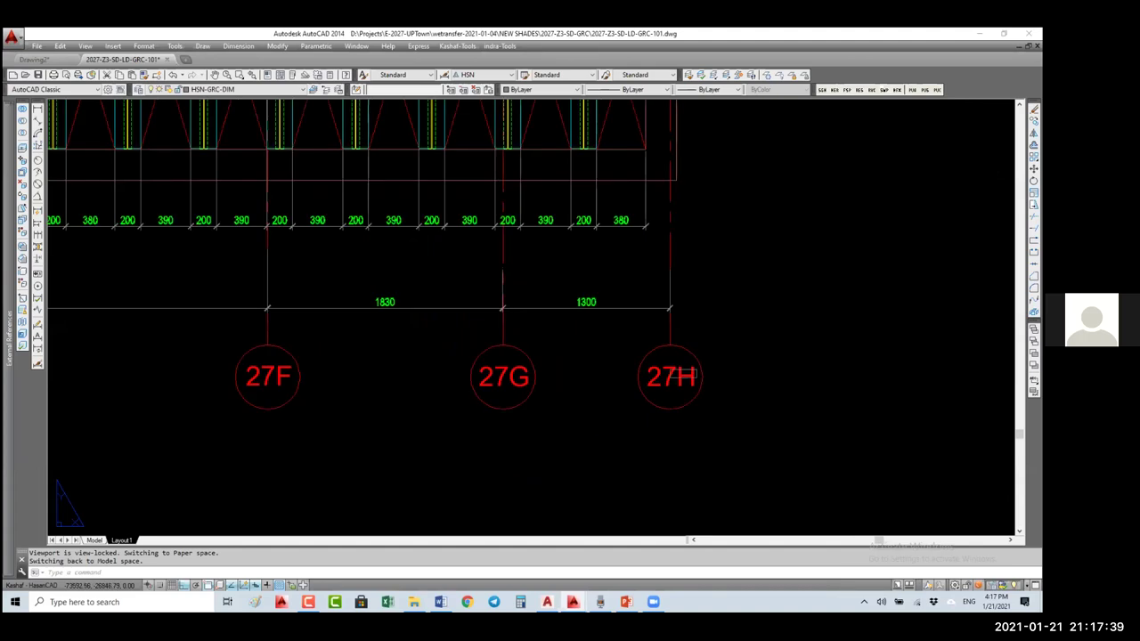
scroll(667, 294, down, 3)
click(630, 348)
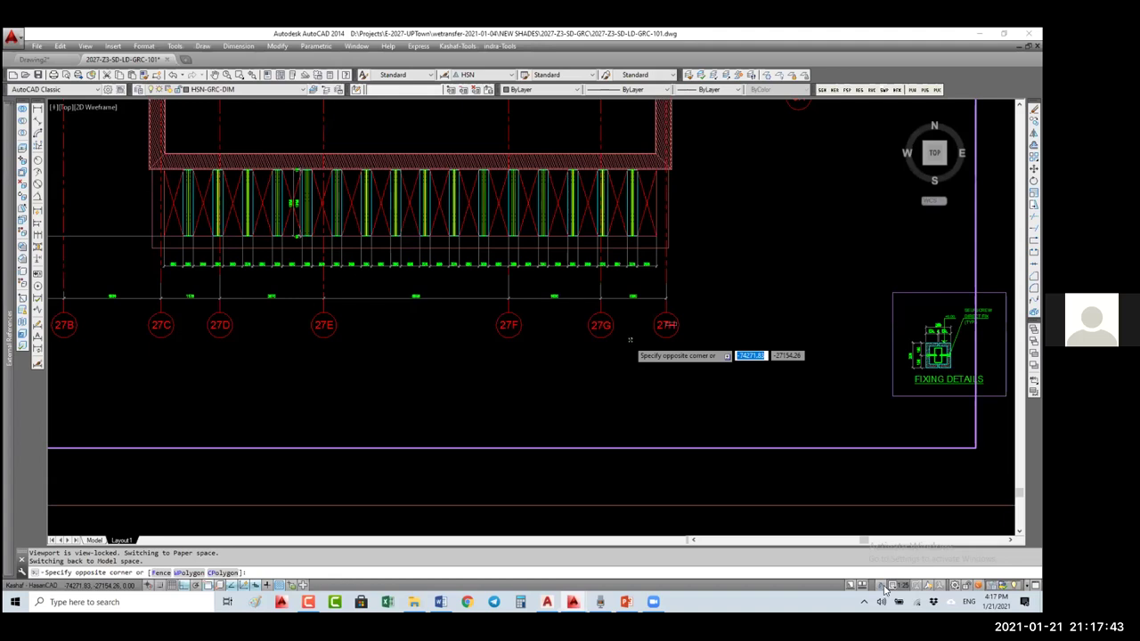
click(735, 448)
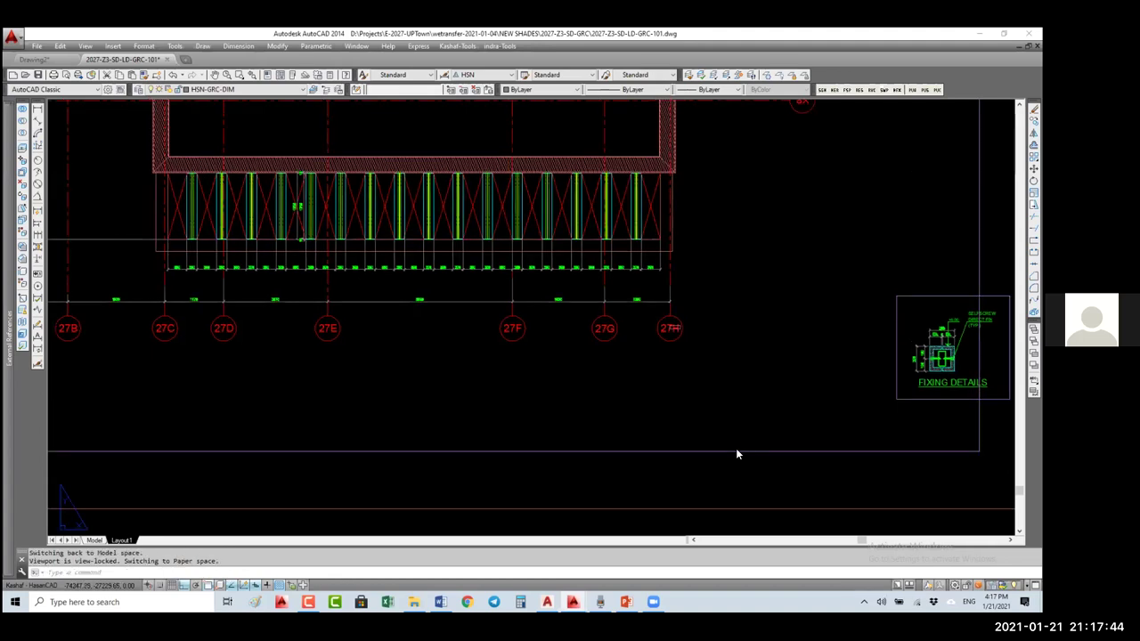
double_click(694, 420)
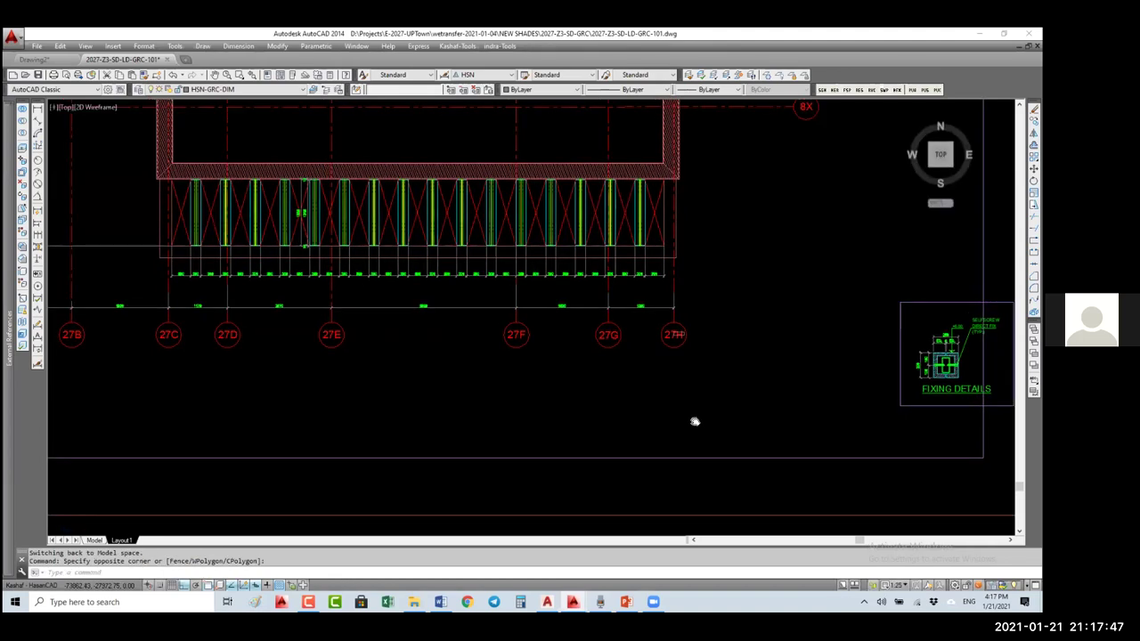
middle_drag(695, 420, 732, 449)
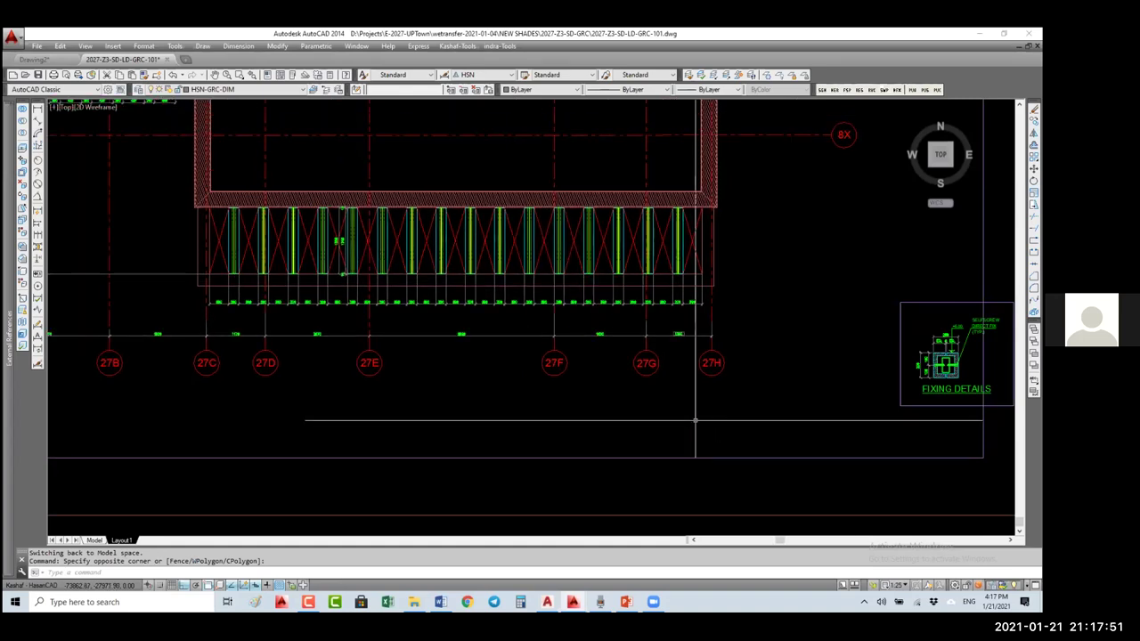
click(901, 587)
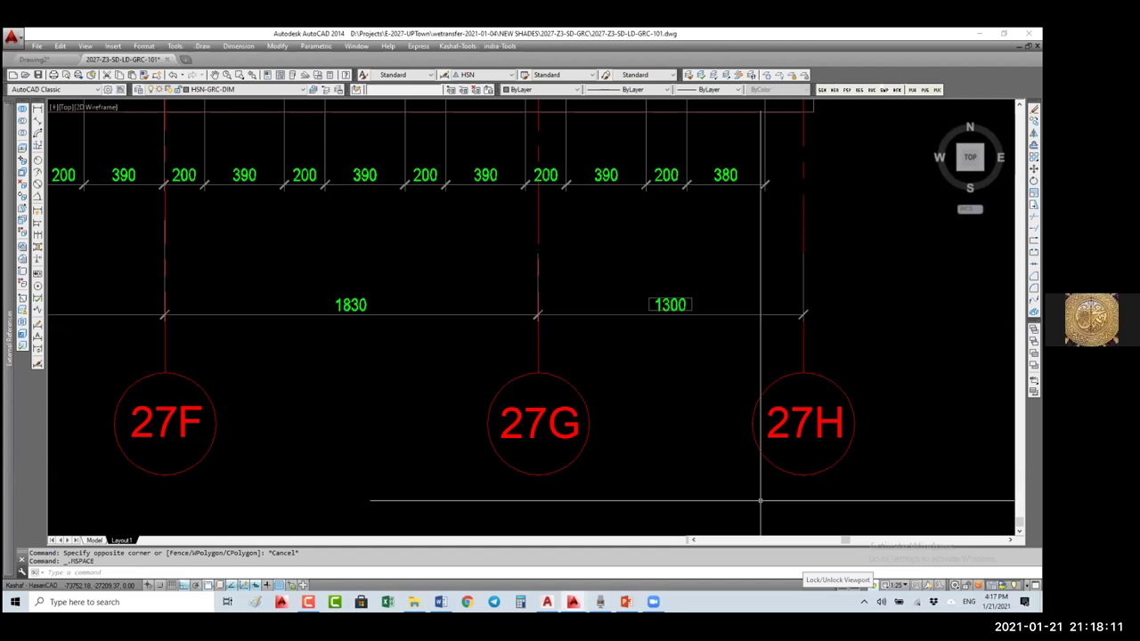
- Select the dimensions and lines around grids 27E–27H and show their properties
scroll(782, 382, down, 6)
click(580, 368)
text(MO)
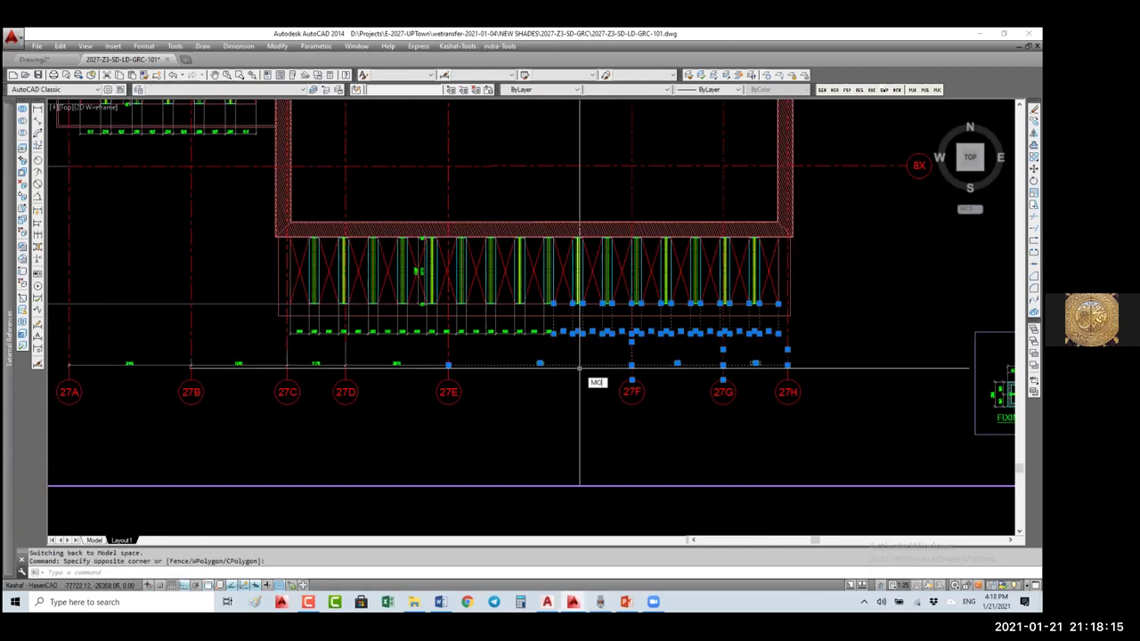
key(Return)
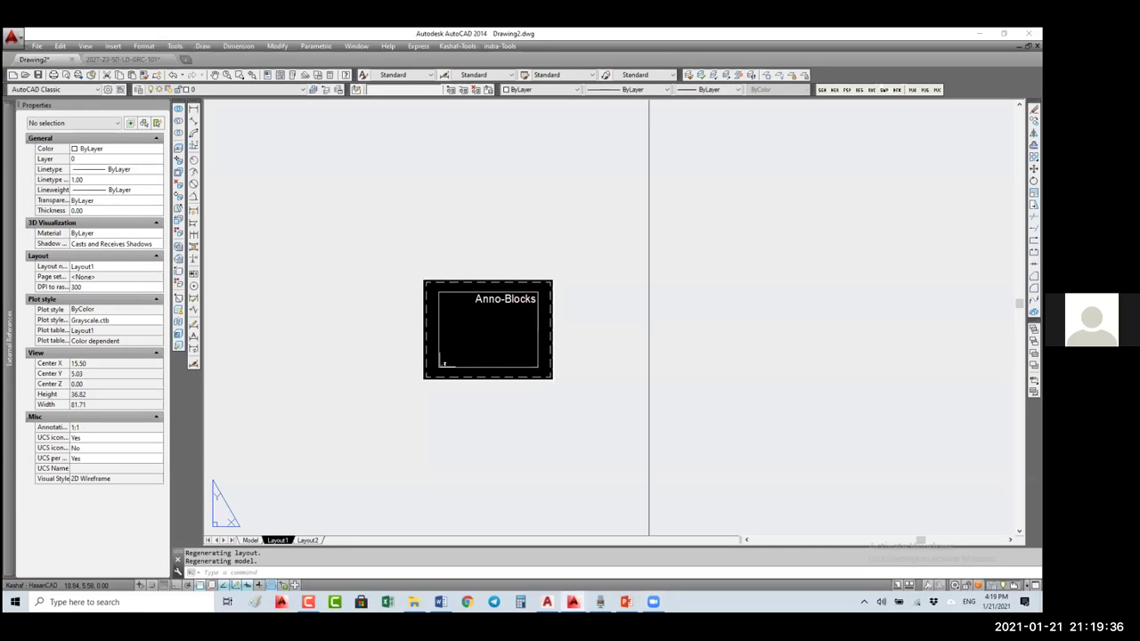
- Return to the 2027-Z3-SD-LD-GRC-101 layout, check the 27E–27H dimensions' properties, and pan to FIXING DETAILS
middle_click(603, 286)
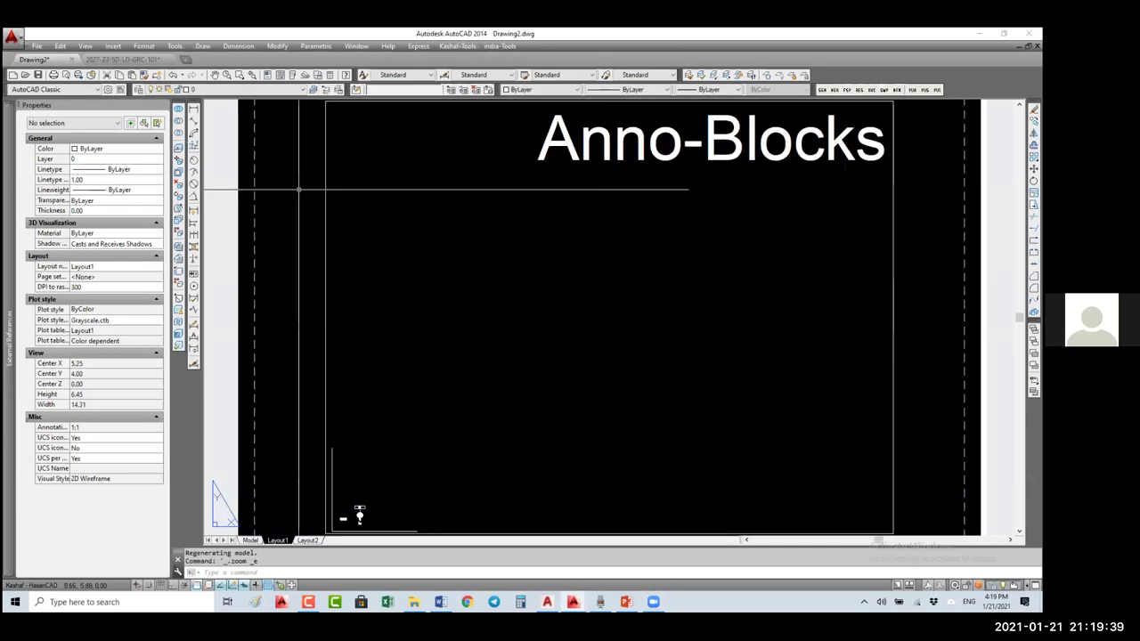
key(ctrl+Tab)
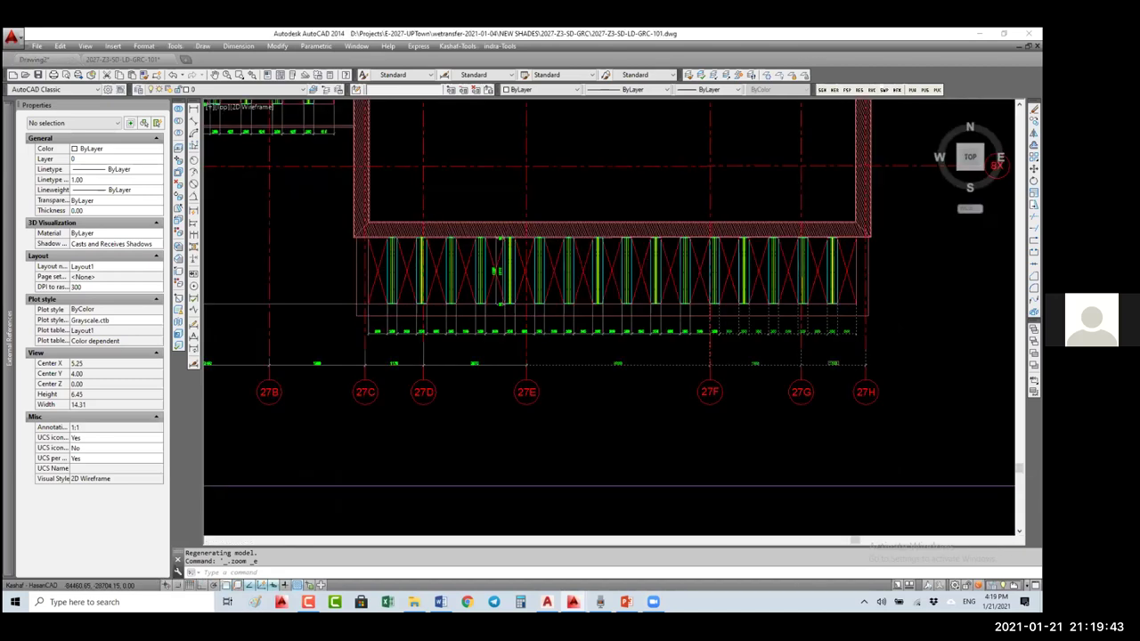
drag(882, 294, 778, 512)
text(MO)
key(Return)
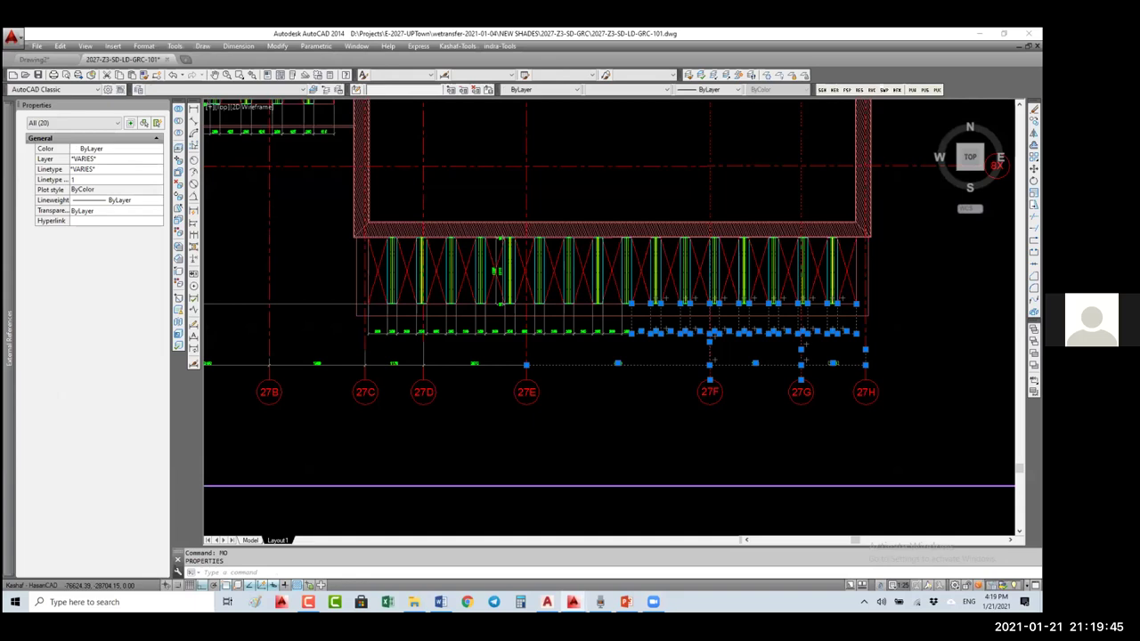
key(Escape)
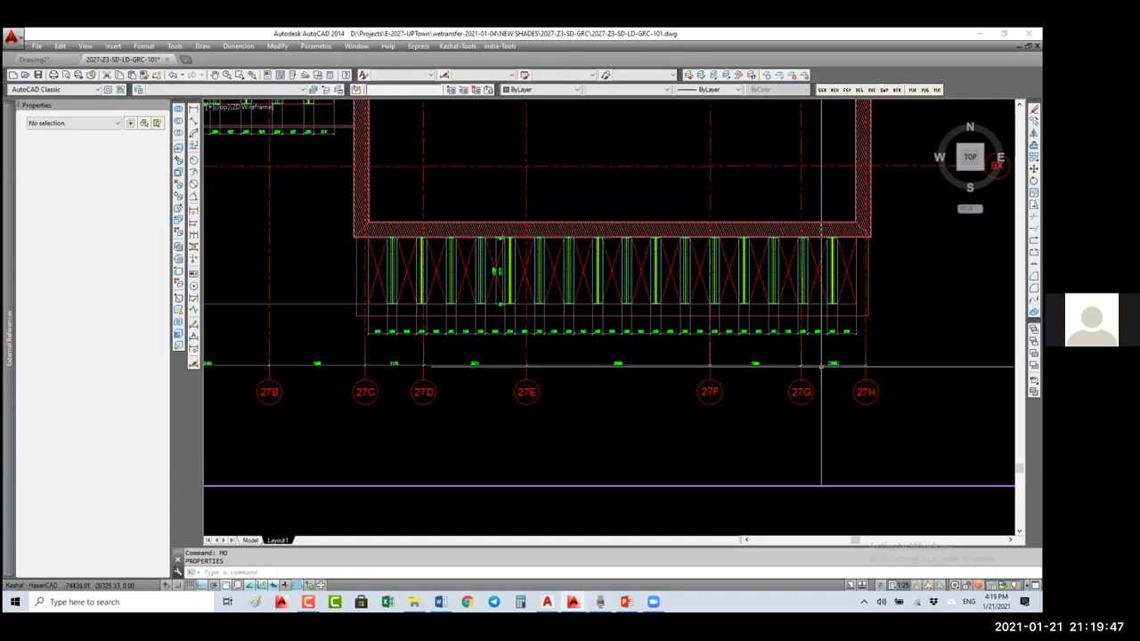
middle_drag(822, 365, 694, 308)
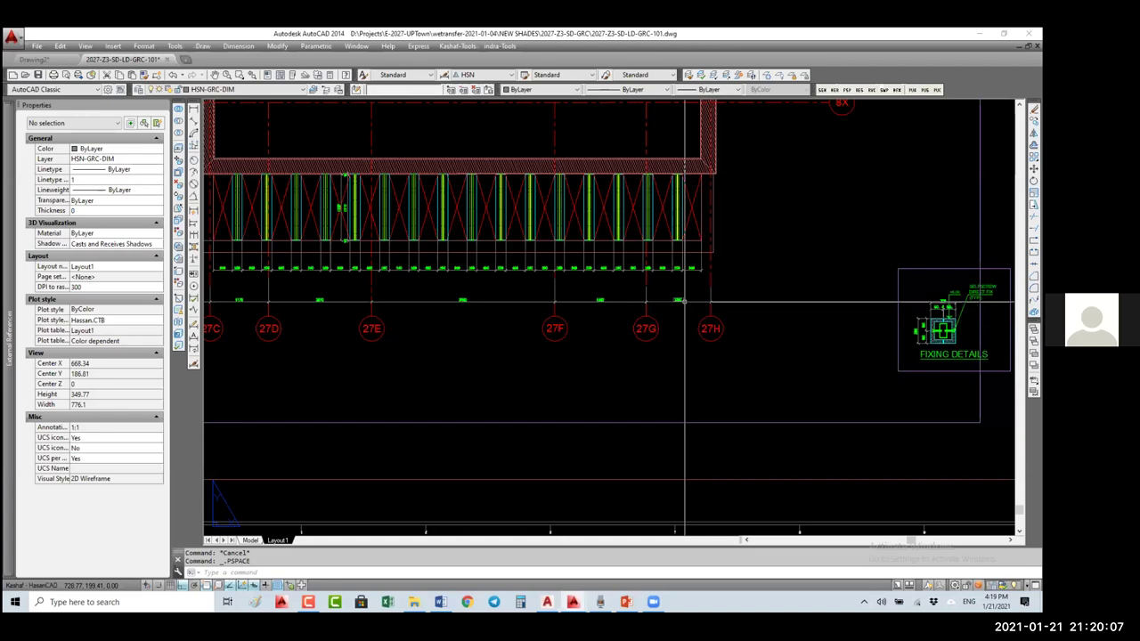
- Activate the plan viewport and set its annotation scale to 1:10 to check the 27F–27H dimensions
scroll(684, 301, up, 2)
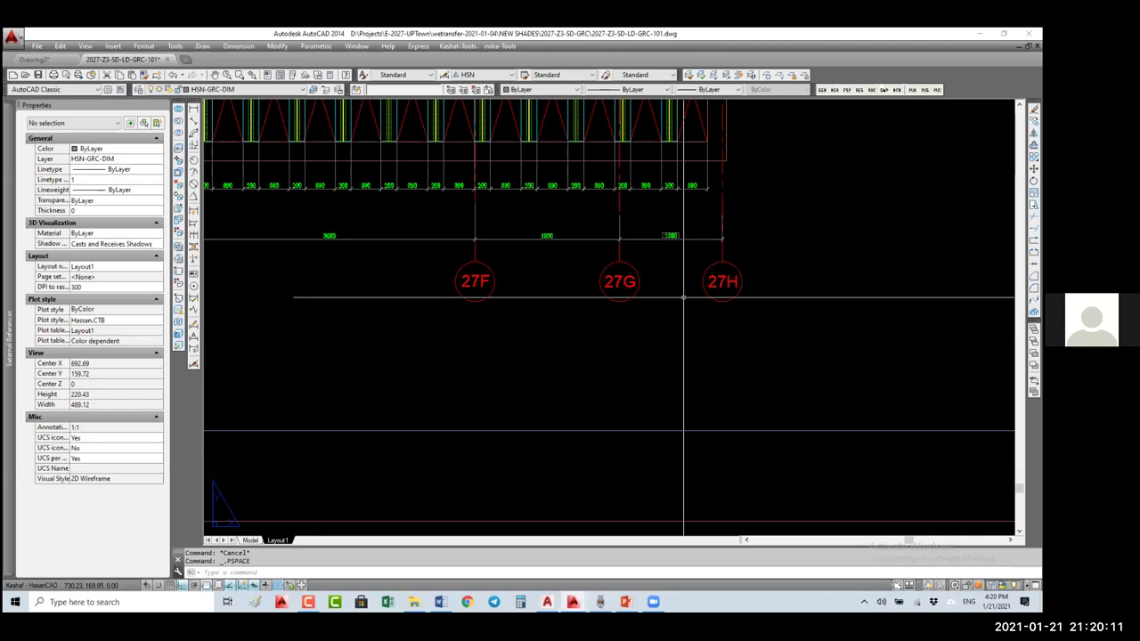
click(900, 585)
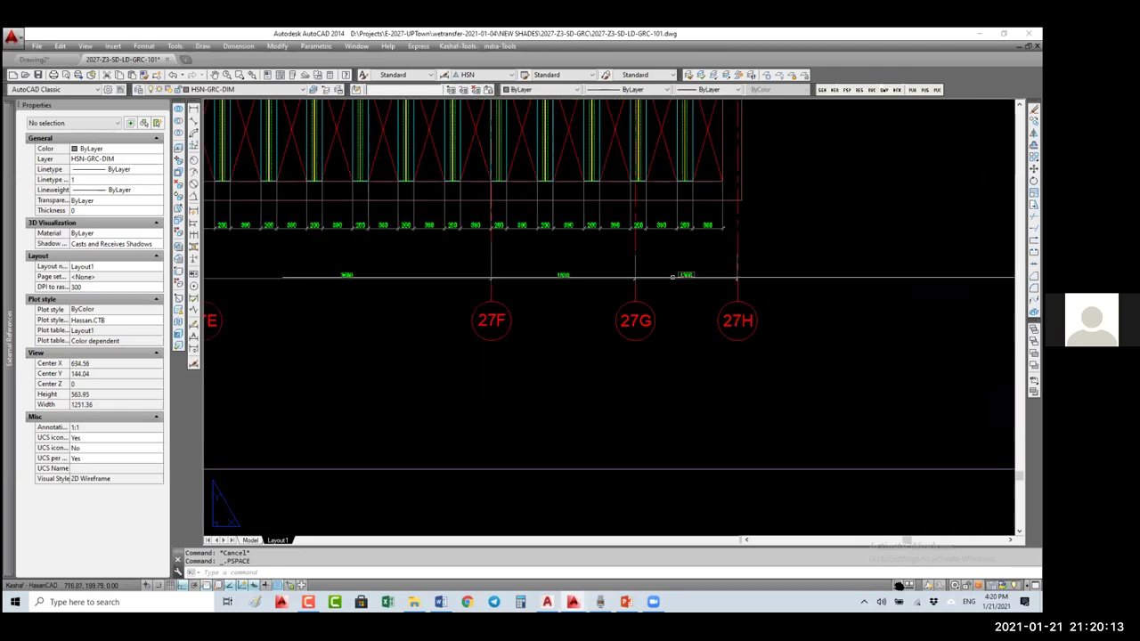
click(900, 585)
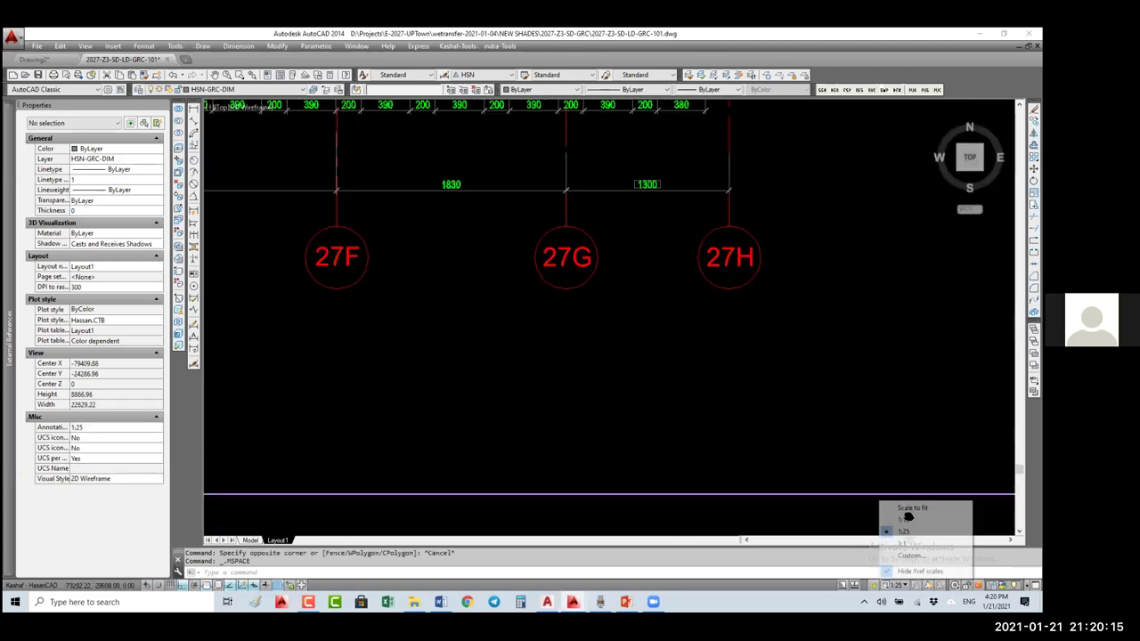
click(905, 518)
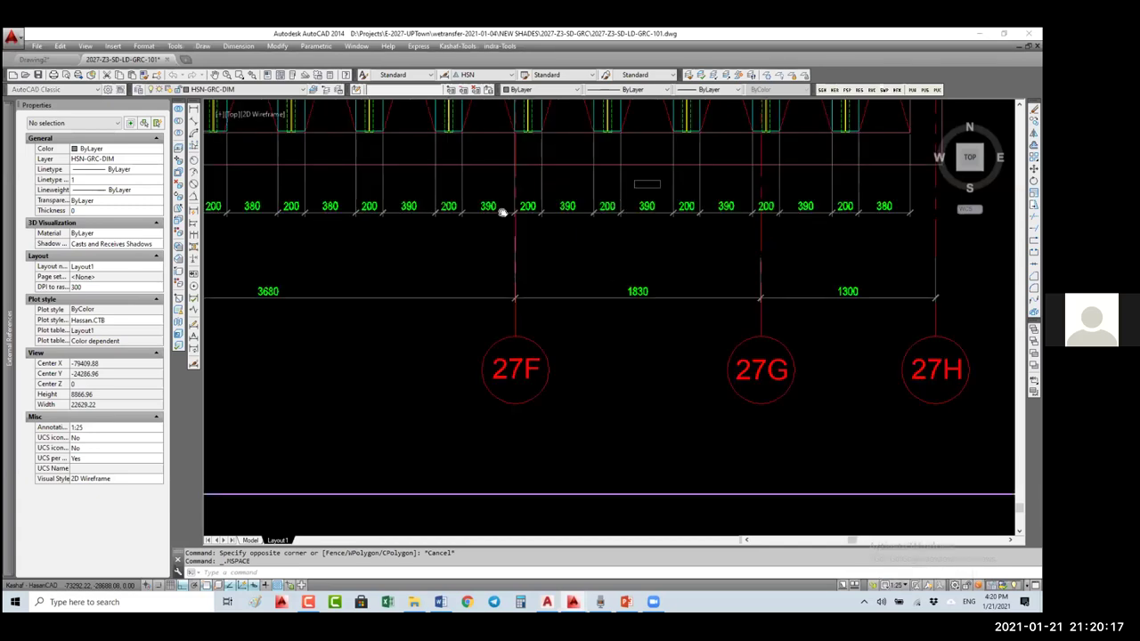
middle_drag(519, 247, 523, 241)
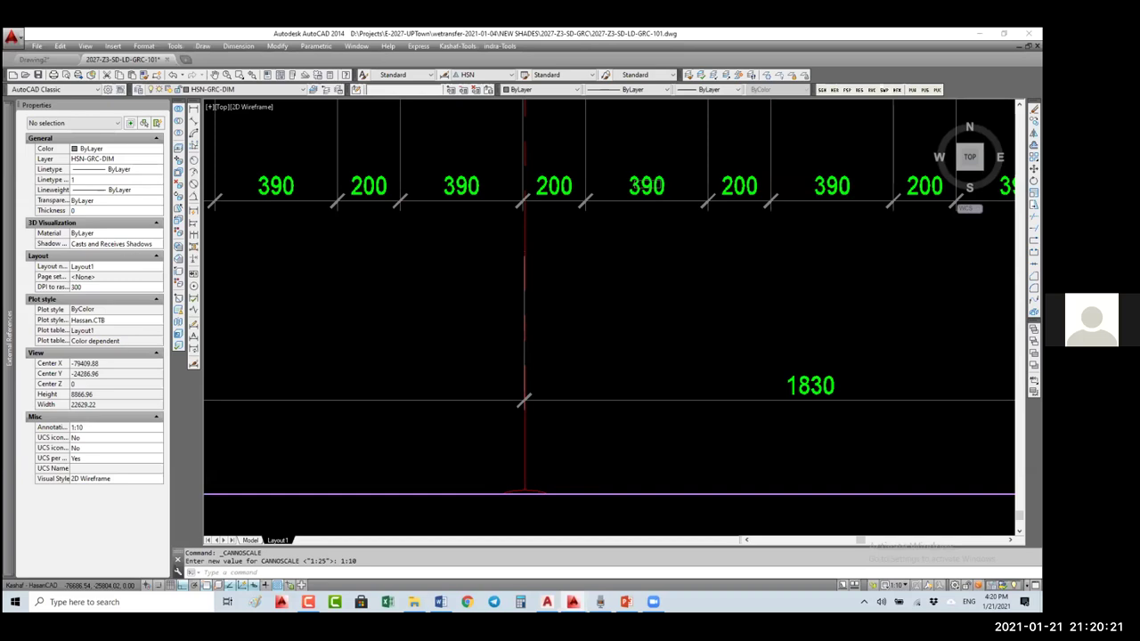
- Set the viewport annotation scale back to 1:25 and reframe the plan
click(899, 587)
click(904, 532)
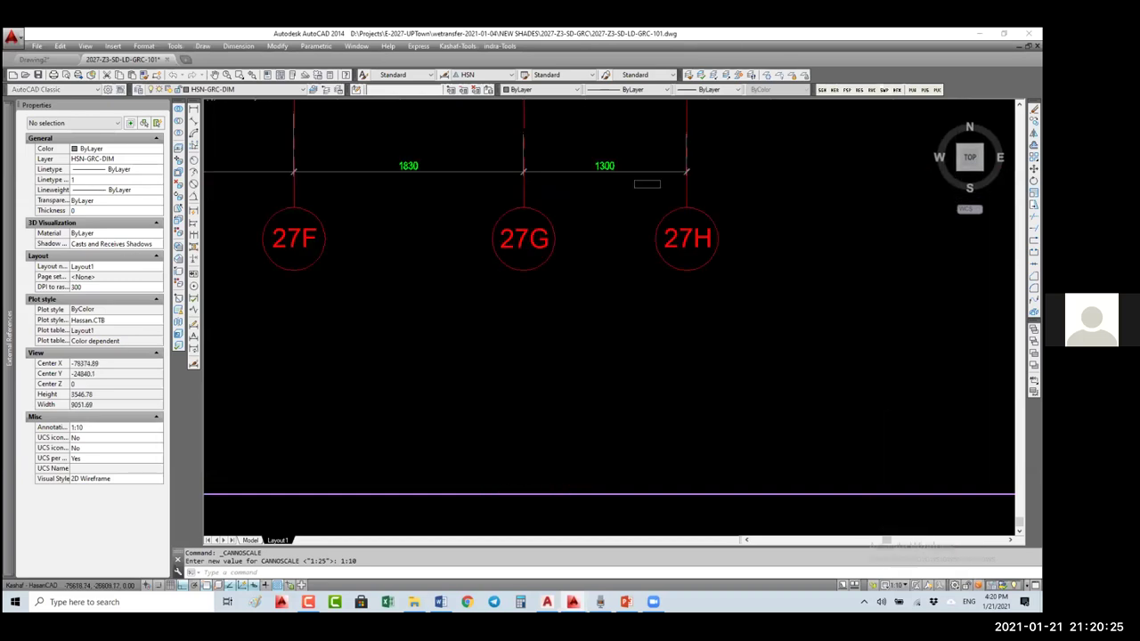
middle_drag(570, 356, 596, 382)
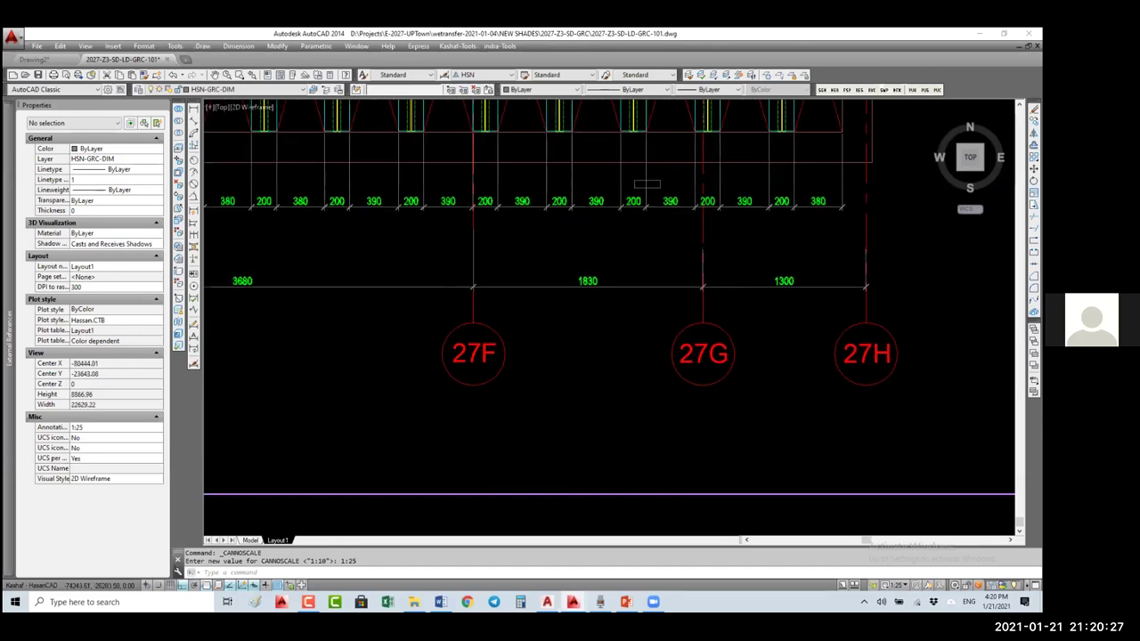
middle_drag(805, 194, 811, 206)
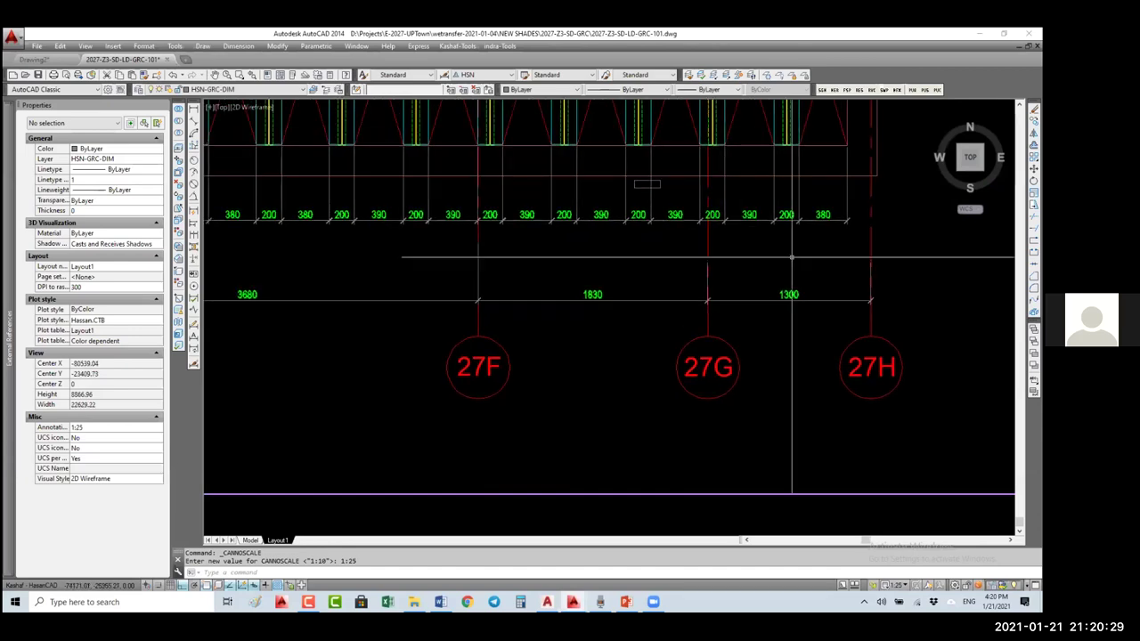
click(810, 207)
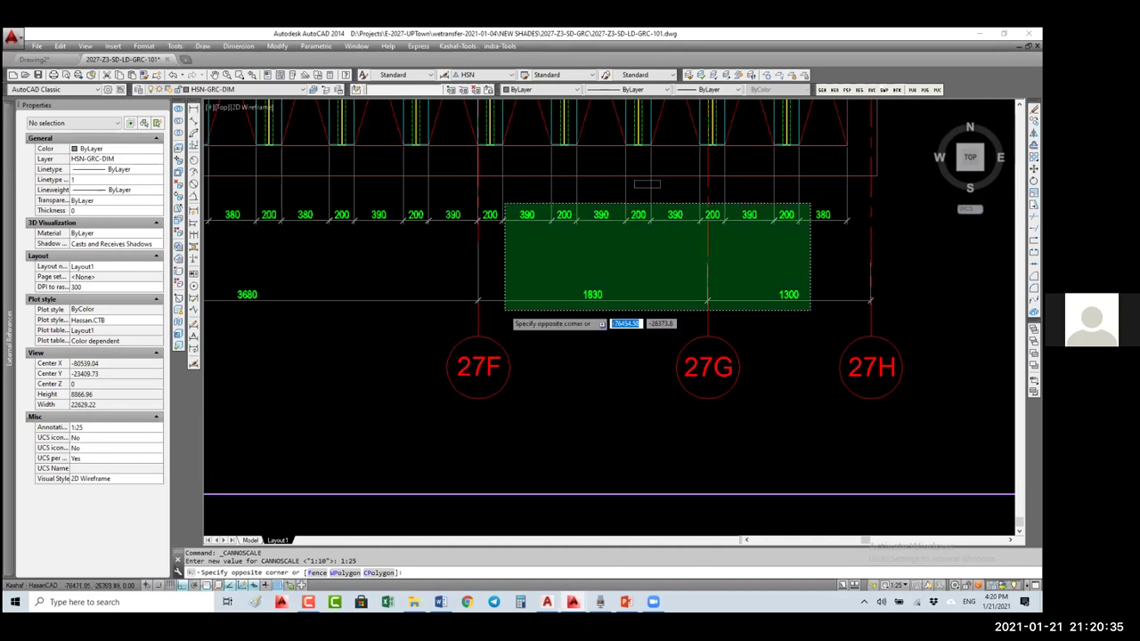
- Select the dimensions between 27F and 27H, keeping only the 12 rotated dimensions
click(505, 310)
click(117, 122)
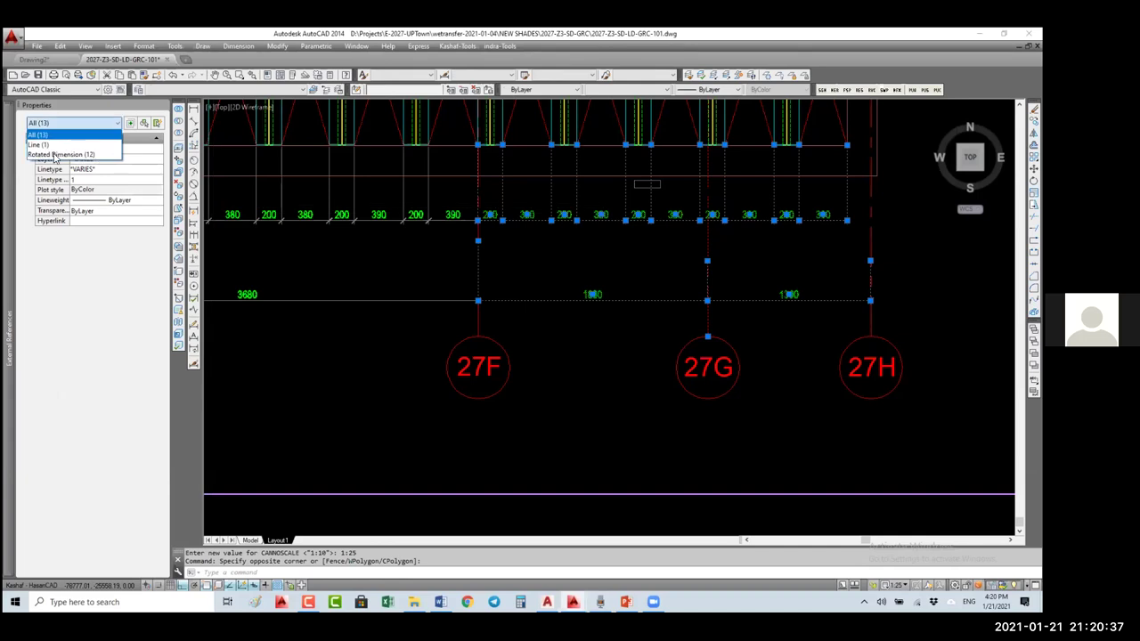
click(55, 155)
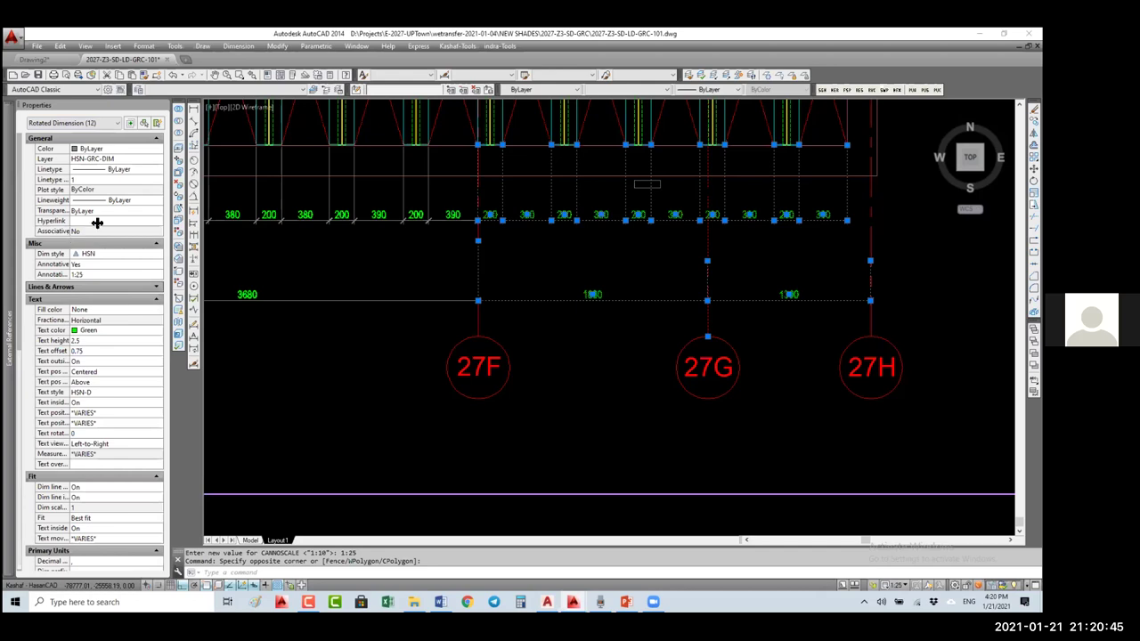
- Add the 1:10 annotative scale to those dimensions and set the viewport scale to 1:10
double_click(57, 275)
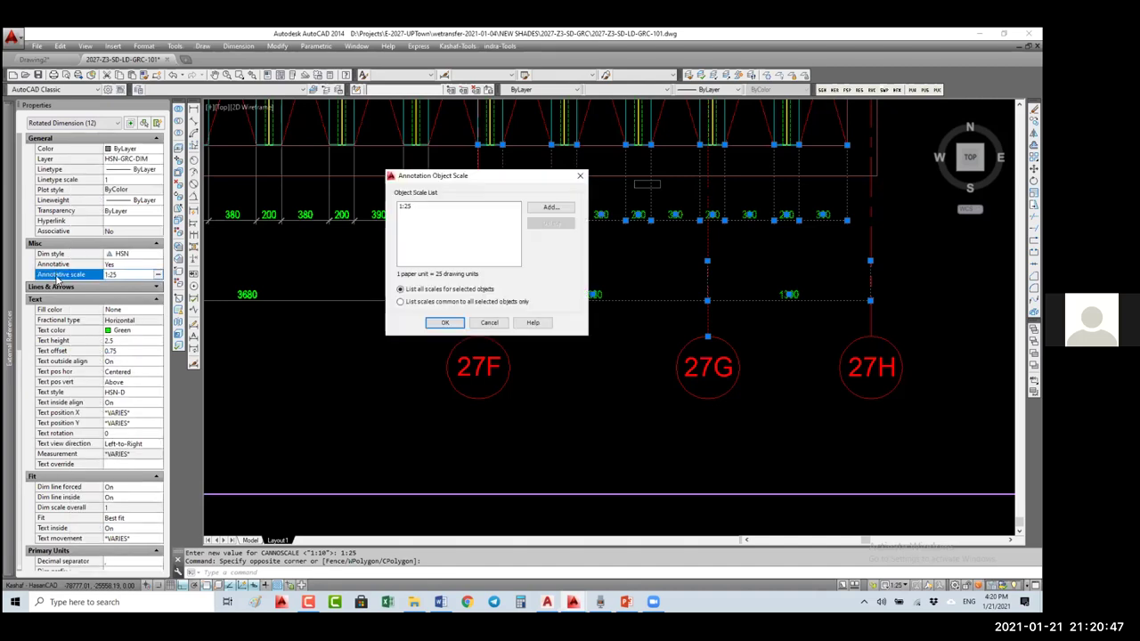
key(alt+a)
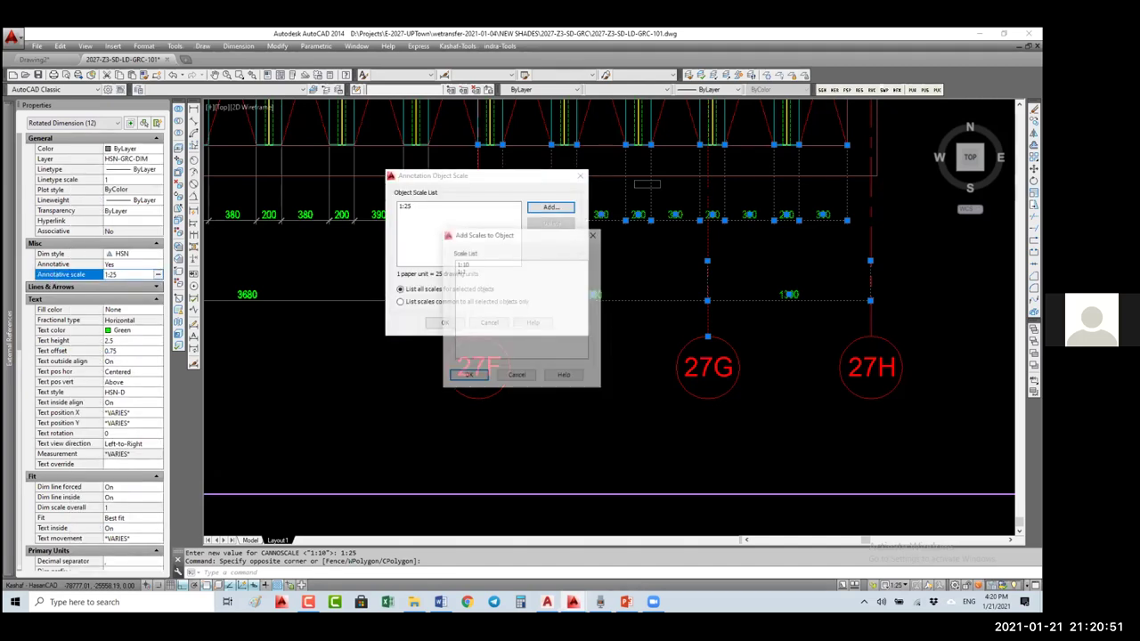
key(Return)
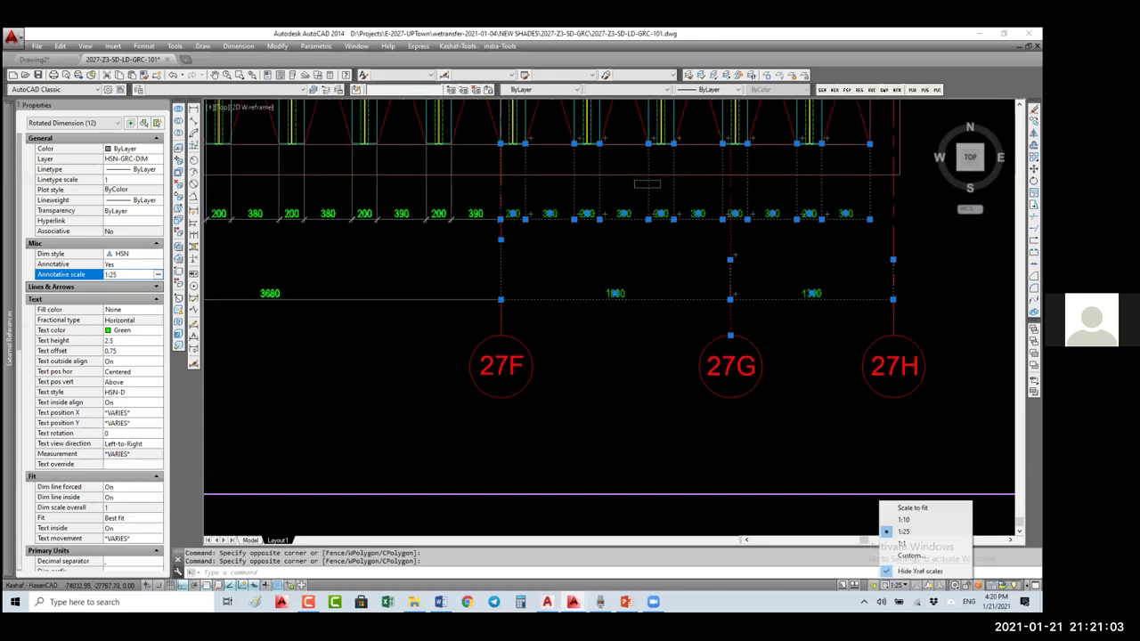
click(903, 519)
- Pan the 1:10 viewport until the 200 and 390 dimensions are visible for comparison
mouse_move(631, 258)
middle_down()
mouse_move(647, 226)
mouse_move(606, 334)
middle_up()
middle_drag(648, 228, 645, 189)
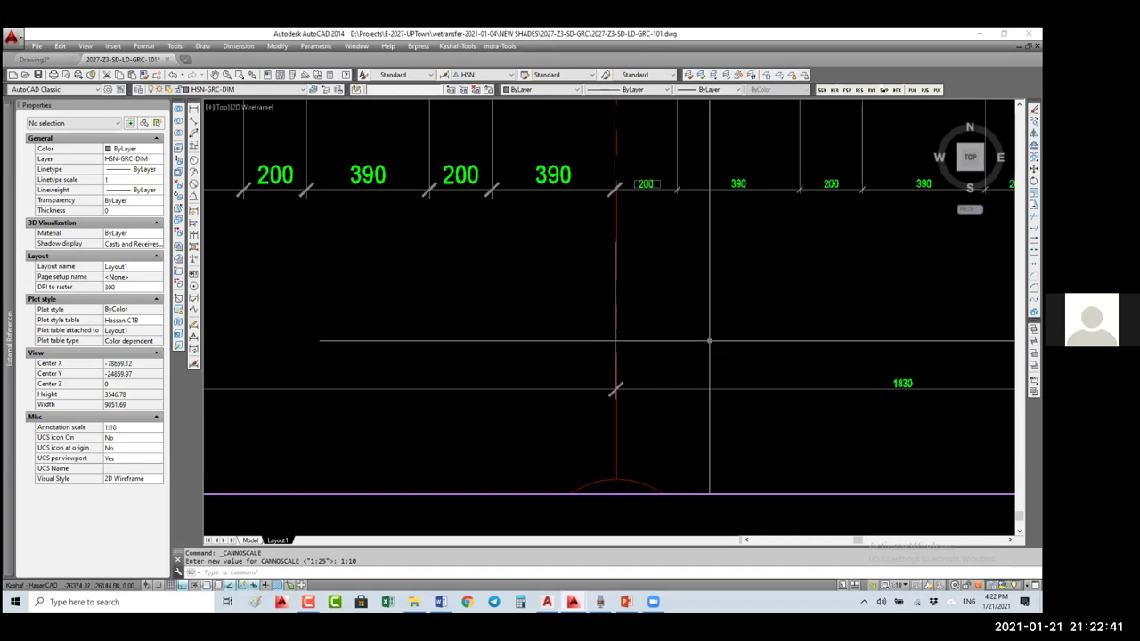
- Return the viewport scale to 1:25 and centre gridlines 27E to 27H in it
double_click(682, 511)
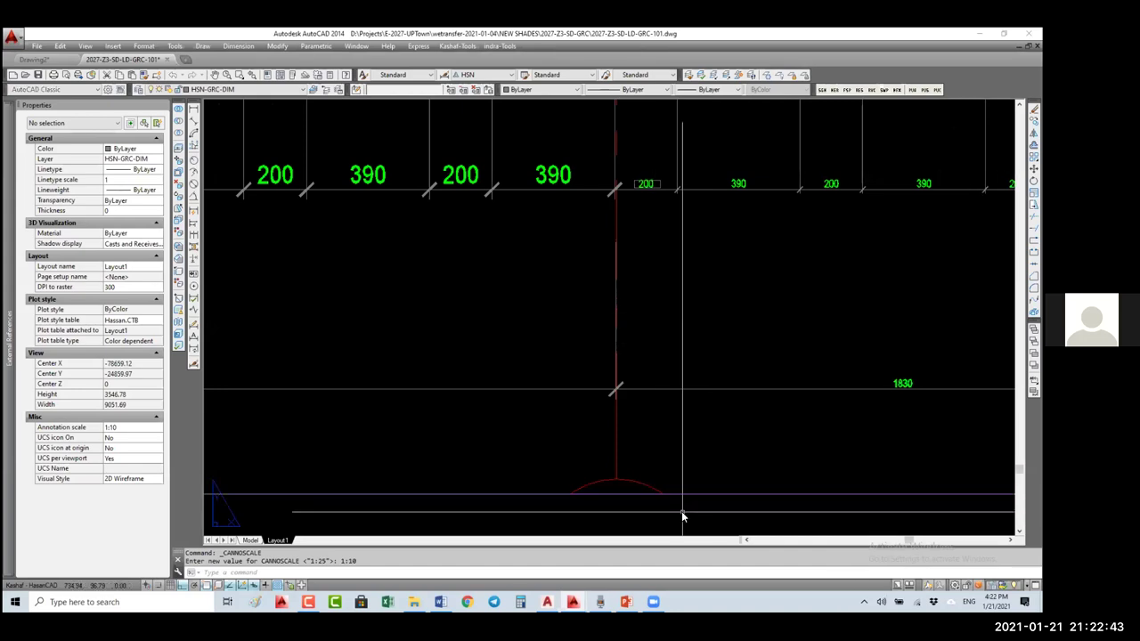
middle_click(683, 420)
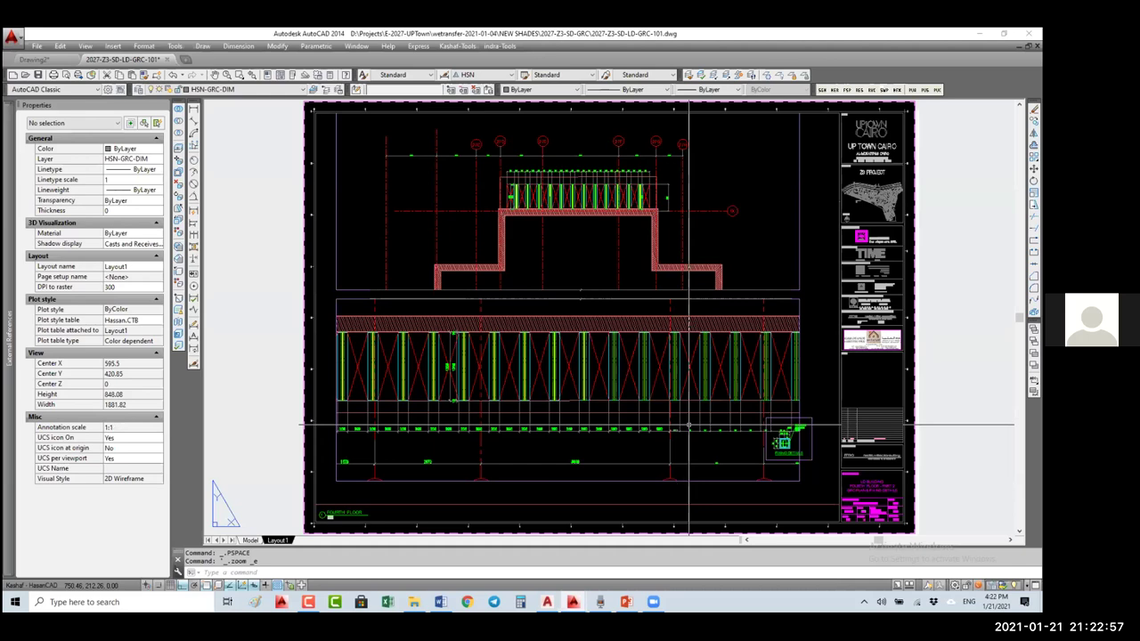
click(899, 585)
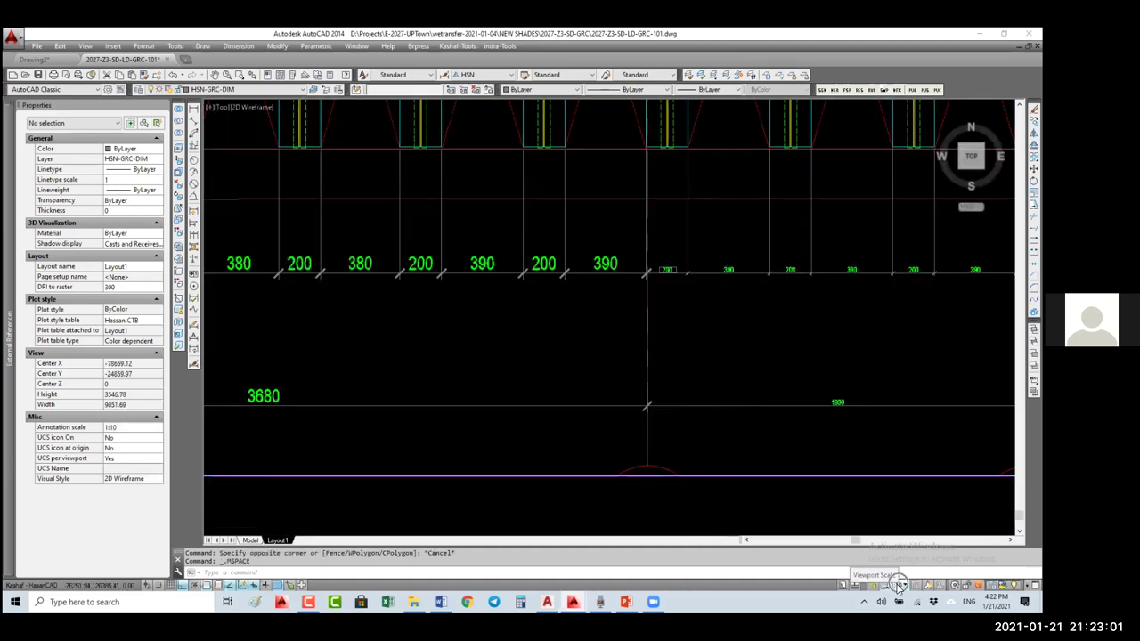
click(896, 585)
click(905, 532)
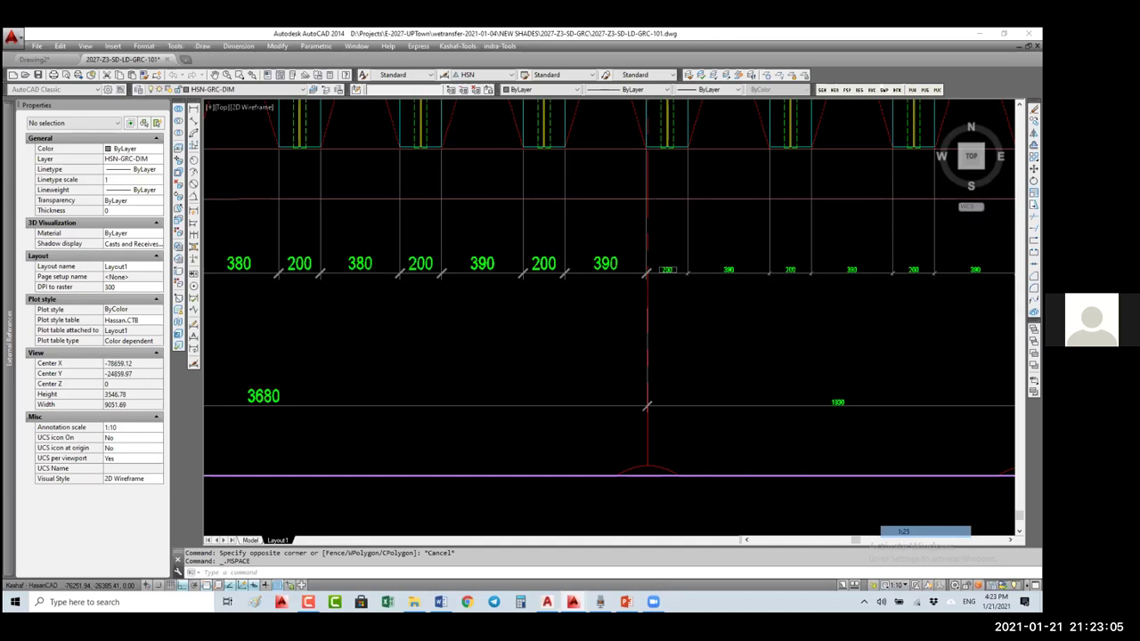
mouse_move(774, 402)
middle_down()
mouse_move(803, 400)
mouse_move(935, 475)
middle_up()
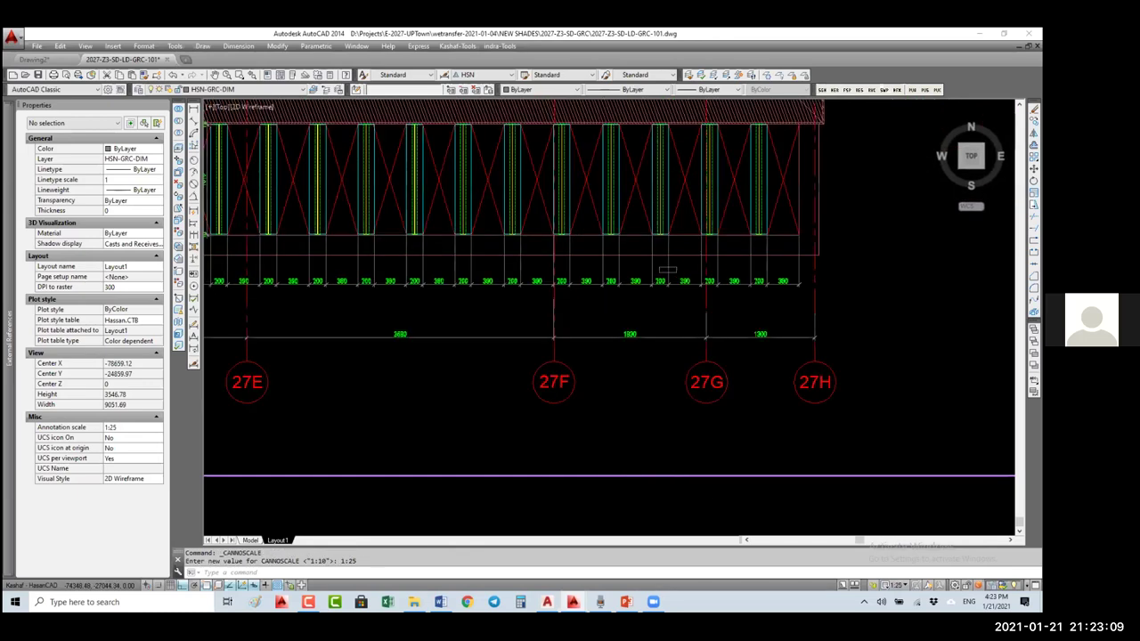
middle_drag(668, 270, 725, 260)
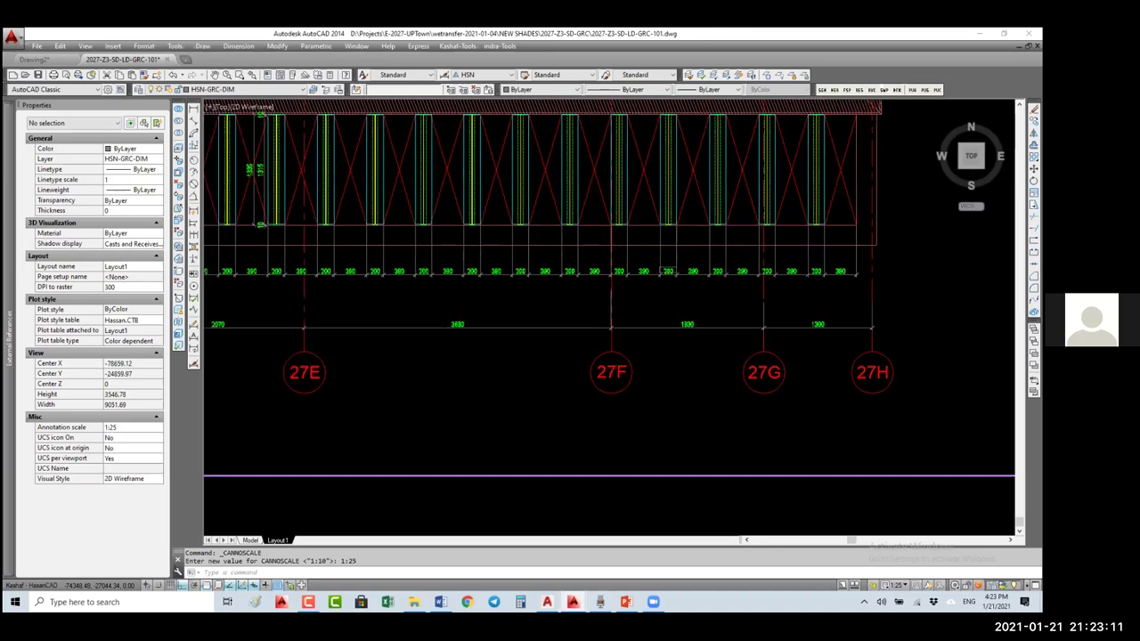
- Start moving the small box around the 200 dimension, then cancel and re-enter the viewport
scroll(696, 318, up, 10)
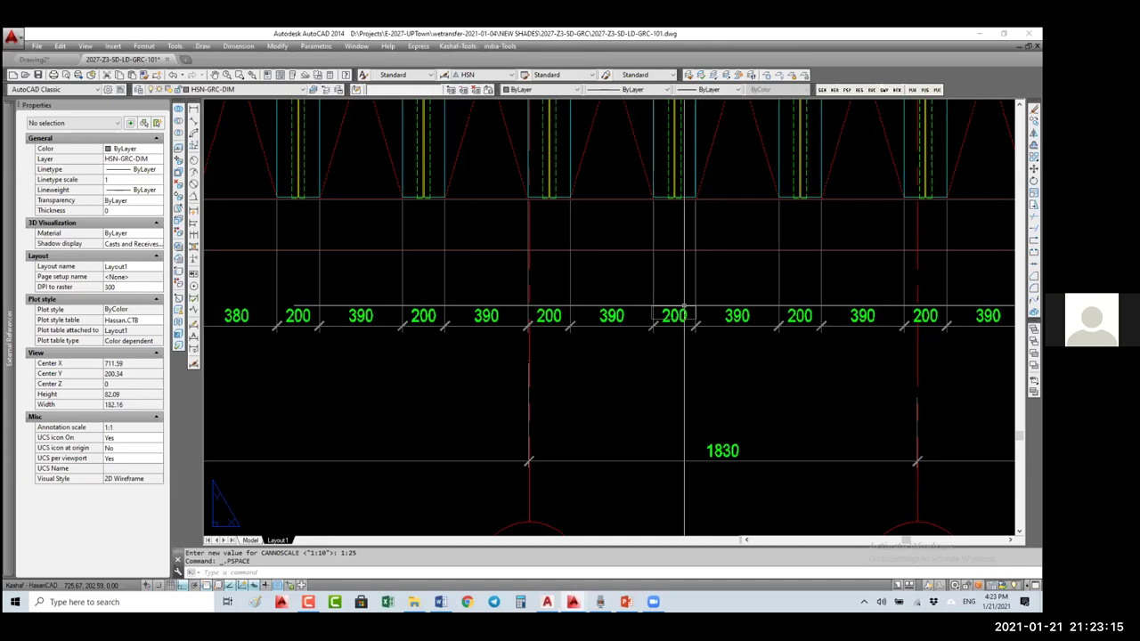
click(684, 307)
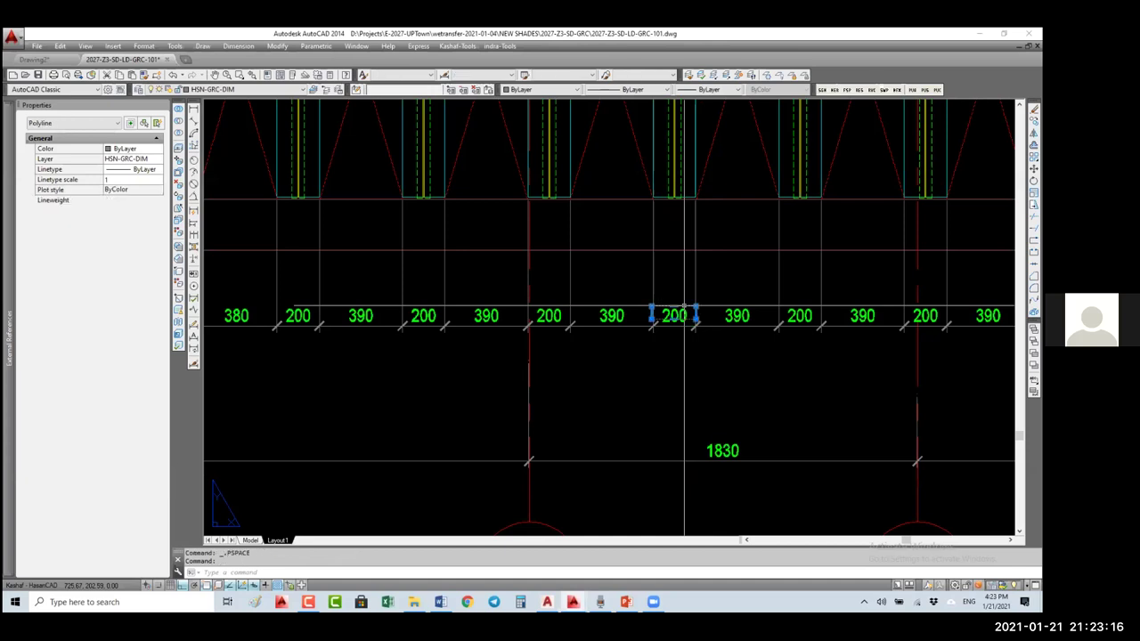
text(m)
key(Return)
click(717, 267)
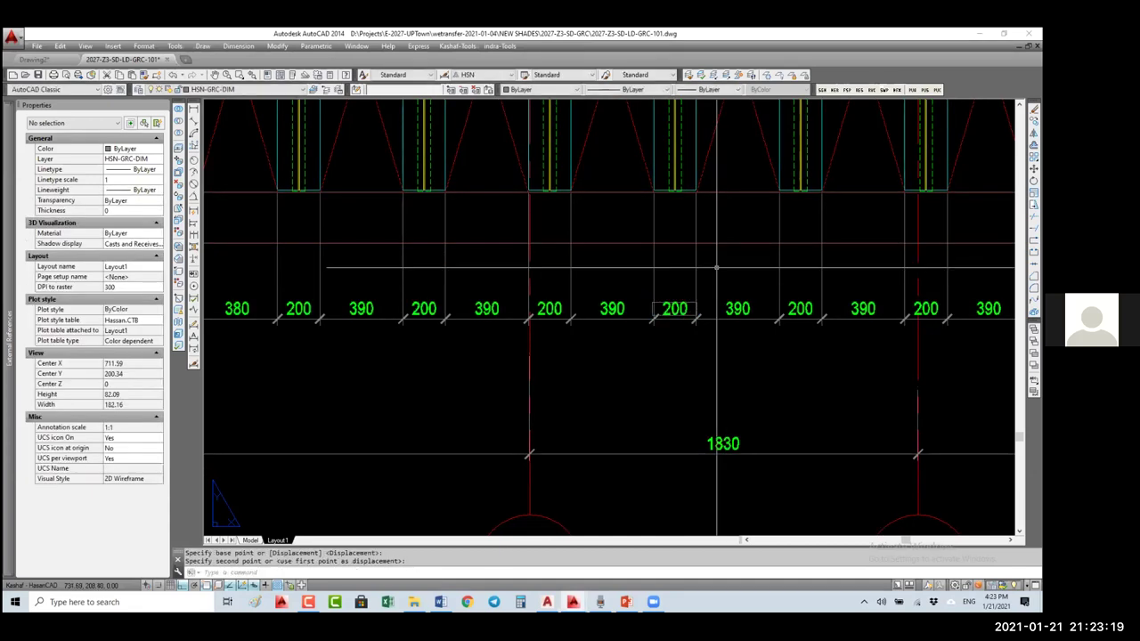
scroll(686, 316, up, 5)
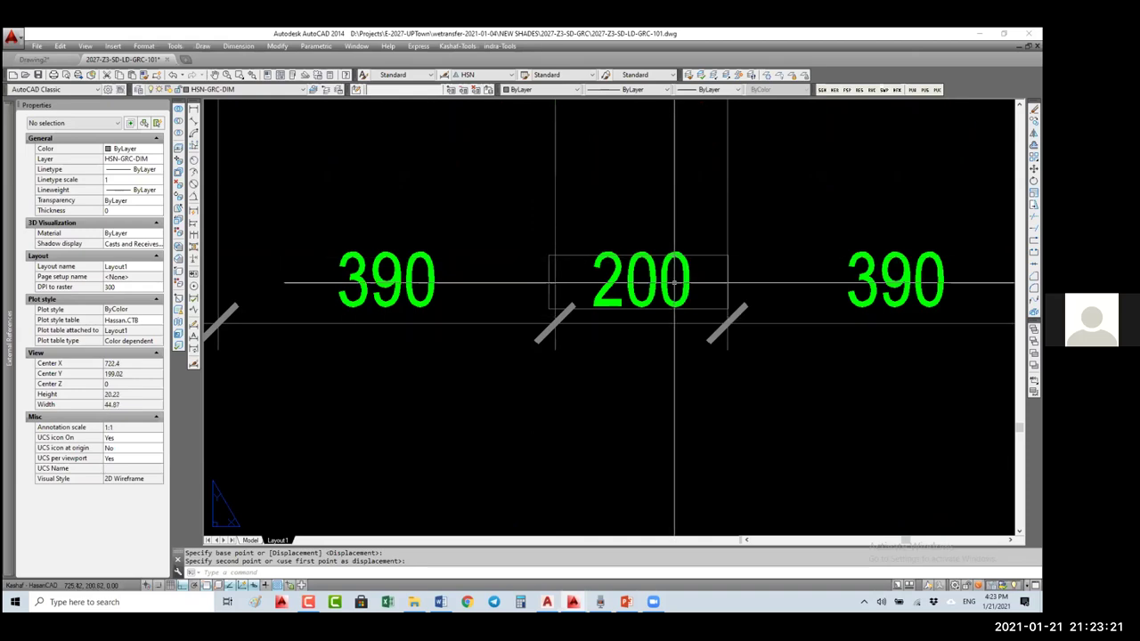
scroll(674, 283, down, 5)
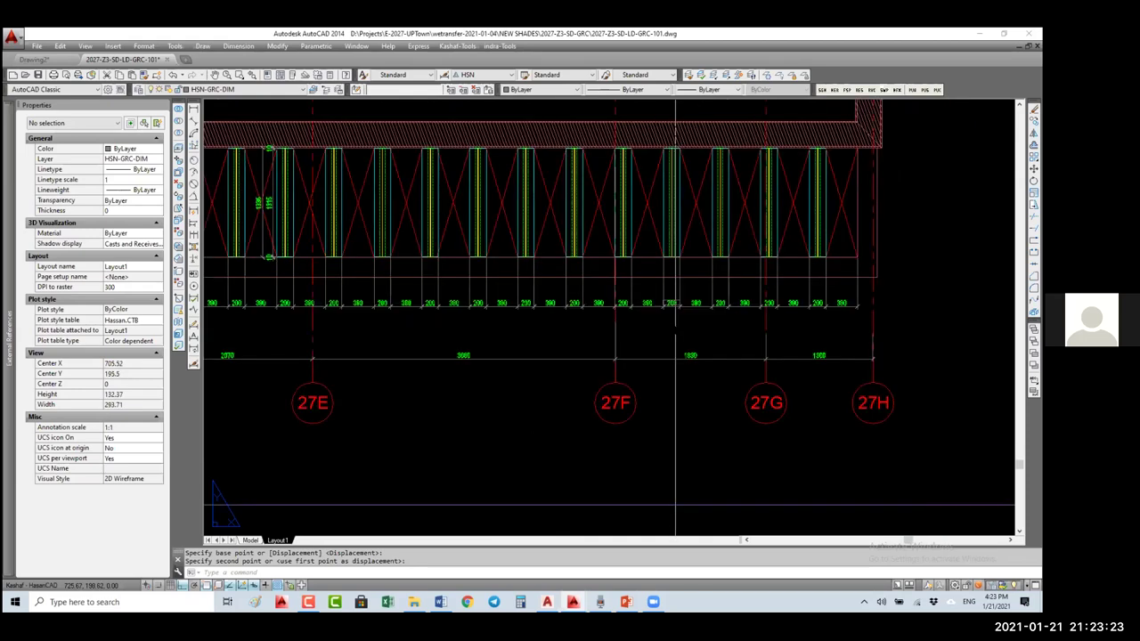
scroll(675, 307, down, 4)
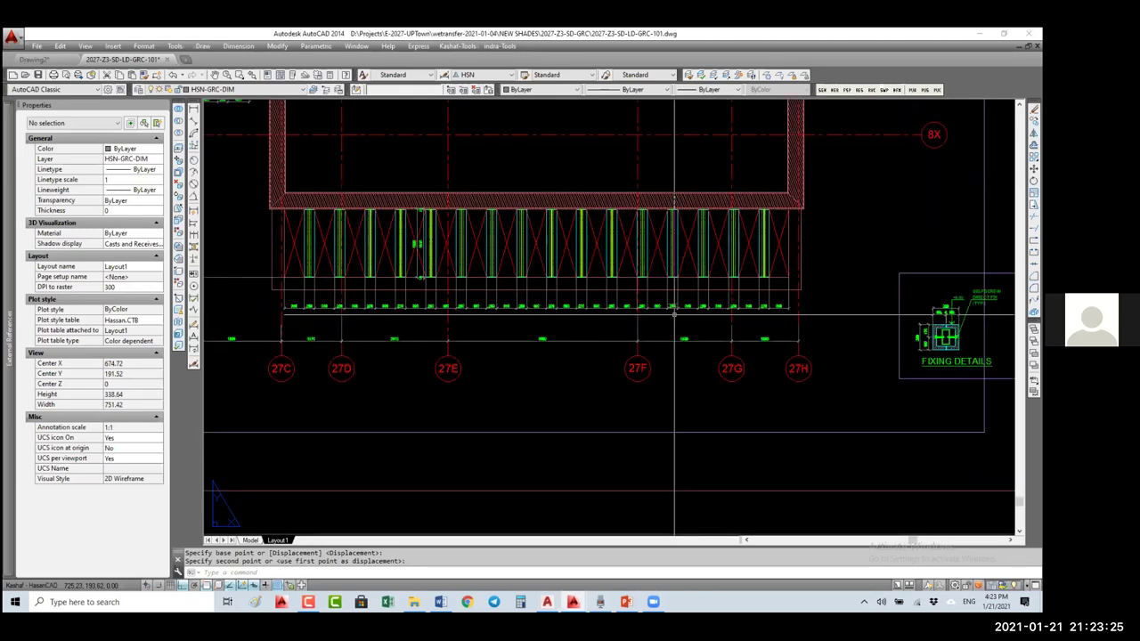
double_click(674, 314)
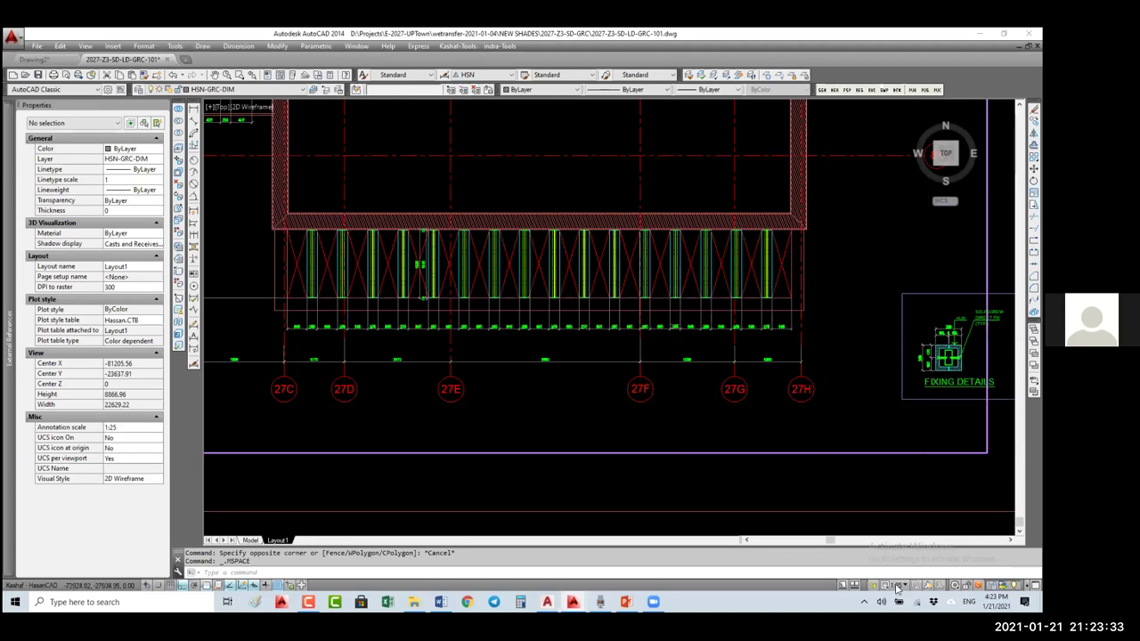
- Set the viewport to 1:10 and pan along the 380/200 dimension row between 27C and 27F
click(908, 520)
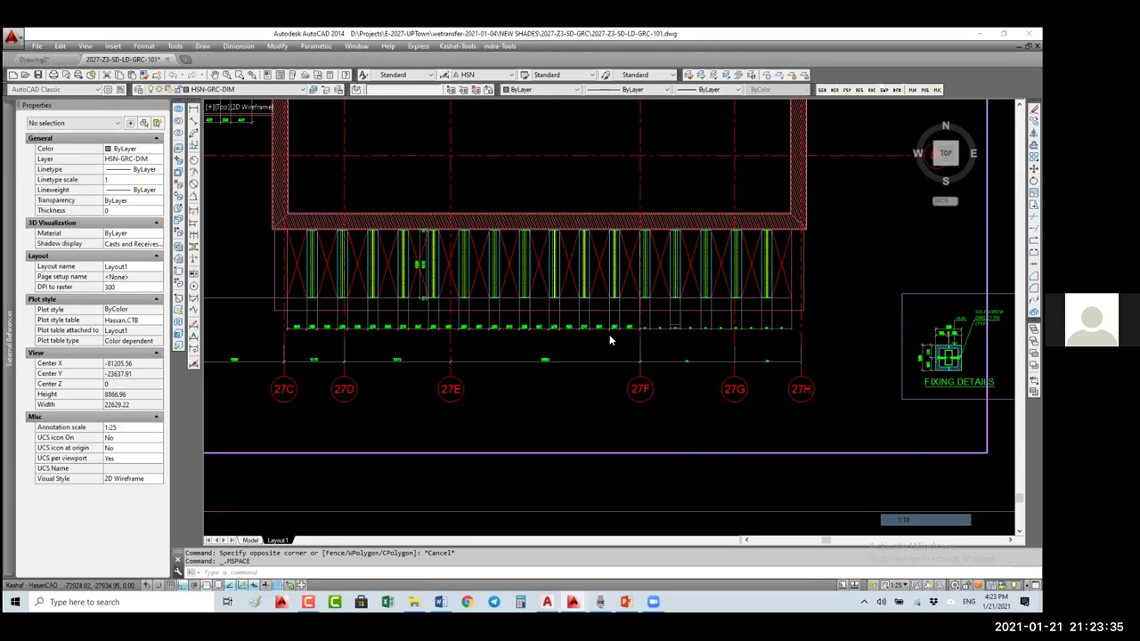
scroll(609, 334, up, 1)
scroll(552, 354, up, 3)
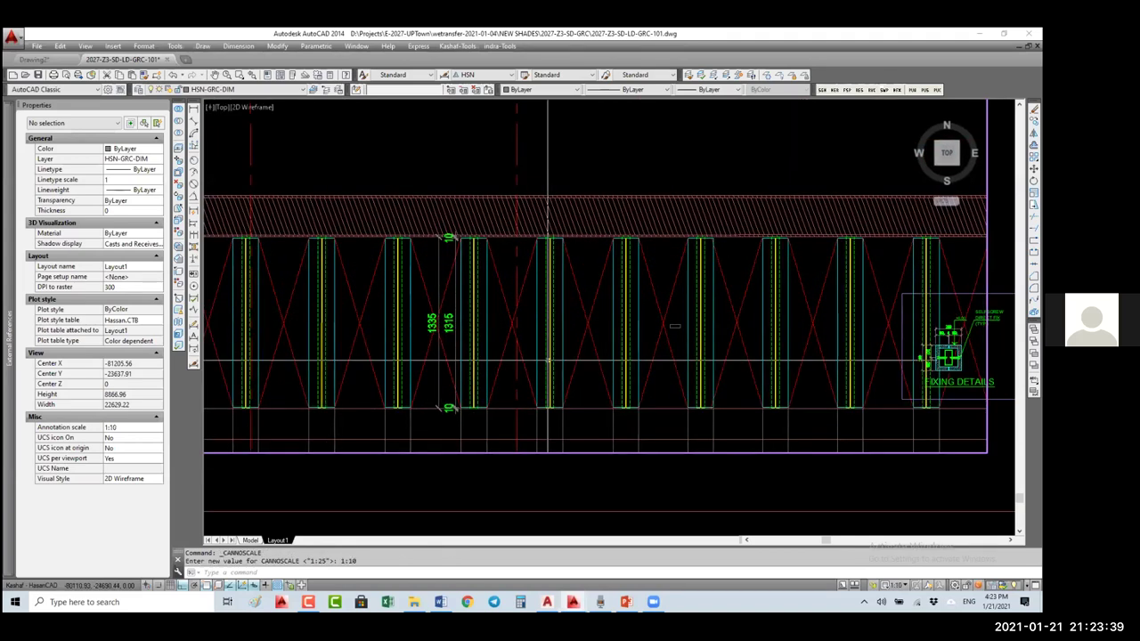
middle_drag(608, 505, 689, 344)
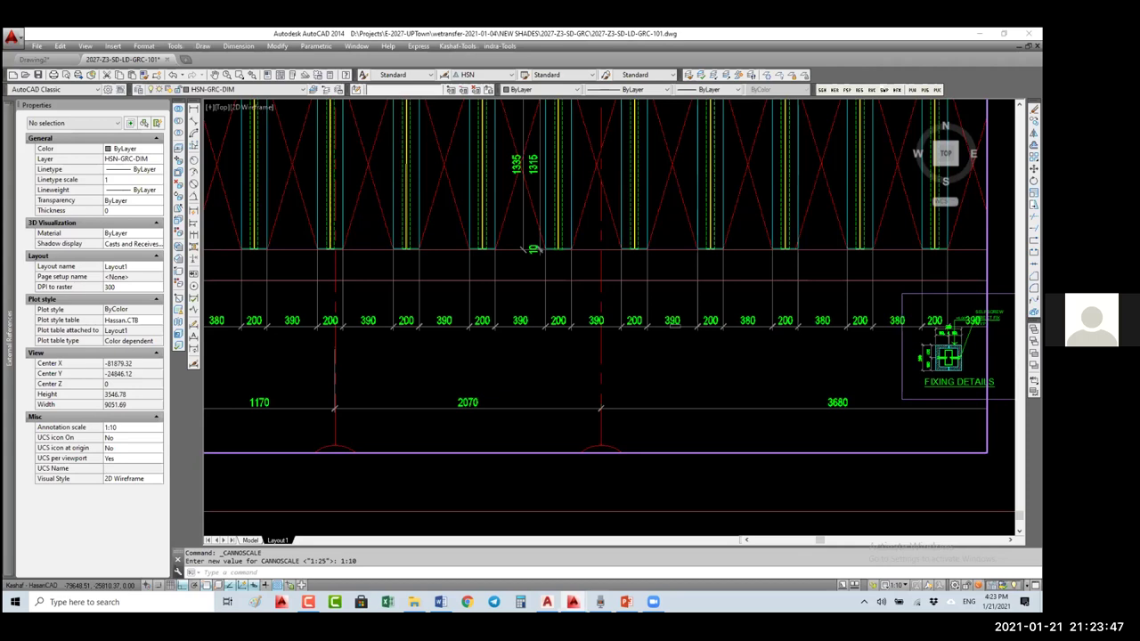
middle_drag(524, 249, 466, 255)
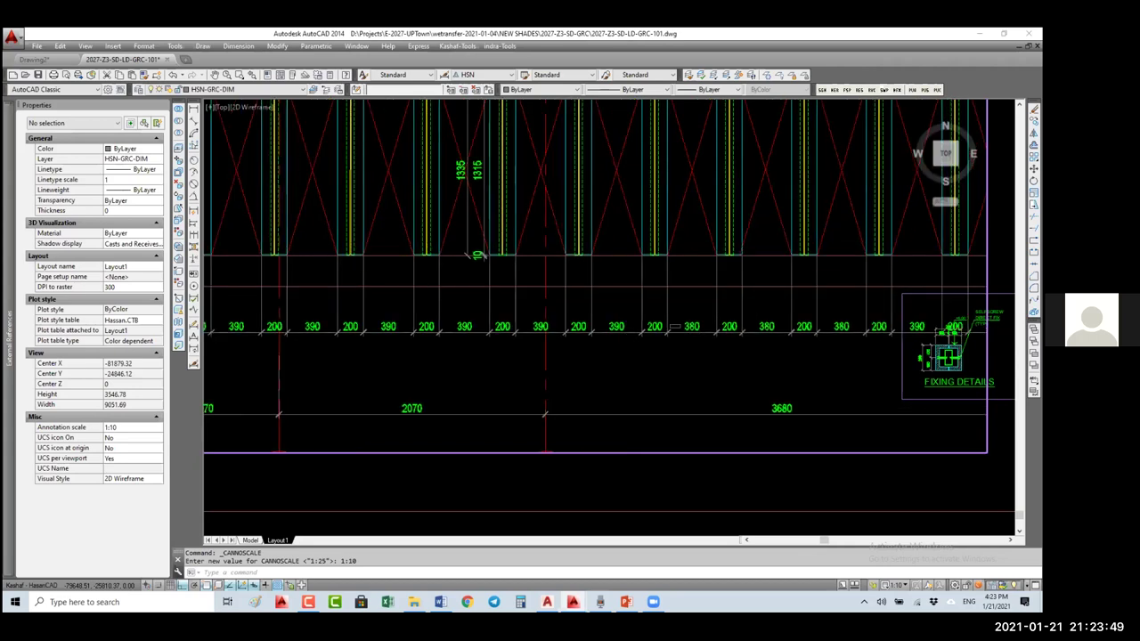
scroll(637, 323, down, 2)
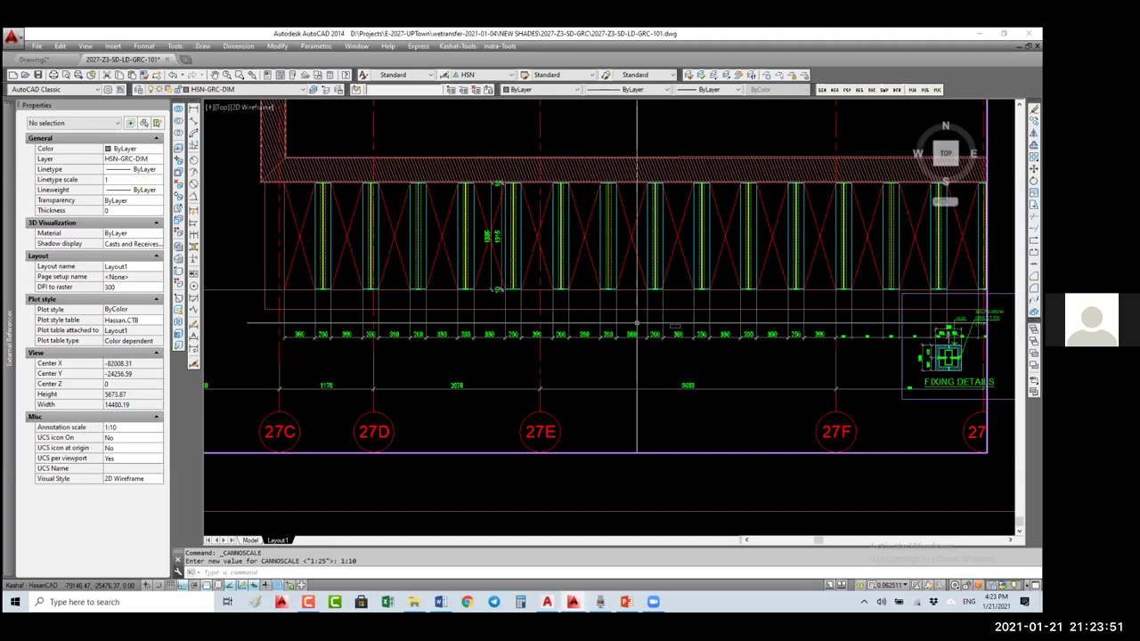
- Window-select the thirteen 27E–27F dimensions, add the 1:10 annotative scale, then clear the selection
click(637, 323)
click(512, 351)
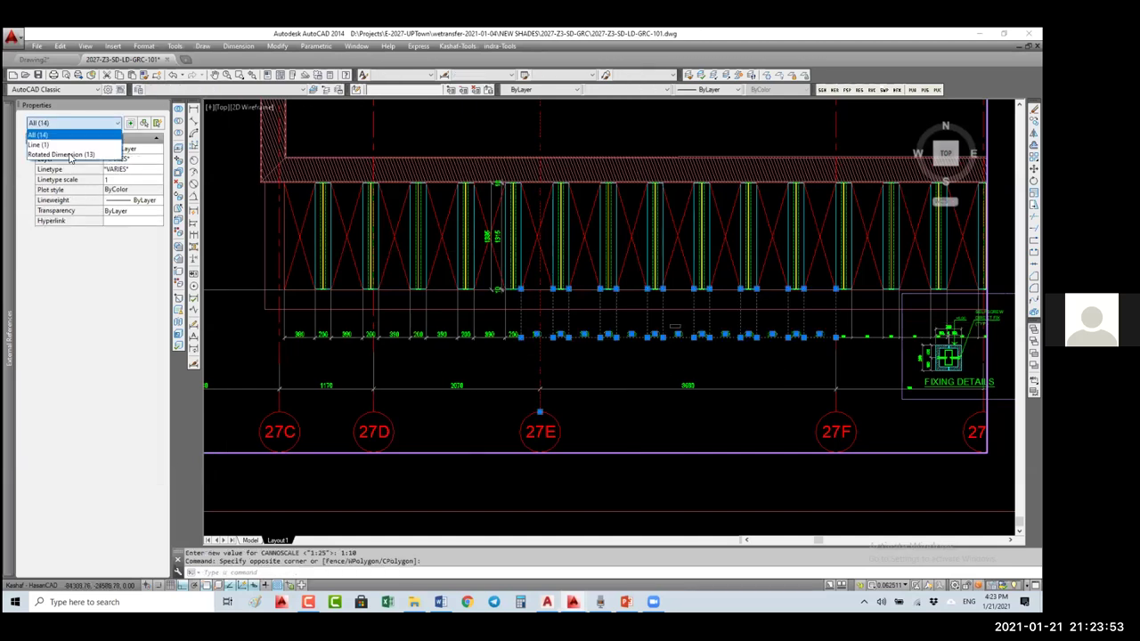
click(70, 155)
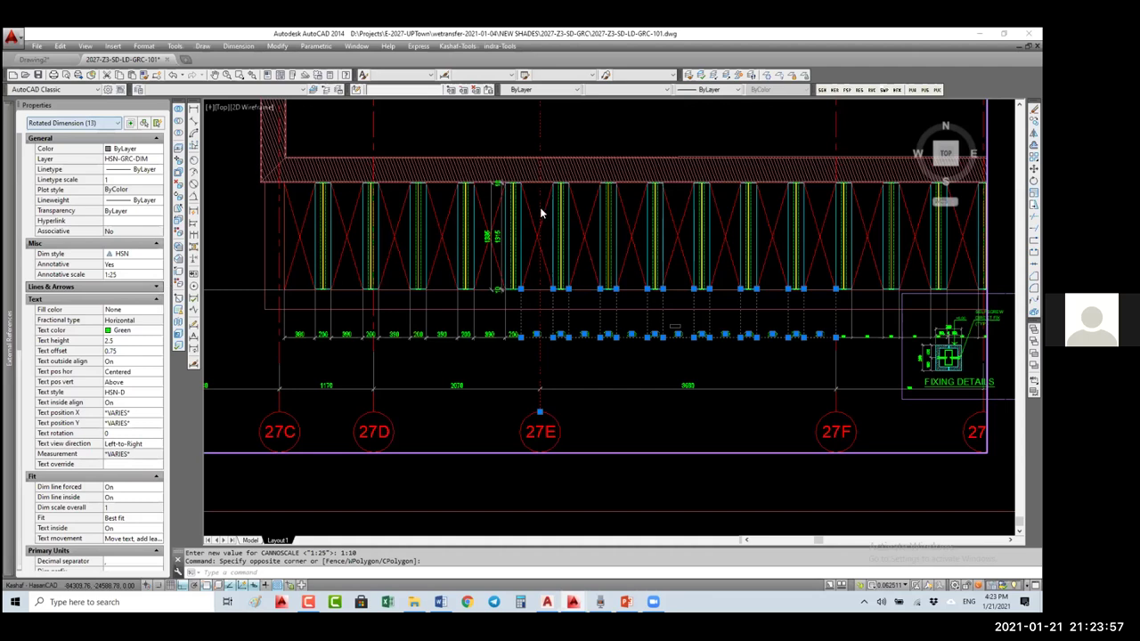
click(134, 275)
click(158, 274)
click(551, 207)
click(463, 264)
click(472, 376)
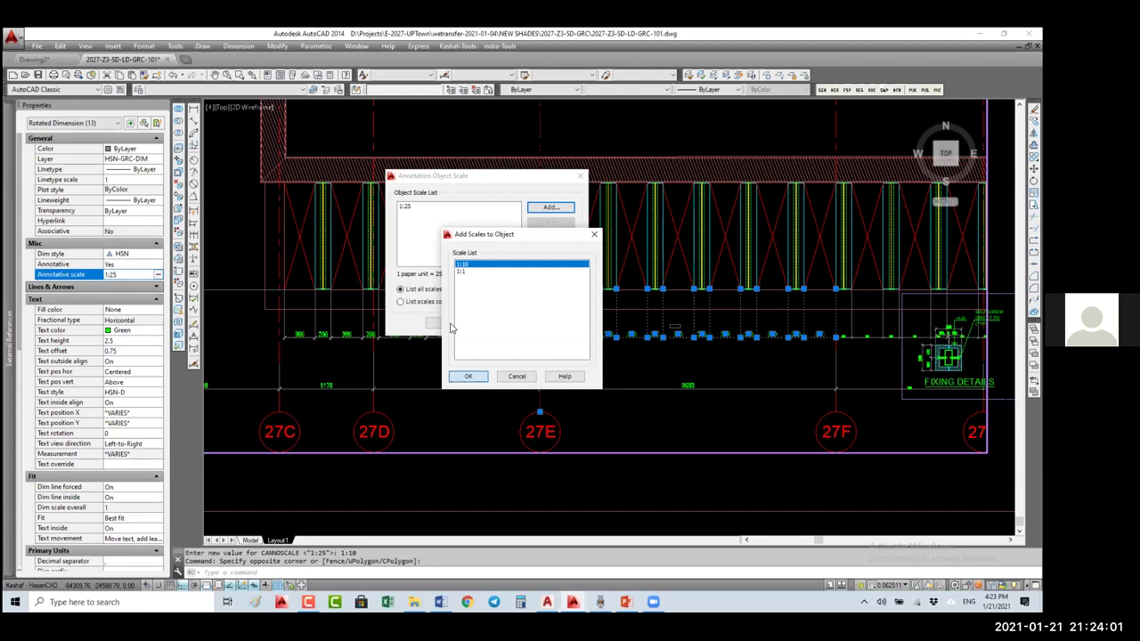
key(Return)
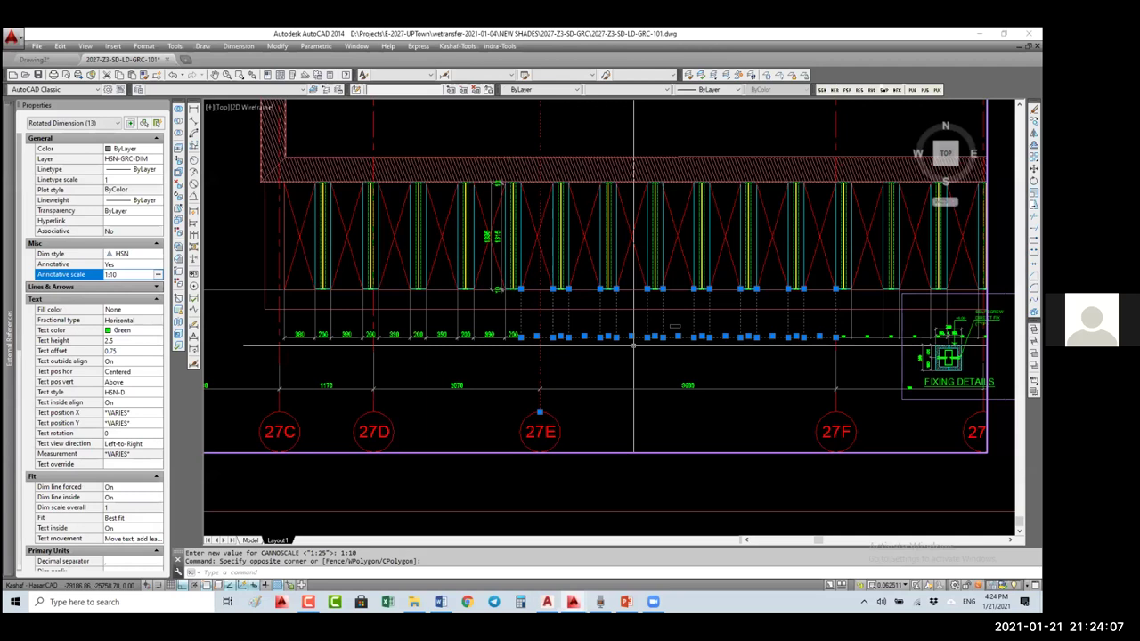
key(Escape)
key(Escape)
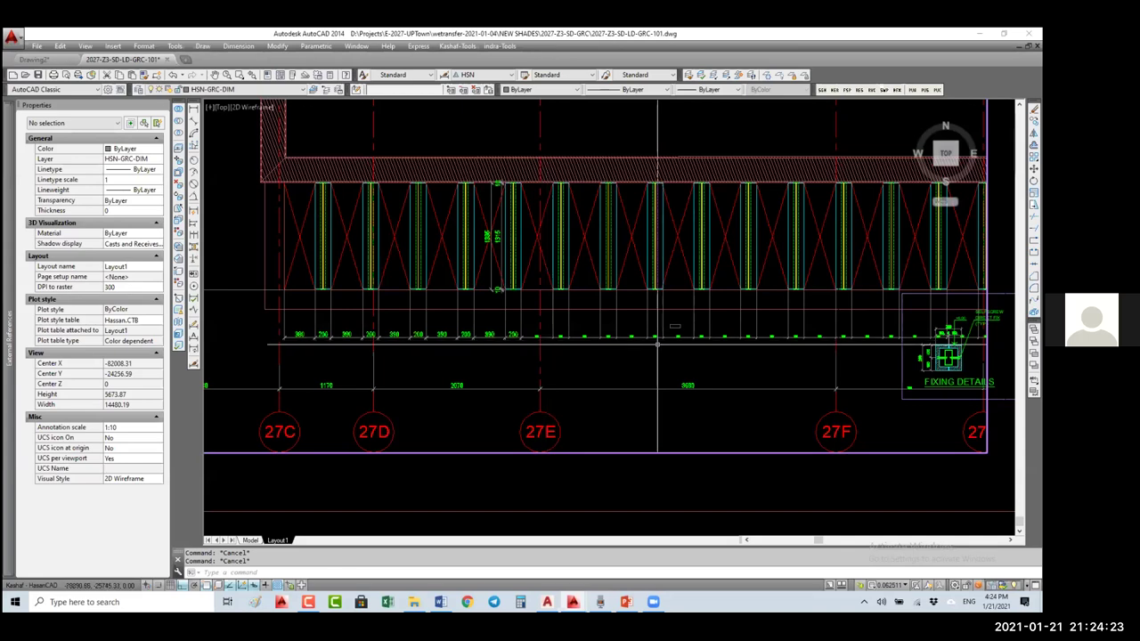
middle_drag(477, 348, 479, 347)
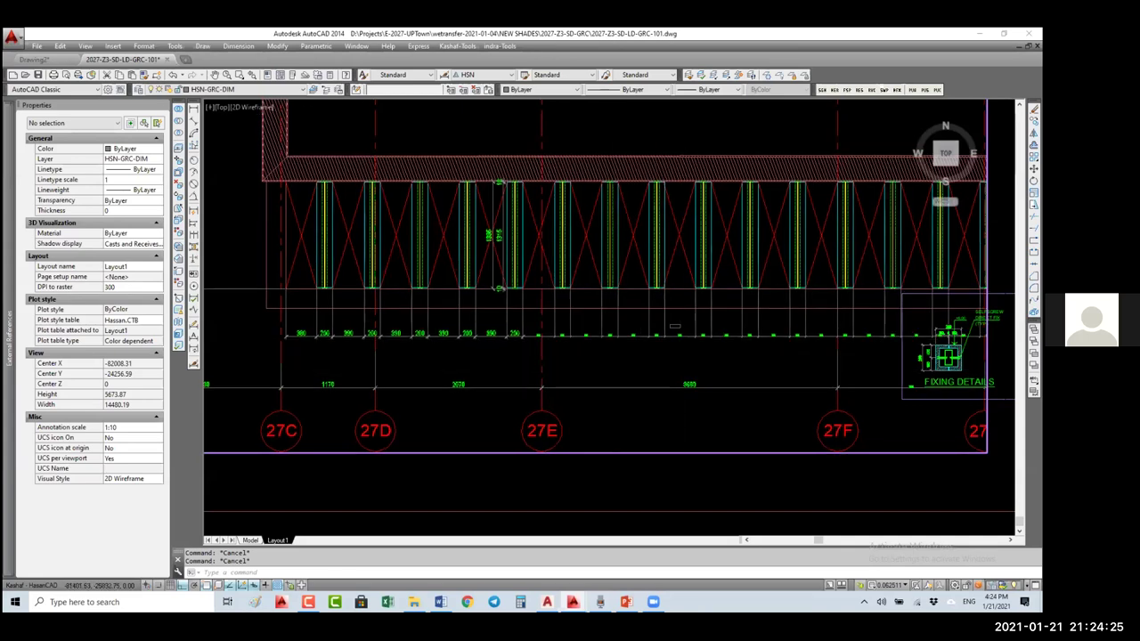
middle_drag(675, 326, 694, 322)
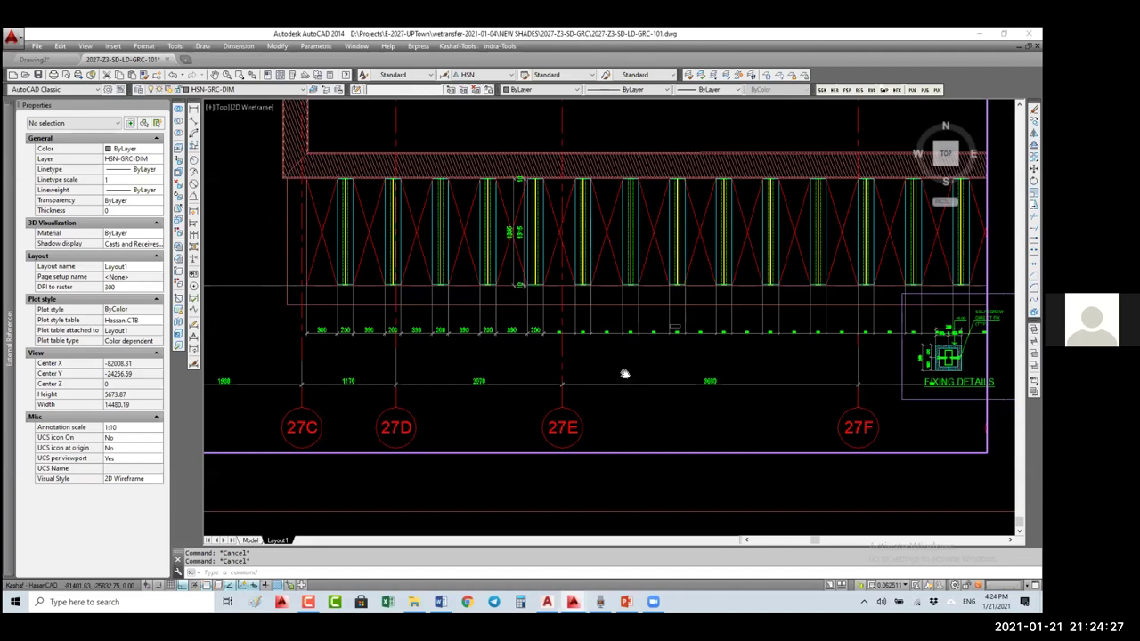
mouse_move(622, 304)
middle_down()
mouse_move(546, 345)
mouse_move(546, 305)
middle_up()
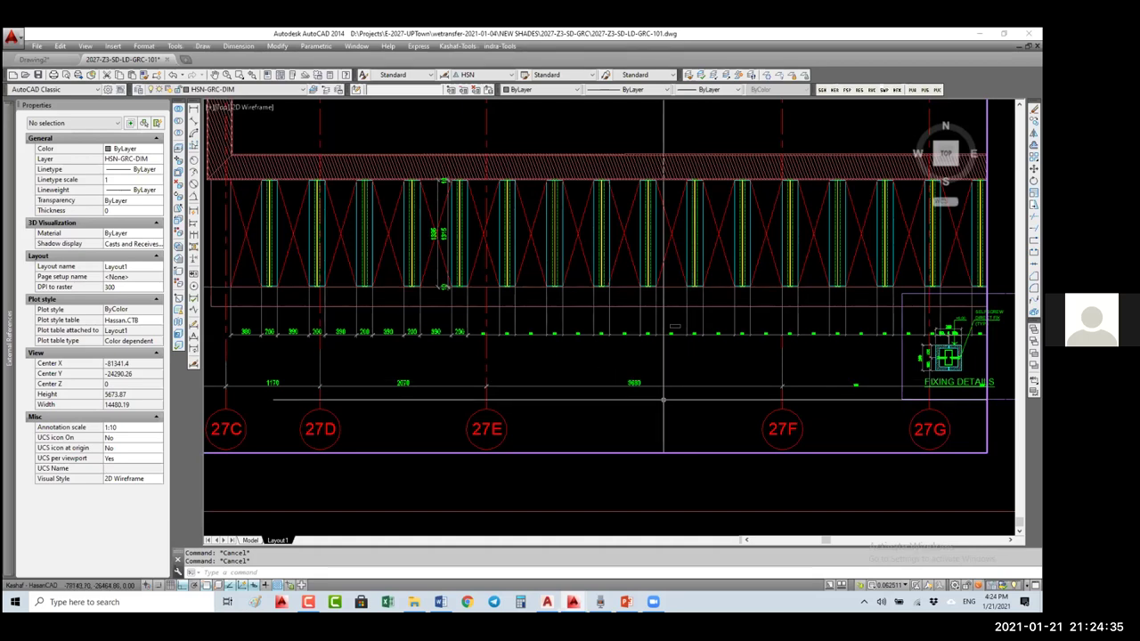
middle_drag(566, 368, 619, 378)
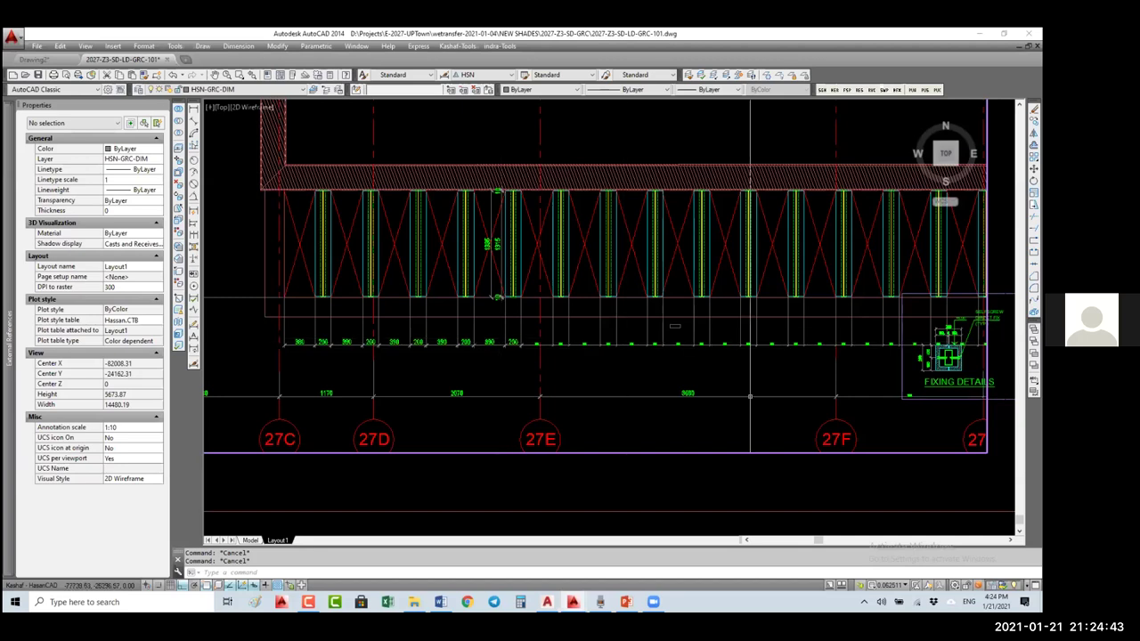
- Set the annotation scale to 1:10 and turn off Annotation Visibility to hide unsupported dimensions
click(890, 586)
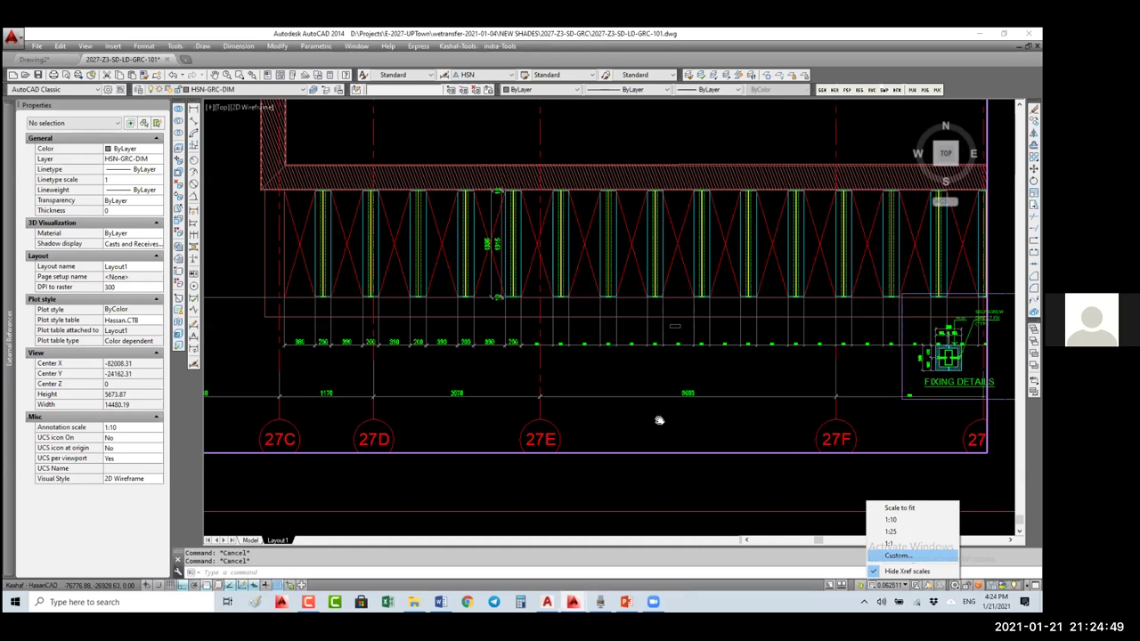
scroll(659, 420, up, 1)
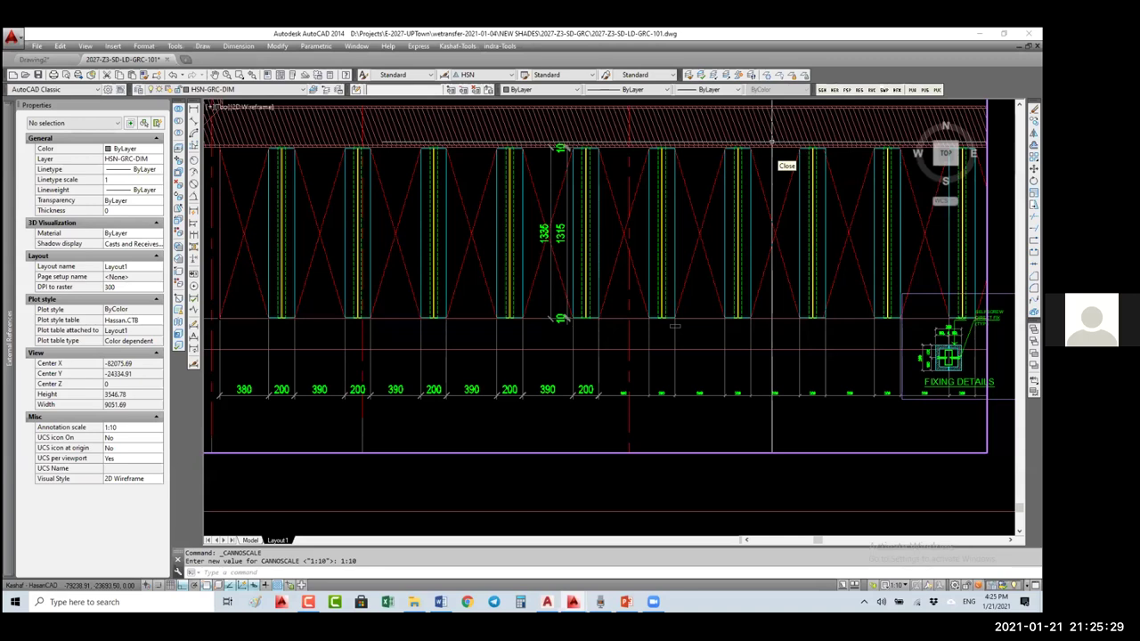
click(913, 585)
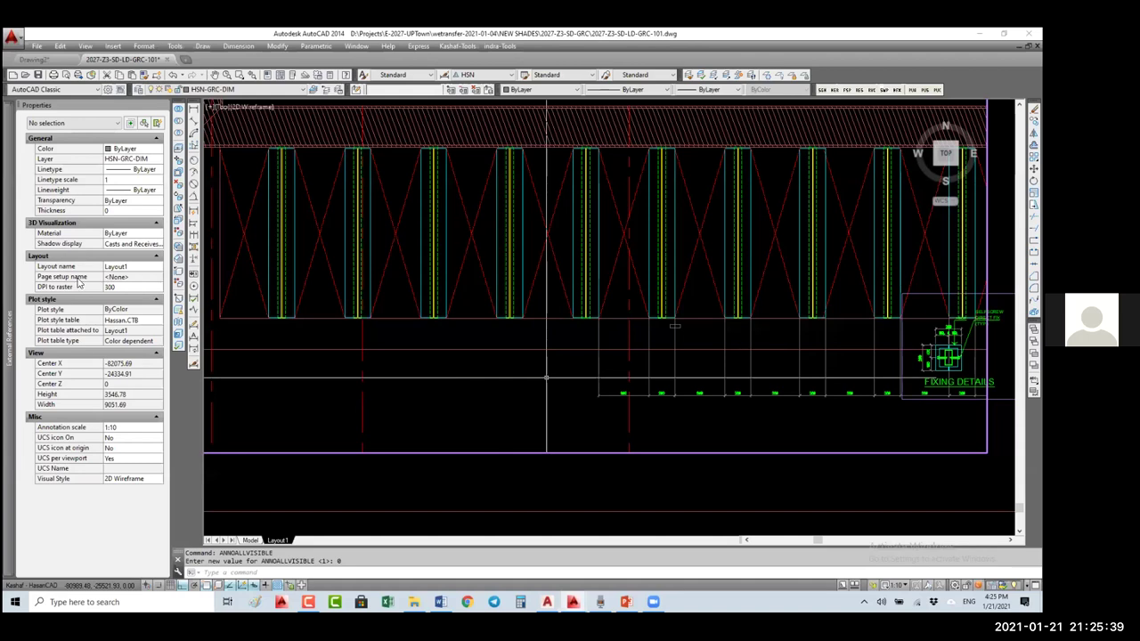
- Restore annotation visibility to 1 and crossing-select the four right-hand 390/200 dimensions
key(Return)
text(1)
key(Return)
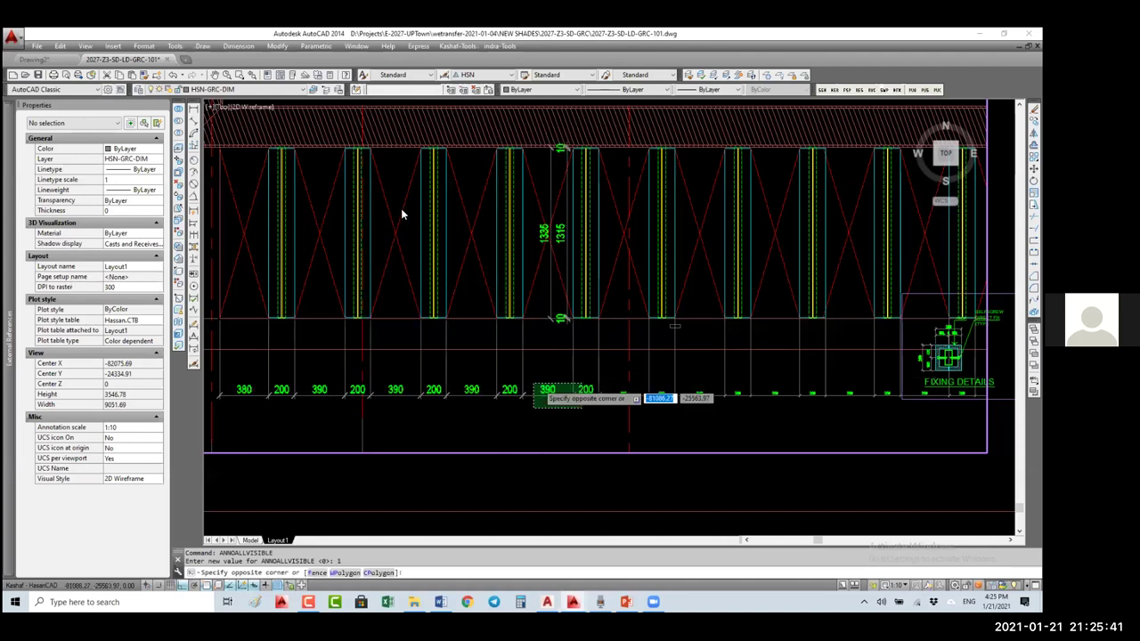
click(585, 406)
click(485, 386)
- Verify their Annotation Object Scale list holds only 1:25, then shift the facade view
click(158, 274)
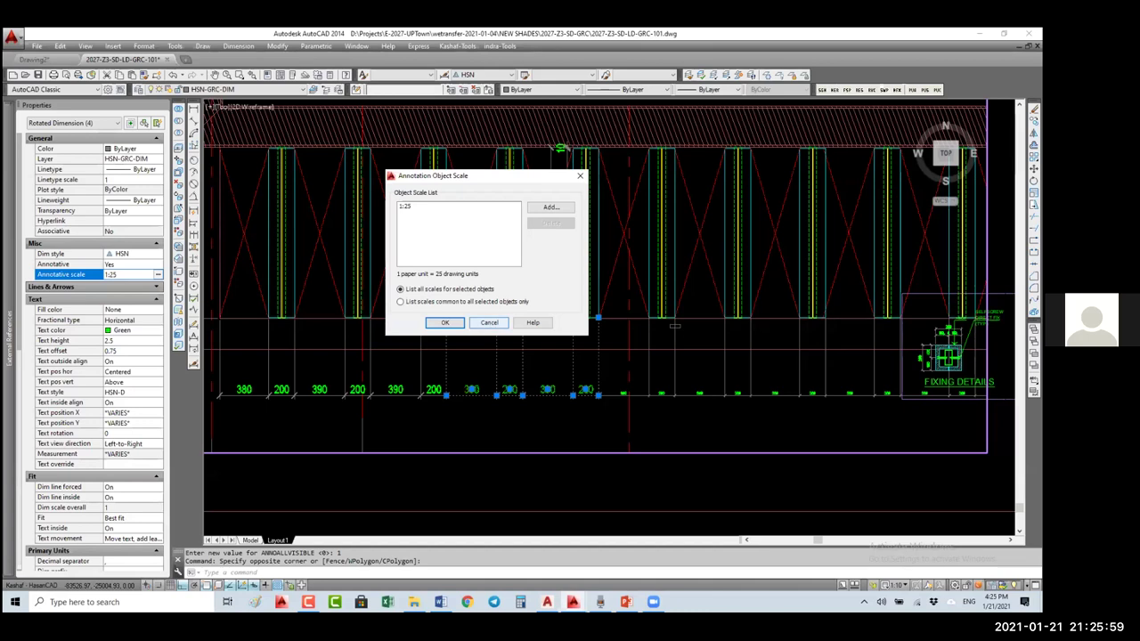
click(489, 323)
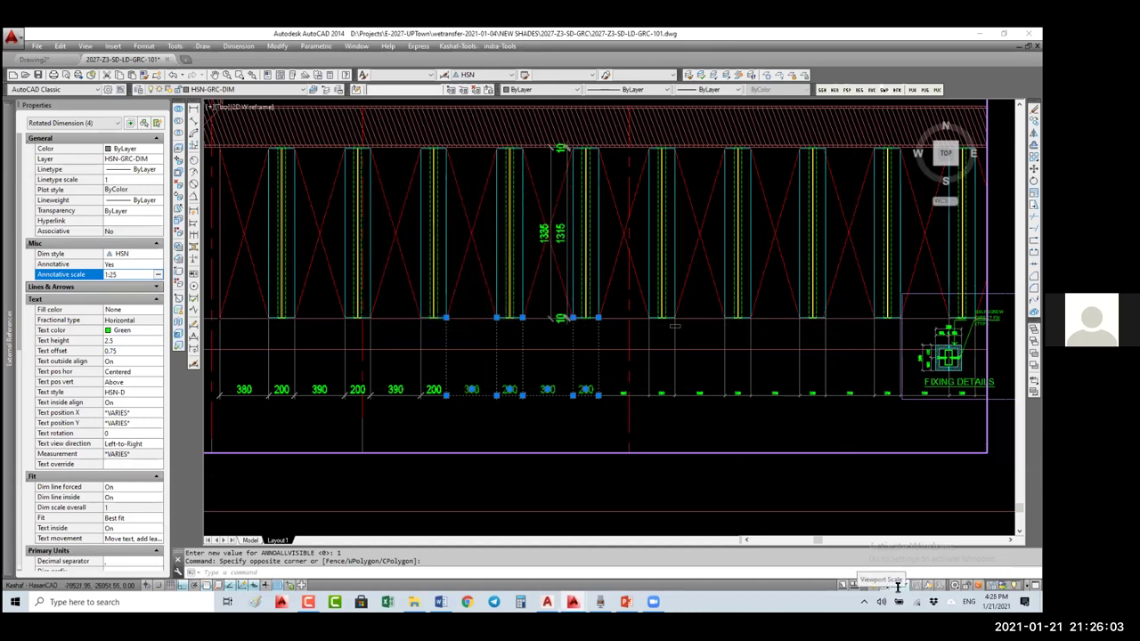
click(898, 586)
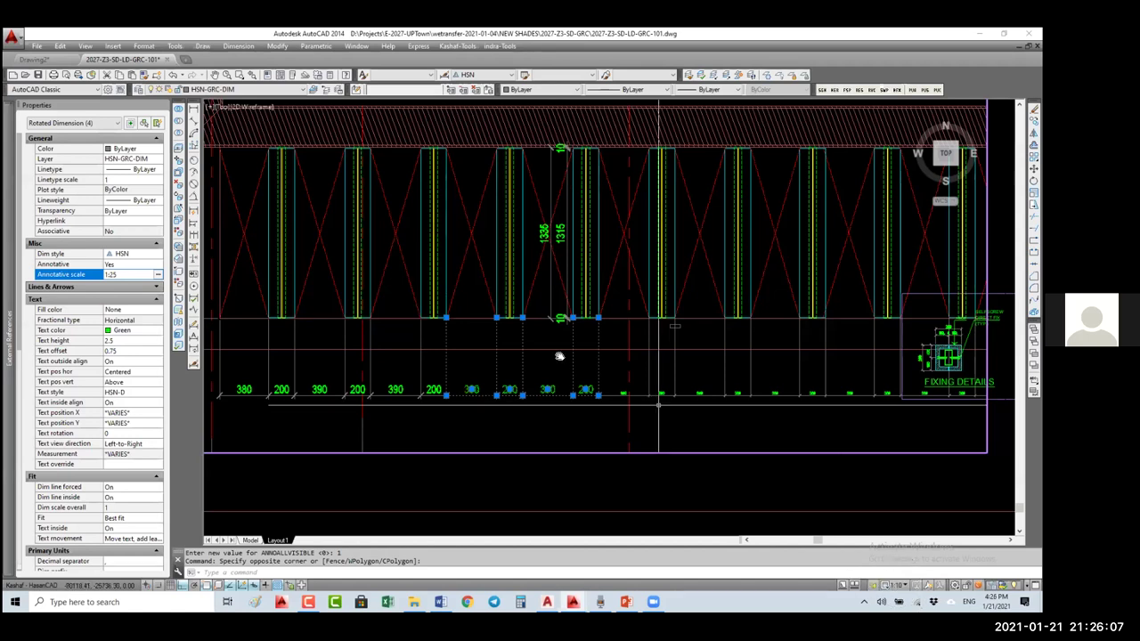
middle_drag(558, 353, 615, 335)
- Clear the selection and crossing-select all 38 objects along the facade dimension row
scroll(481, 342, down, 1)
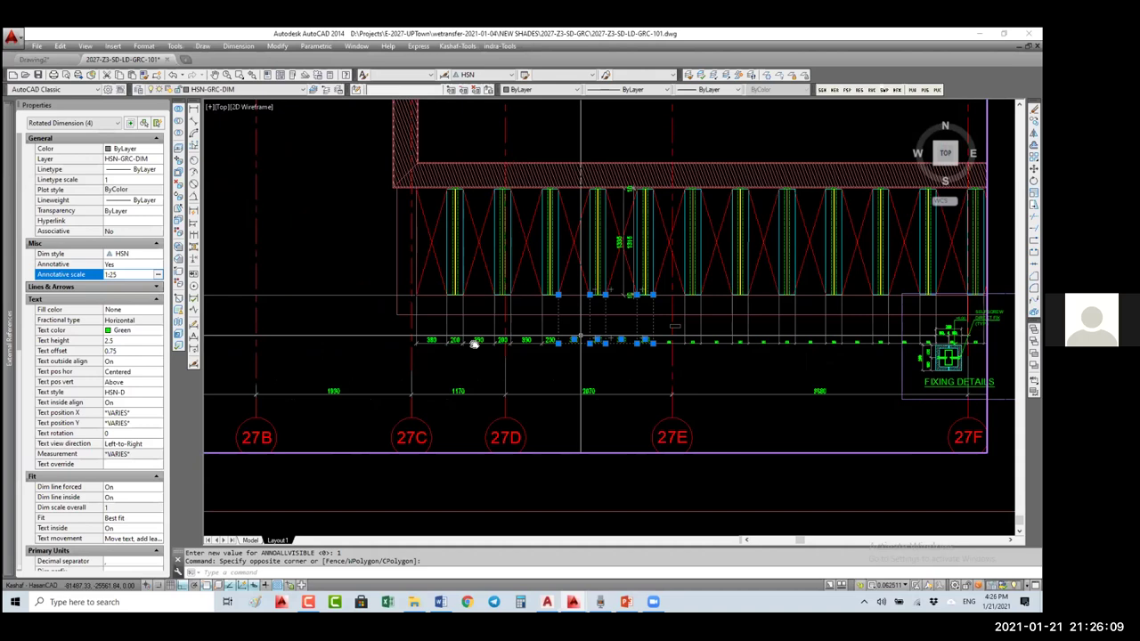
scroll(485, 339, down, 1)
scroll(382, 344, down, 2)
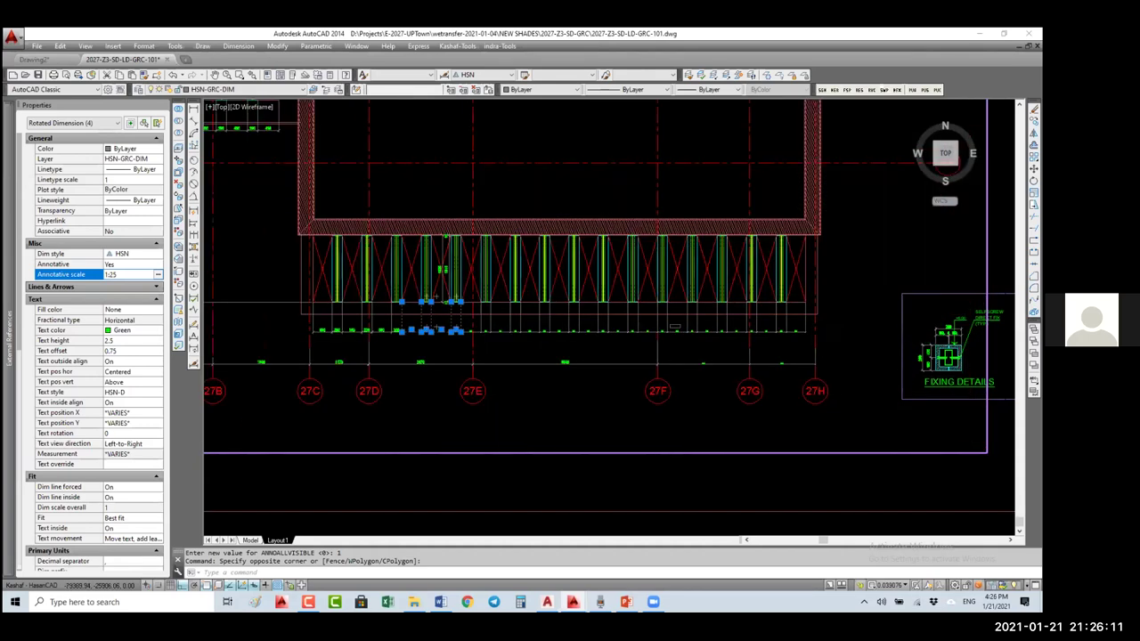
key(Escape)
key(Escape)
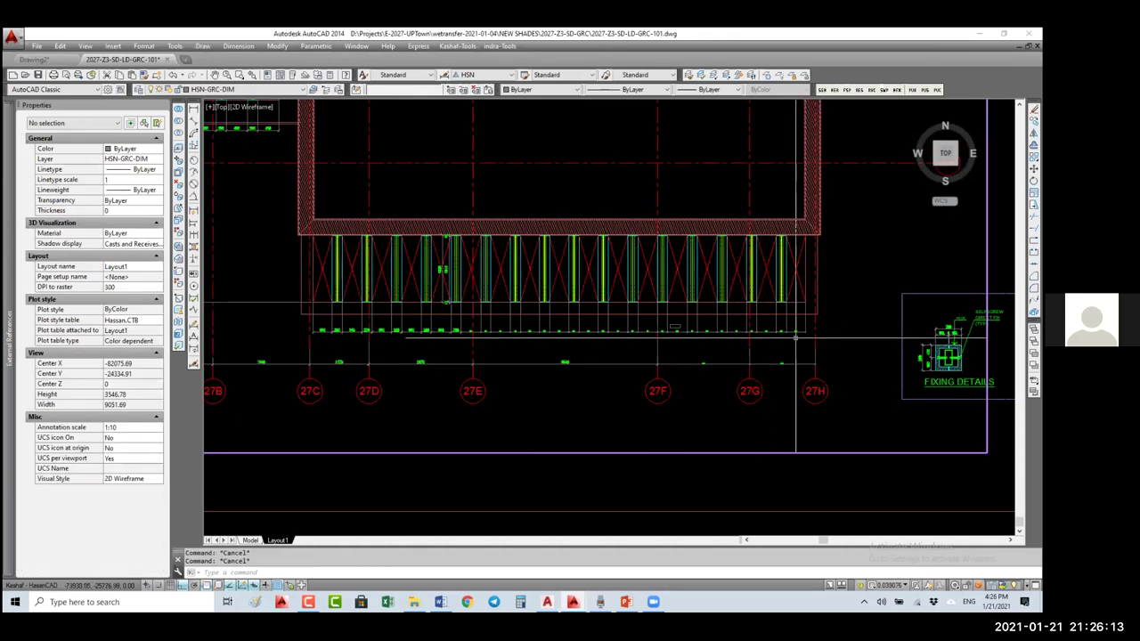
click(795, 337)
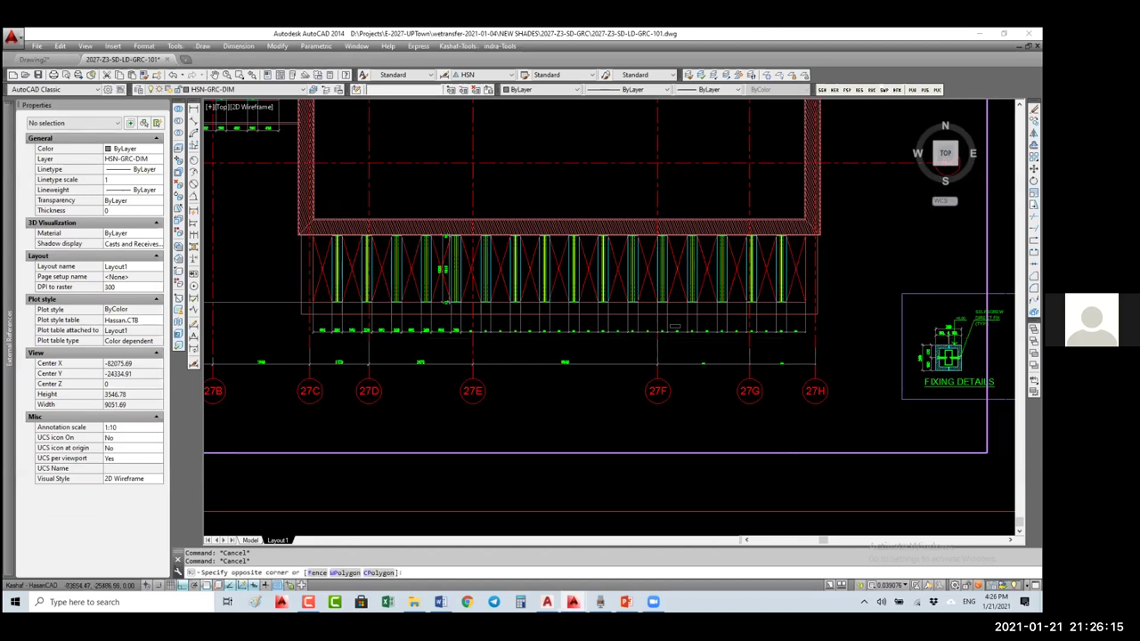
click(306, 326)
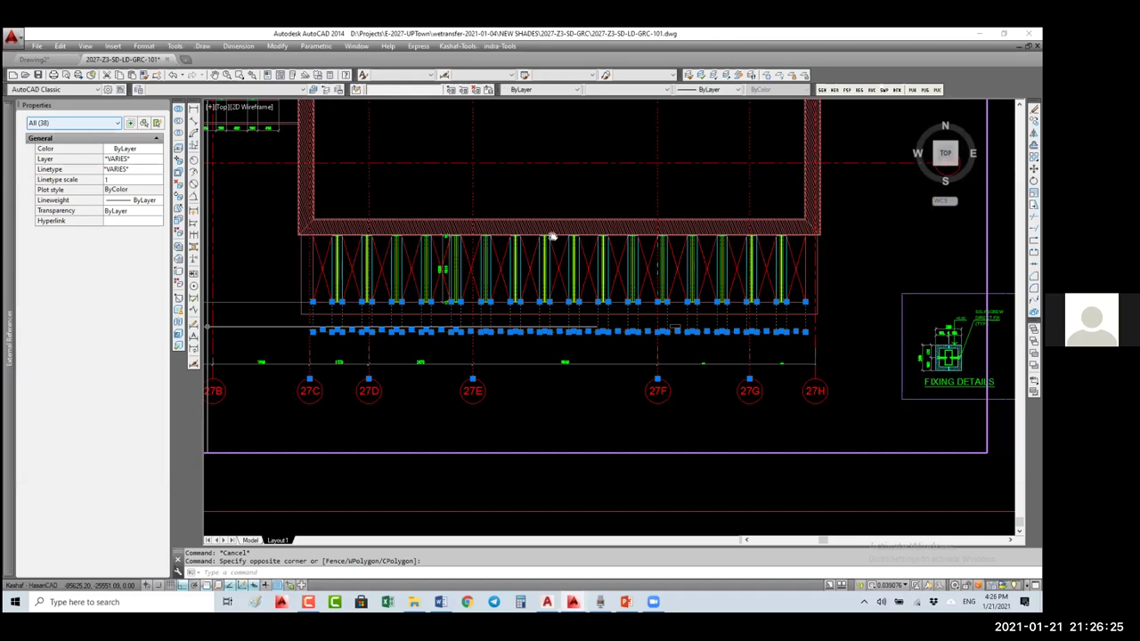
- Filter the selection to the 33 rotated dimensions and add the 1:10 annotative scale to them
shift+click(609, 307)
click(458, 324)
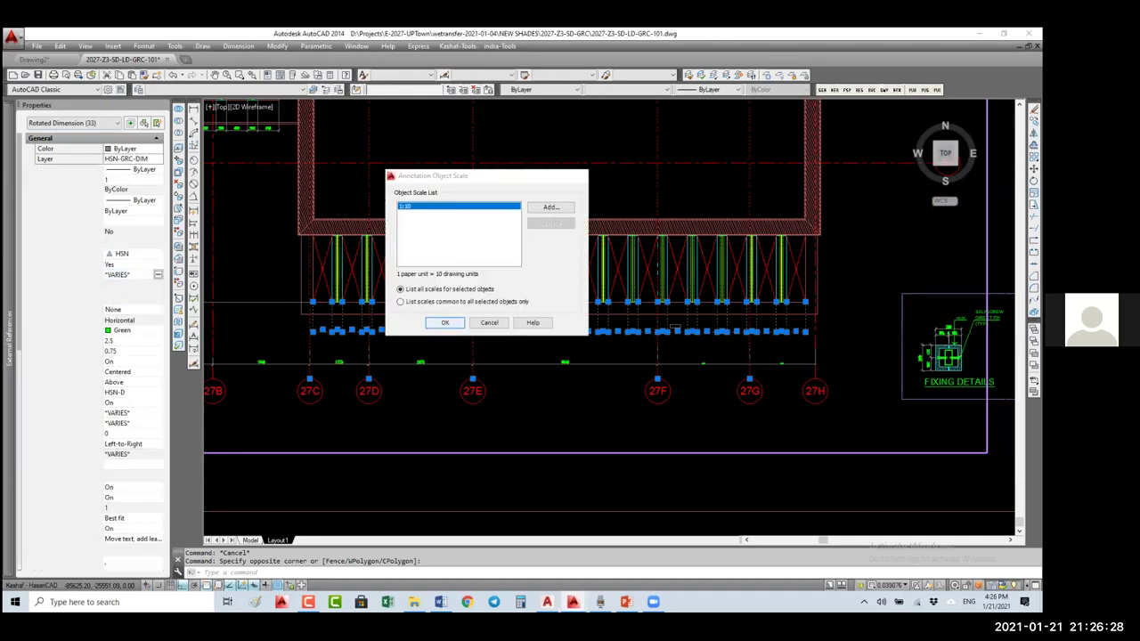
click(927, 585)
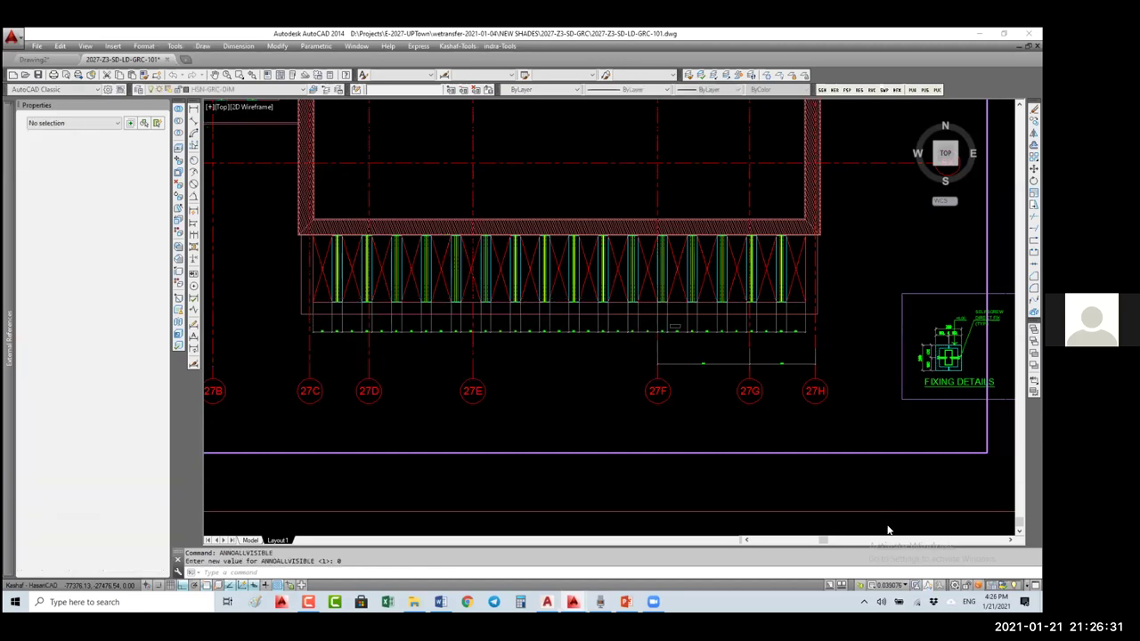
click(917, 584)
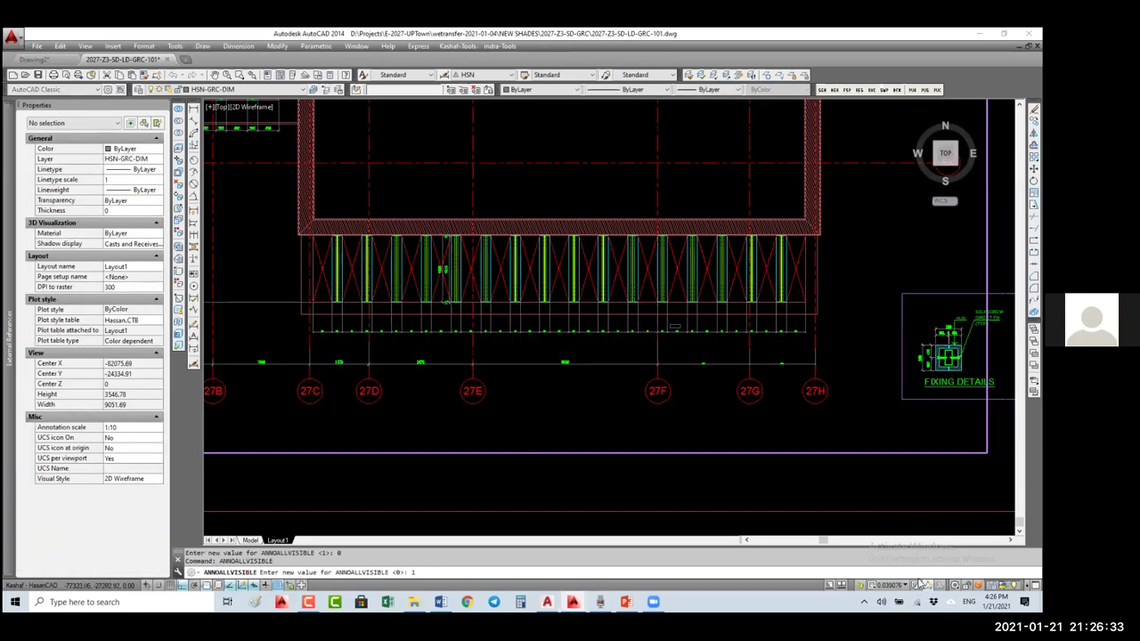
- Set the viewport annotation scale to 1:25, hiding dimensions without that scale
click(895, 586)
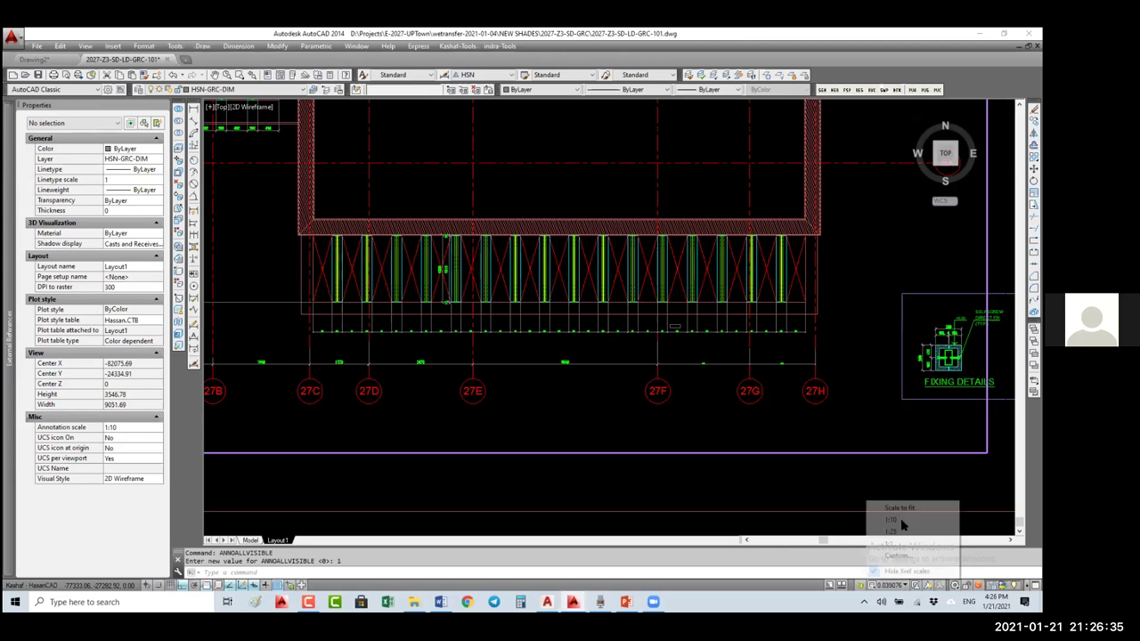
click(806, 480)
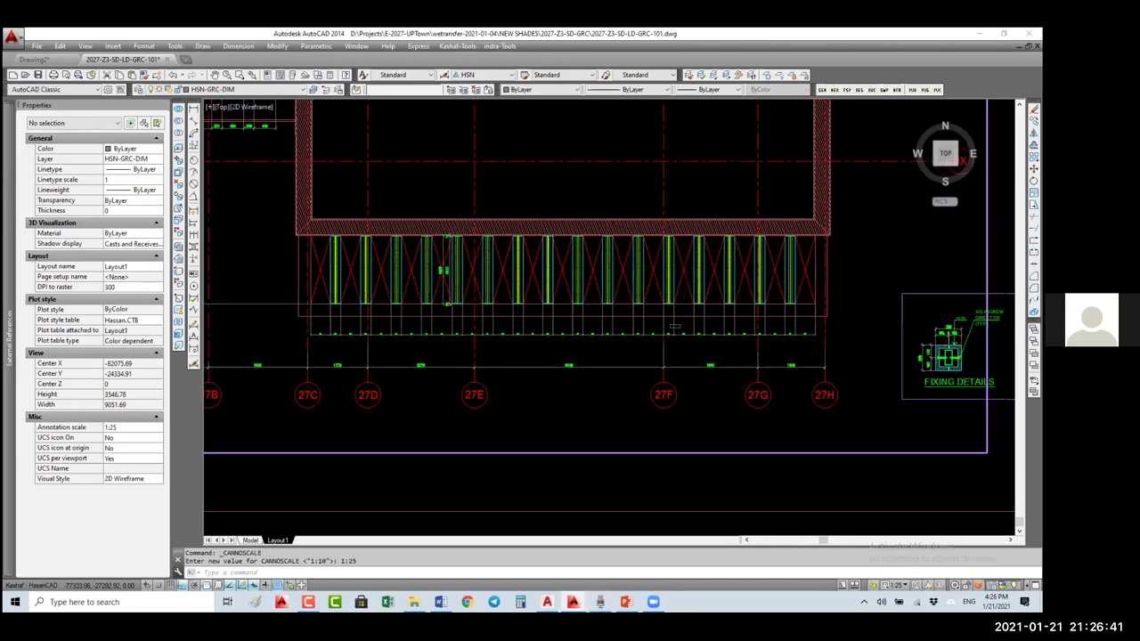
click(928, 585)
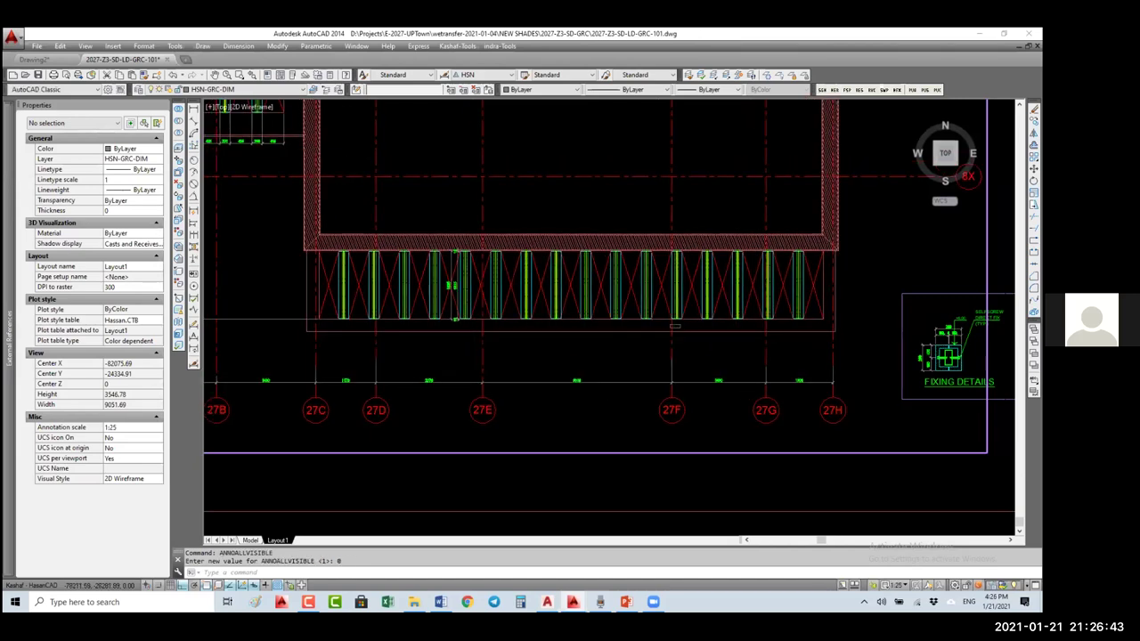
middle_drag(798, 318, 814, 327)
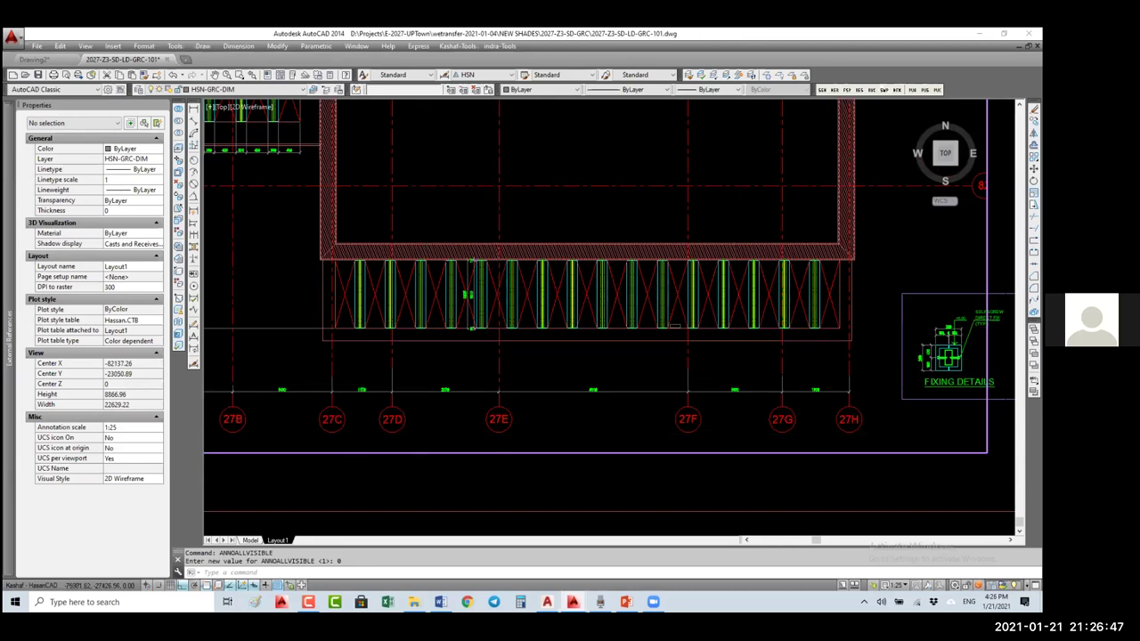
- Move the plan viewport higher on the sheet and copy it below
double_click(728, 440)
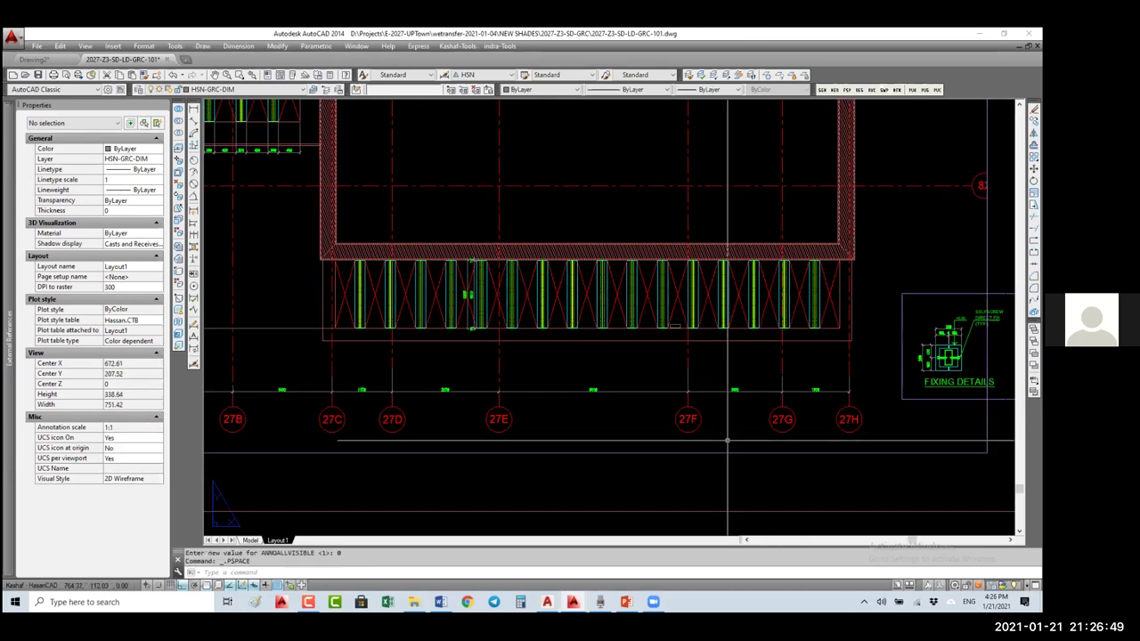
scroll(679, 345, down, 4)
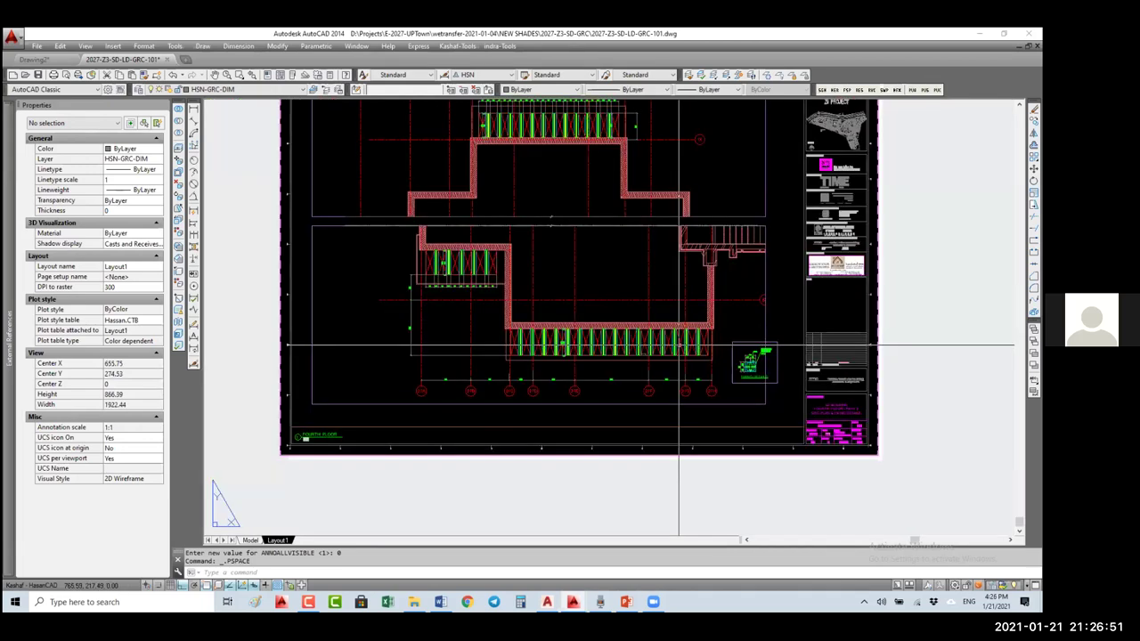
click(614, 387)
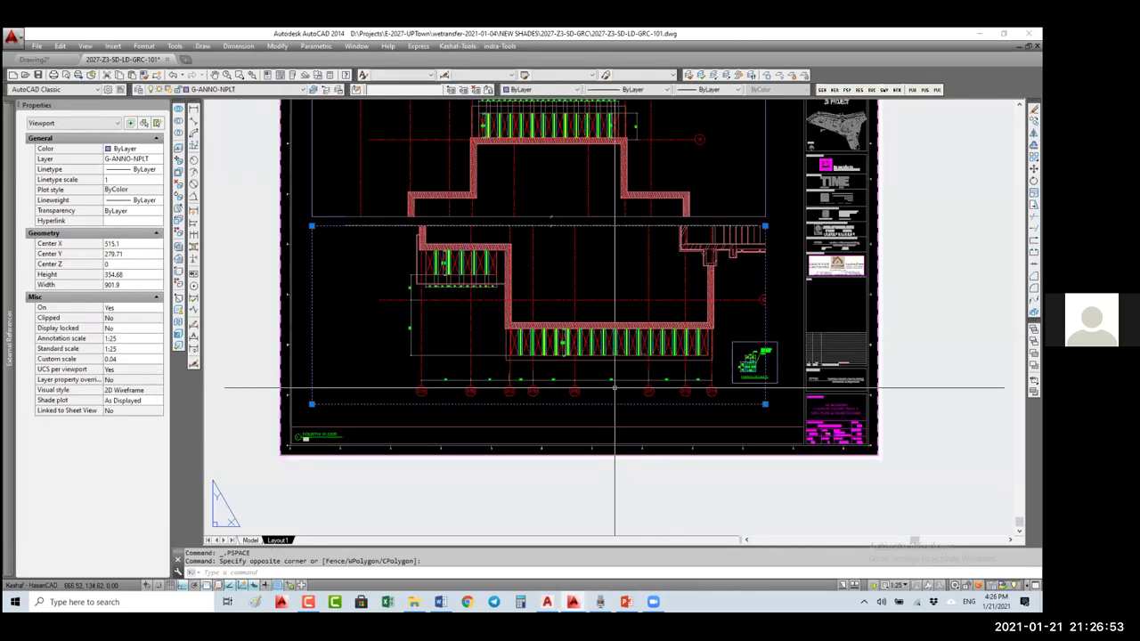
drag(615, 388, 615, 308)
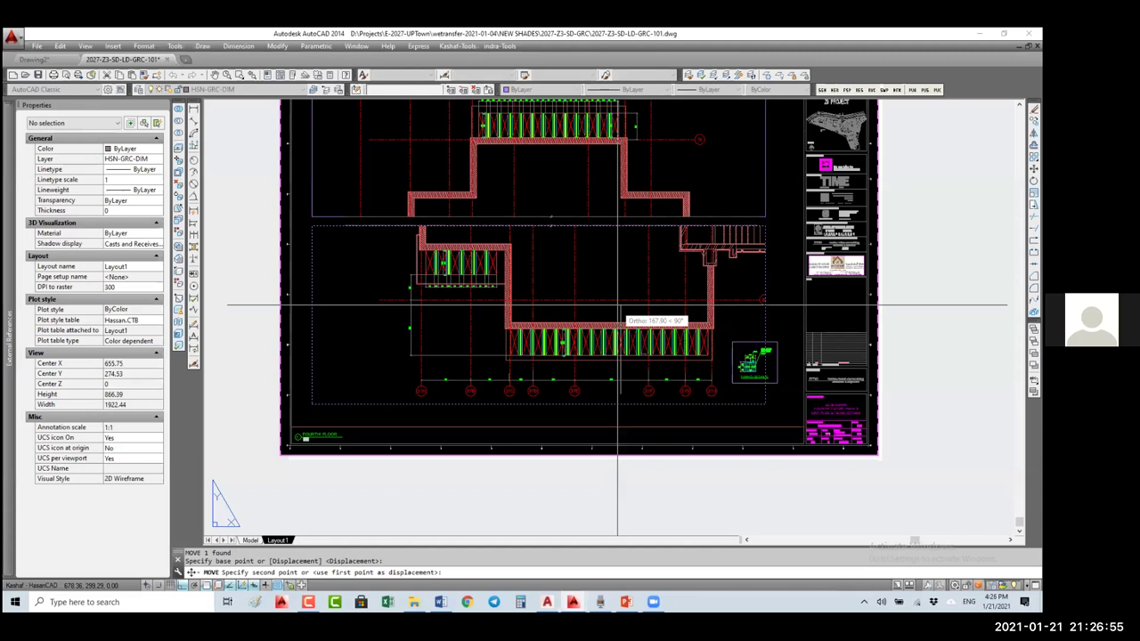
click(603, 276)
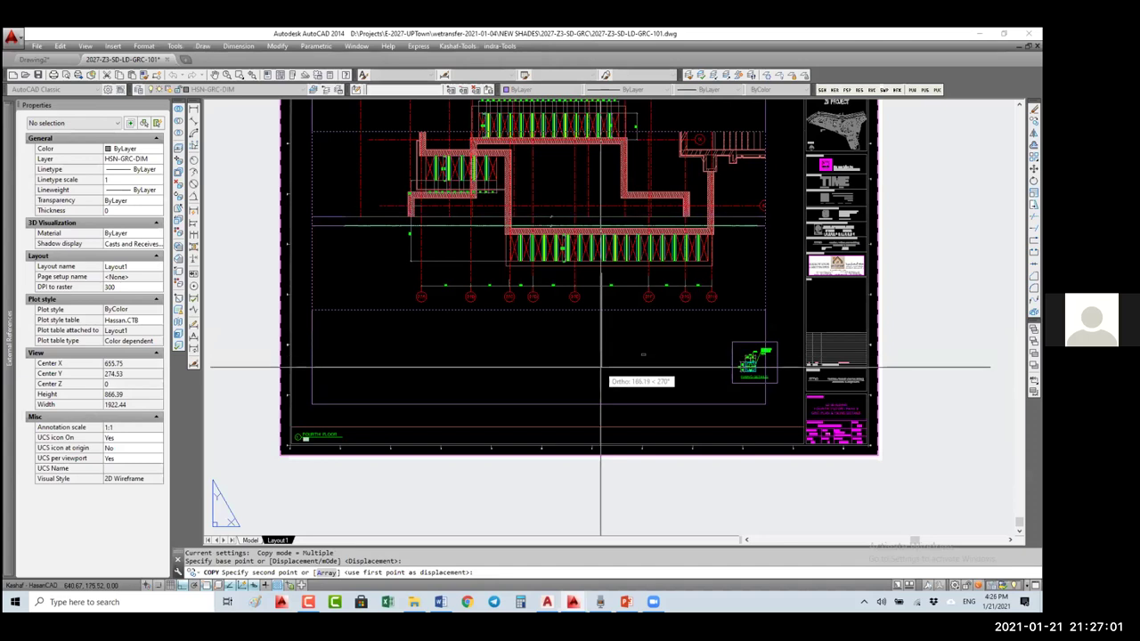
click(600, 367)
key(Escape)
- Lower the copied viewport's top edge to make it shorter, then work inside it
click(765, 285)
click(765, 226)
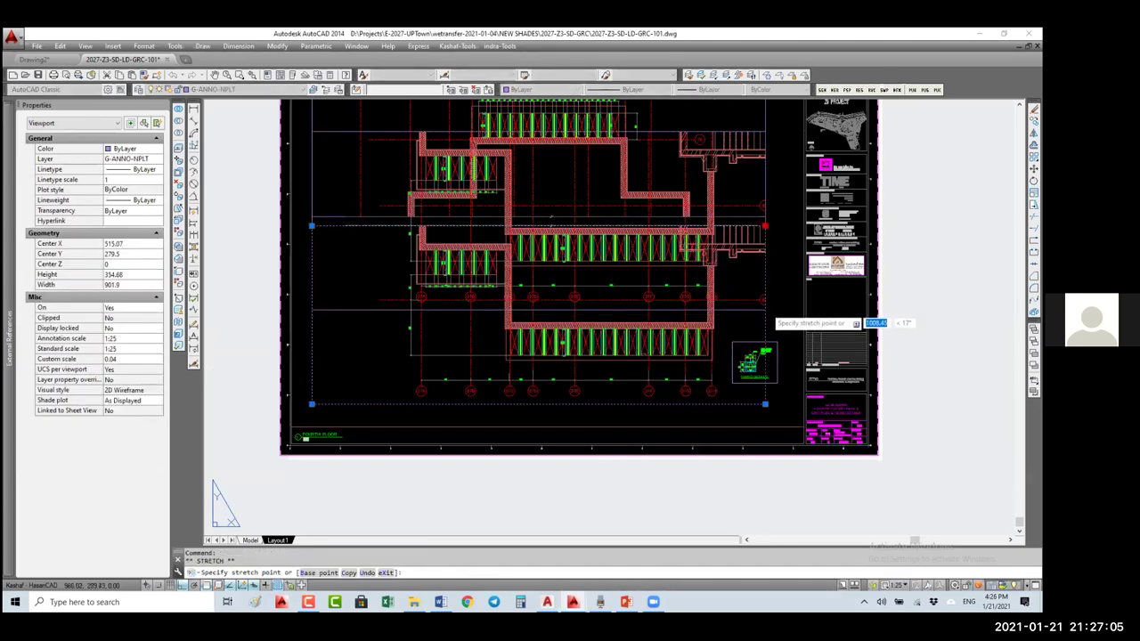
click(765, 310)
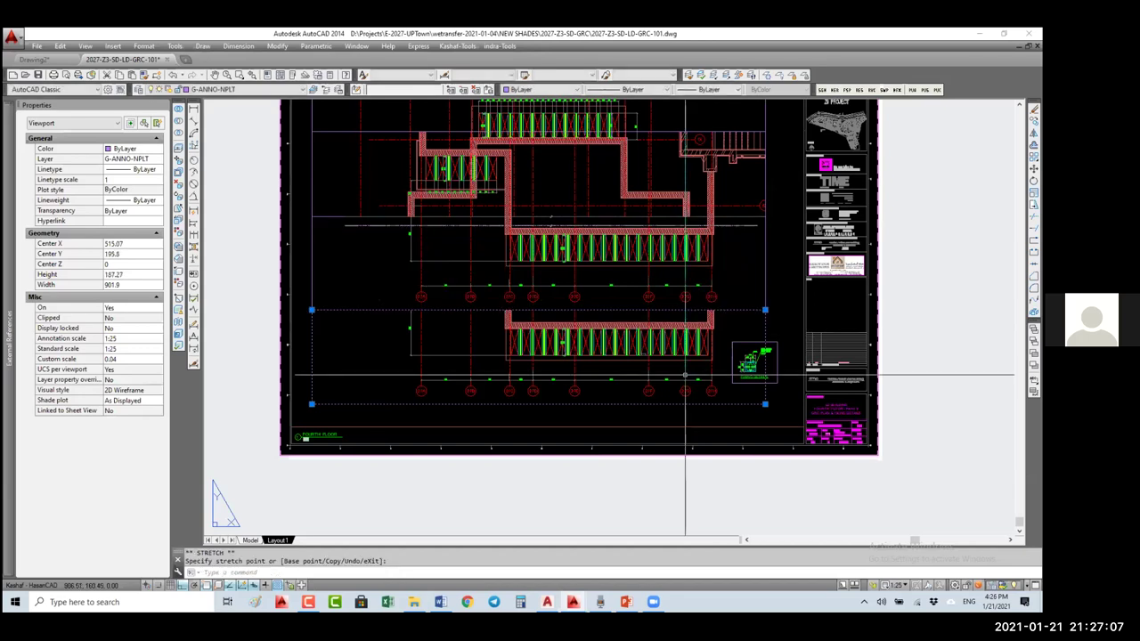
key(Escape)
double_click(528, 280)
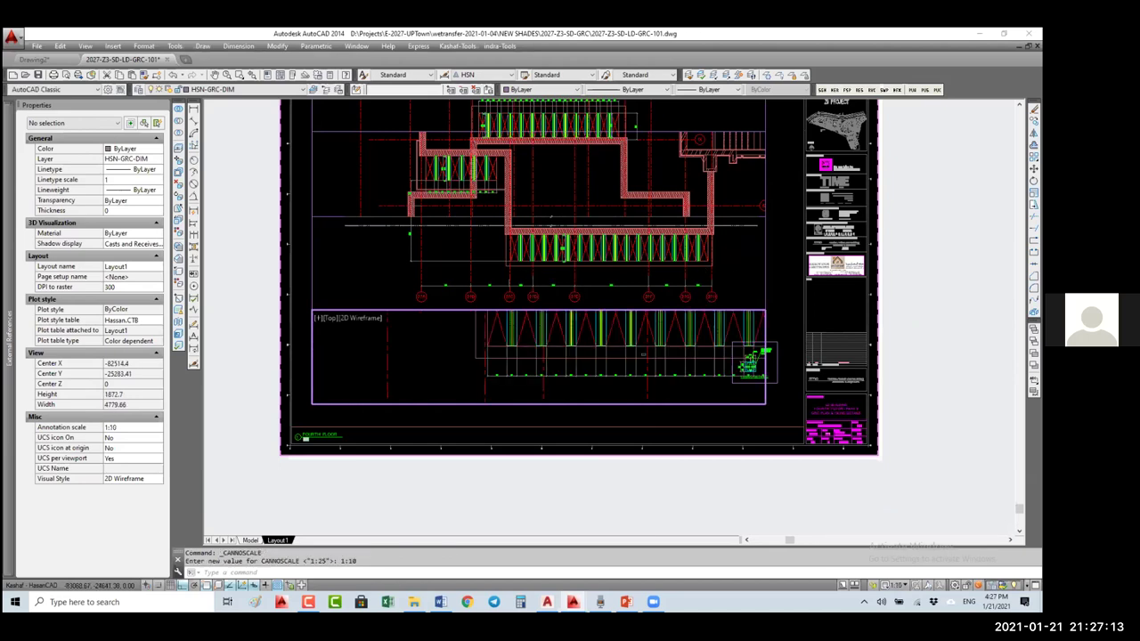
- Activate the upper 1:25 viewport, then the lower 1:10 one, and return to paper space
key(ctrl+r)
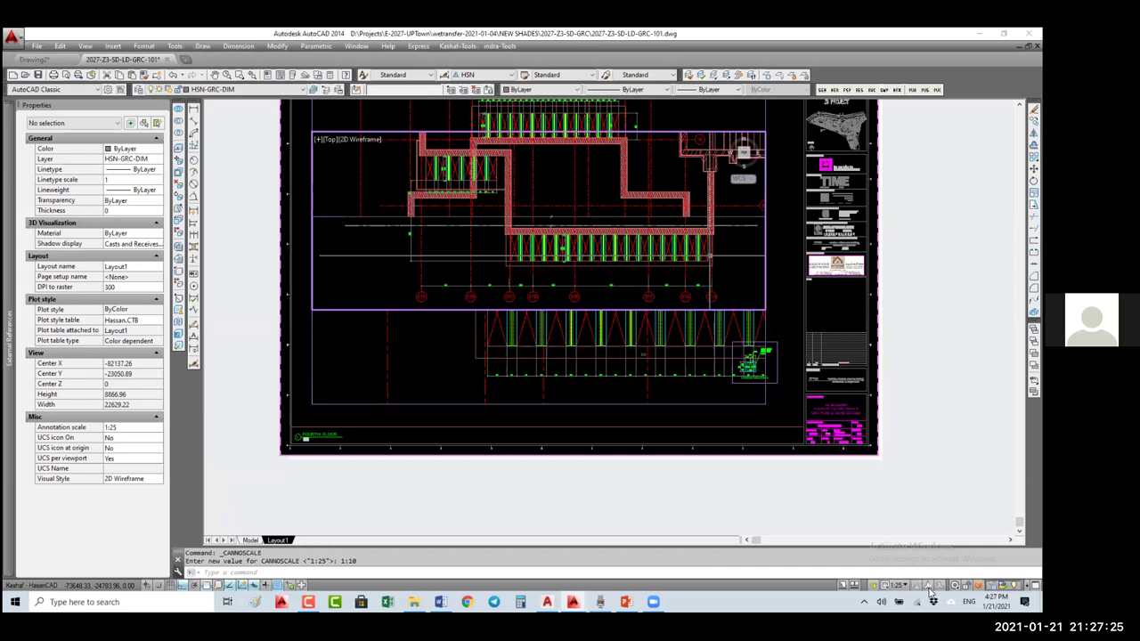
click(678, 365)
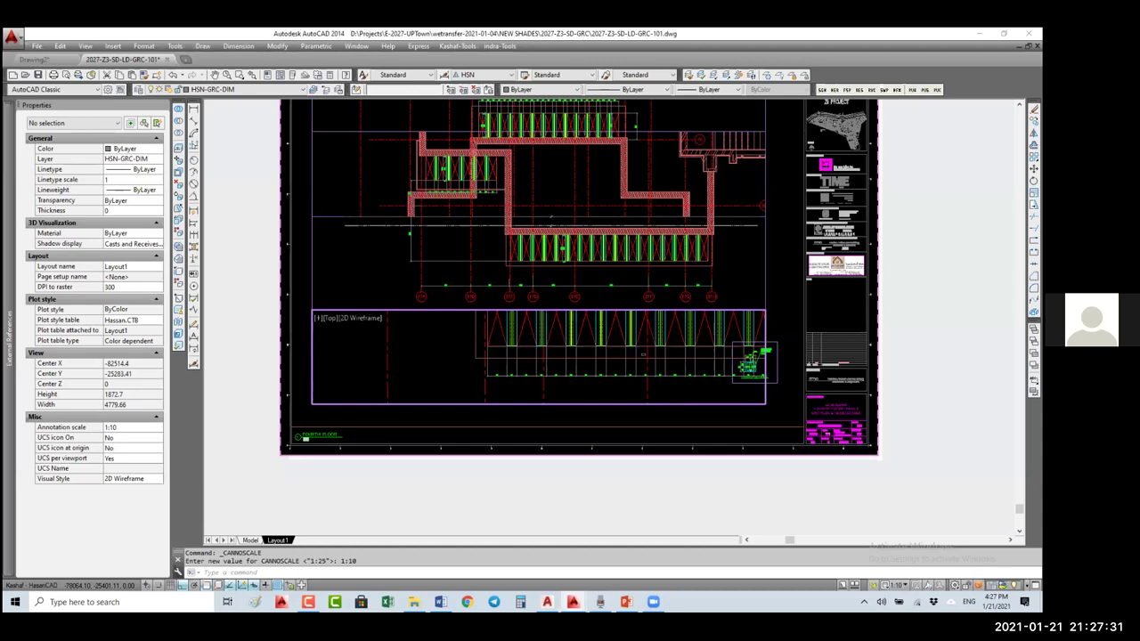
double_click(789, 267)
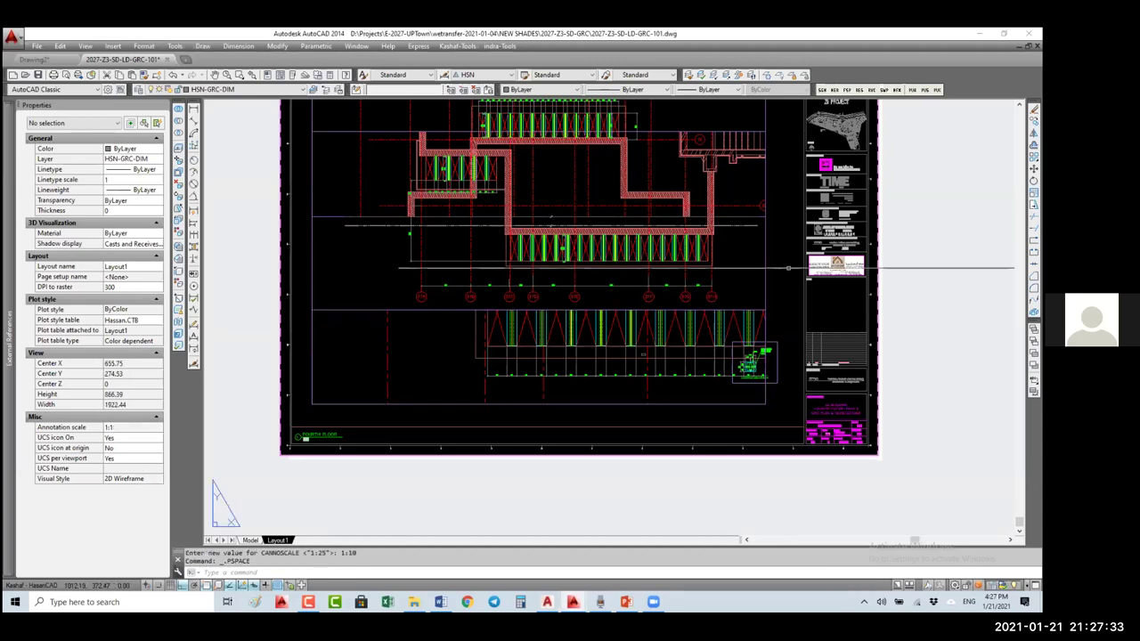
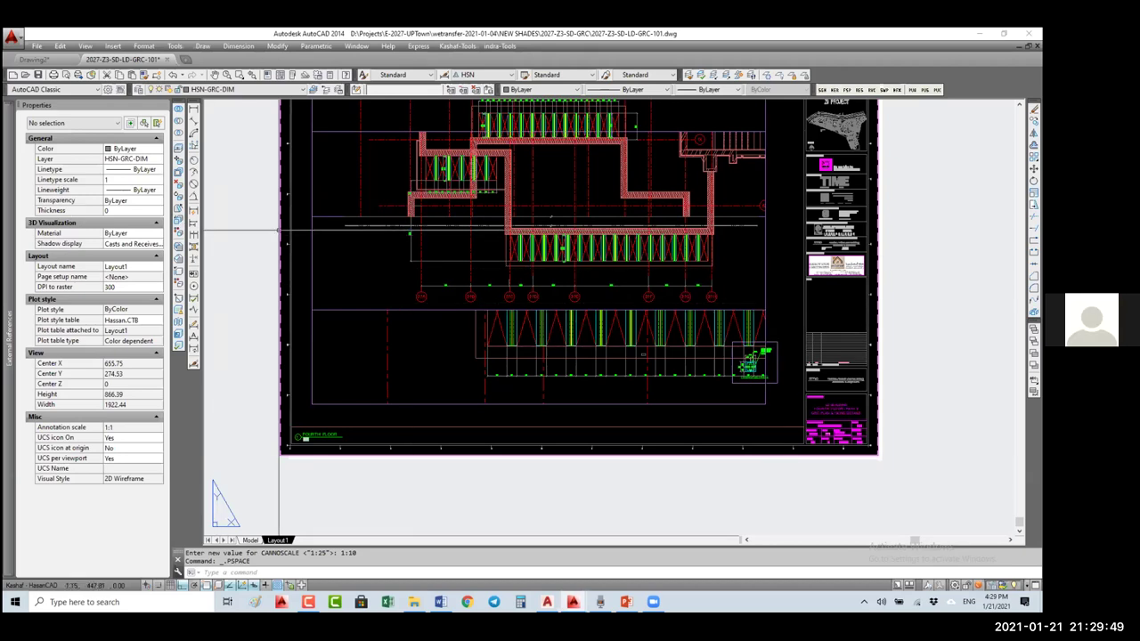
- Switch to the Anno-Blocks drawing and work inside its layout viewport, cancelling a started rectangle
key(ctrl+Tab)
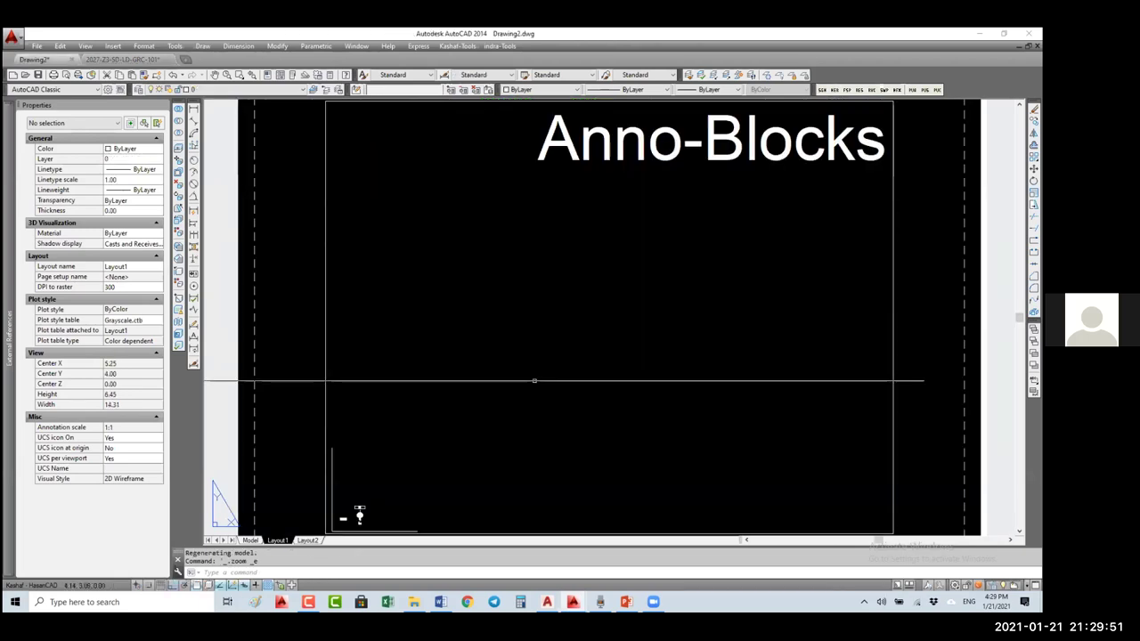
double_click(531, 363)
text(rec)
key(Return)
click(455, 280)
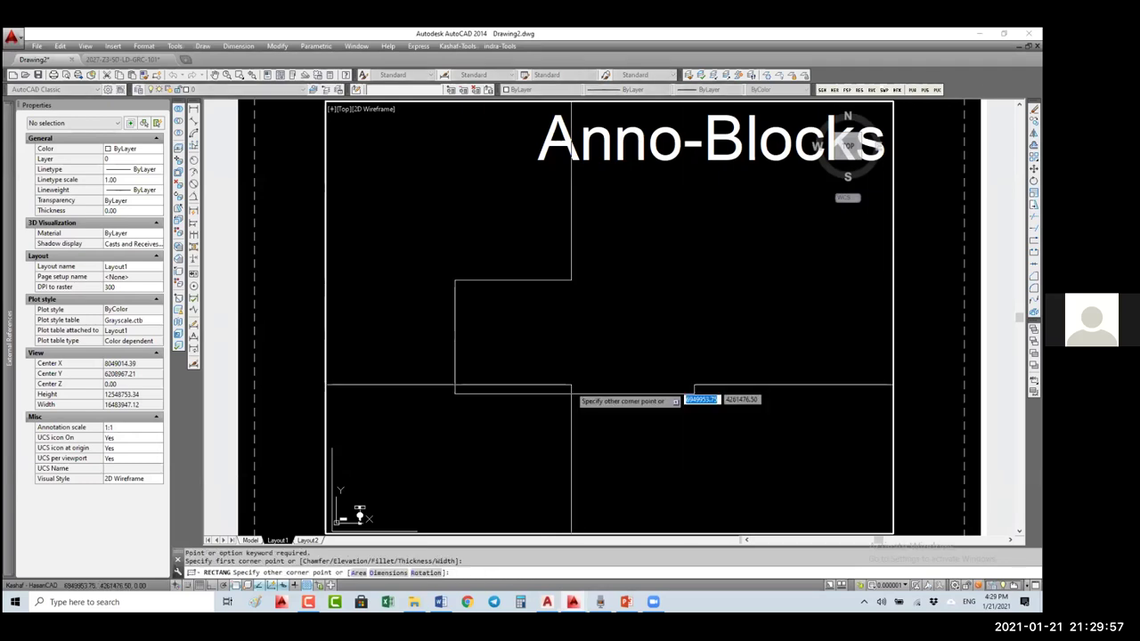
key(Escape)
- In model space zoomed to extents, add a linear dimension beneath the left rectangle
double_click(283, 401)
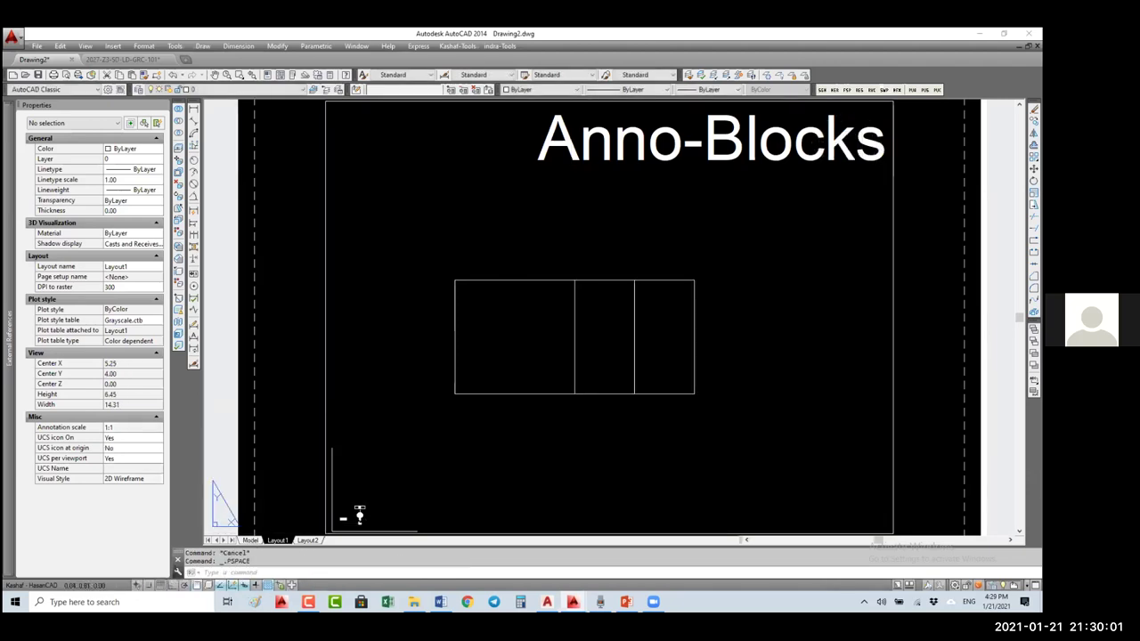
click(250, 539)
middle_click(514, 375)
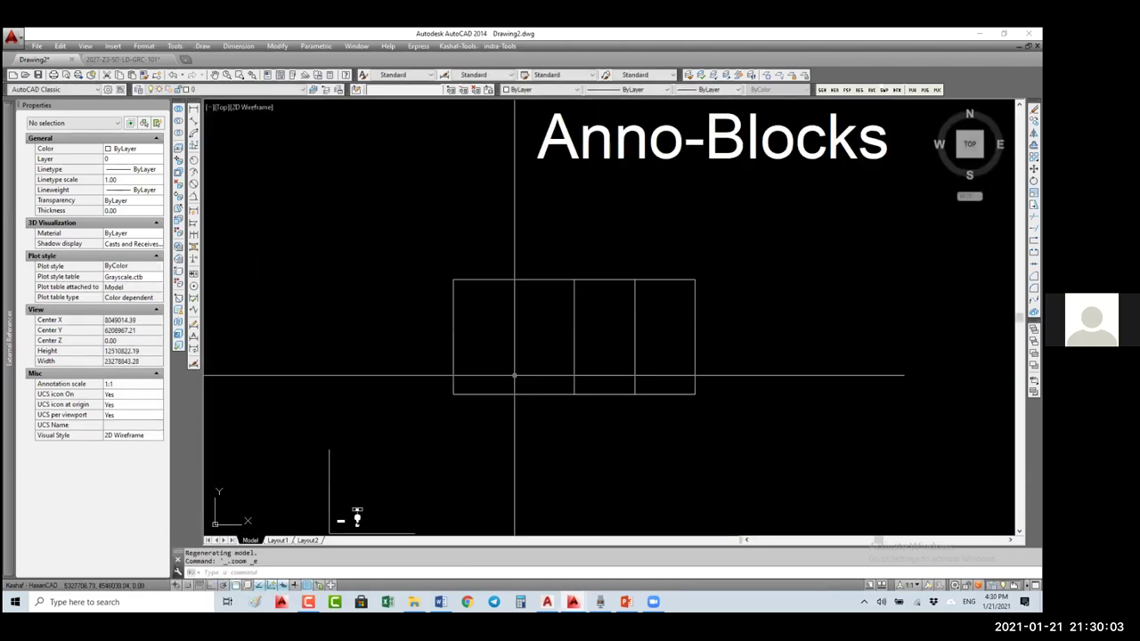
text(DI)
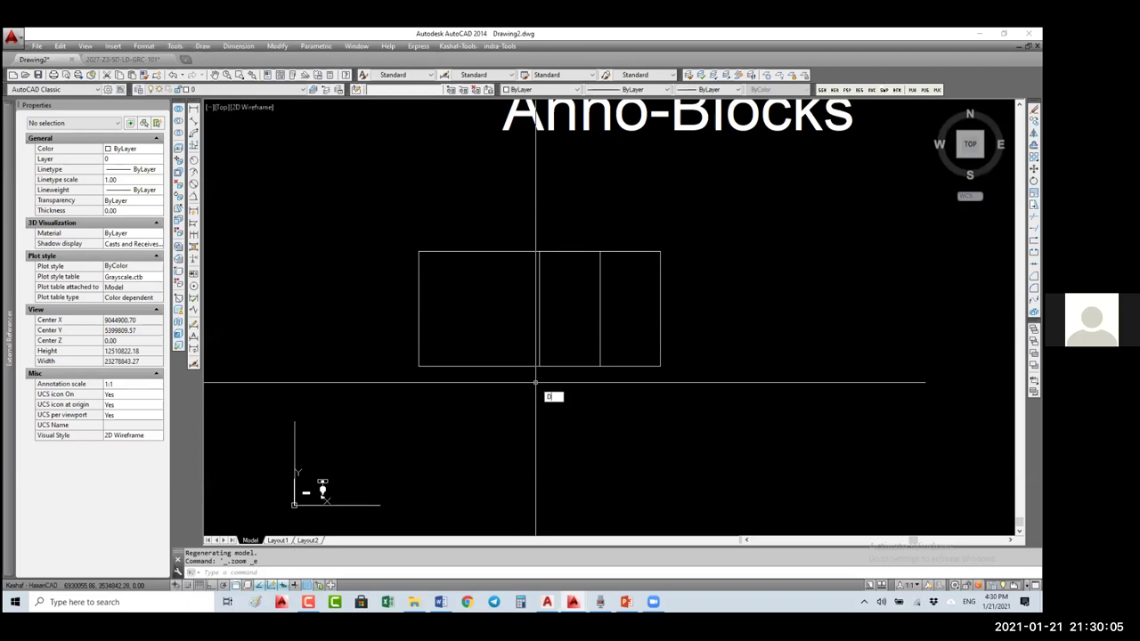
key(Return)
click(440, 366)
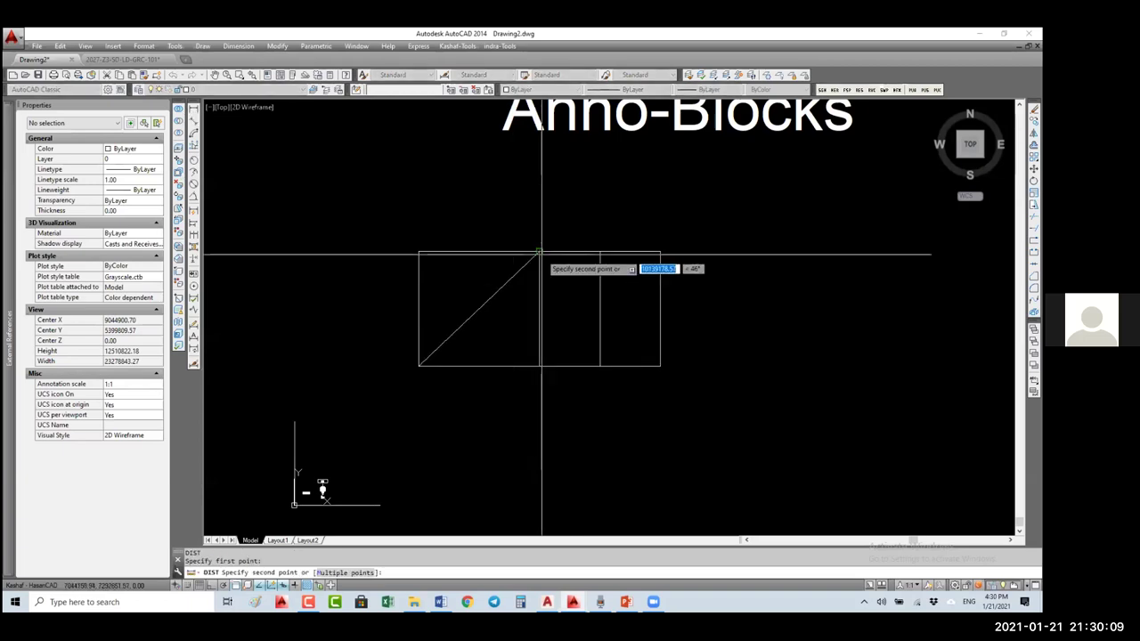
click(539, 253)
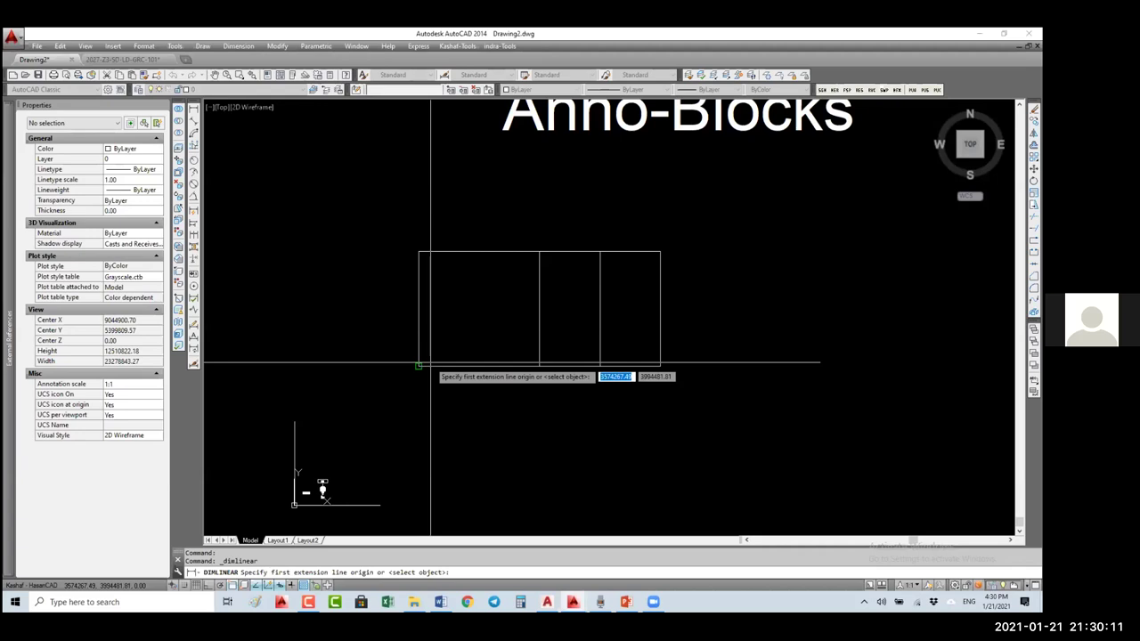
click(457, 45)
click(556, 63)
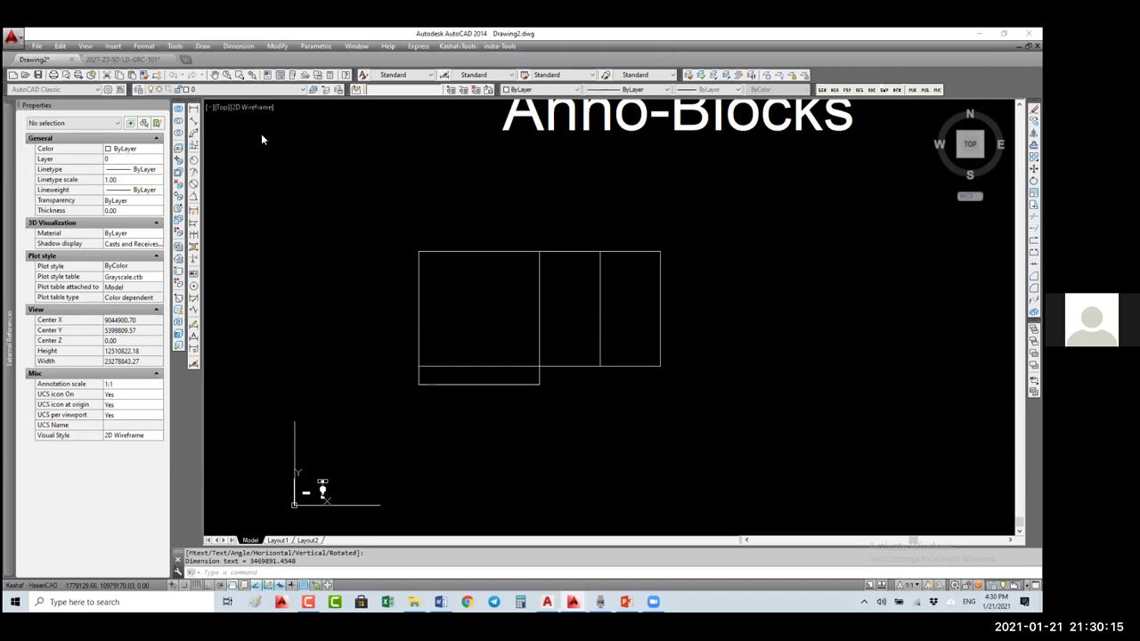
- Set KIC as the current dimension style and erase the earlier left-bay dimension
text(d)
key(Return)
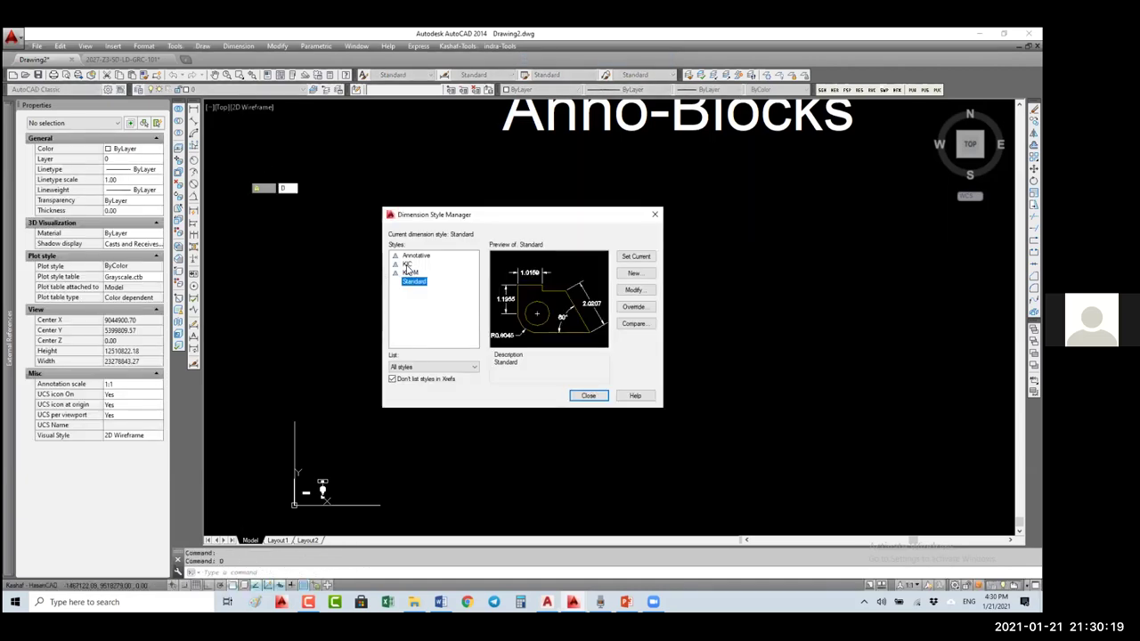
double_click(407, 264)
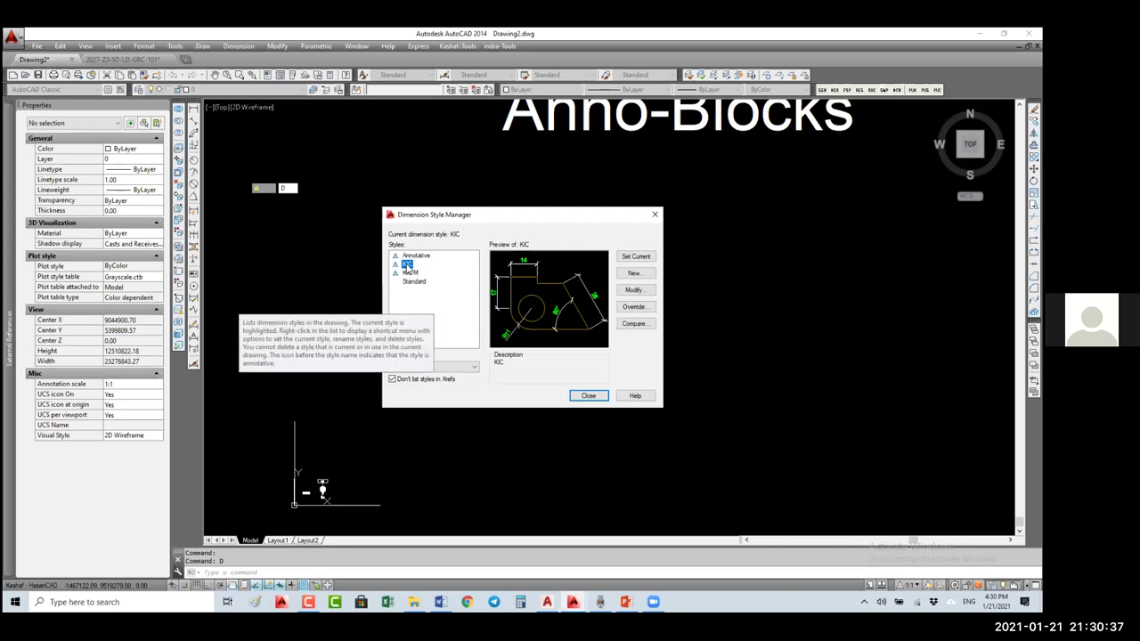
key(Escape)
text(e)
key(Return)
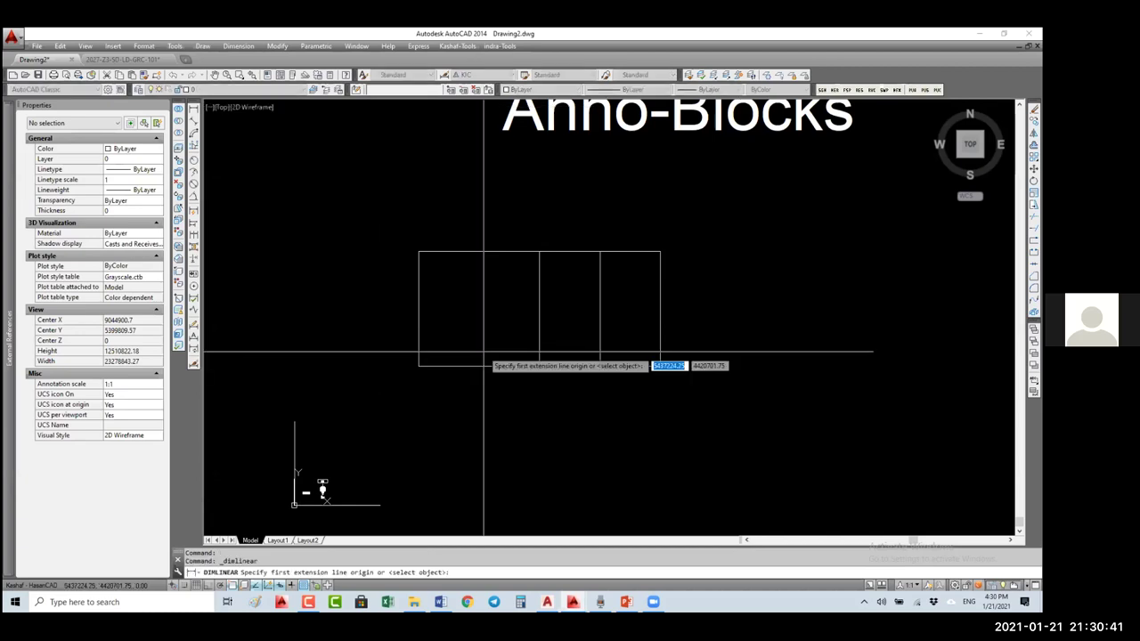
- Dimension the rectangle's bottom edge and set the annotation scale to 1:100
click(539, 366)
click(418, 366)
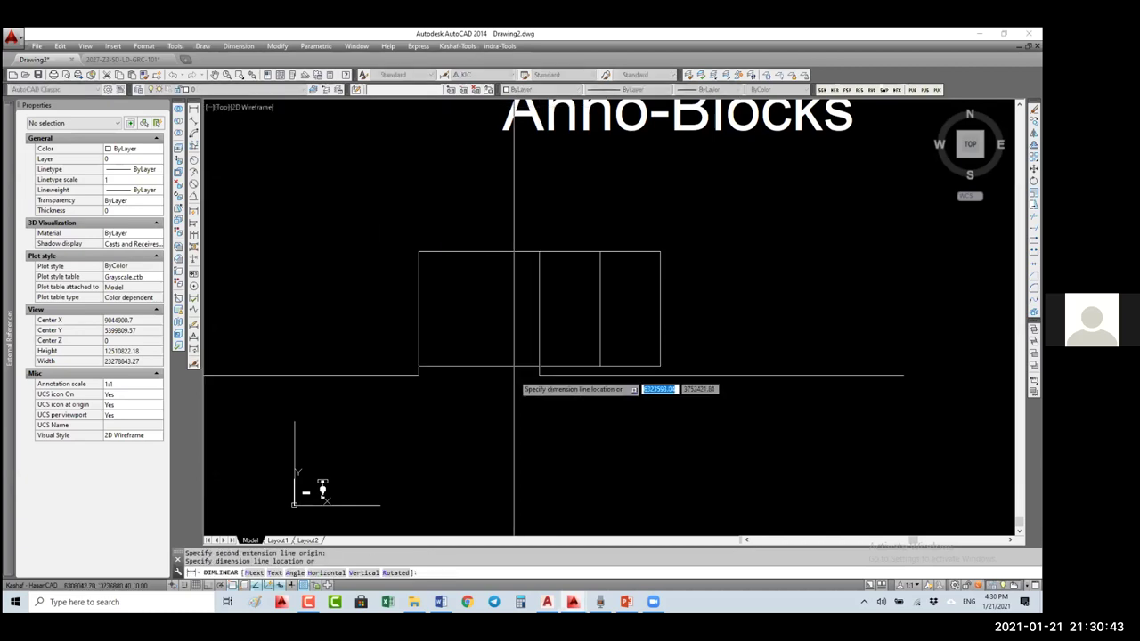
click(511, 375)
click(909, 586)
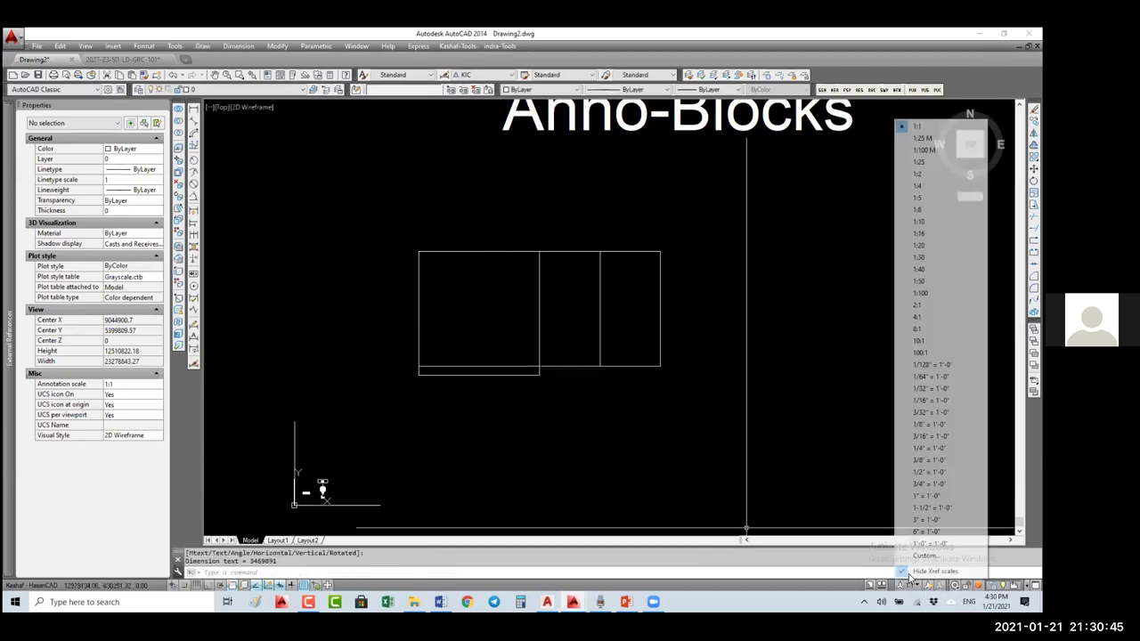
click(922, 294)
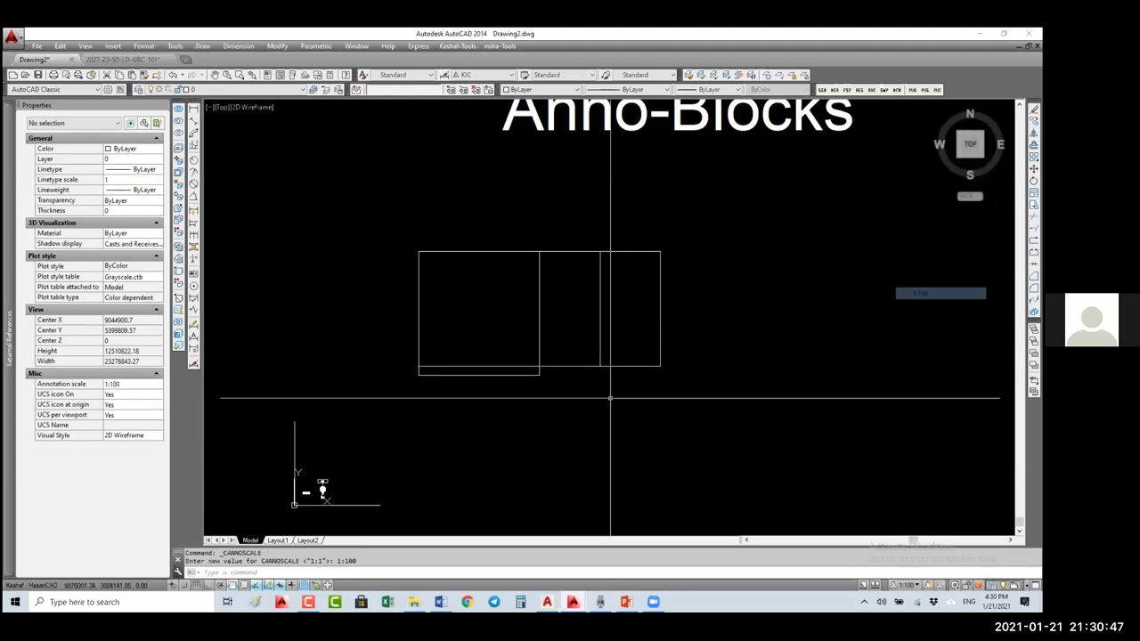
- Add another KIC linear dimension under the left bay and inspect it in Properties
click(192, 112)
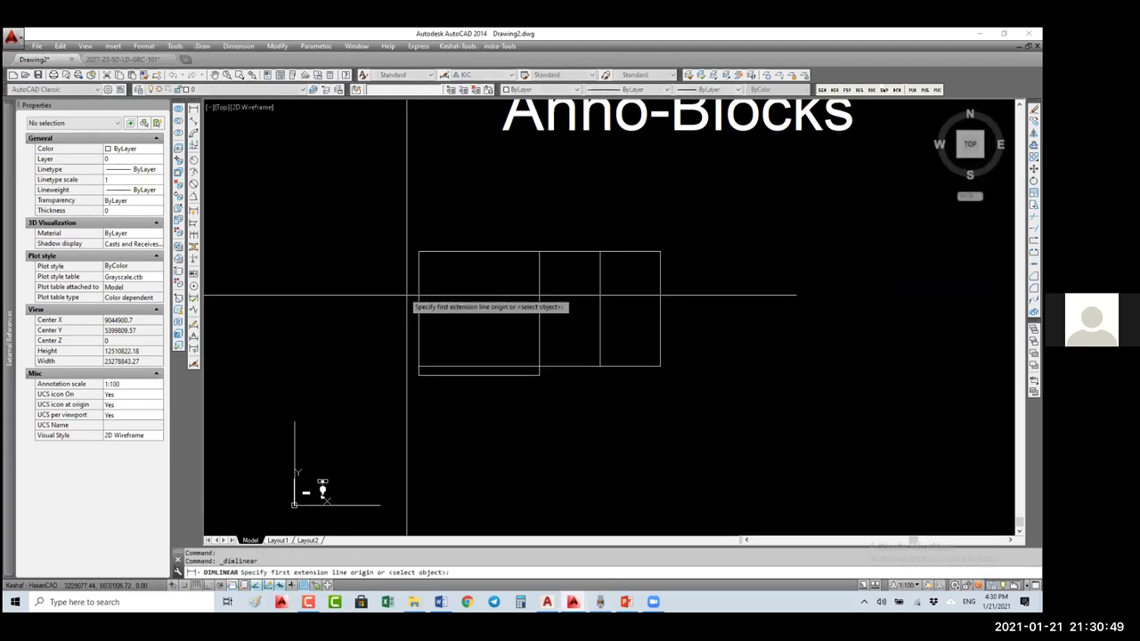
click(429, 366)
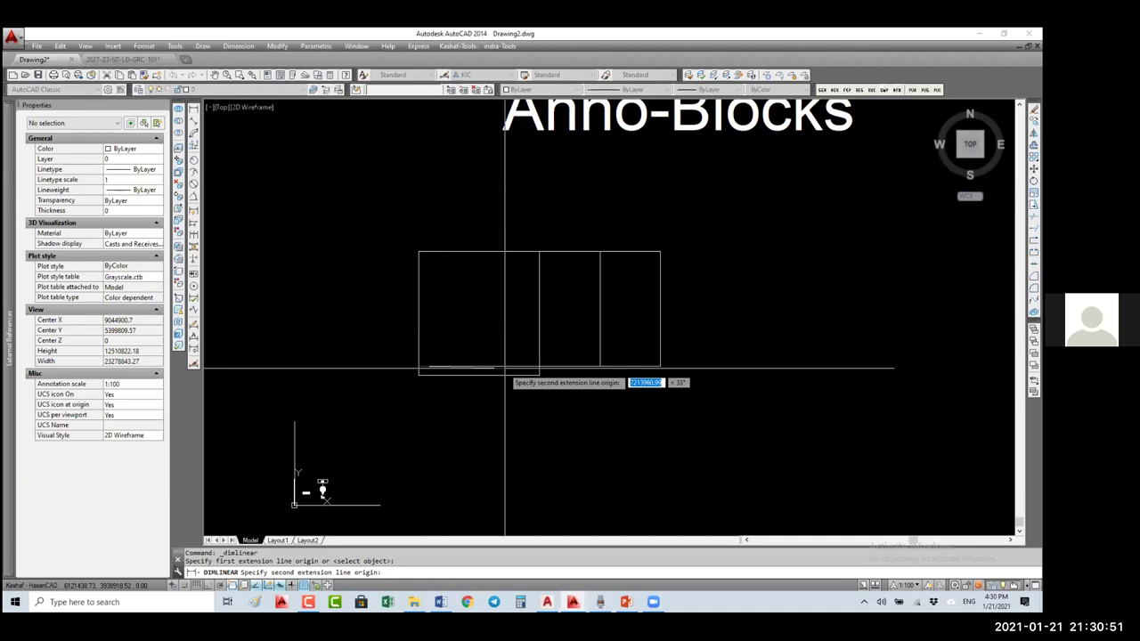
click(539, 374)
click(481, 379)
scroll(481, 377, up, 5)
scroll(486, 379, up, 3)
click(490, 348)
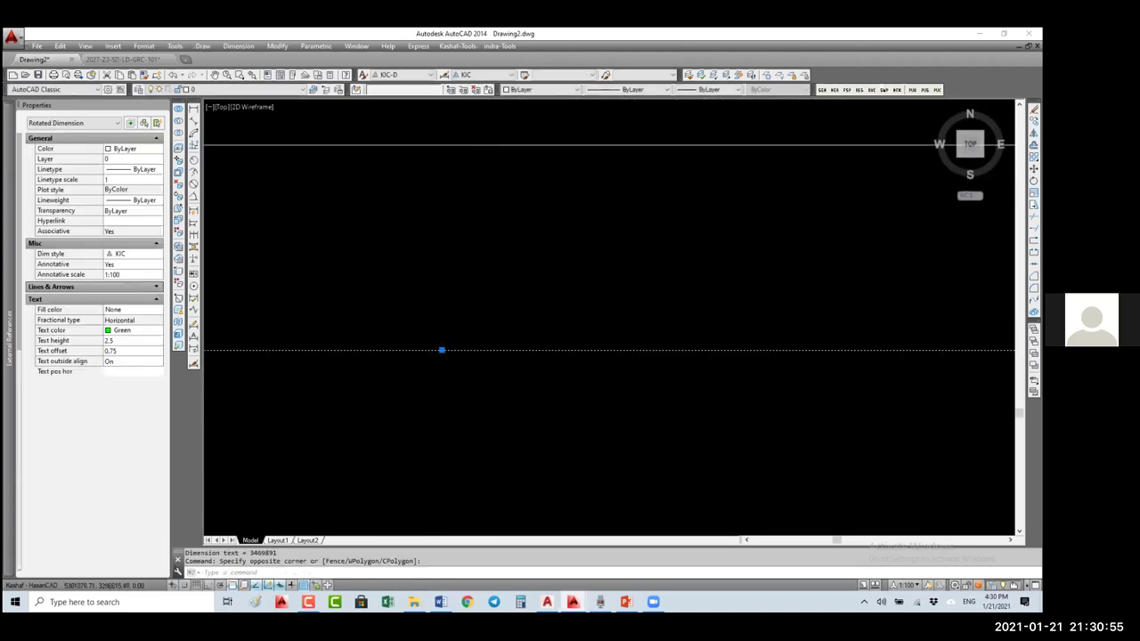
key(Escape)
key(Escape)
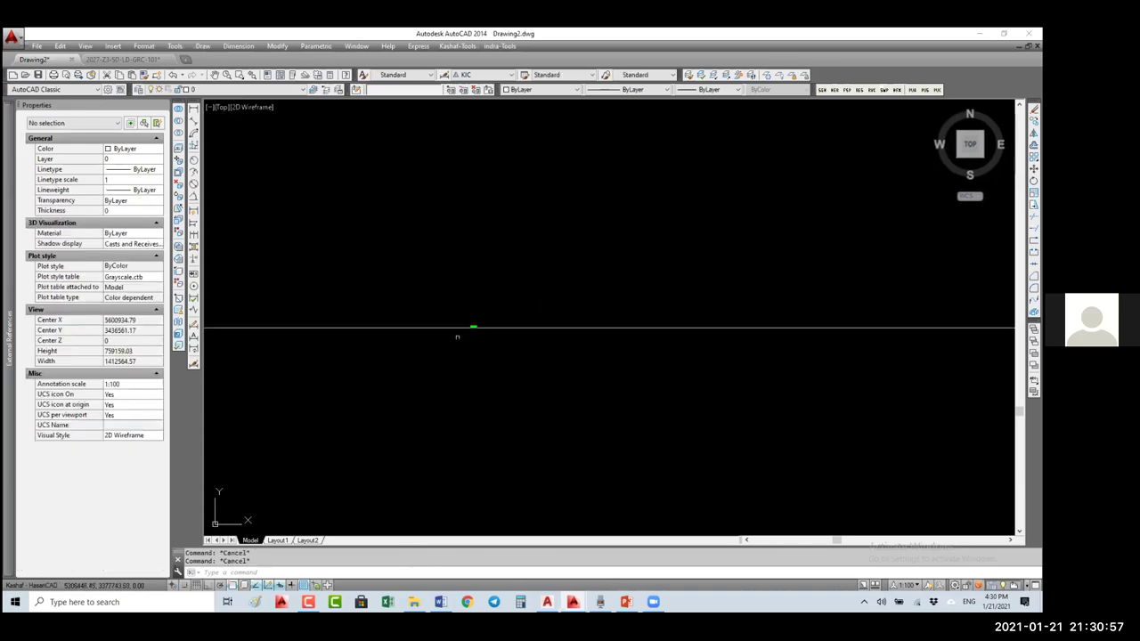
- Erase the two oversized dimensions
scroll(473, 329, down, 10)
click(530, 358)
click(495, 324)
text(e)
key(Return)
- Scale all the rectangles down by a factor of .01
key(Return)
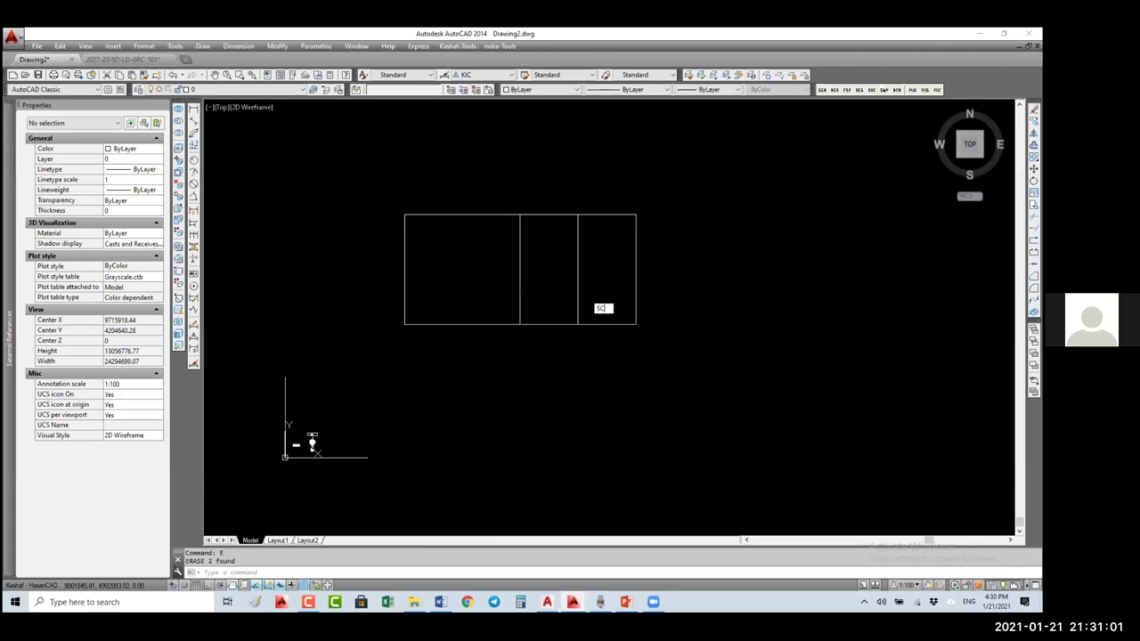
drag(615, 331, 401, 210)
key(Return)
click(352, 425)
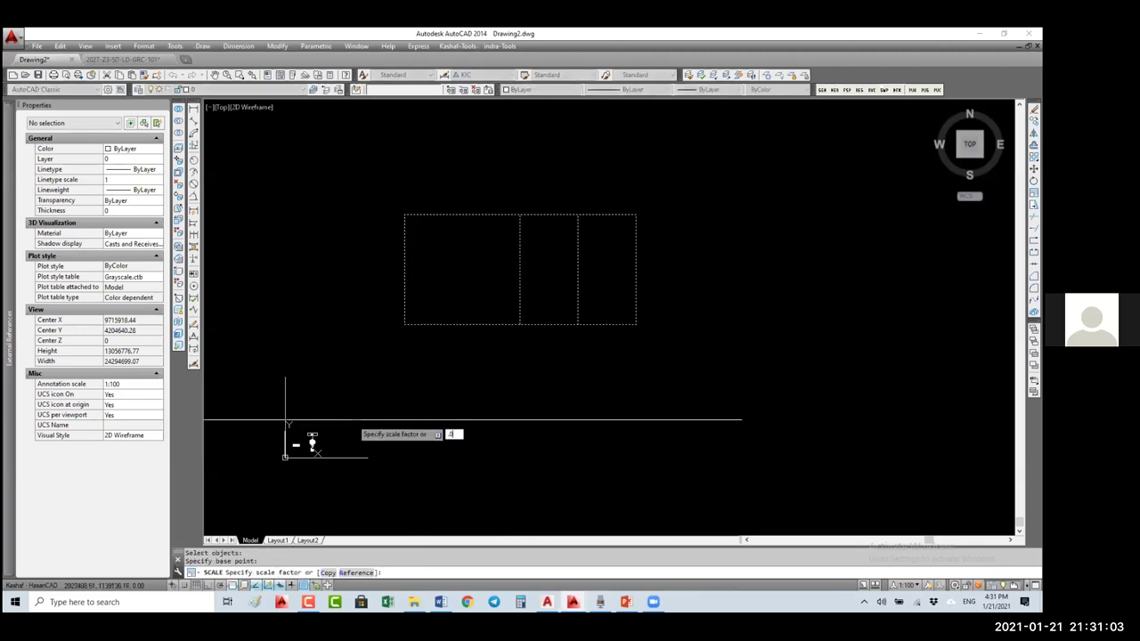
click(353, 421)
text(.01)
key(Return)
scroll(374, 392, up, 10)
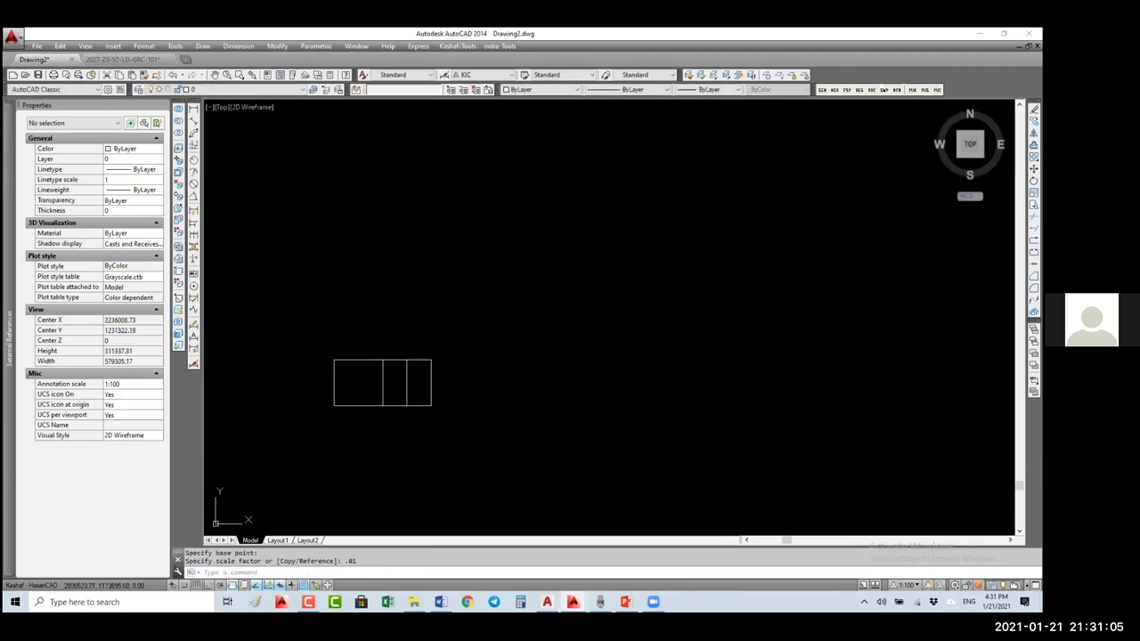
- Dimension the left bay's bottom edge, reading 6940
click(194, 121)
click(398, 374)
click(446, 374)
scroll(431, 383, up, 8)
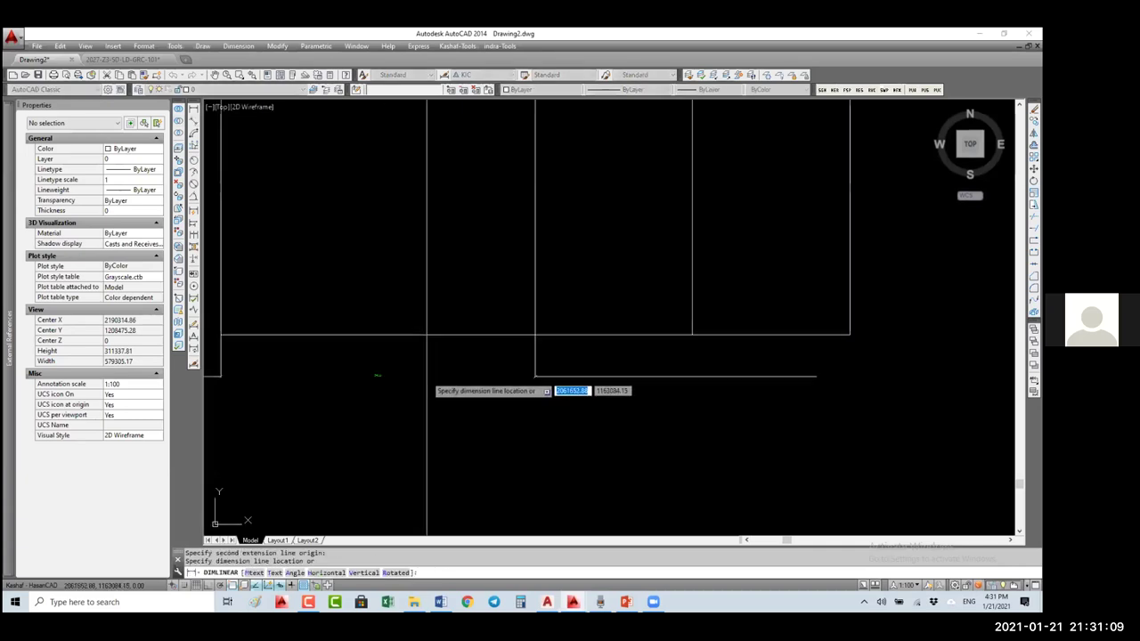
click(441, 369)
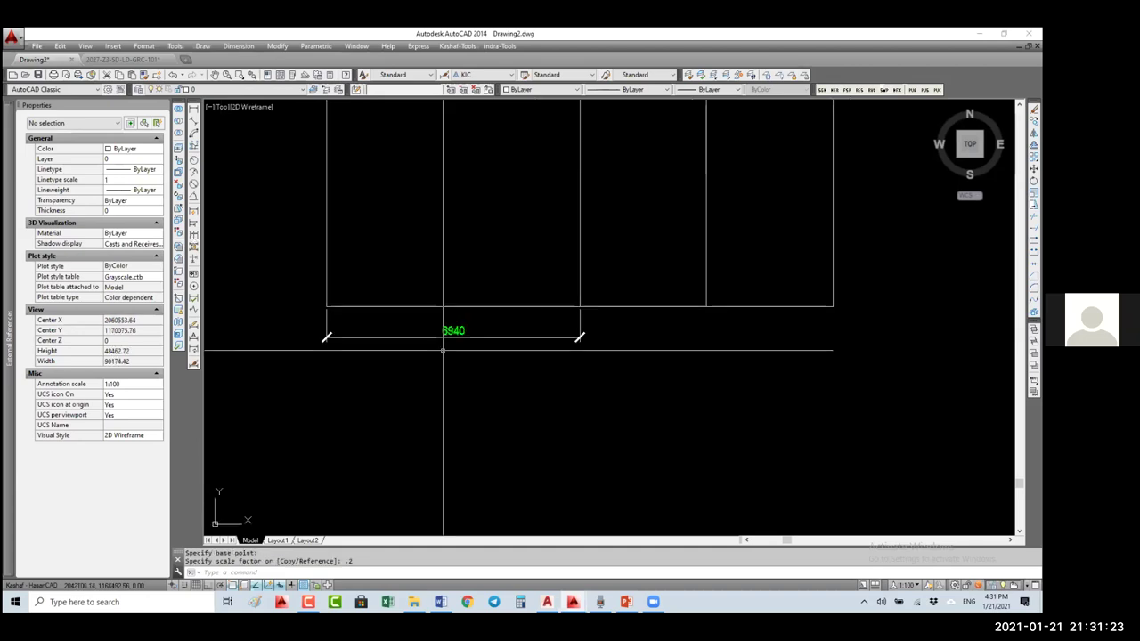
- Continue the dimension chain to dimension the next bays at 3470
key(Return)
click(416, 344)
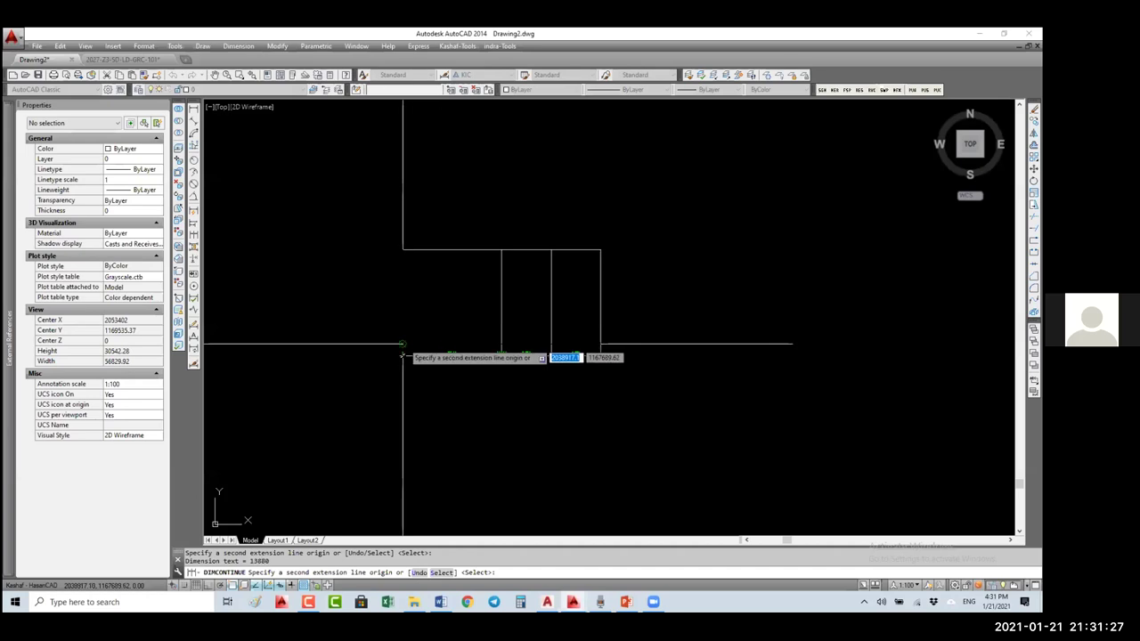
key(Escape)
key(Escape)
click(519, 355)
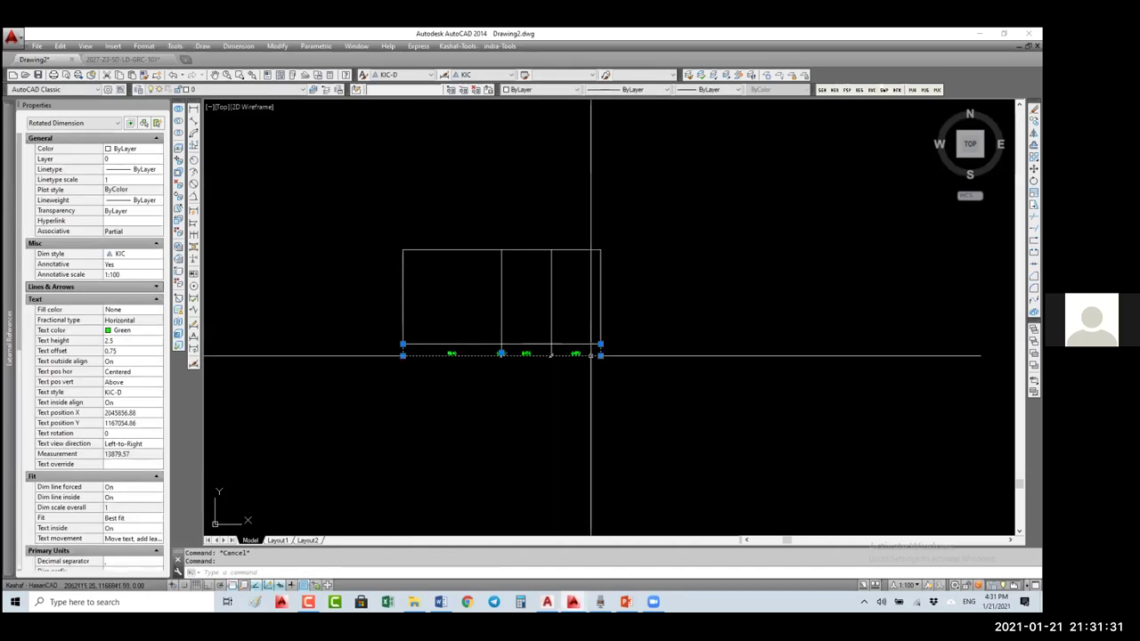
- Add the 6596 height dimension at the left and zoom in on the dimensioned plan
click(197, 117)
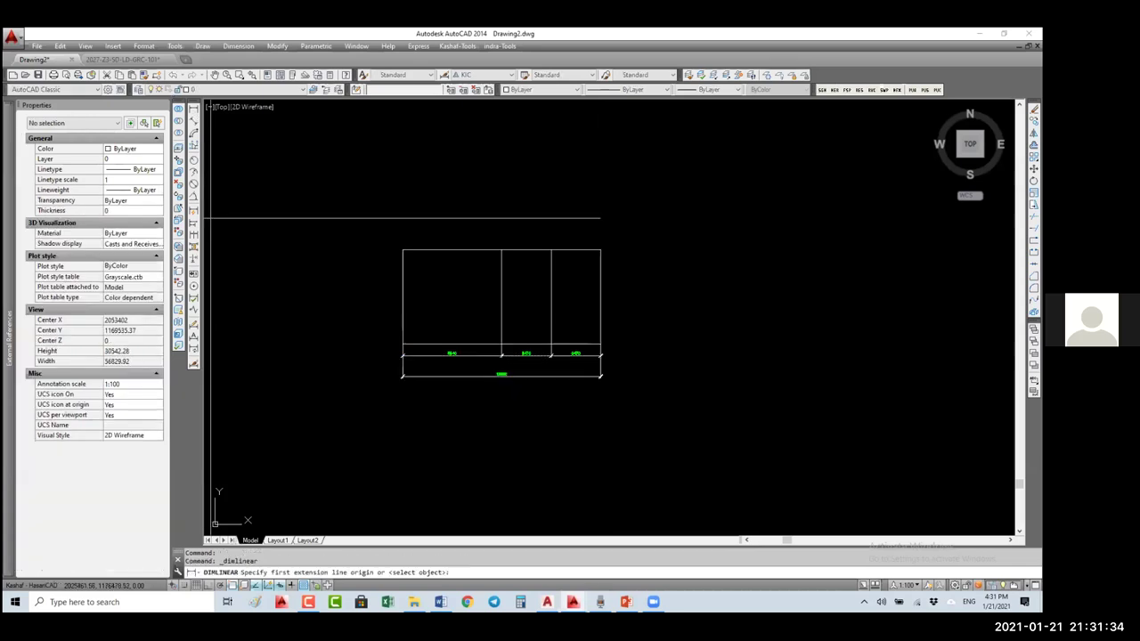
click(402, 343)
click(402, 250)
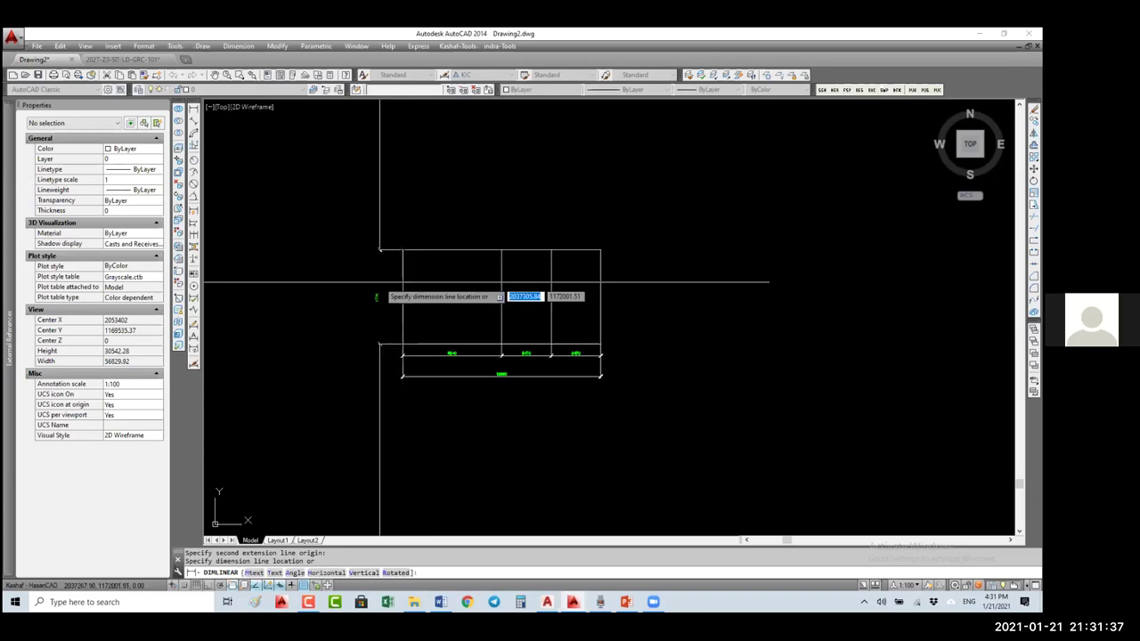
click(379, 294)
key(Escape)
text(z)
key(Return)
click(624, 245)
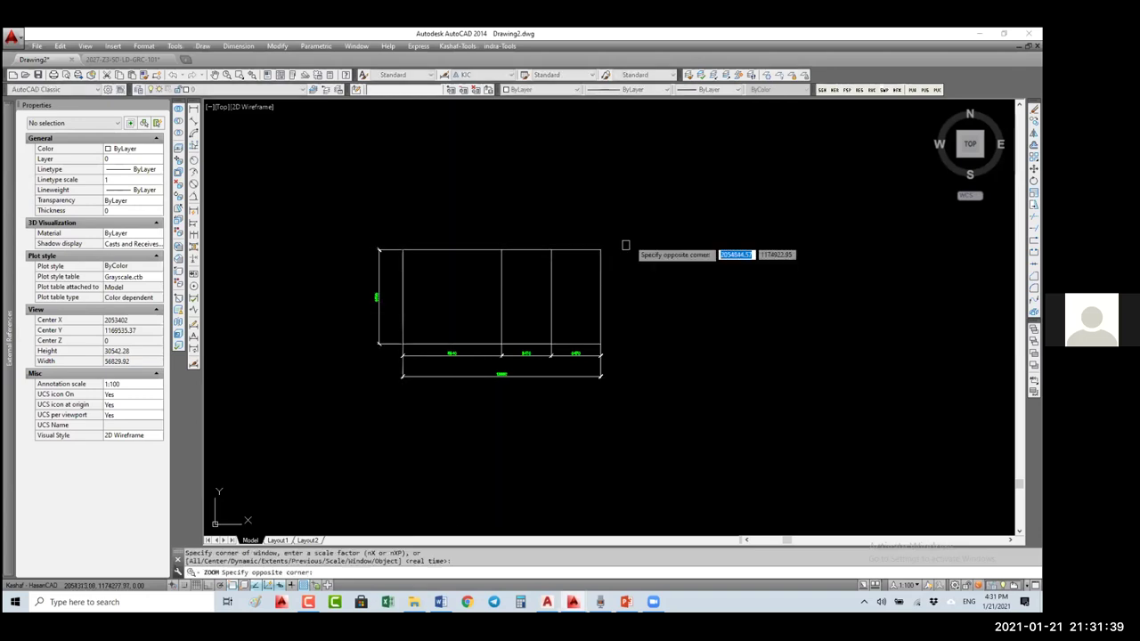
click(396, 401)
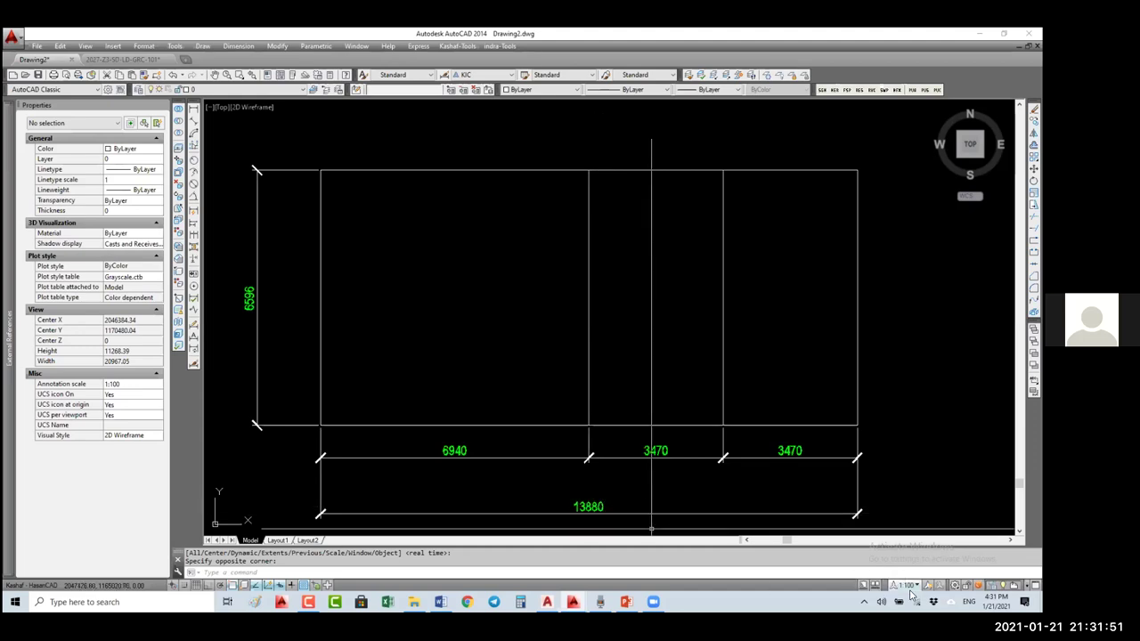
- Add a scale named 1:200 with paper units 1 and drawing units 200 to the scale list
click(907, 585)
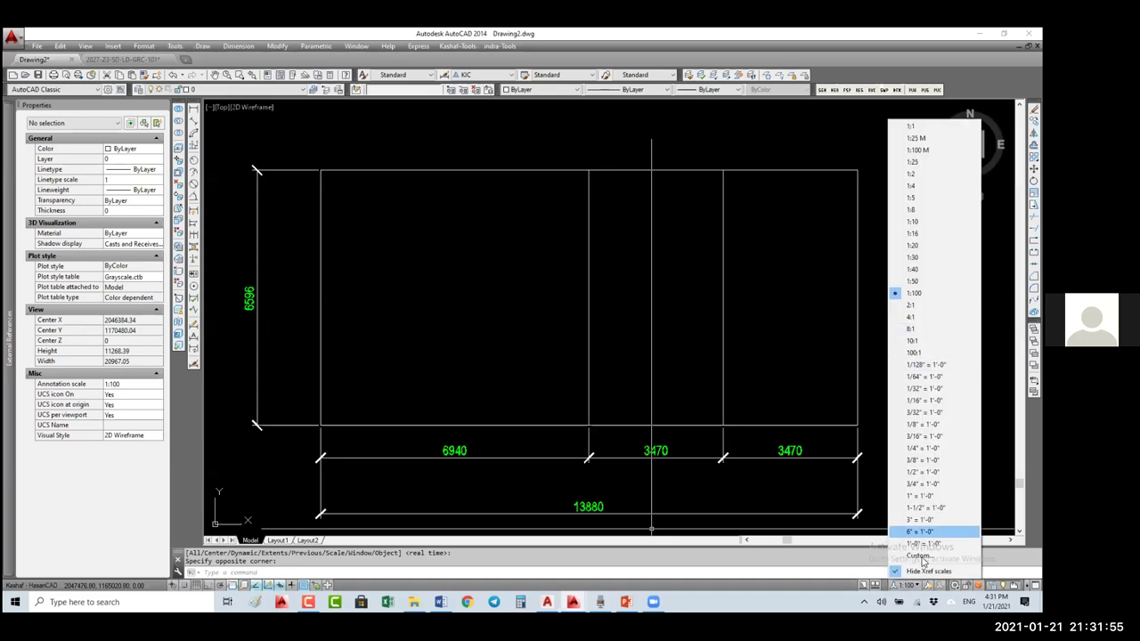
click(920, 557)
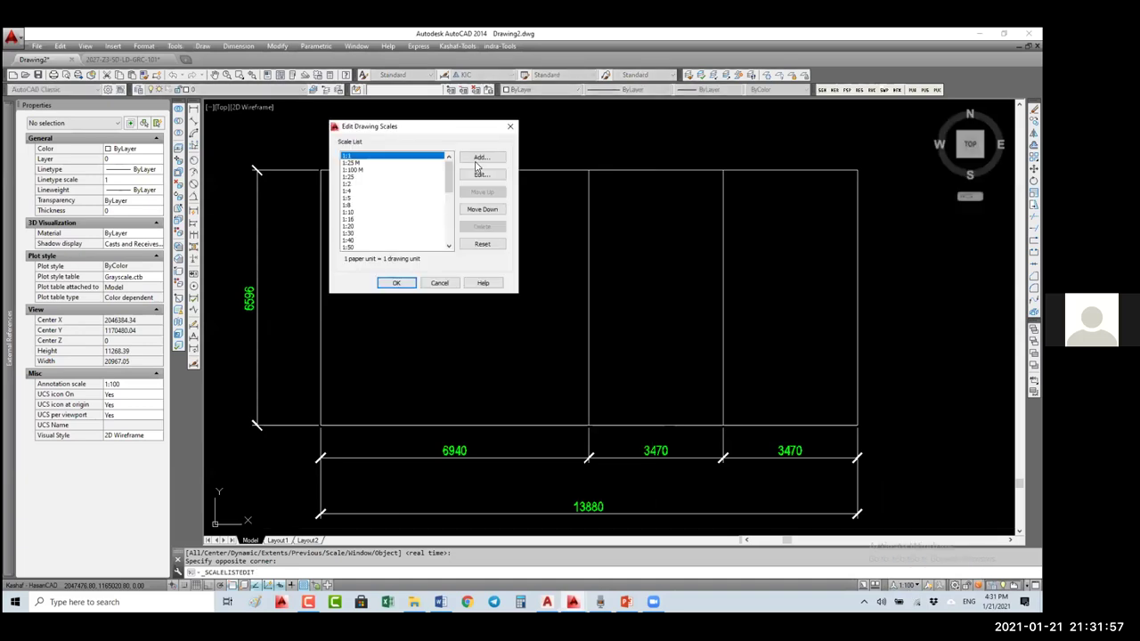
click(476, 160)
text(1)
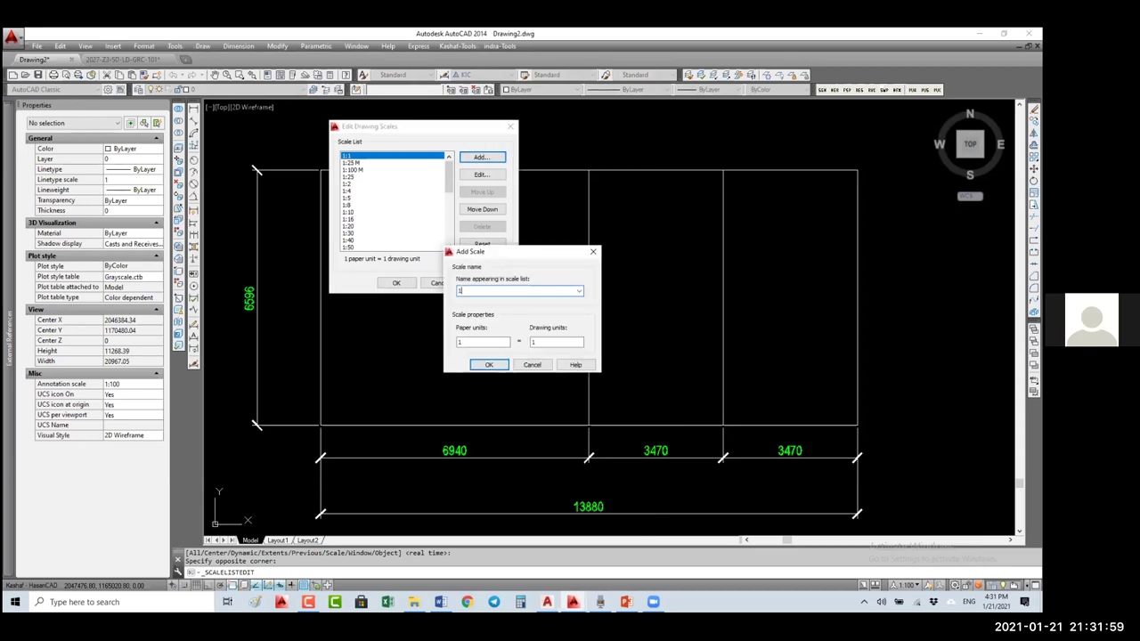
text(:200)
key(Tab)
key(Tab)
text(20)
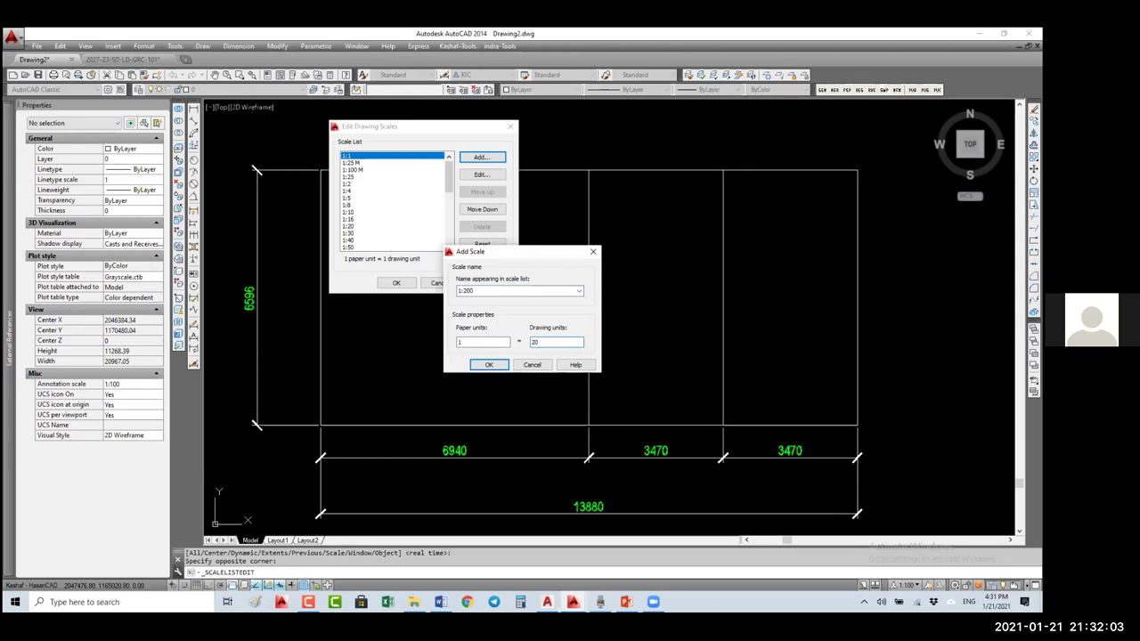
text(0)
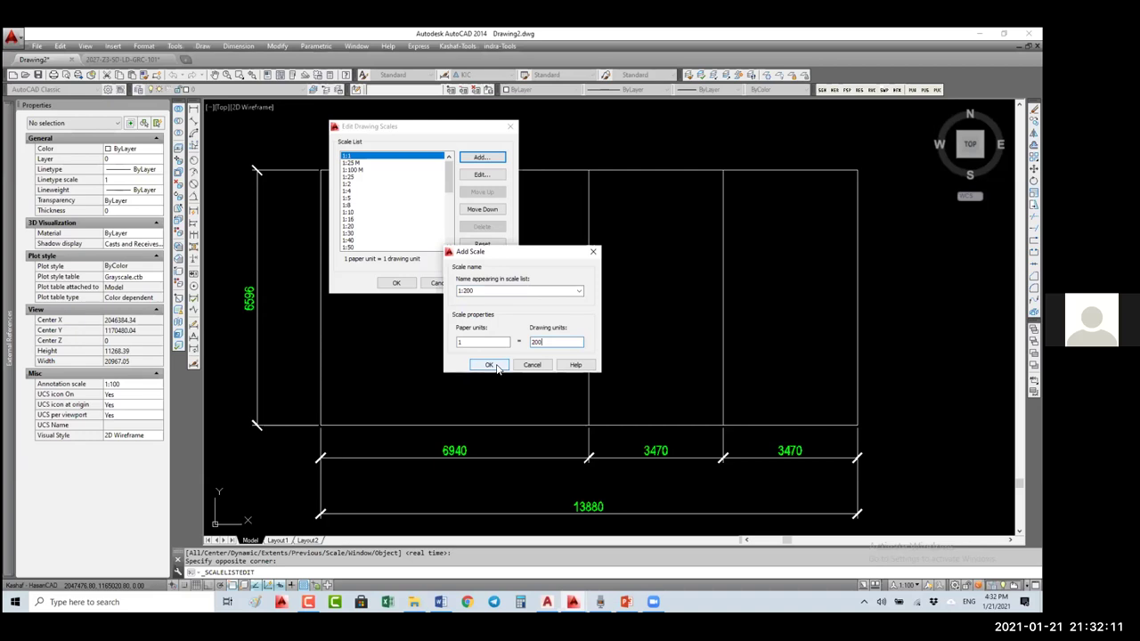
click(497, 367)
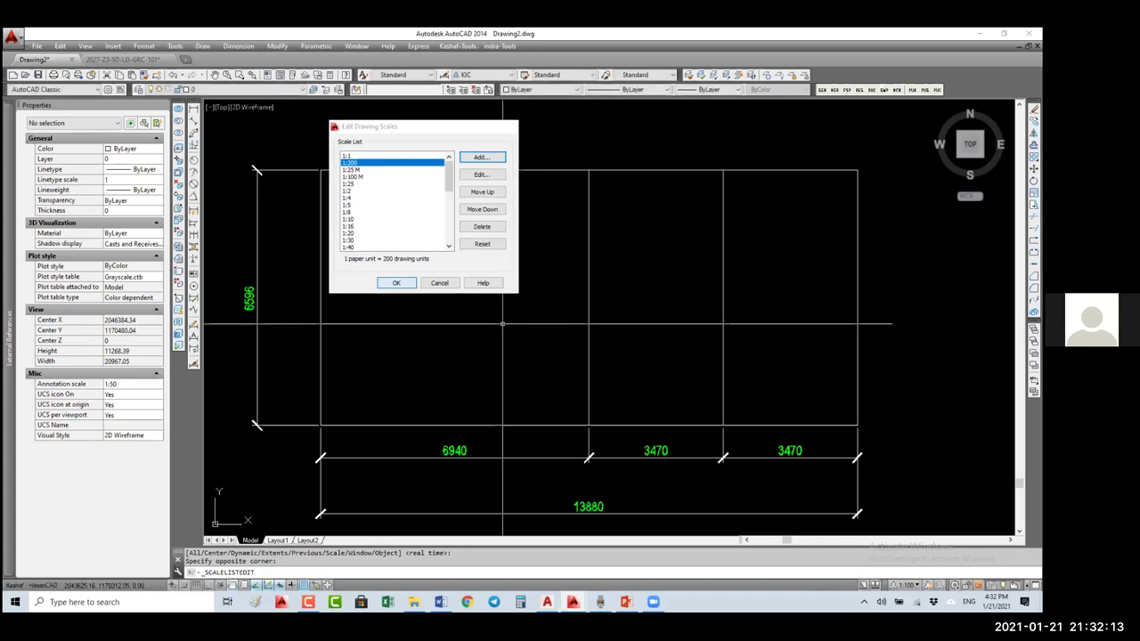
key(Return)
middle_drag(527, 374, 512, 356)
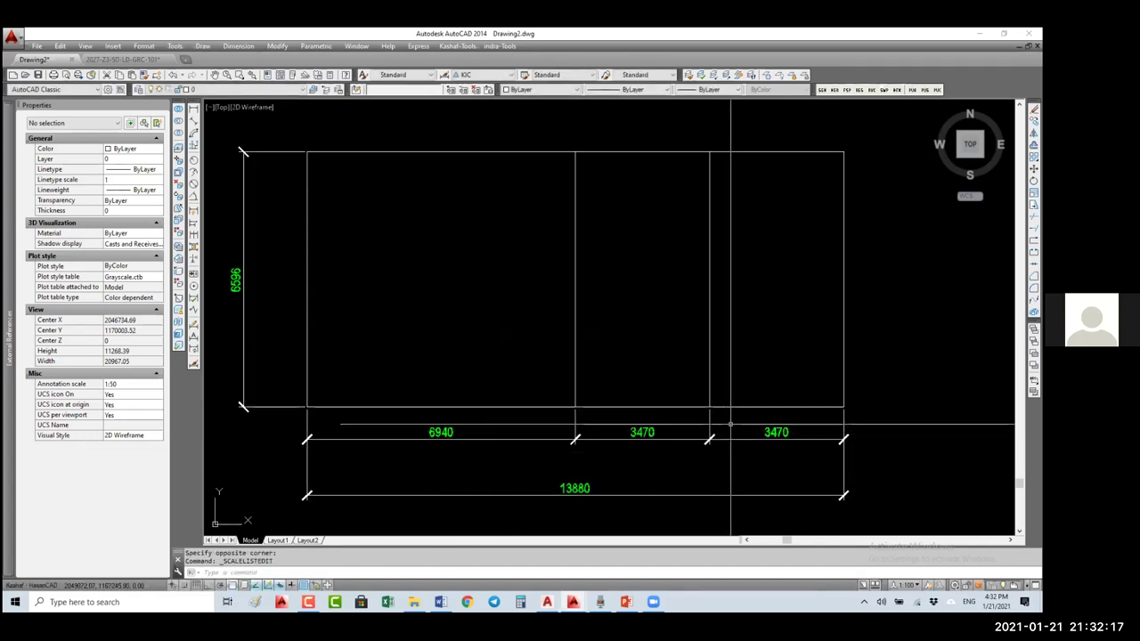
- Select the 13880 and 6596 dimensions and add 1:200 to their annotative scales
drag(731, 425, 294, 481)
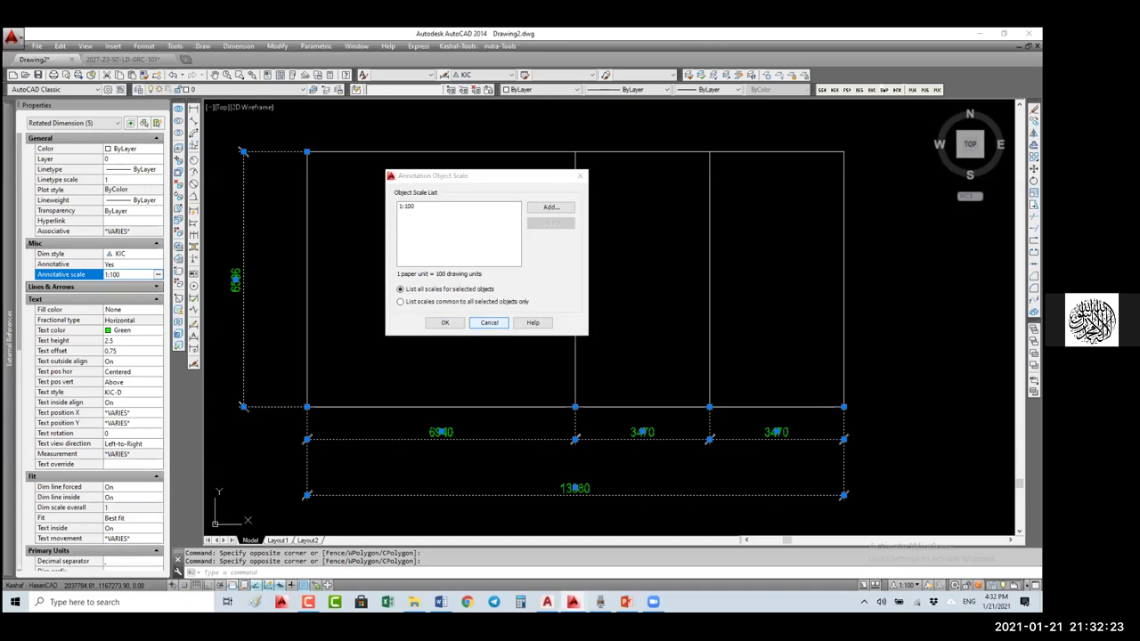
key(Escape)
click(458, 495)
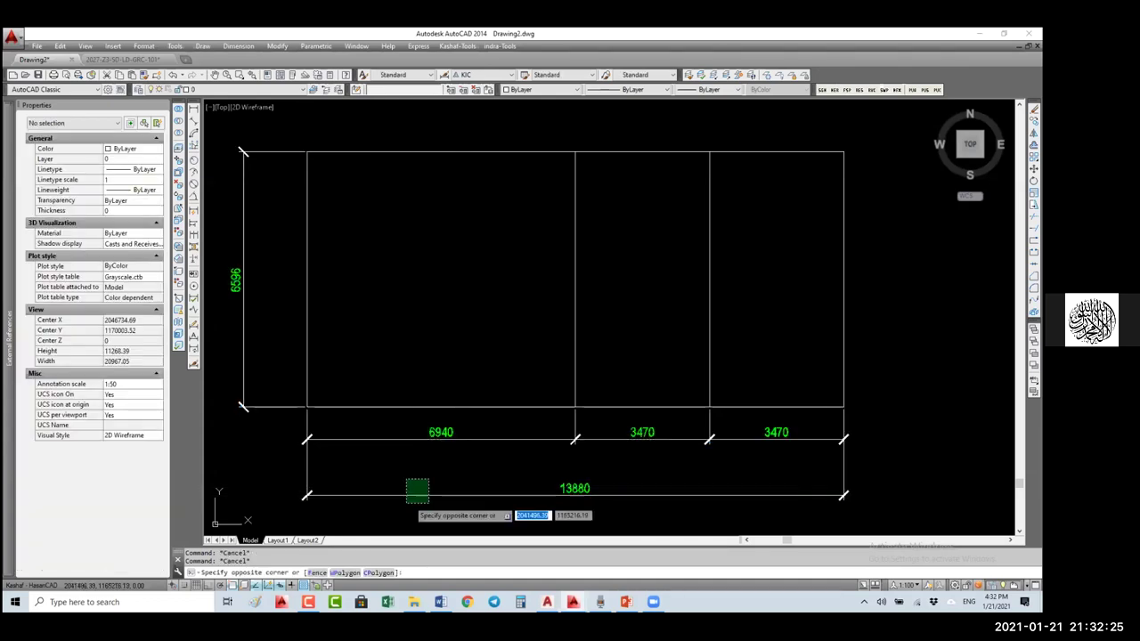
click(236, 281)
click(133, 275)
click(158, 275)
click(550, 207)
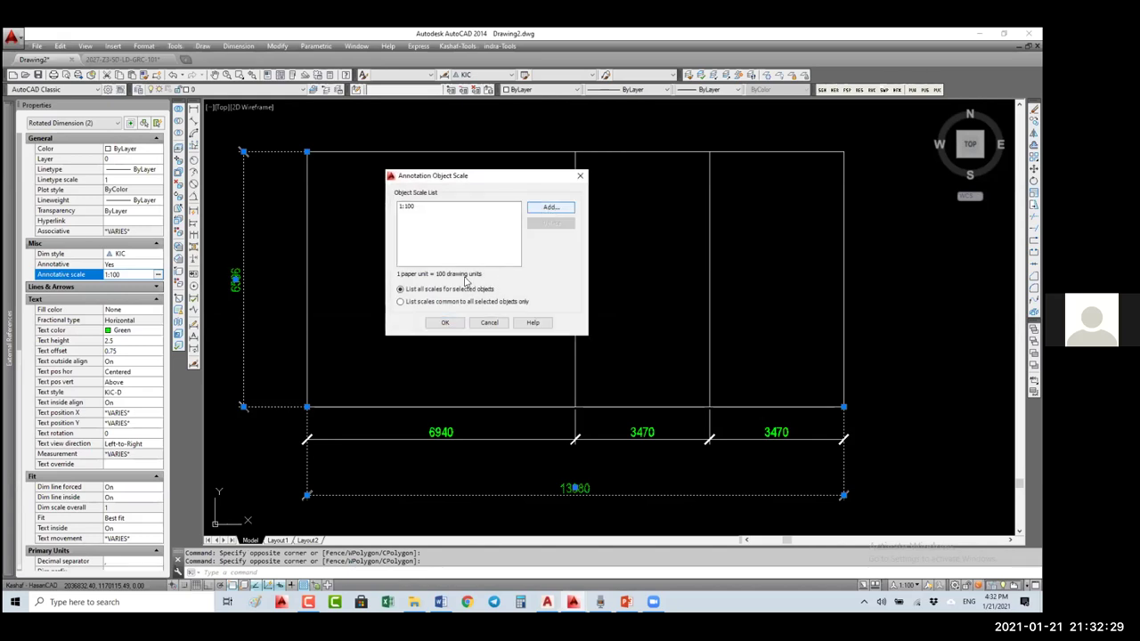
click(464, 272)
click(468, 376)
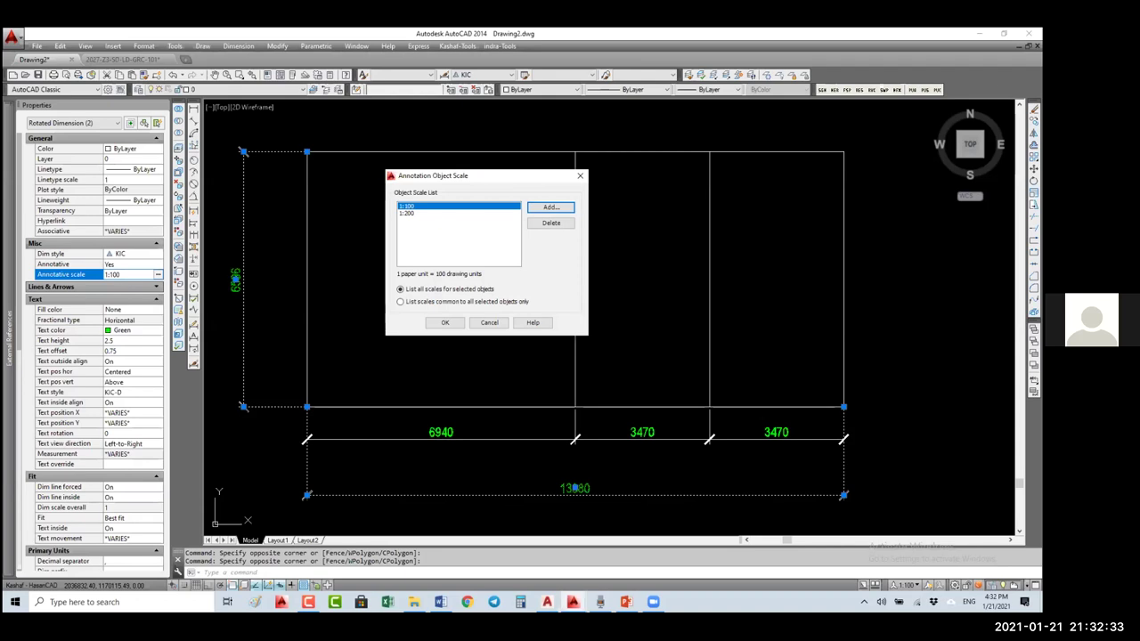
click(444, 322)
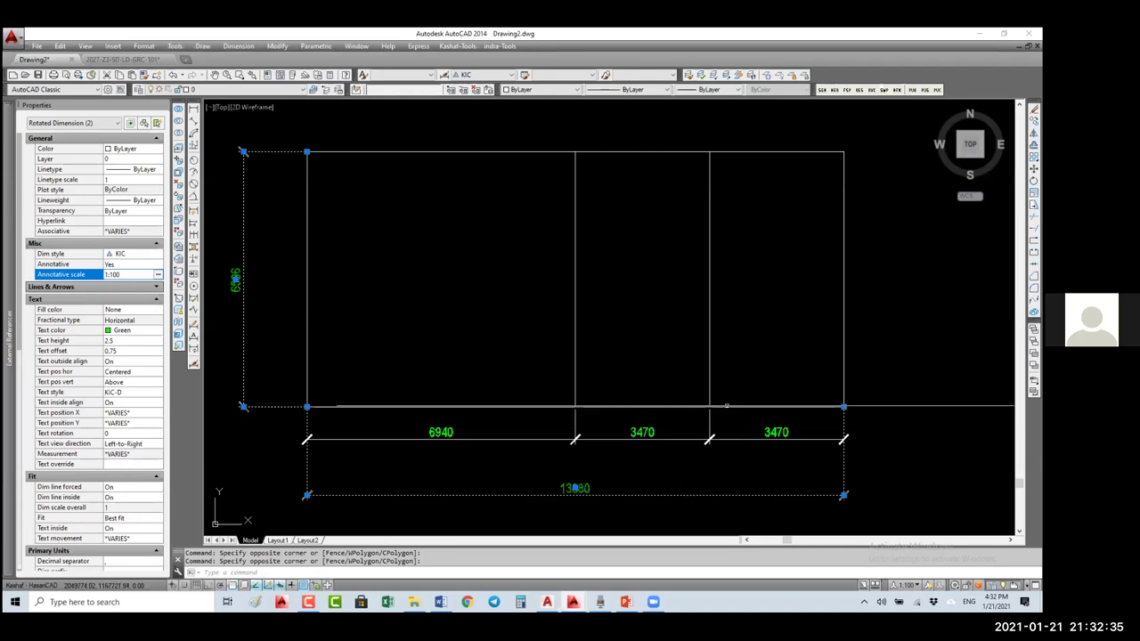
key(Escape)
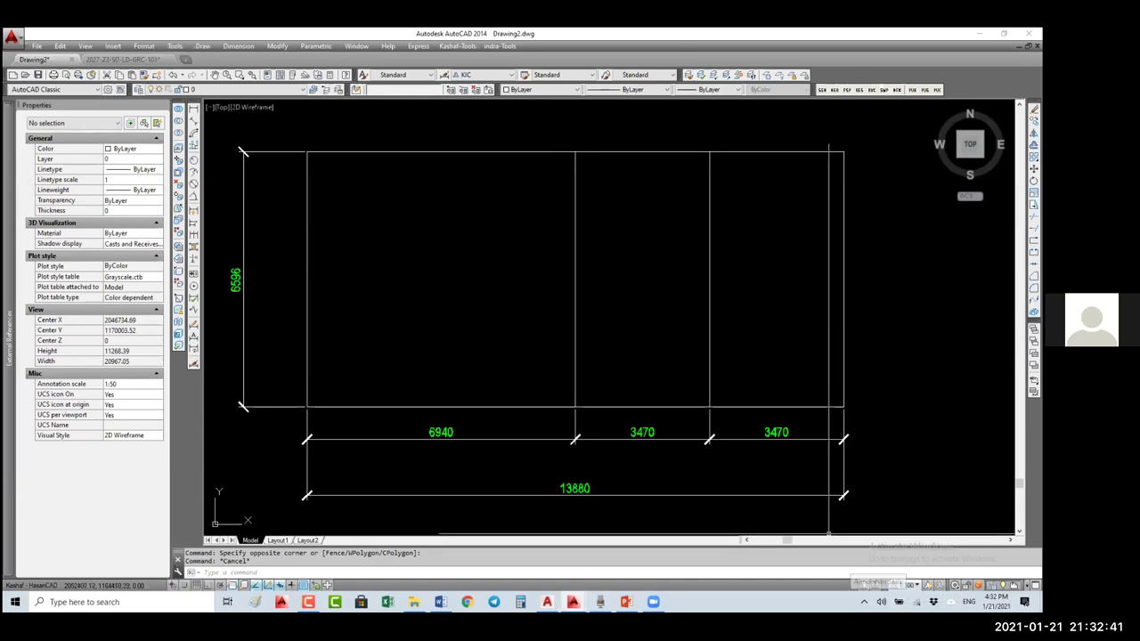
click(927, 585)
click(913, 585)
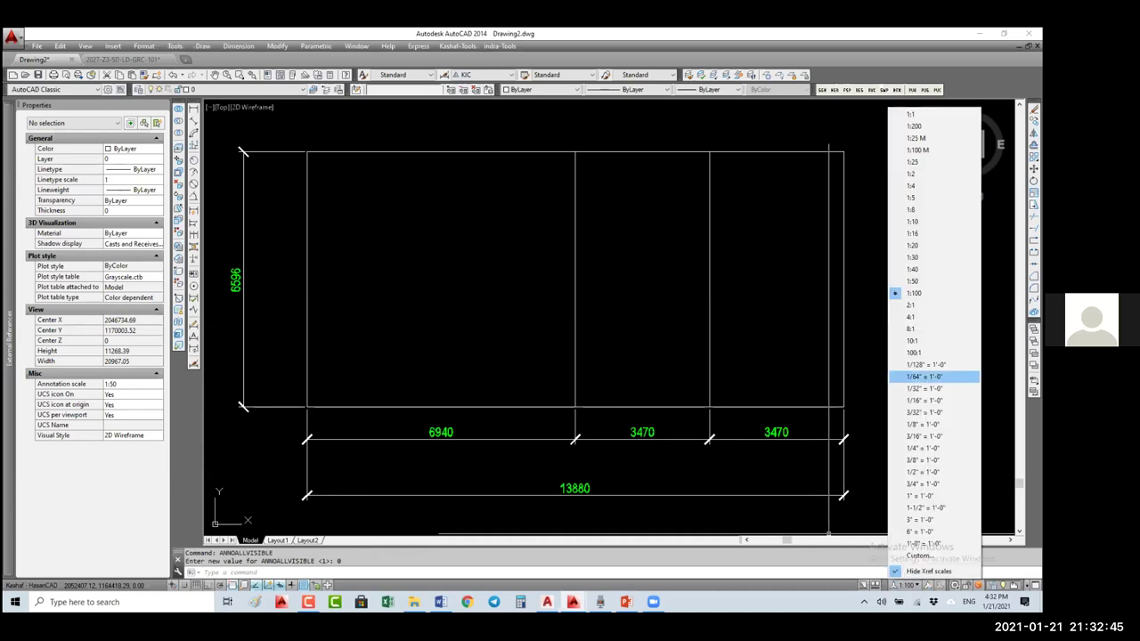
click(915, 125)
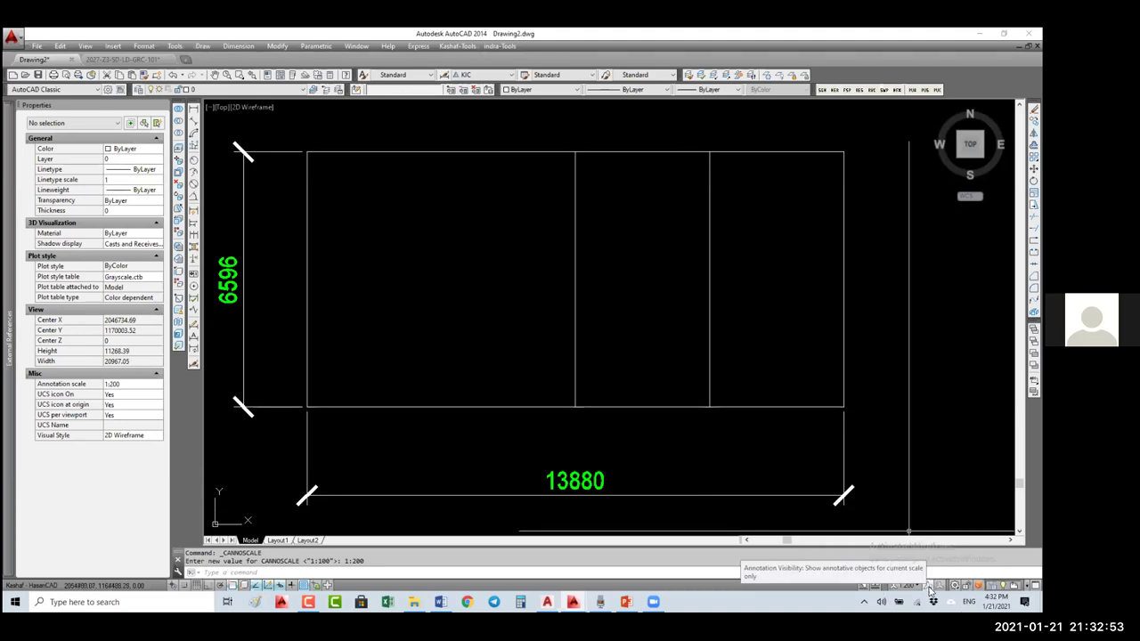
click(929, 588)
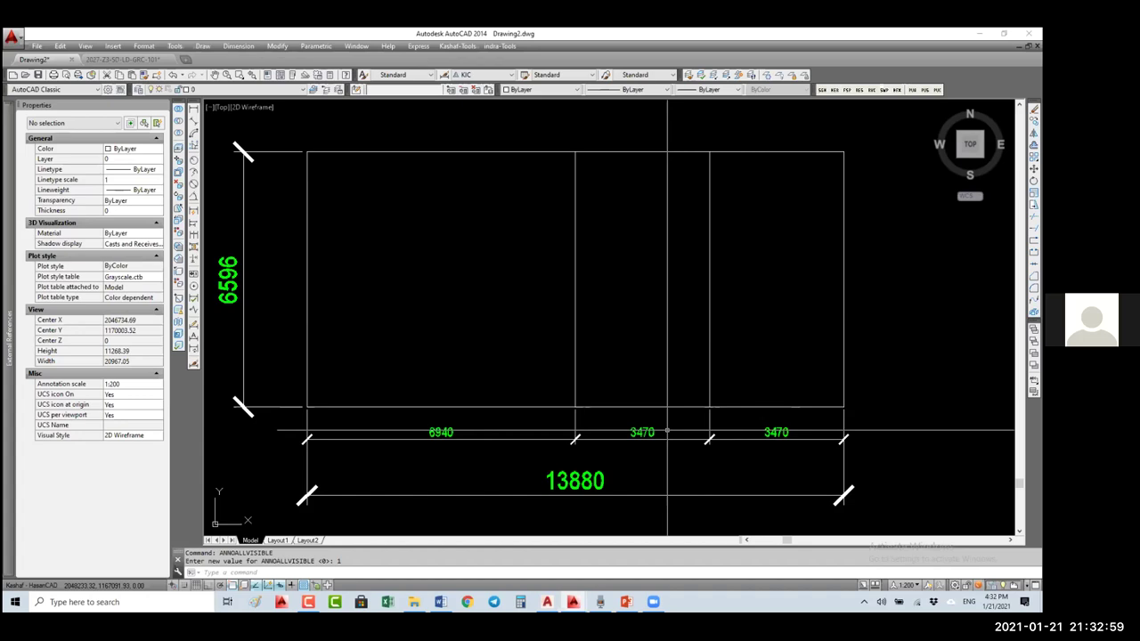
click(907, 587)
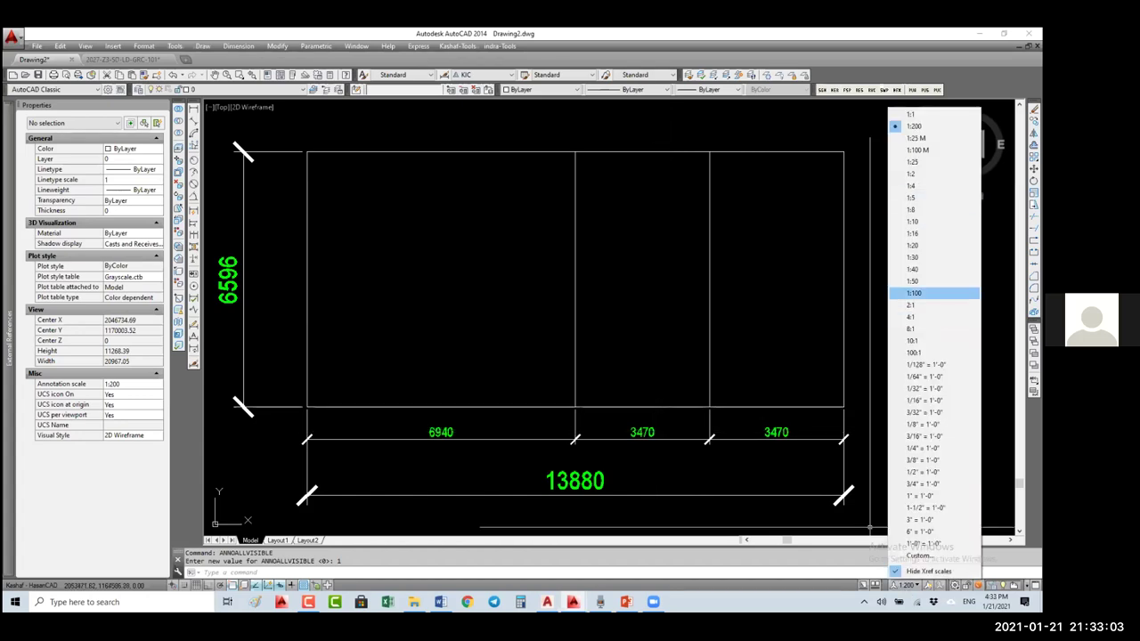
click(917, 294)
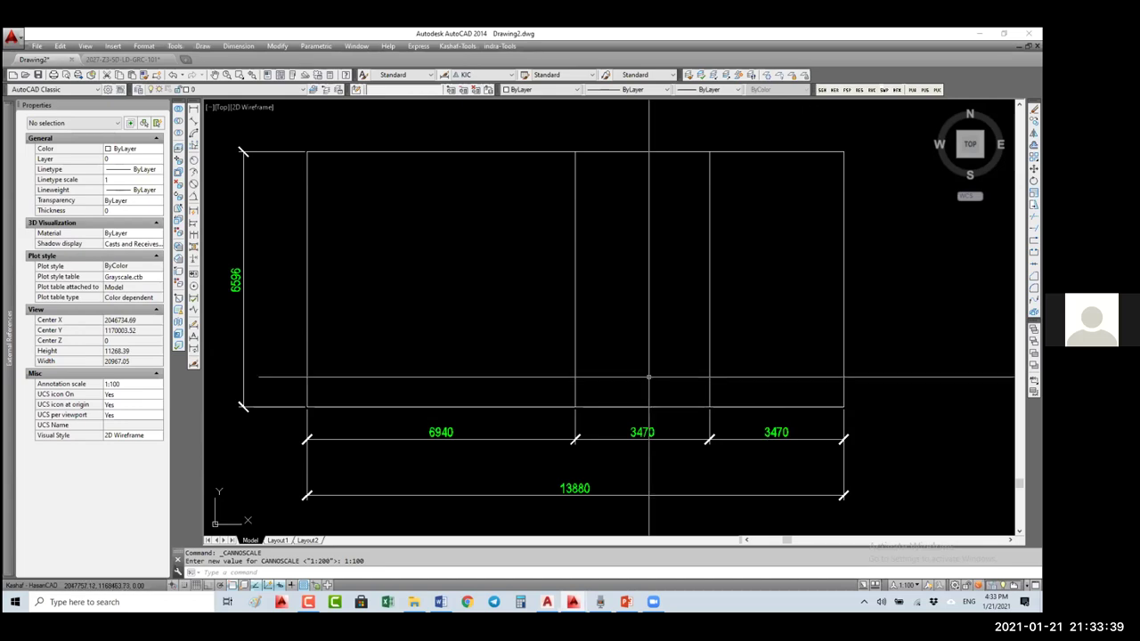
- Create multiline text reading 'BIMArabia' in a box inside the plan
text(mt)
key(Return)
click(376, 211)
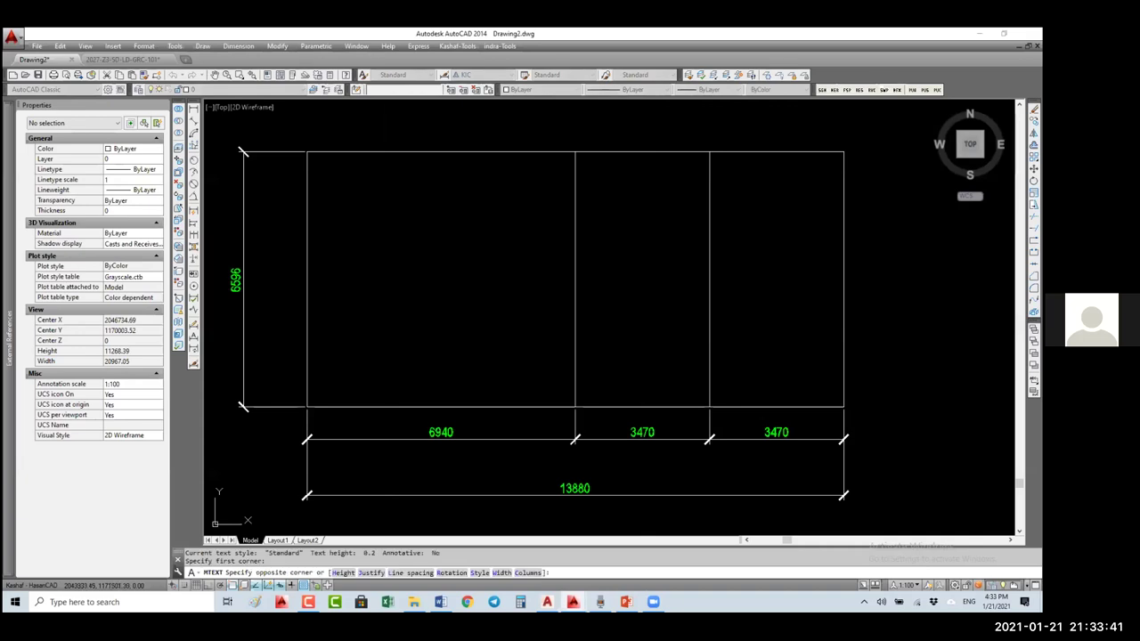
click(499, 261)
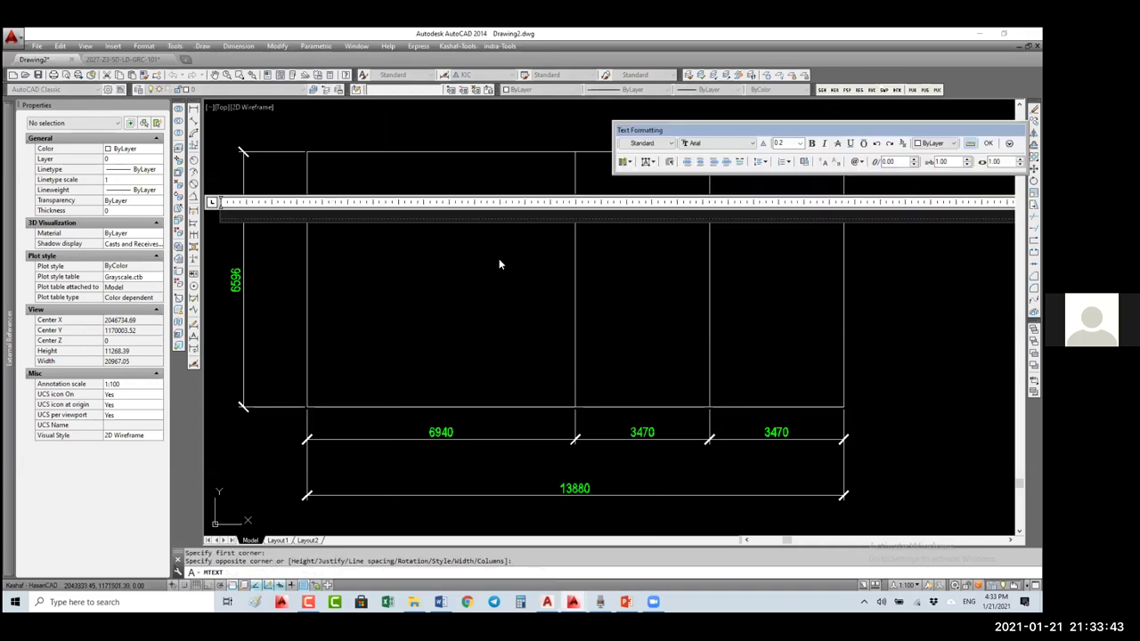
text(bim)
key(BackSpace)
key(BackSpace)
key(BackSpace)
text(BIMArabia)
click(423, 192)
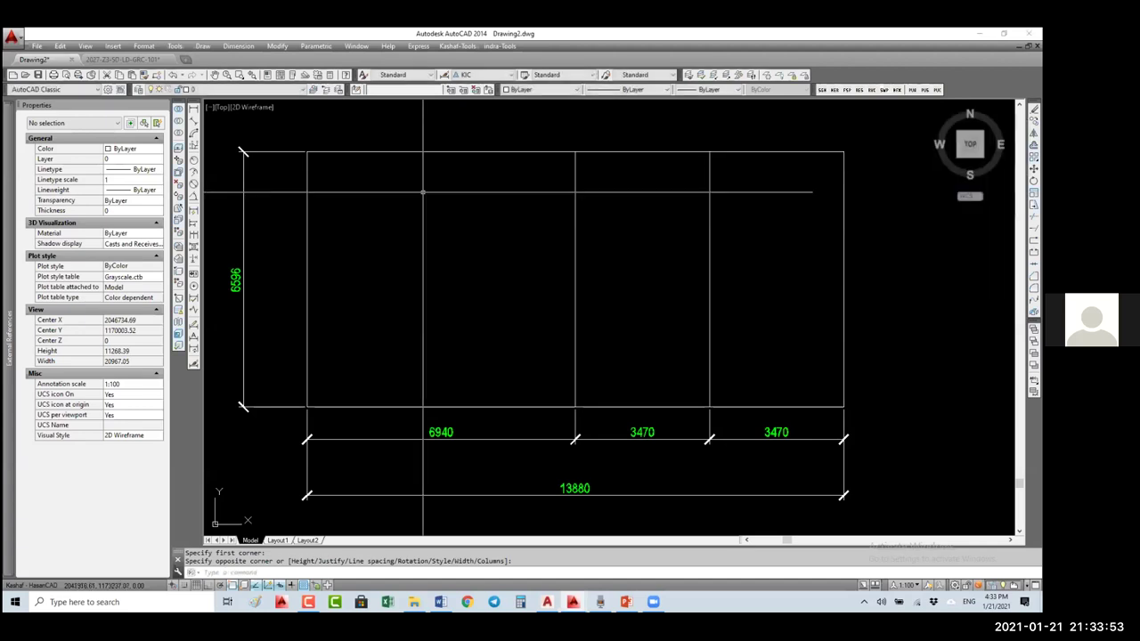
- Explode the BIMArabia multiline text and select the result for editing
text(x)
key(Return)
click(376, 211)
click(348, 236)
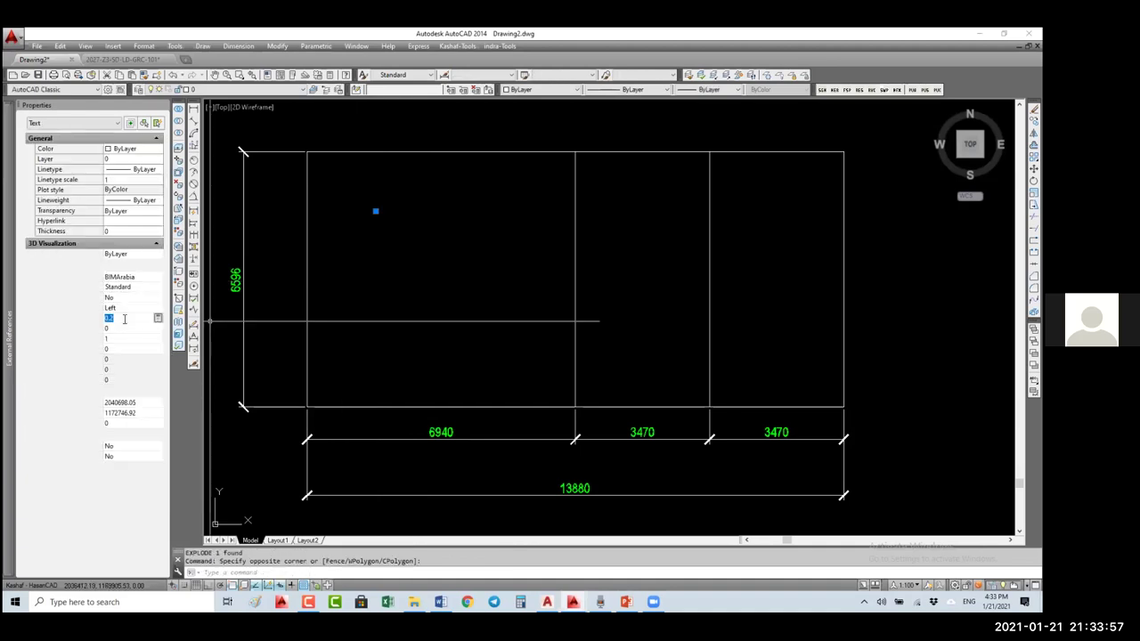
click(127, 319)
key(Tab)
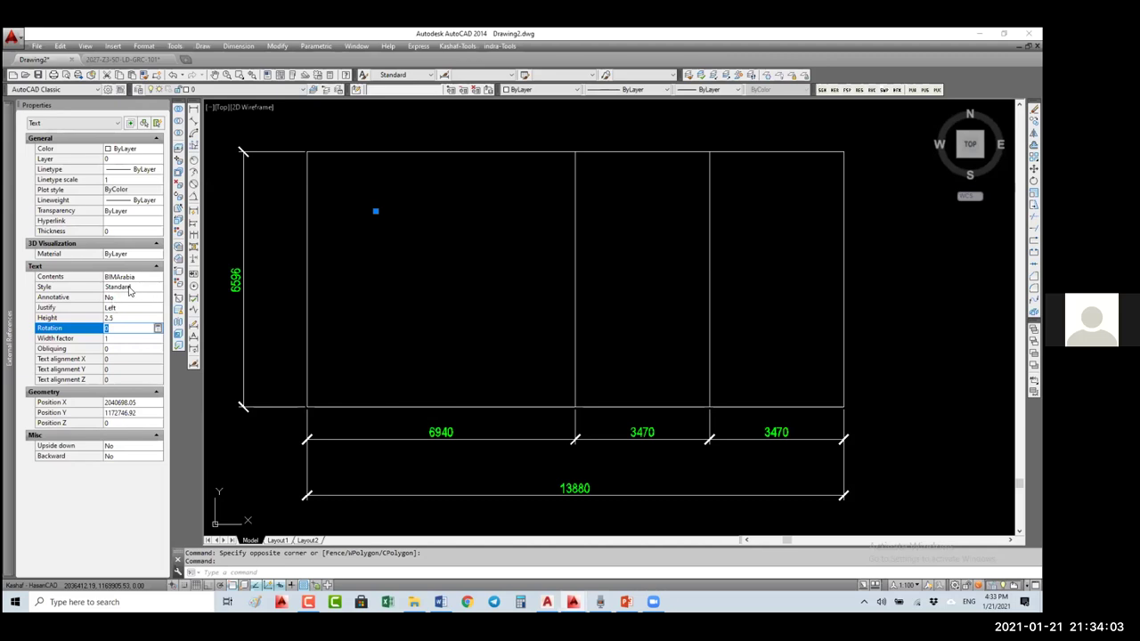
- Set the text's style to KIC and its paper text height to 2.5
click(129, 290)
click(129, 291)
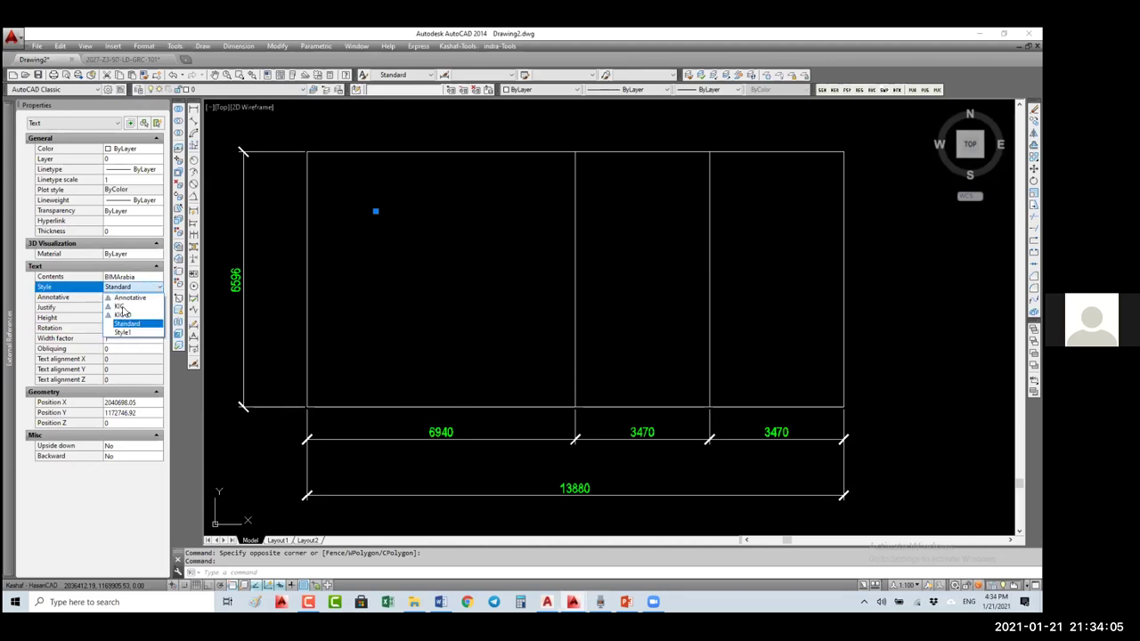
click(120, 306)
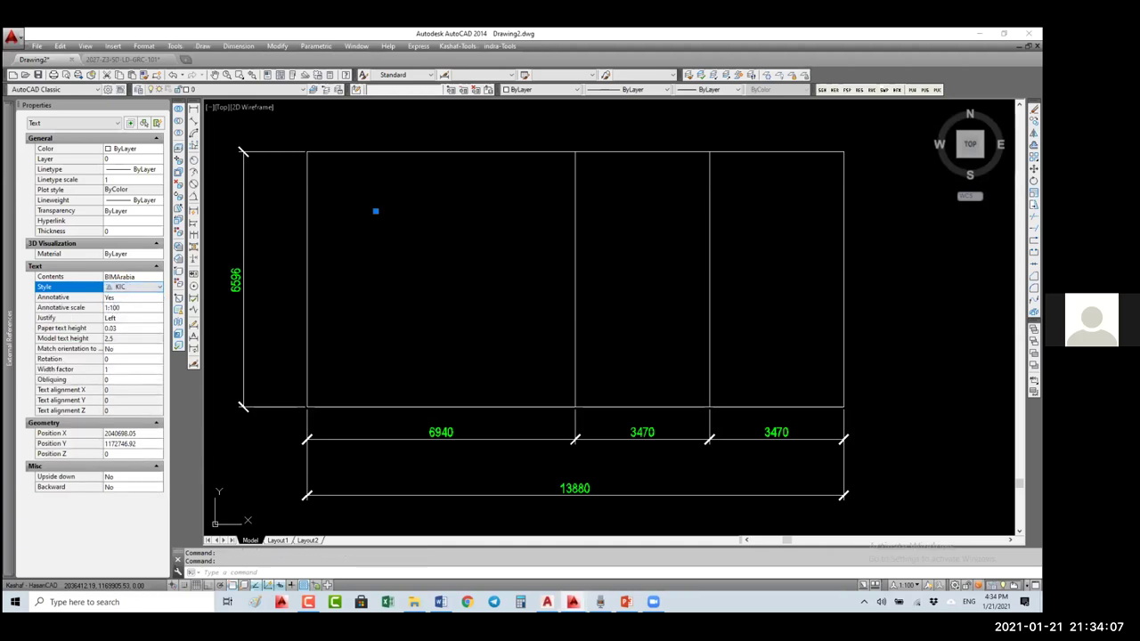
click(123, 328)
text(2.5)
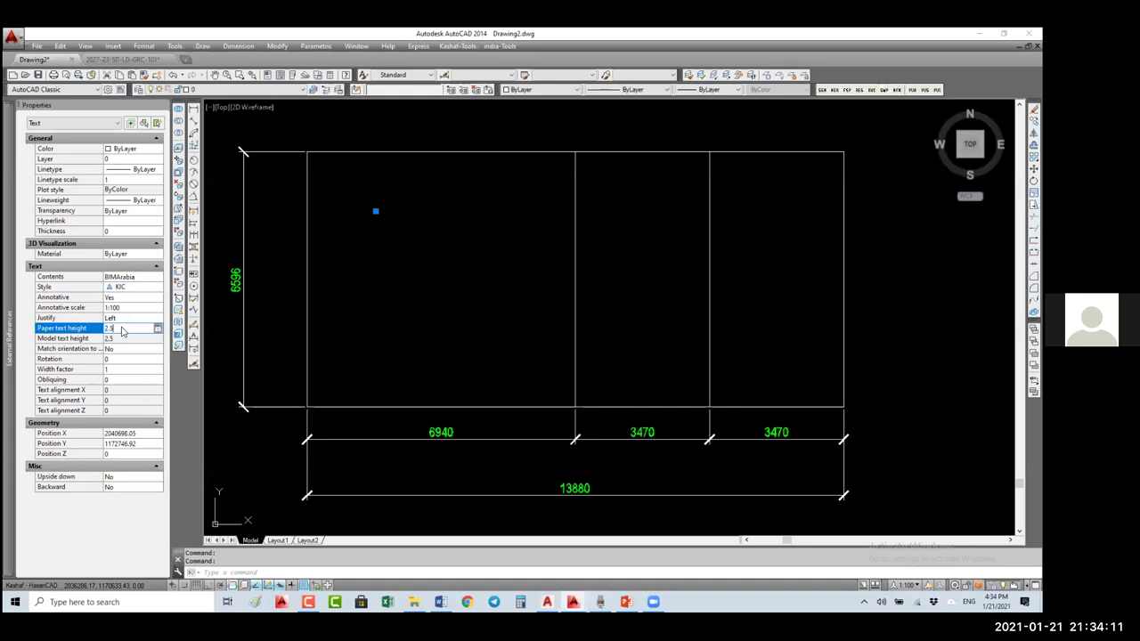
key(Return)
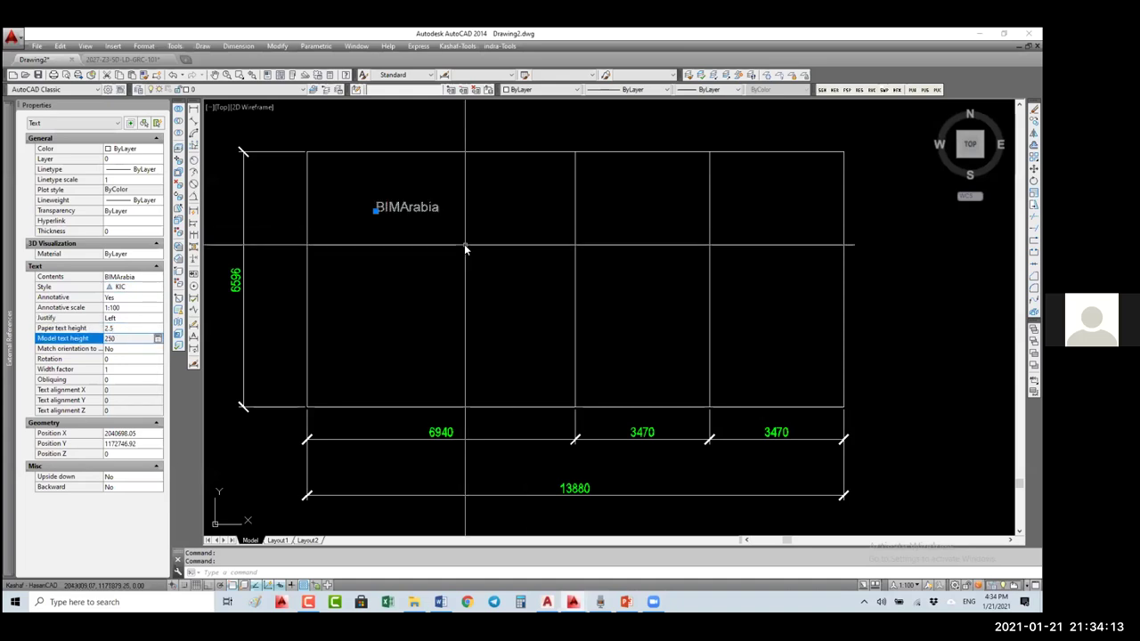
text(v)
key(BackSpace)
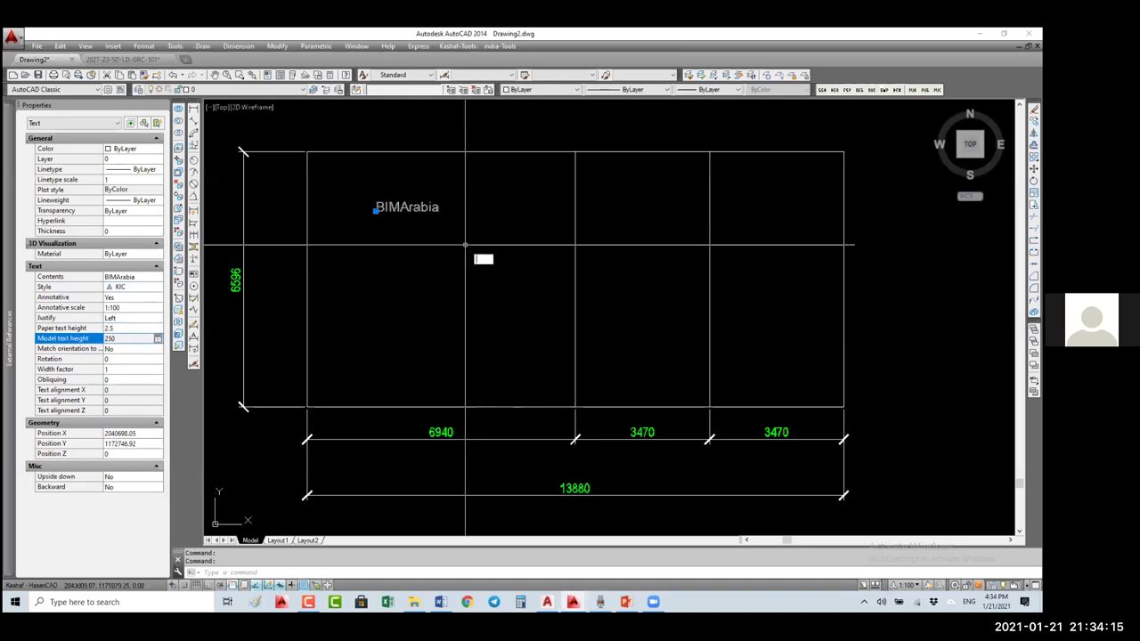
- Copy the BIMArabia text to a spot just below the original
text(co)
key(Return)
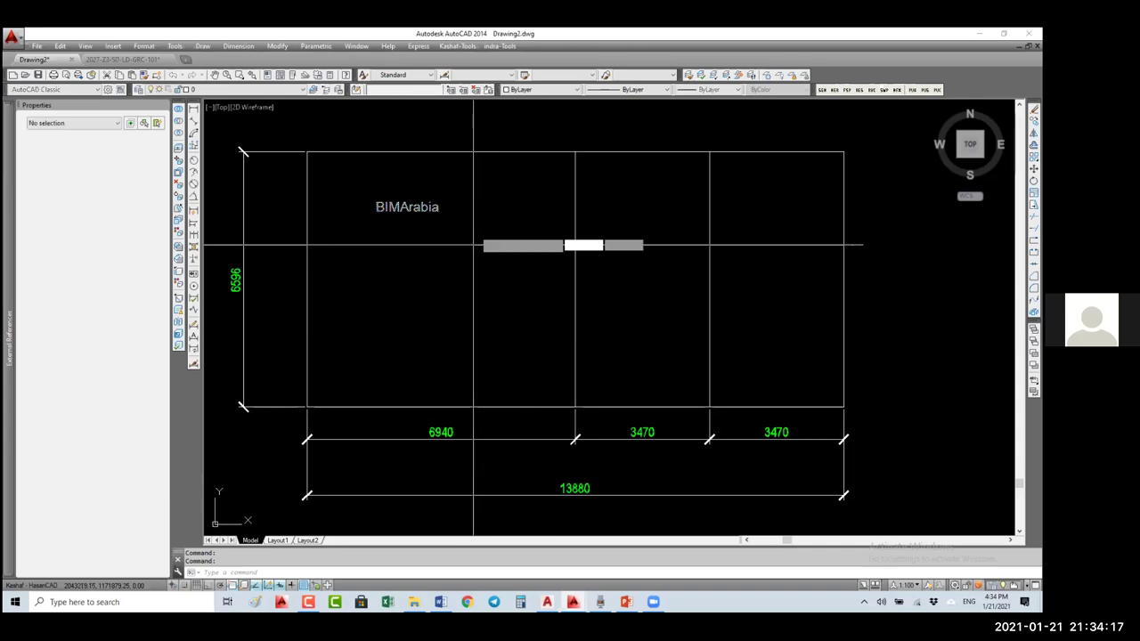
click(474, 232)
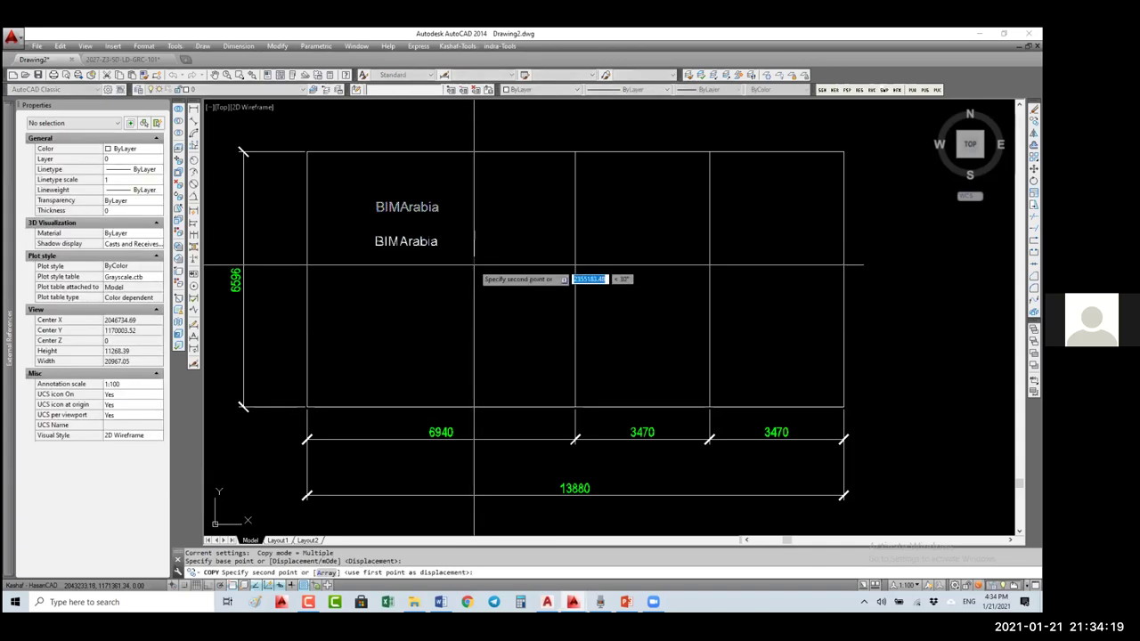
click(474, 265)
key(Escape)
drag(357, 191, 455, 254)
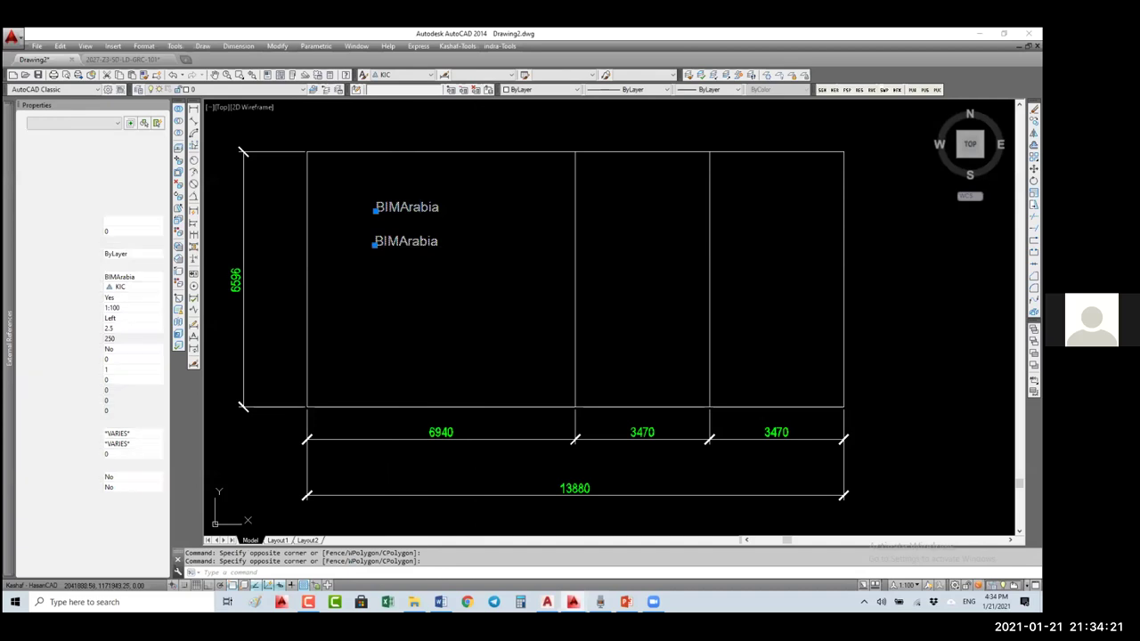
- Relabel the upper text 'BIMArabia 1:100'
double_click(407, 207)
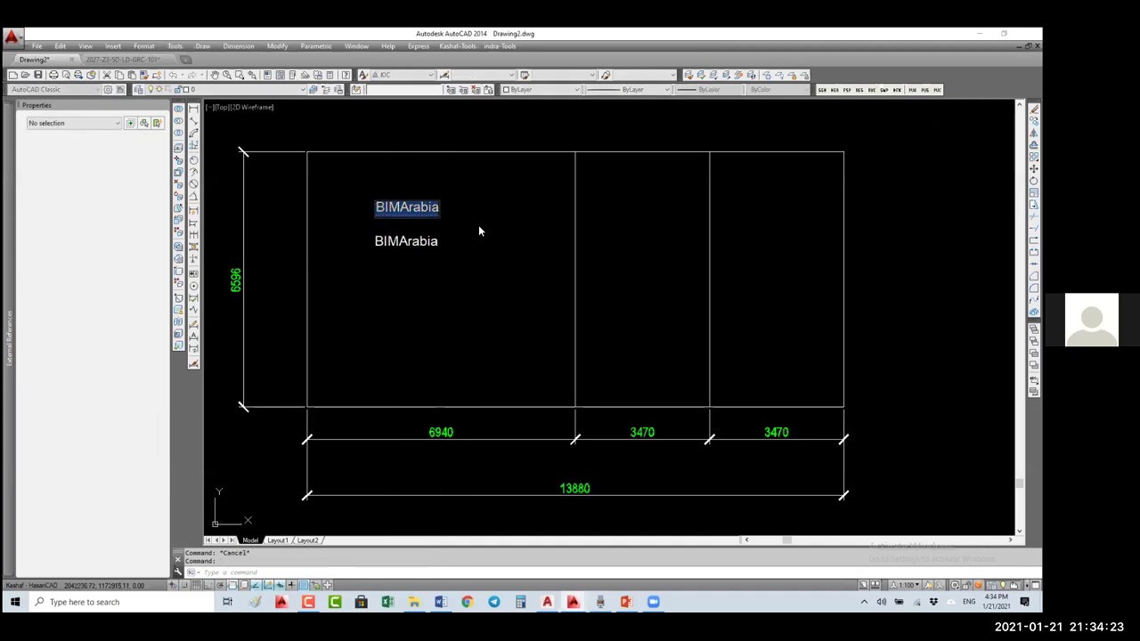
key(End)
text(1)
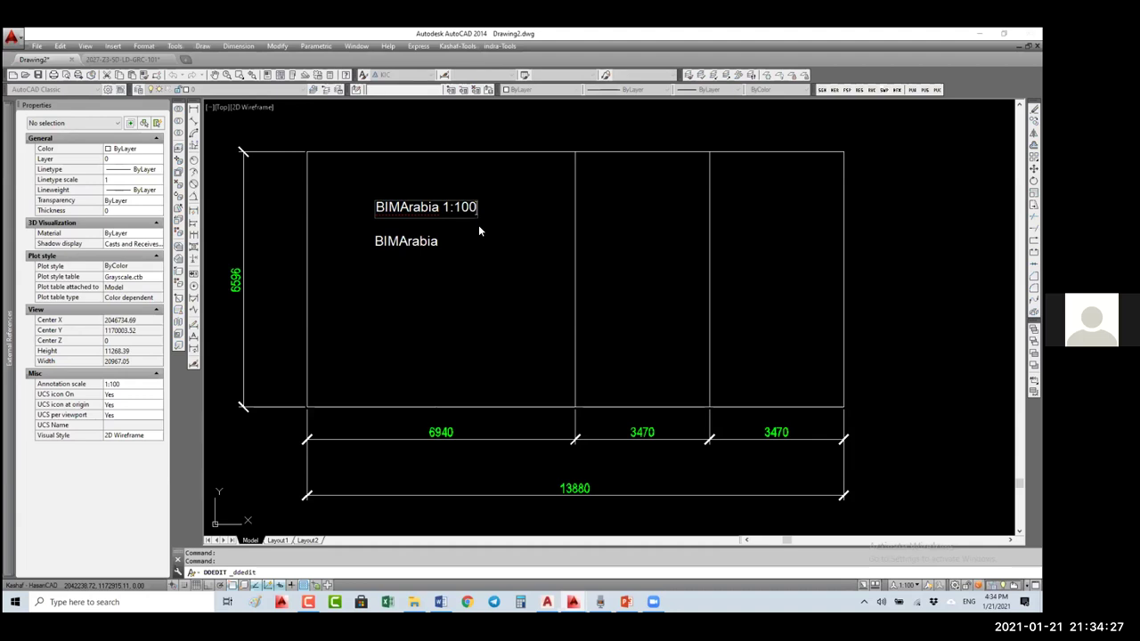
key(Return)
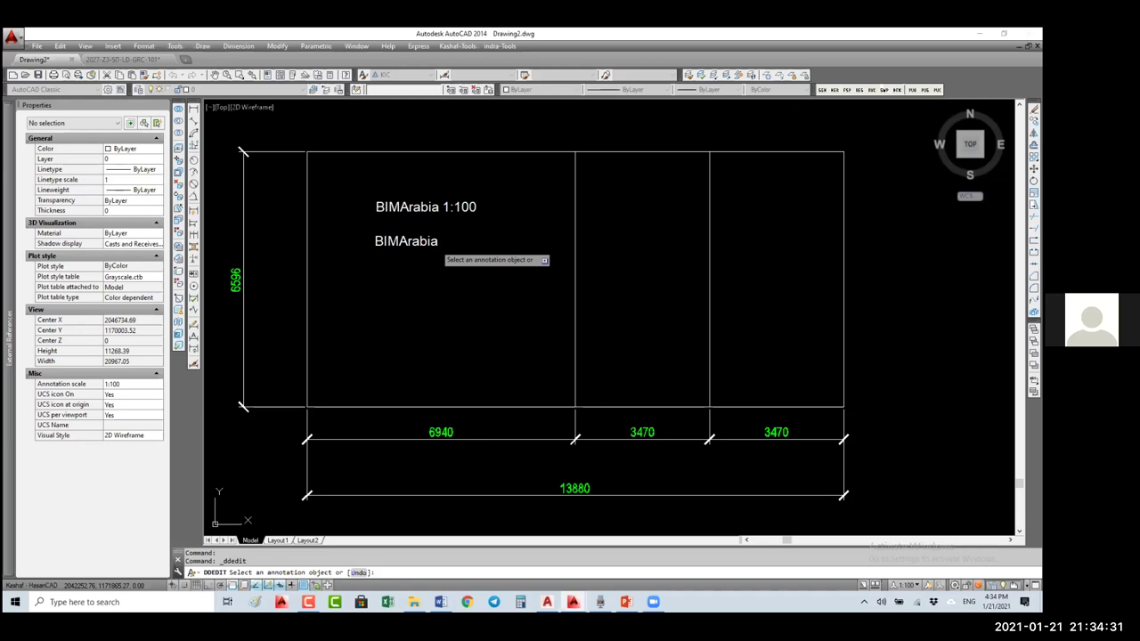
- Change the lower text to read 'BIMArabia 1:100 + 1:200'
click(450, 243)
click(451, 242)
text(1:100 + 1:200)
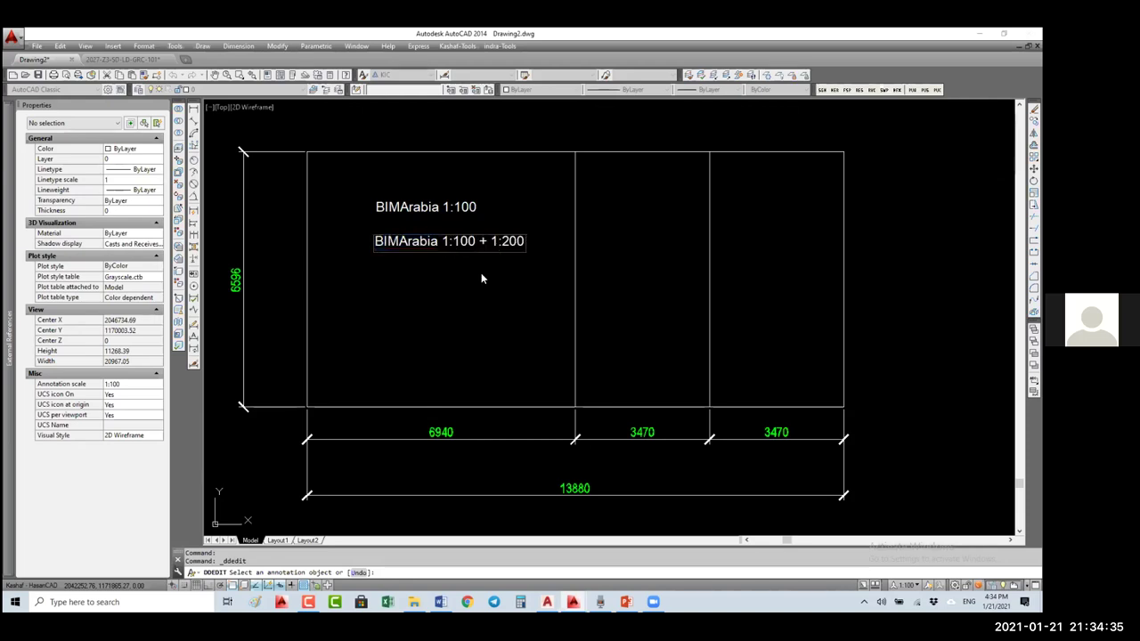
key(Return)
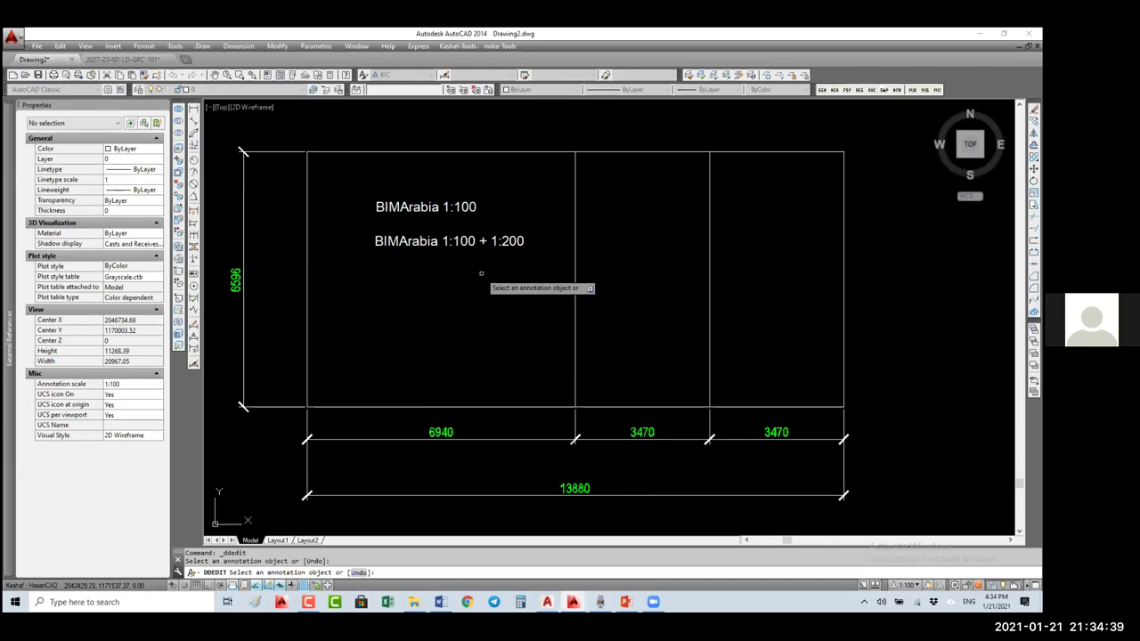
- View each BIMArabia text's annotation scale list, then turn Annotation Visibility off
key(Escape)
click(377, 206)
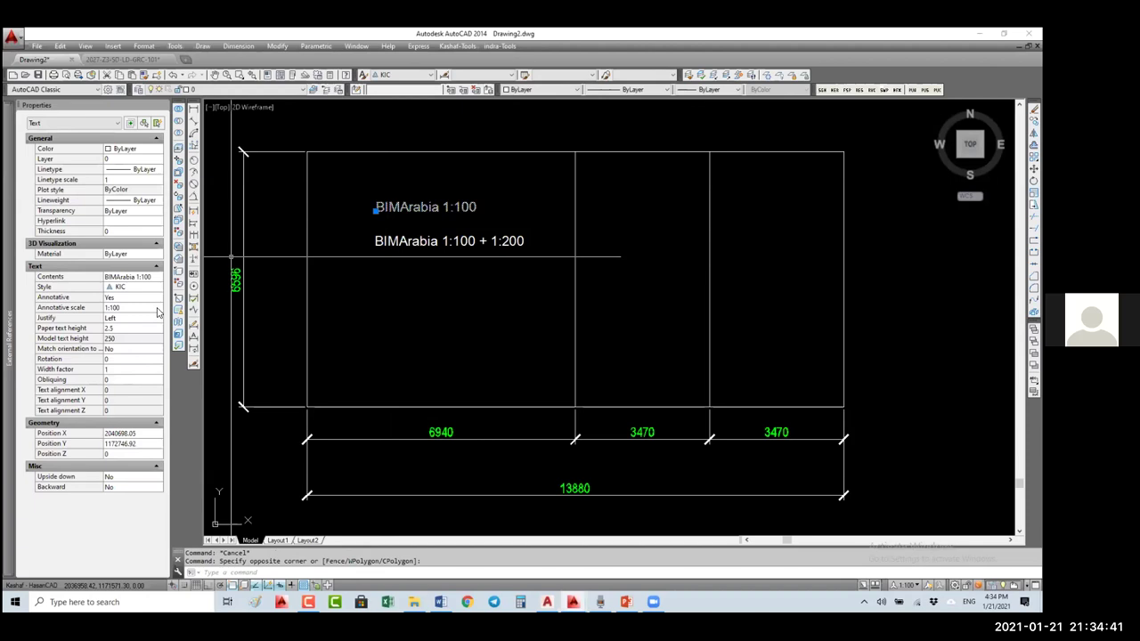
click(134, 308)
click(158, 307)
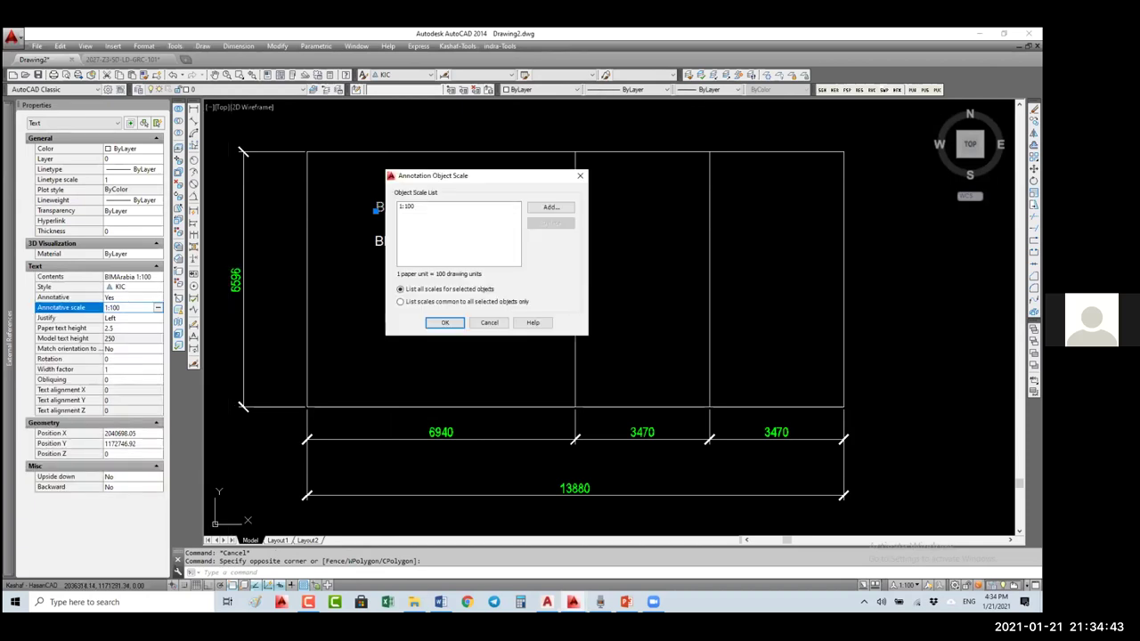
key(Return)
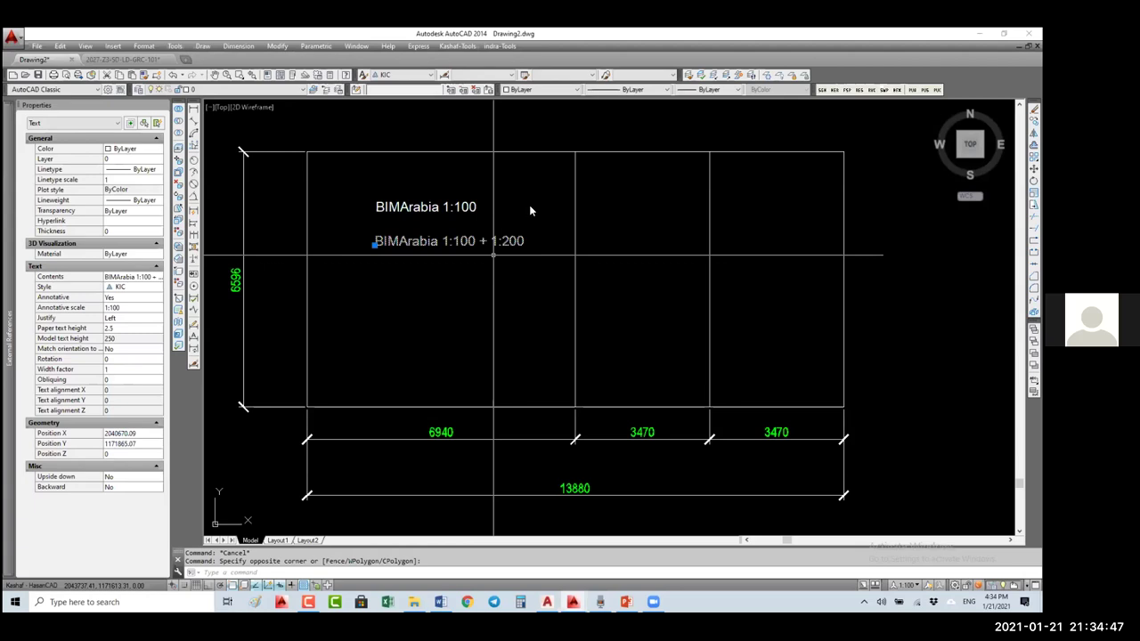
click(158, 308)
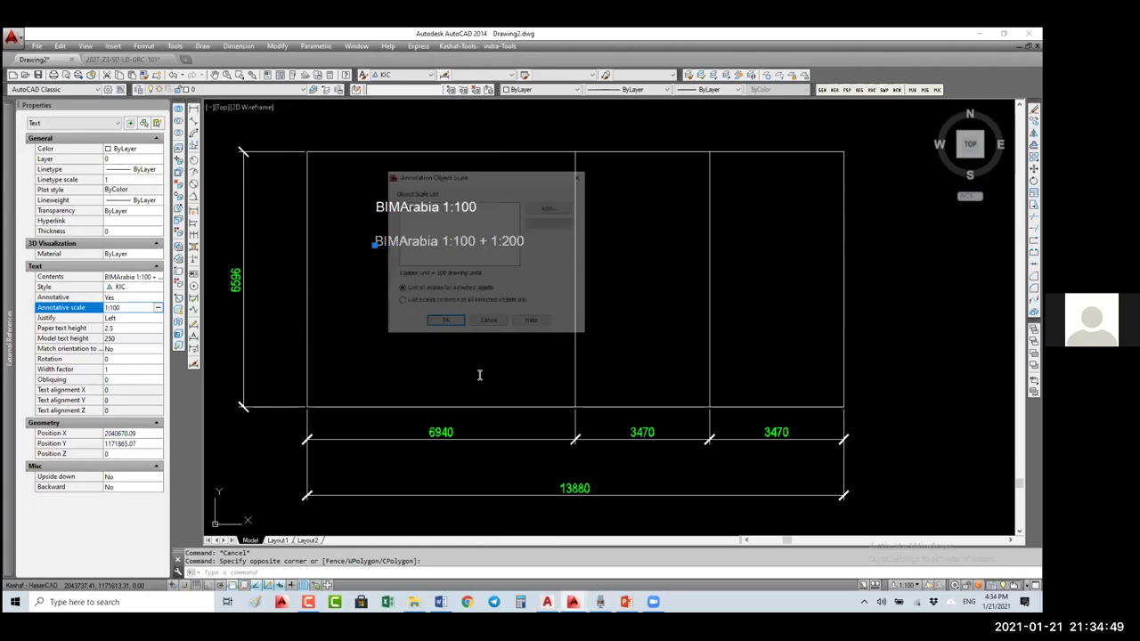
click(445, 322)
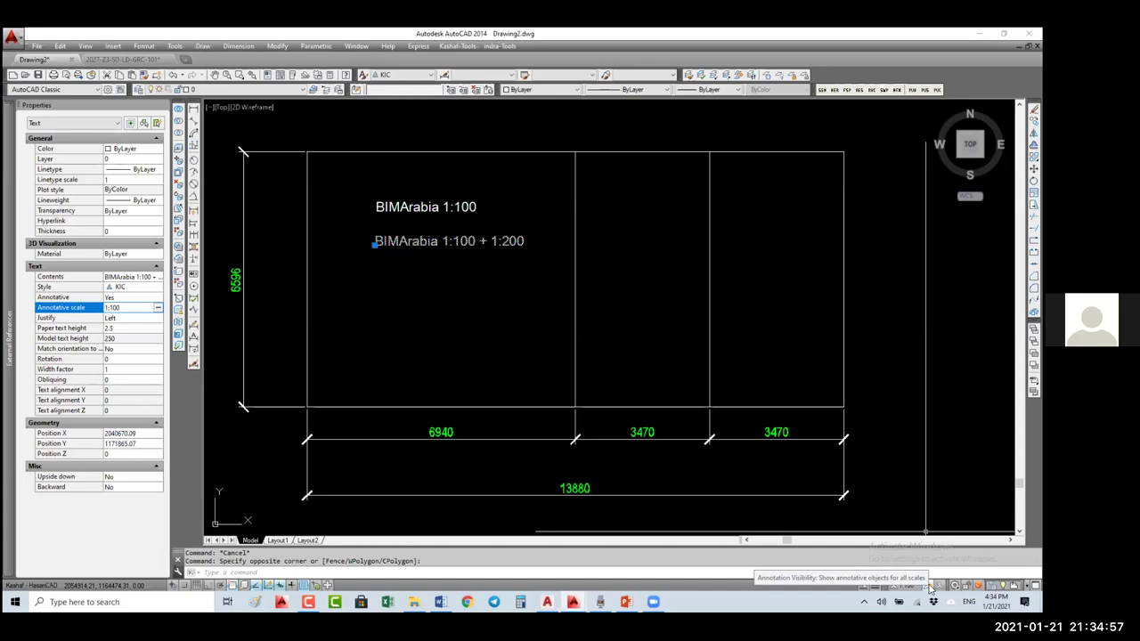
click(930, 587)
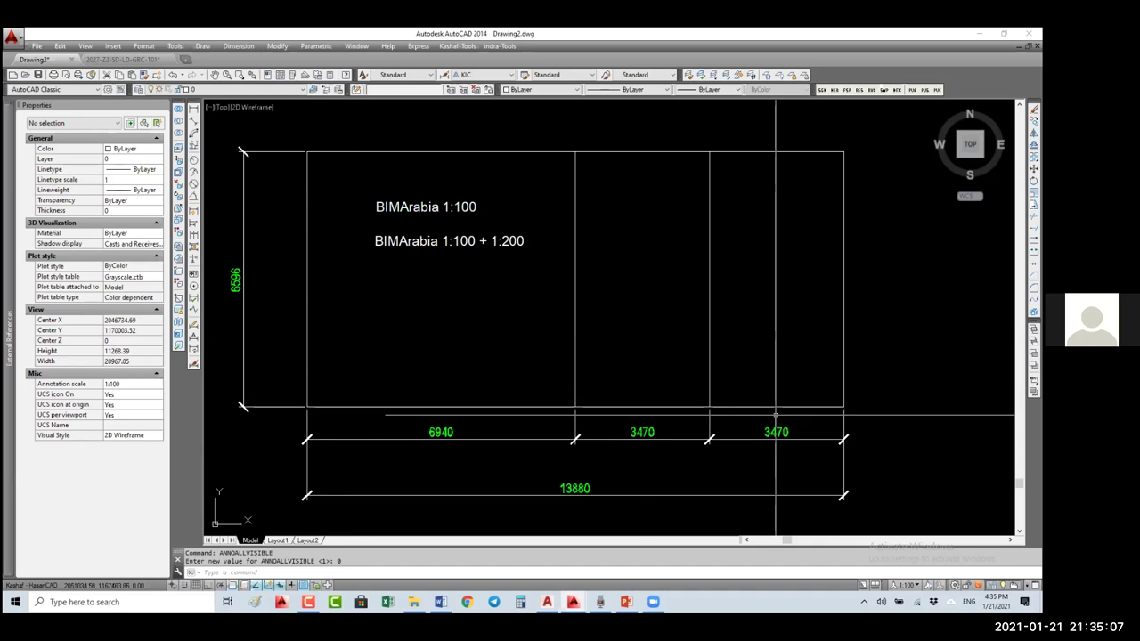
click(907, 585)
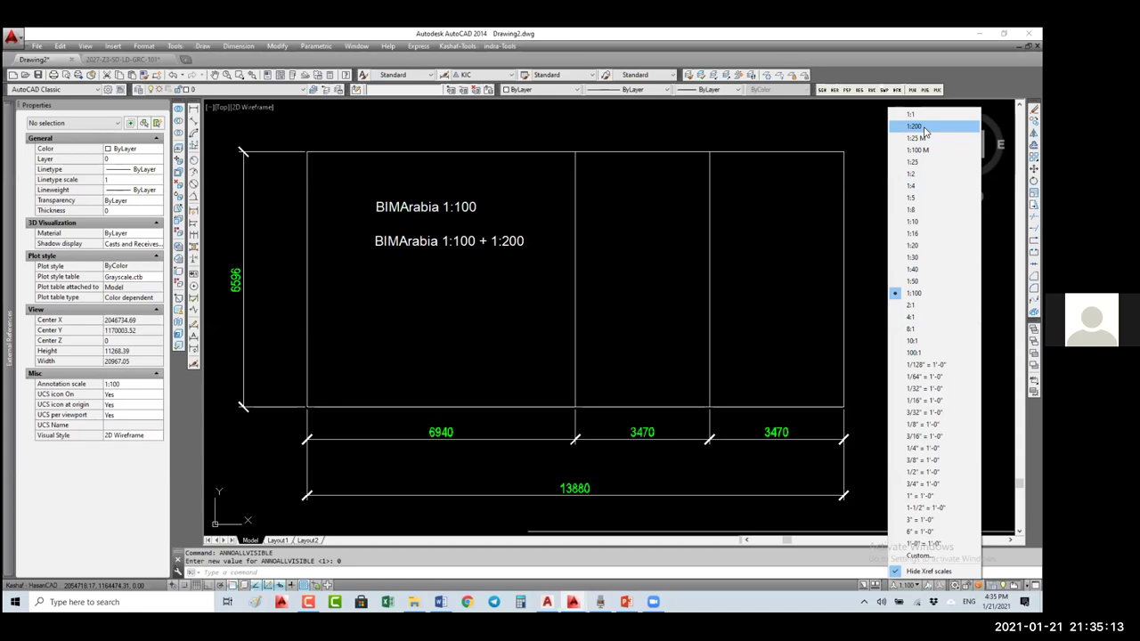
click(925, 131)
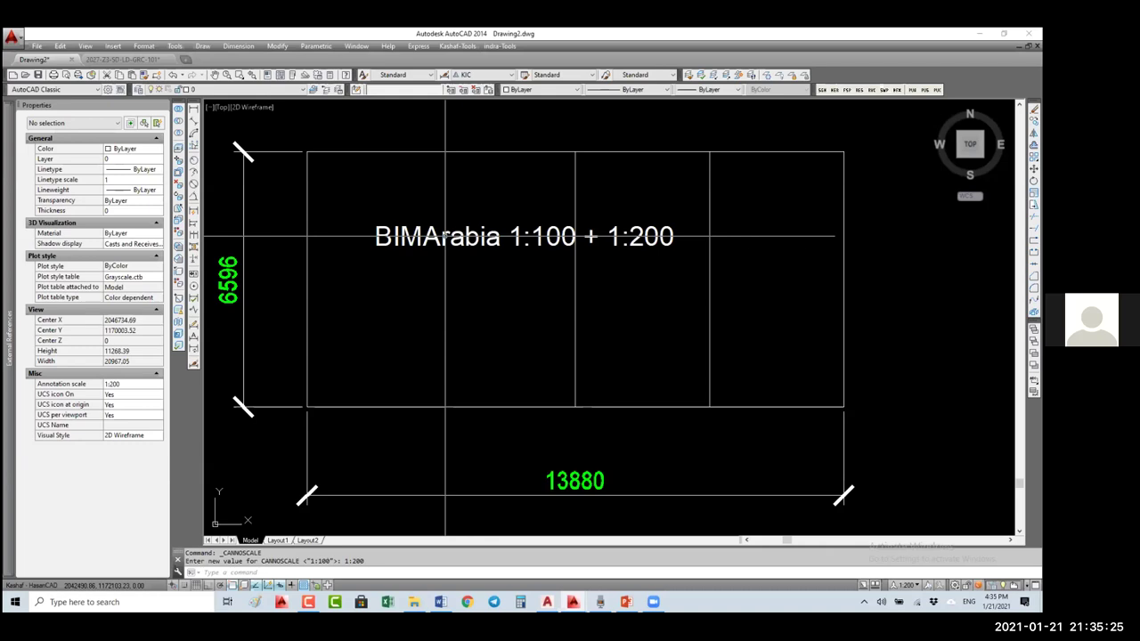
click(446, 236)
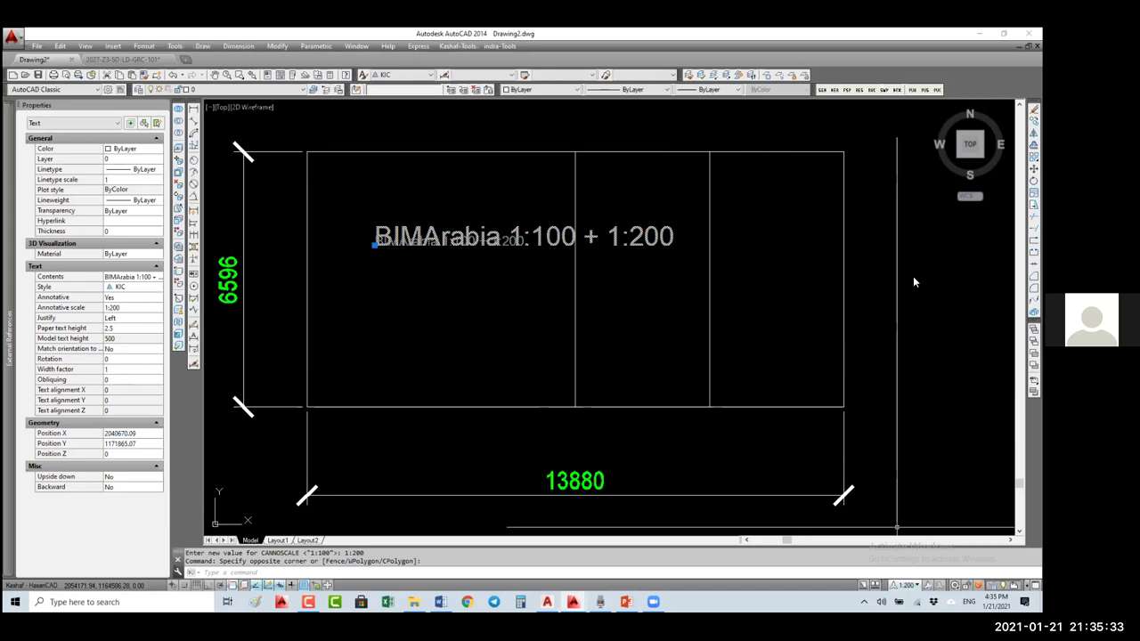
click(905, 586)
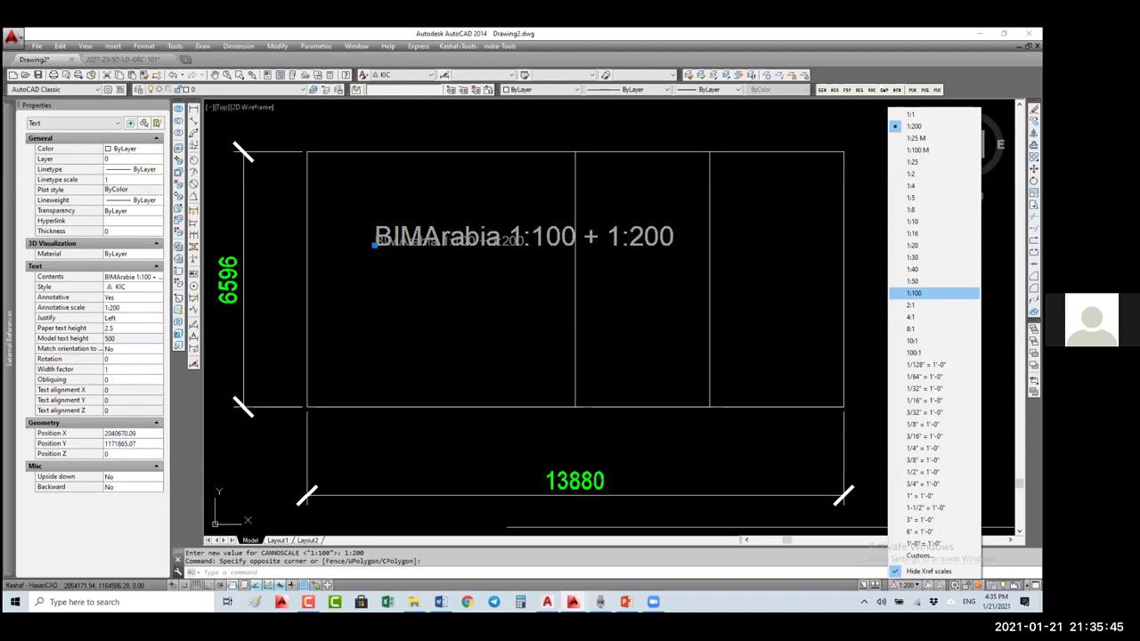
click(914, 293)
key(Escape)
key(Escape)
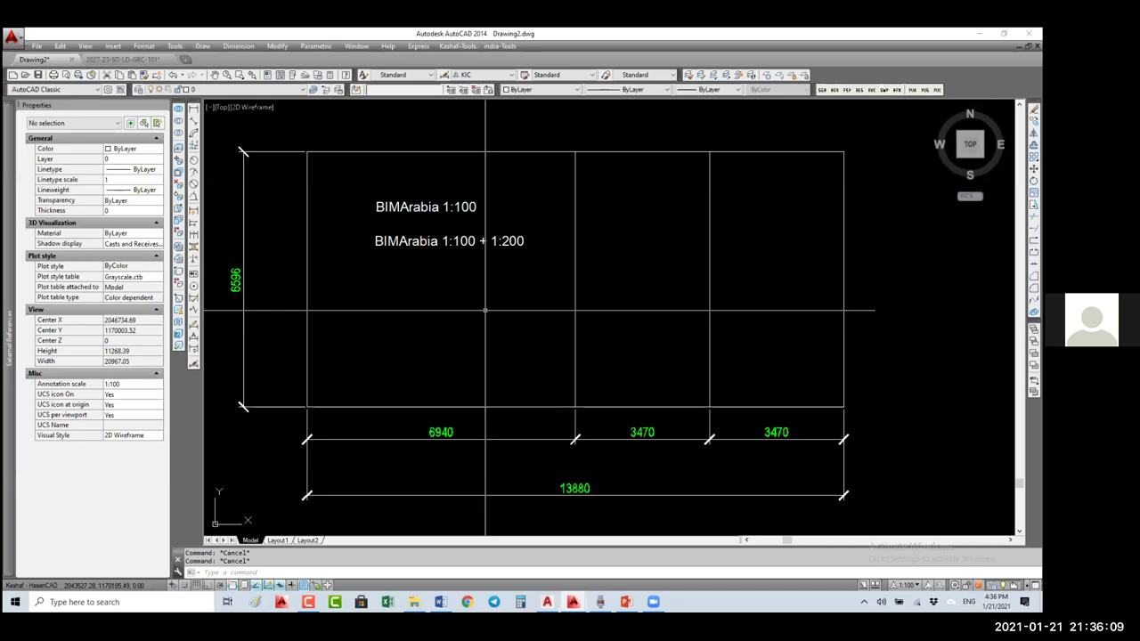
- Copy both BIMArabia texts and the rectangle to the clipboard
click(534, 192)
click(366, 258)
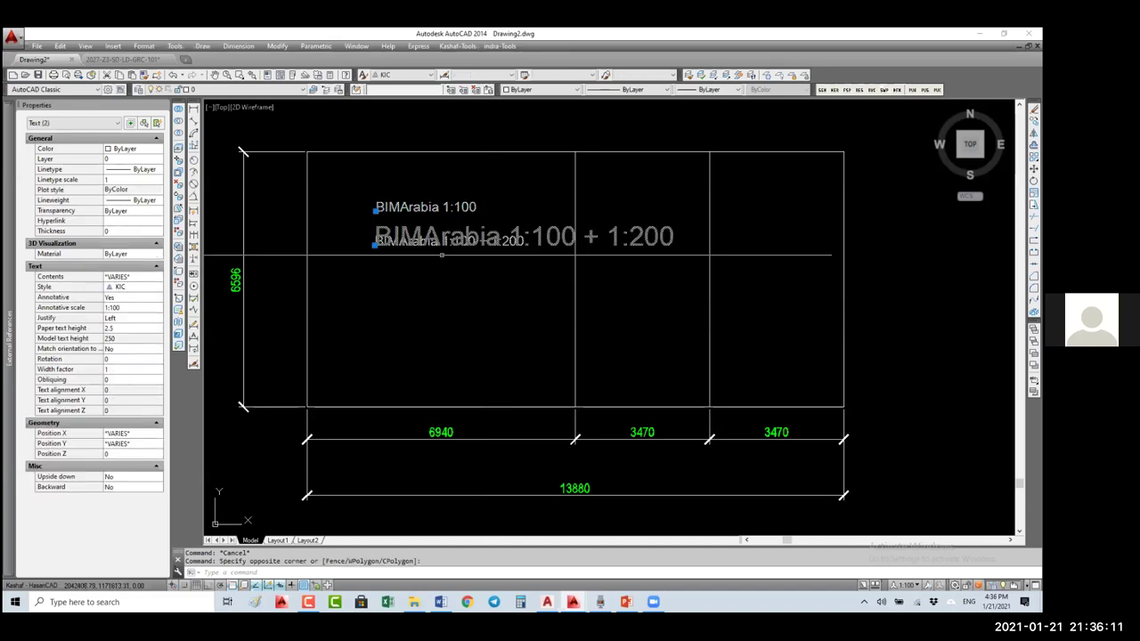
click(493, 143)
click(492, 152)
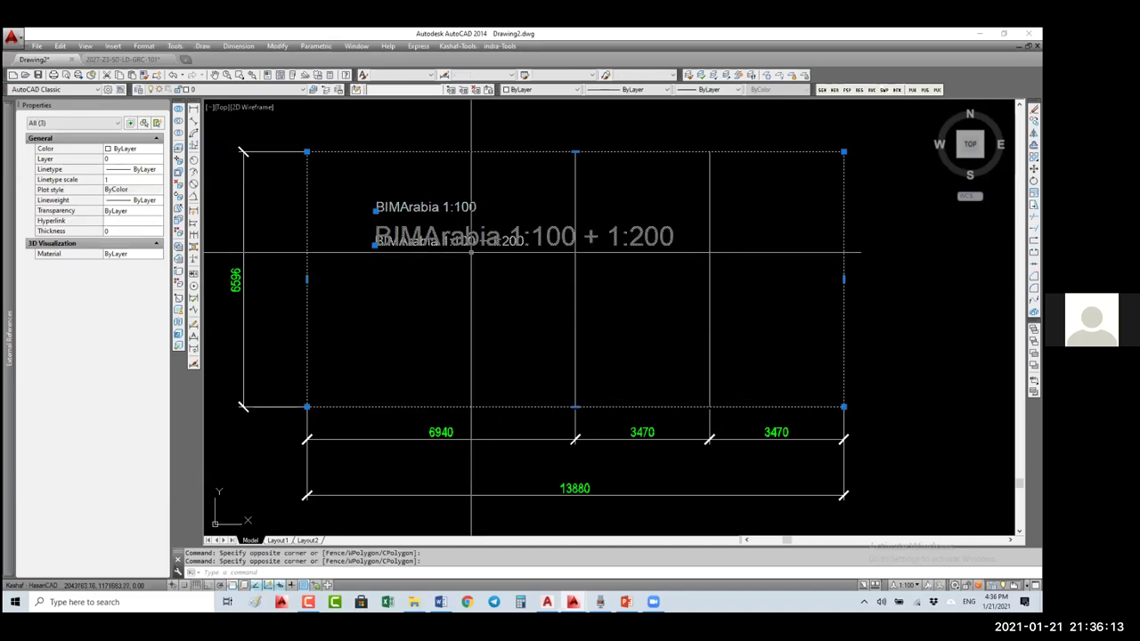
key(ctrl+c)
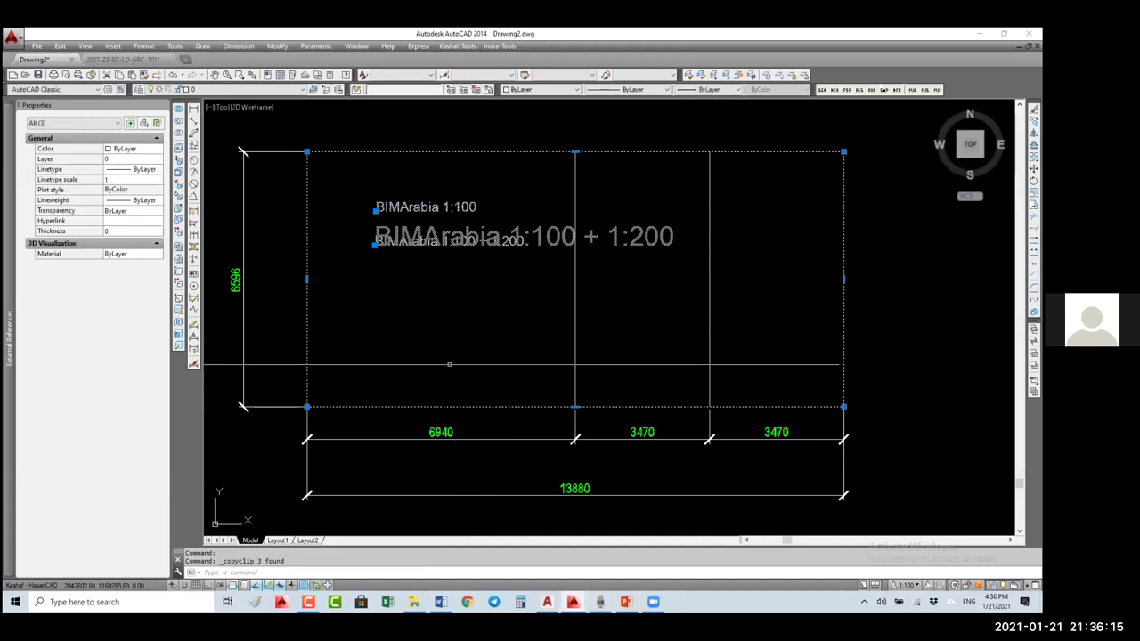
- Paste the copy as a single block above the original, then start BE block editing
key(Escape)
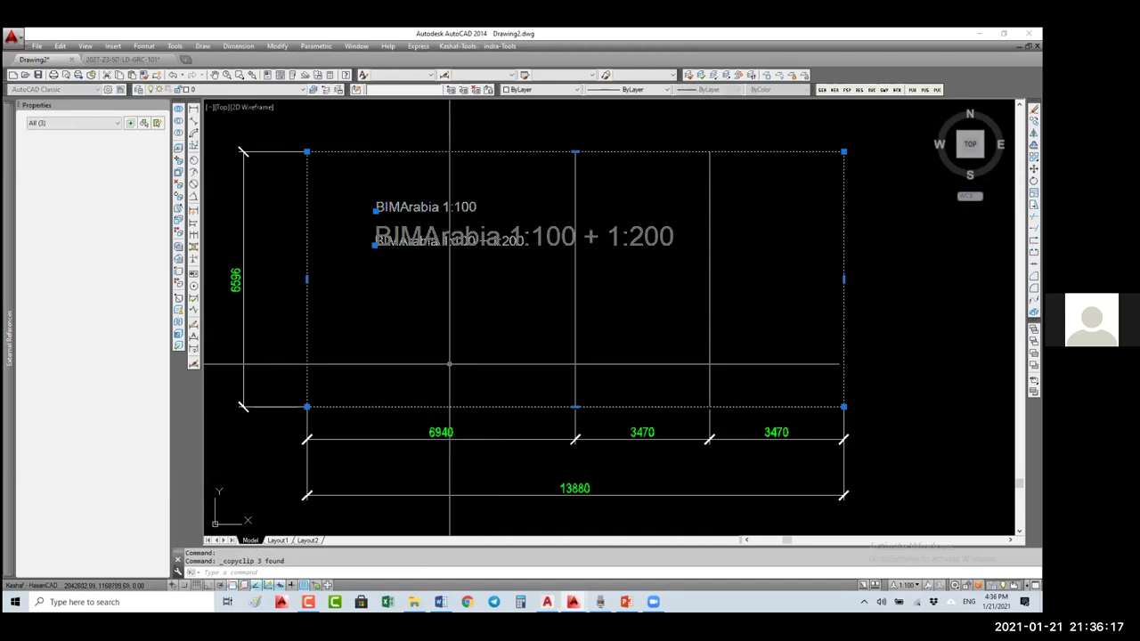
key(ctrl+v)
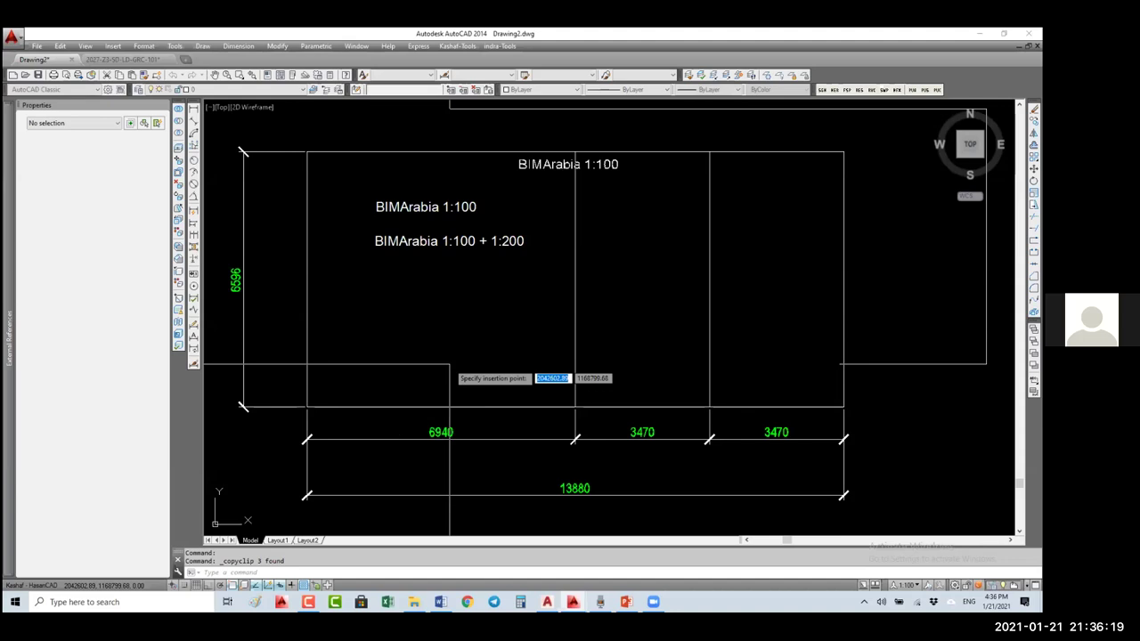
key(ctrl+shift+v)
scroll(299, 364, down, 2)
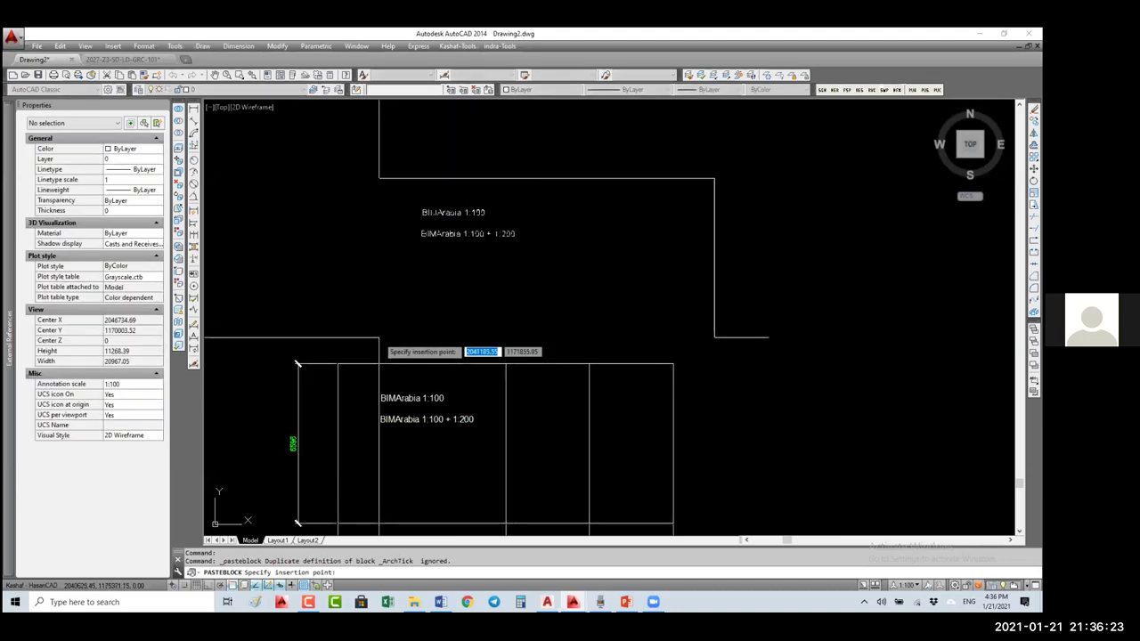
click(560, 293)
text(BE)
key(Return)
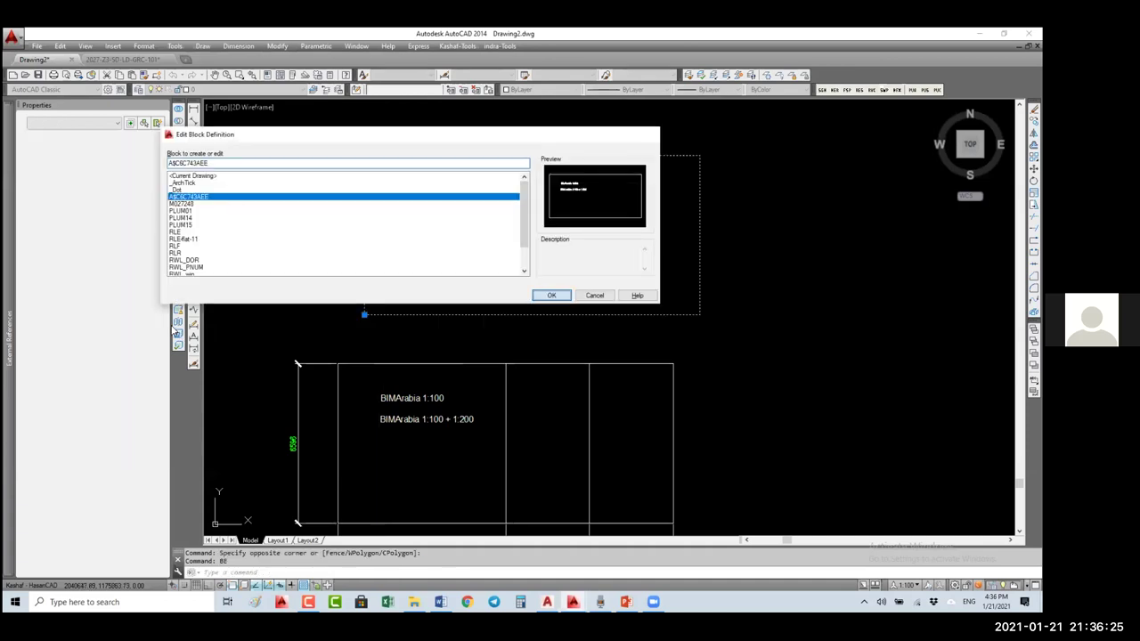
- Open the pasted block in the Block Editor and set its Annotative property to Yes
key(Return)
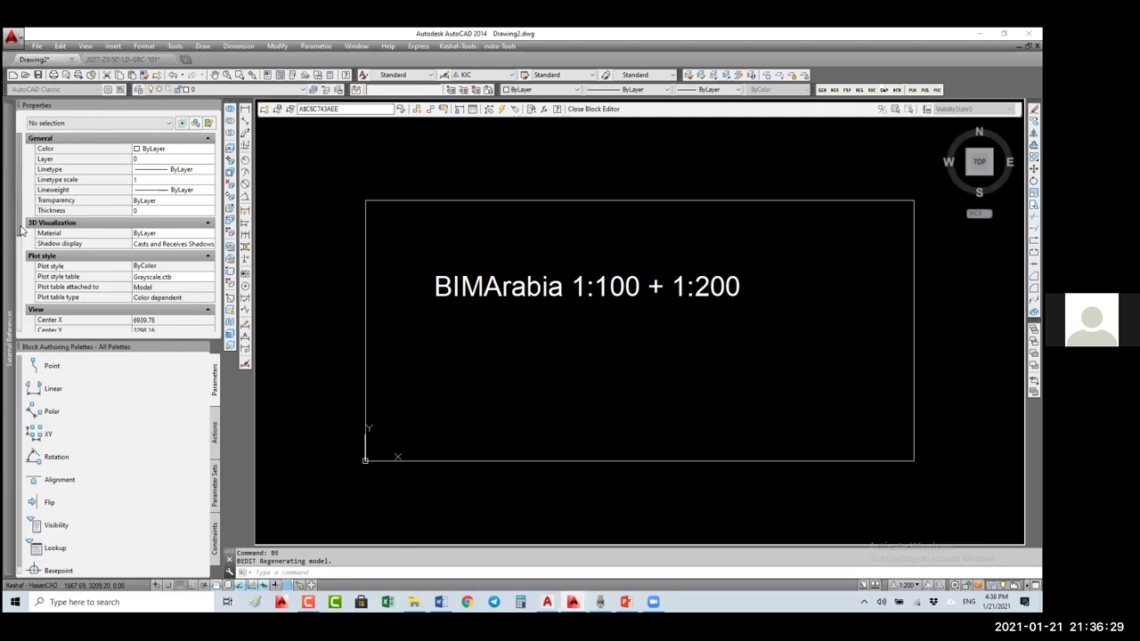
scroll(24, 258, down, 3)
scroll(70, 281, down, 3)
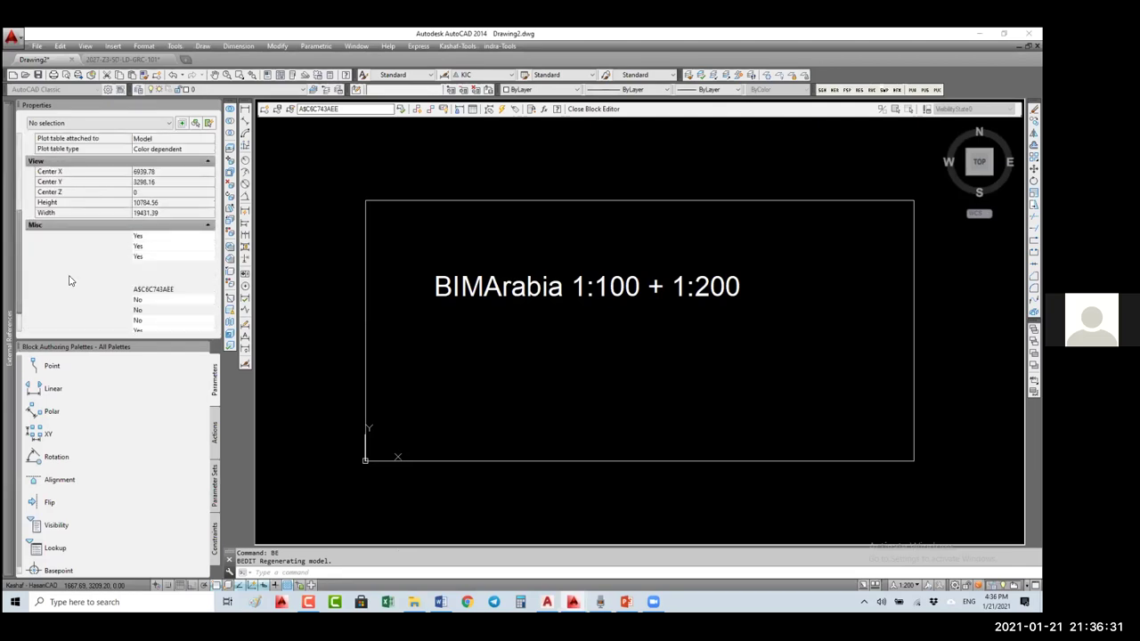
scroll(99, 263, down, 2)
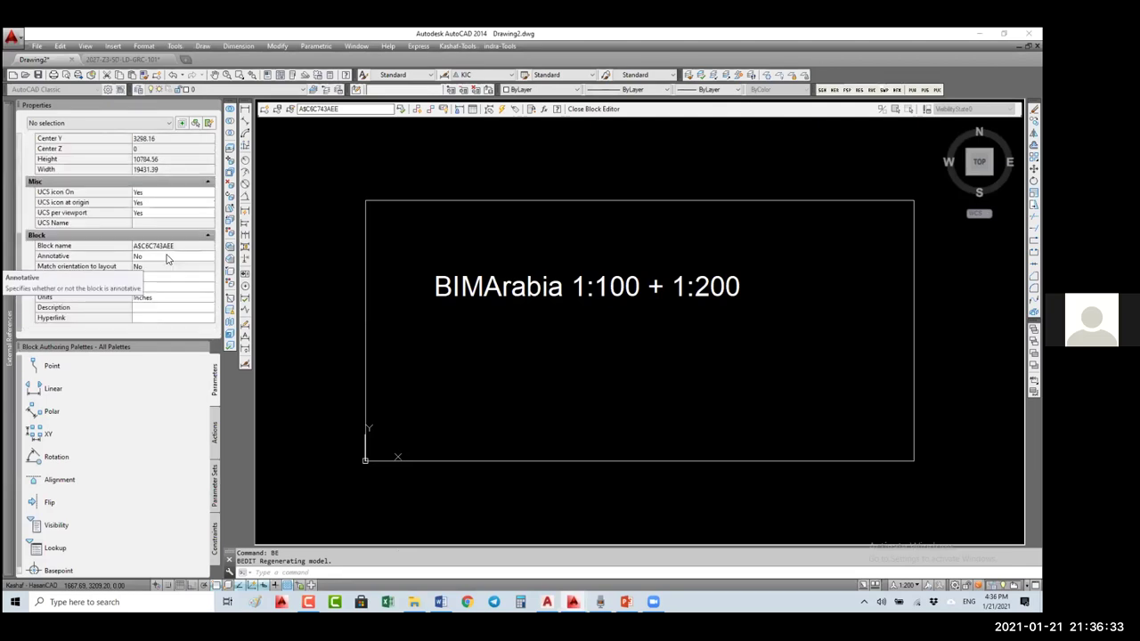
click(156, 257)
click(158, 257)
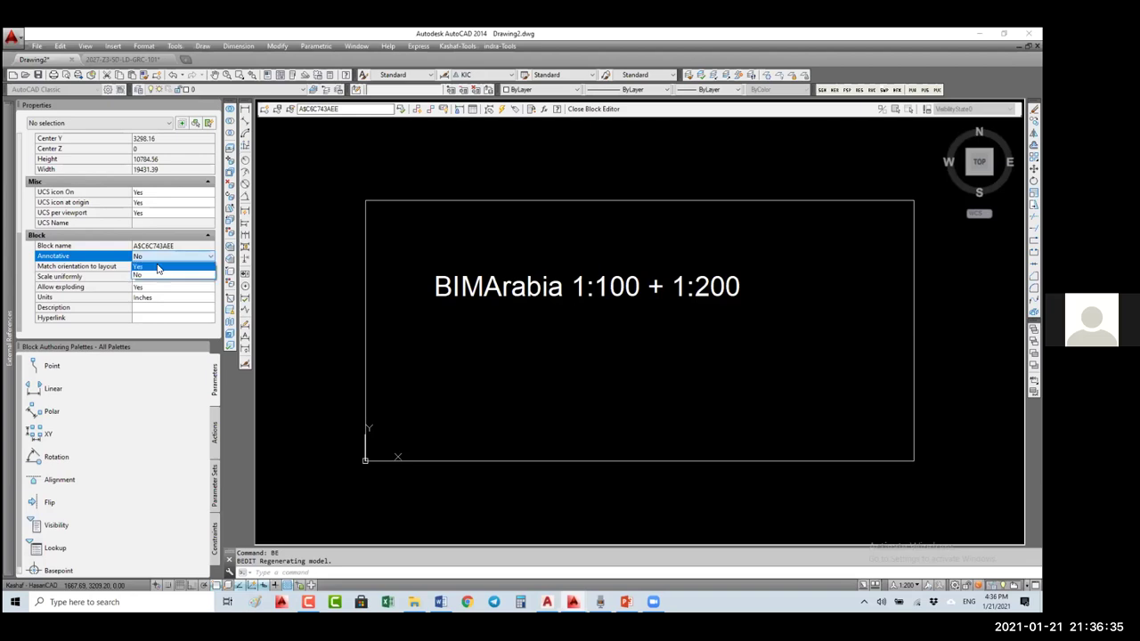
click(158, 267)
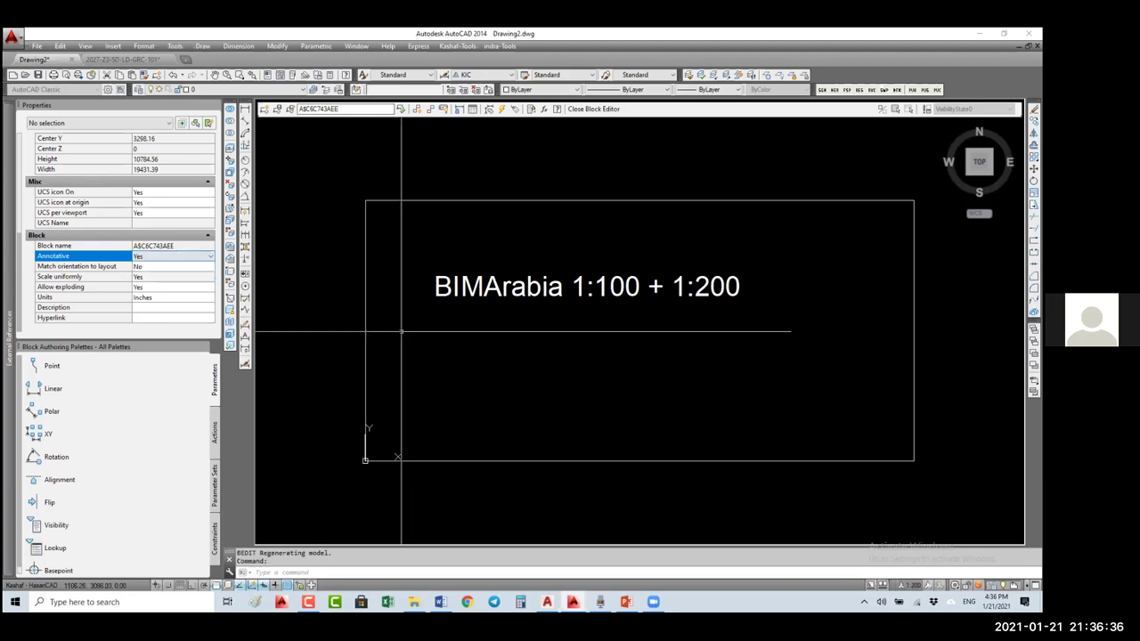
- Close the Block Editor, saving the block changes, and dismiss the annotation scale notice
click(593, 111)
click(496, 291)
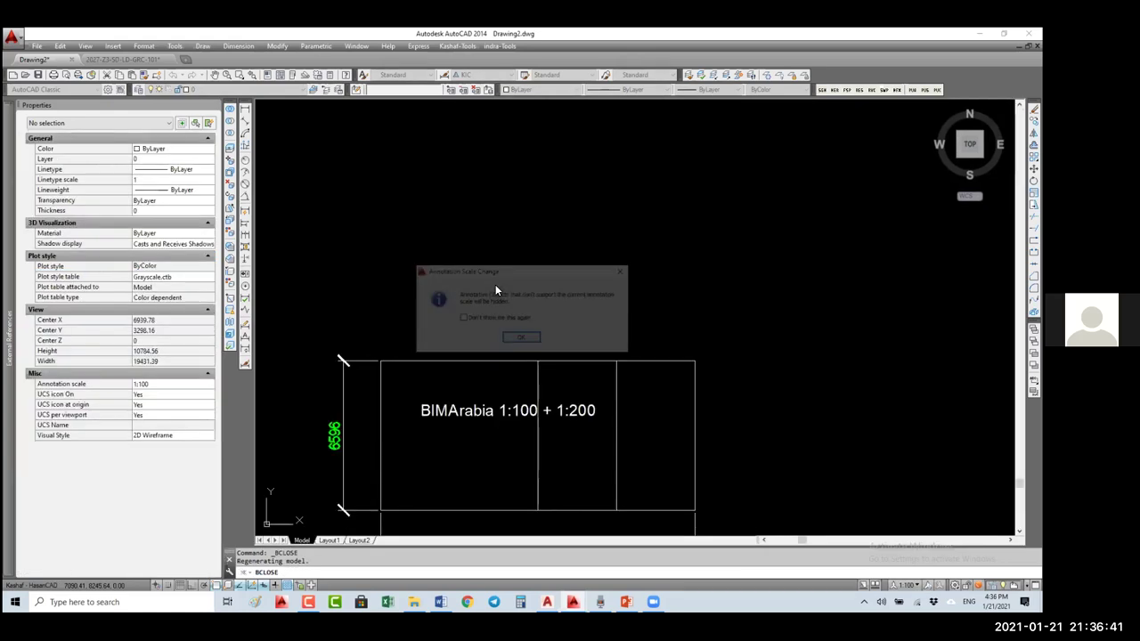
click(521, 336)
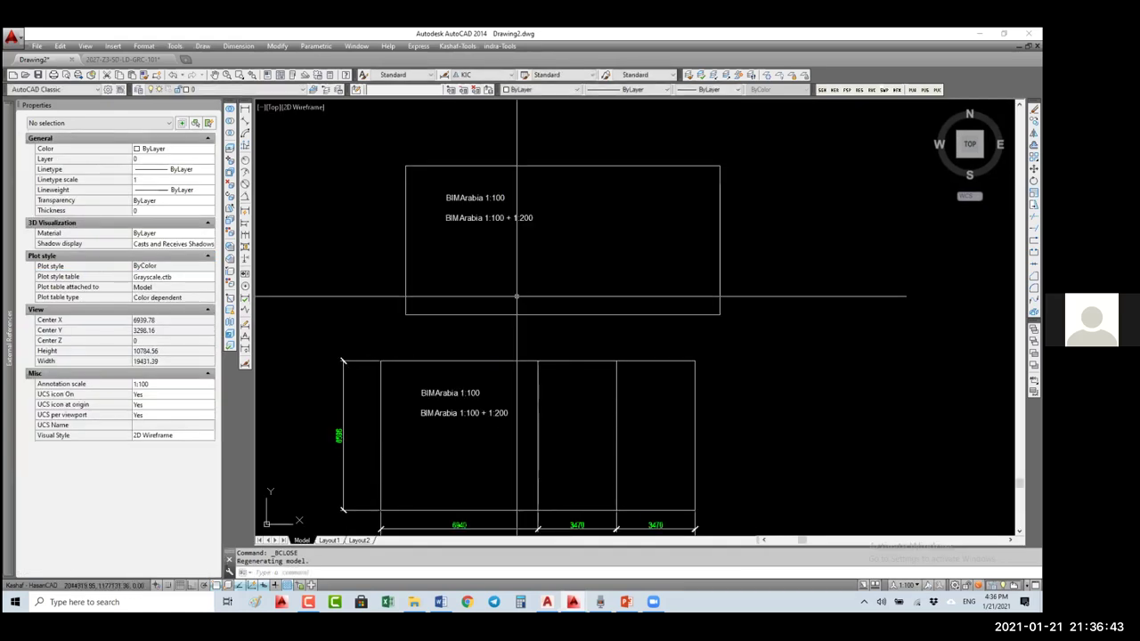
- Switch the annotation scale to 1:200 and zoom in on the rectangle blocks
click(906, 585)
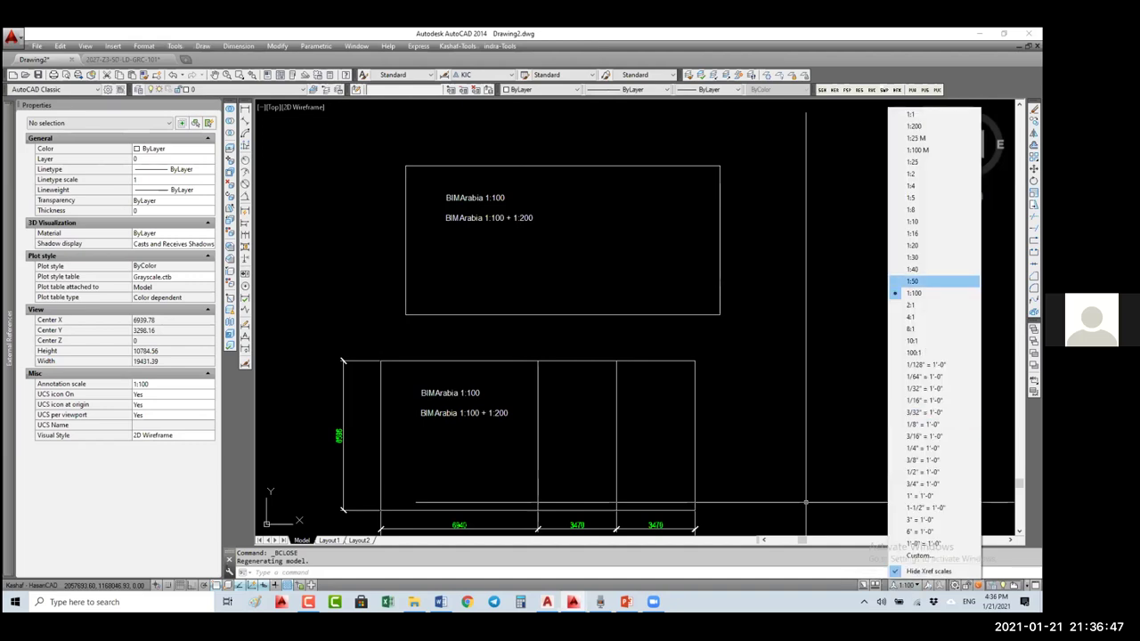
click(914, 125)
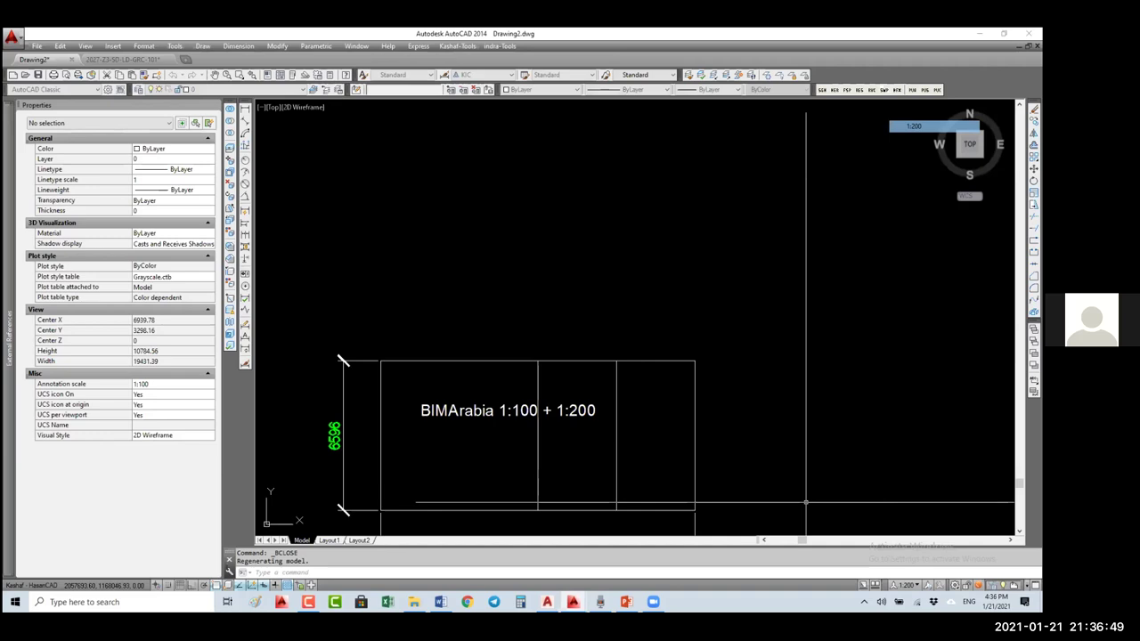
middle_click(806, 504)
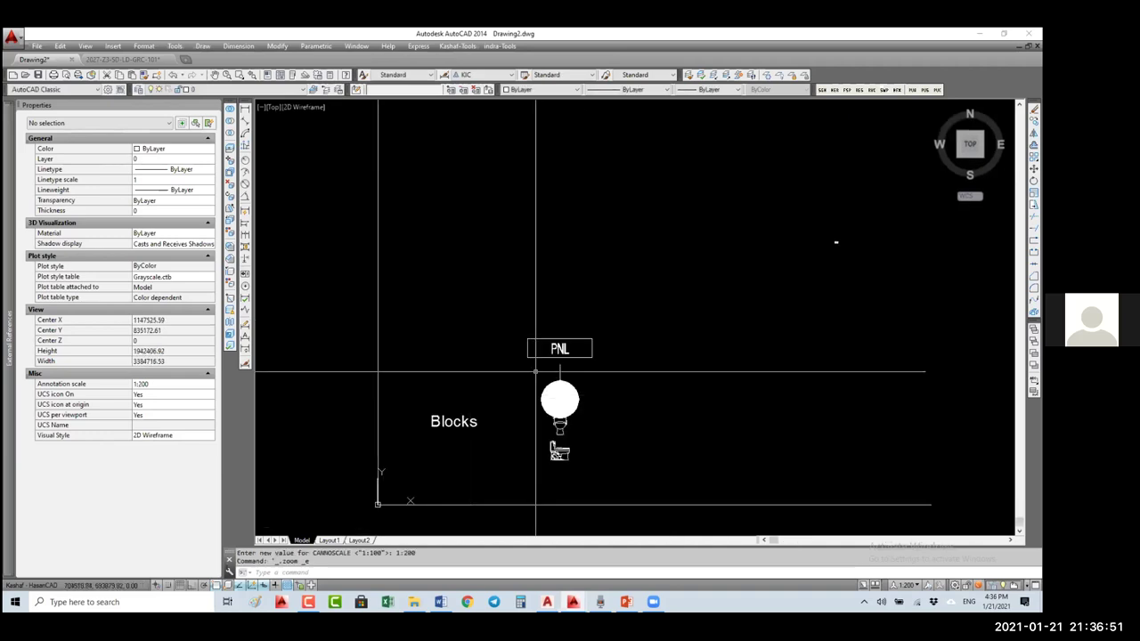
scroll(686, 288, up, 5)
scroll(692, 275, up, 5)
middle_drag(583, 428, 548, 433)
scroll(562, 339, up, 2)
middle_drag(558, 354, 558, 315)
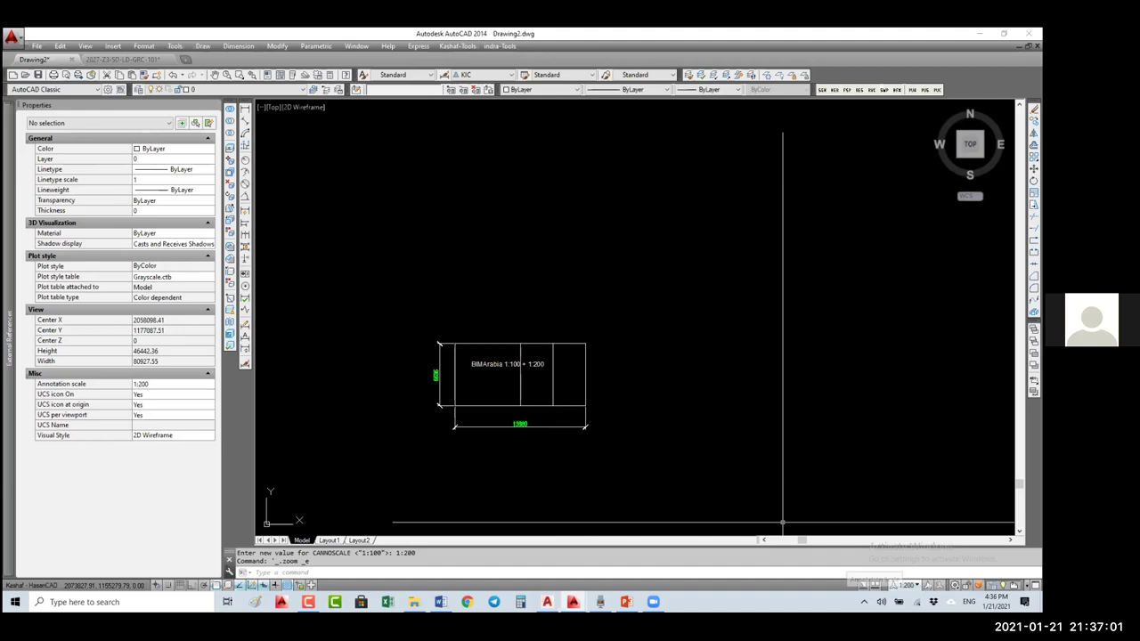
- Select the pasted block and view its list of annotation scales
drag(514, 217, 403, 307)
click(210, 371)
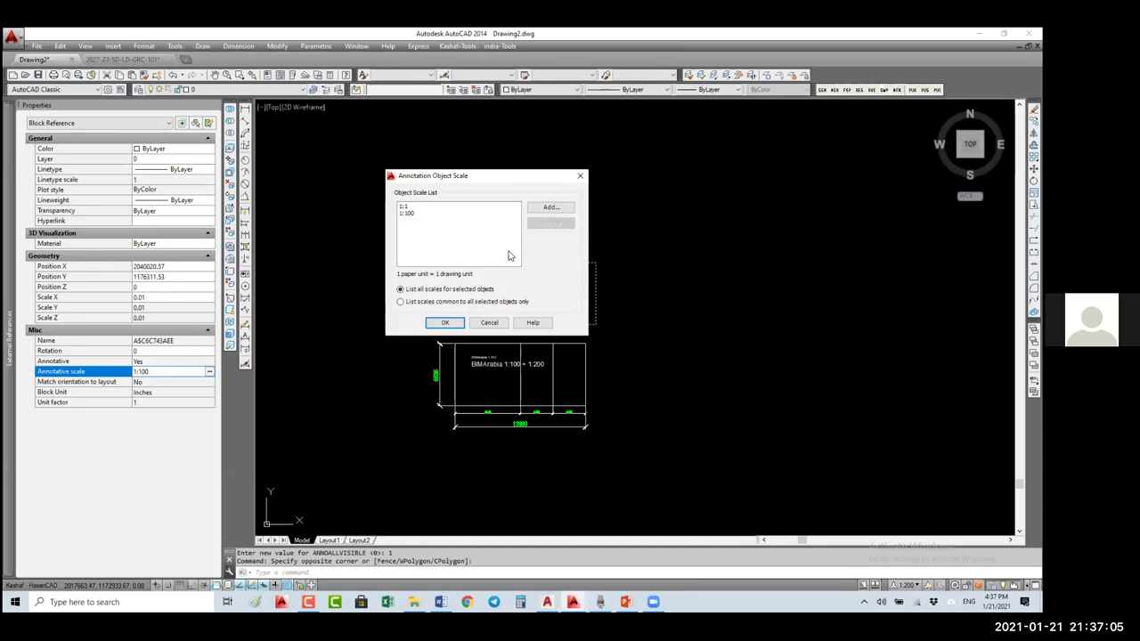
click(551, 207)
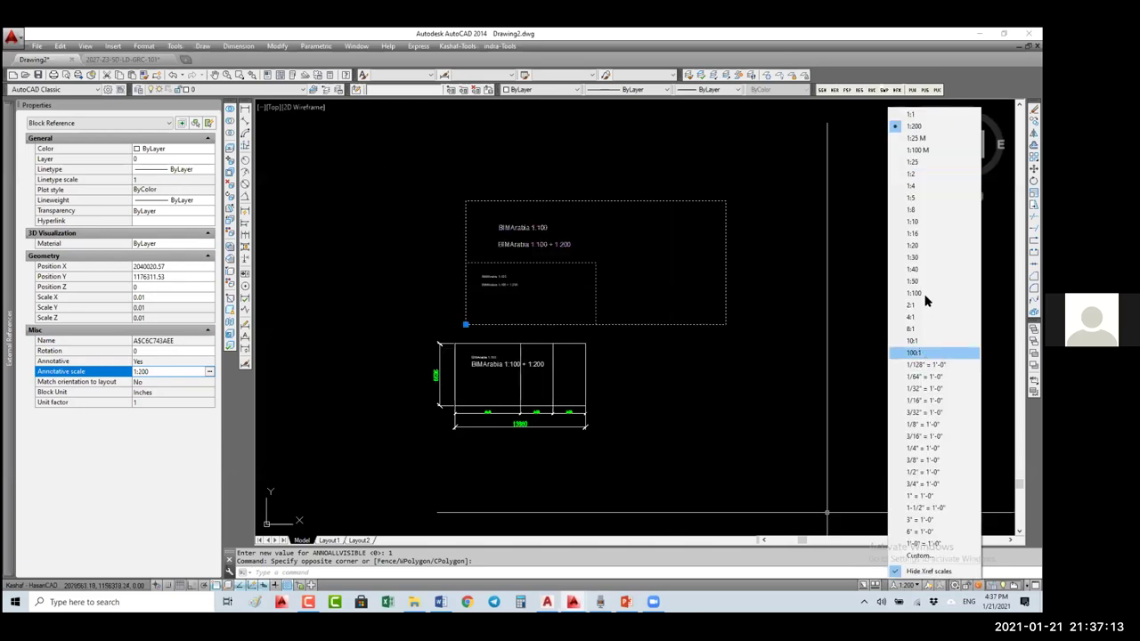
- Set the annotation scale to 1:100 and compare both BIMArabia blocks at that scale
click(914, 293)
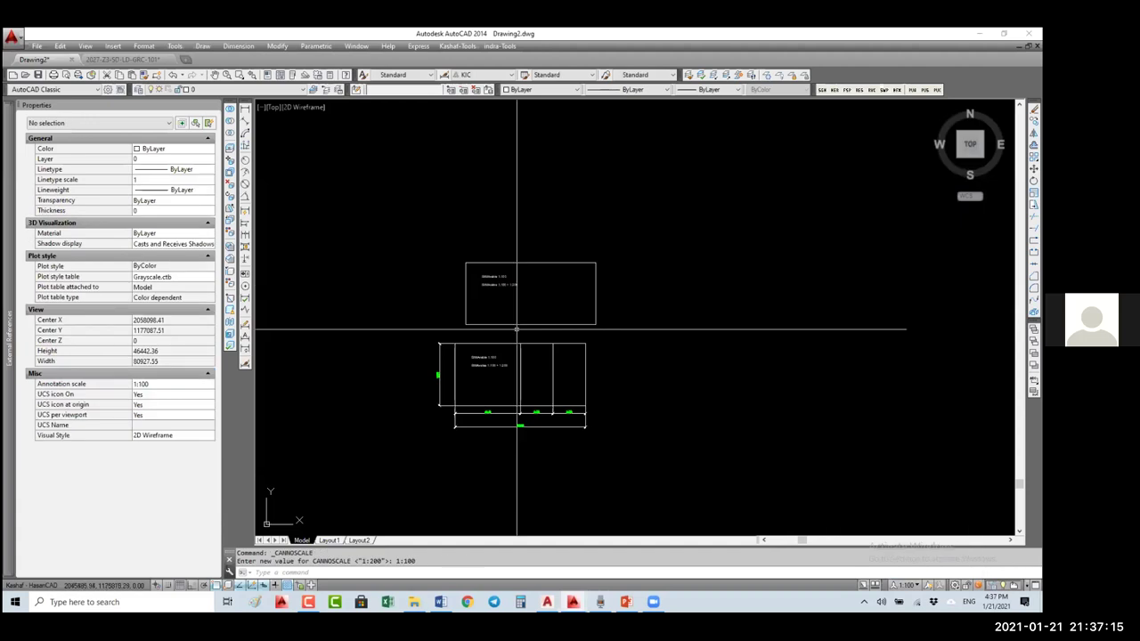
scroll(499, 336, up, 5)
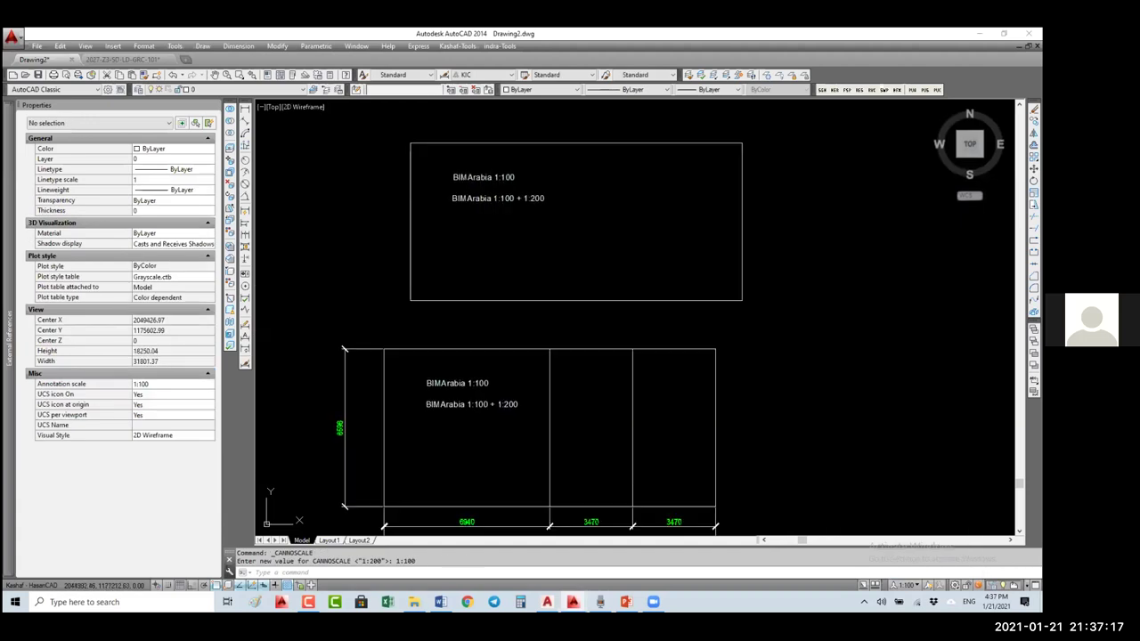
click(410, 300)
middle_click(639, 411)
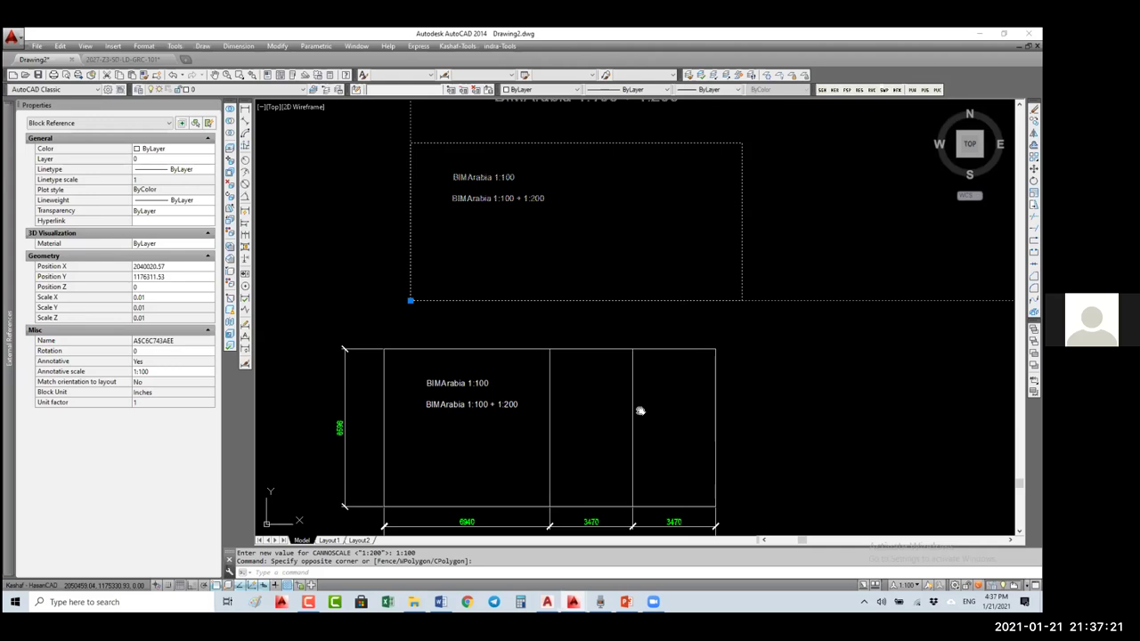
middle_drag(640, 411, 522, 389)
scroll(522, 390, down, 2)
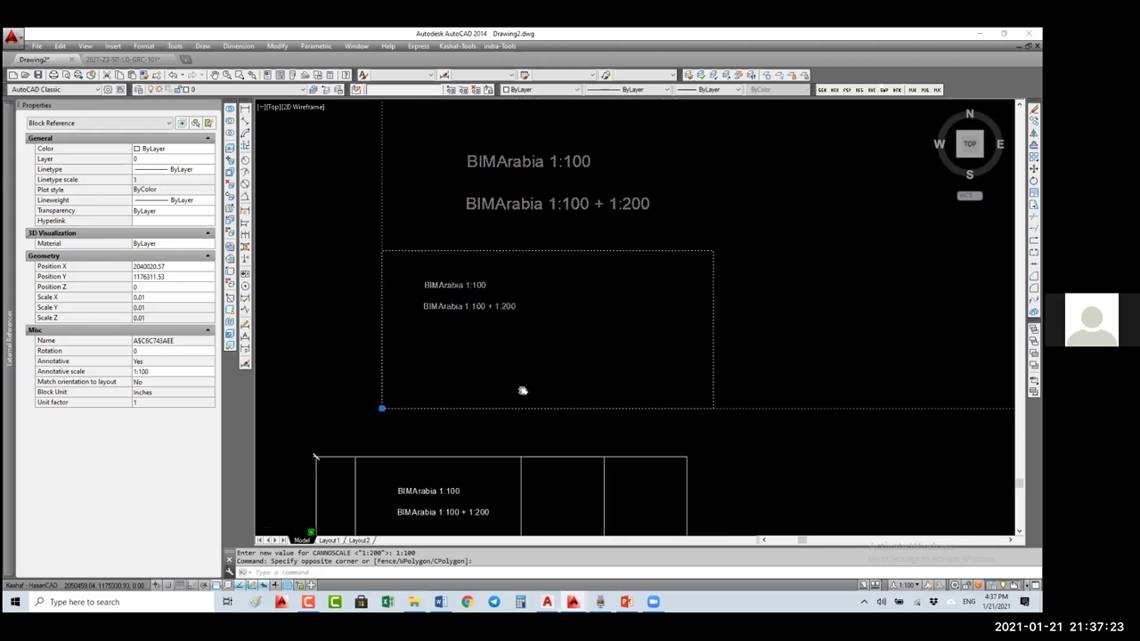
middle_drag(681, 447, 654, 445)
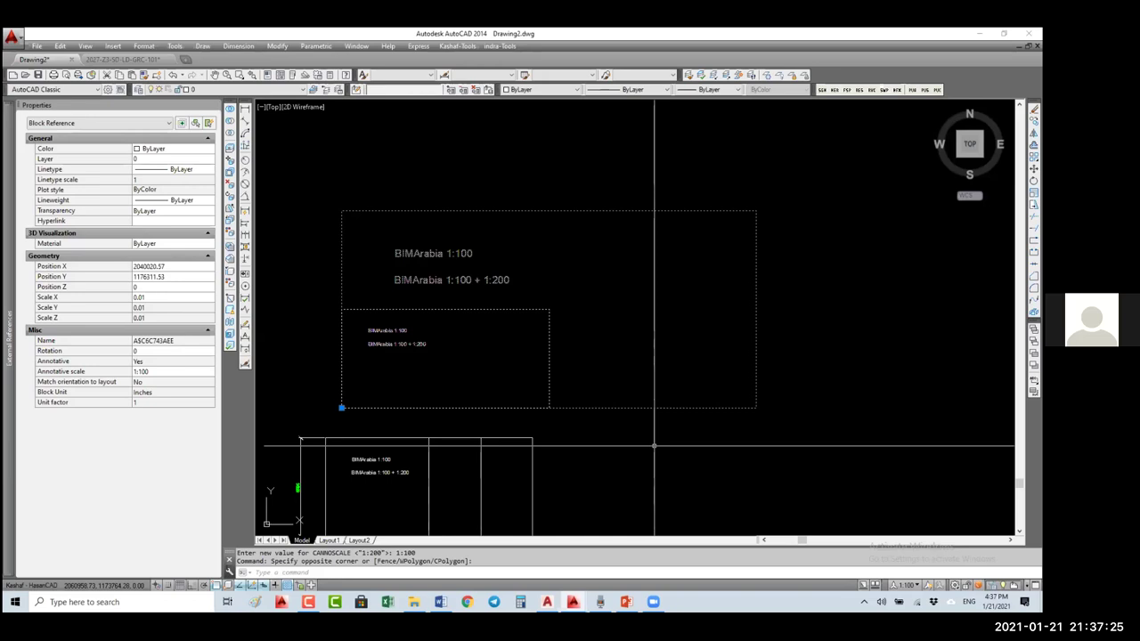
key(Escape)
key(Escape)
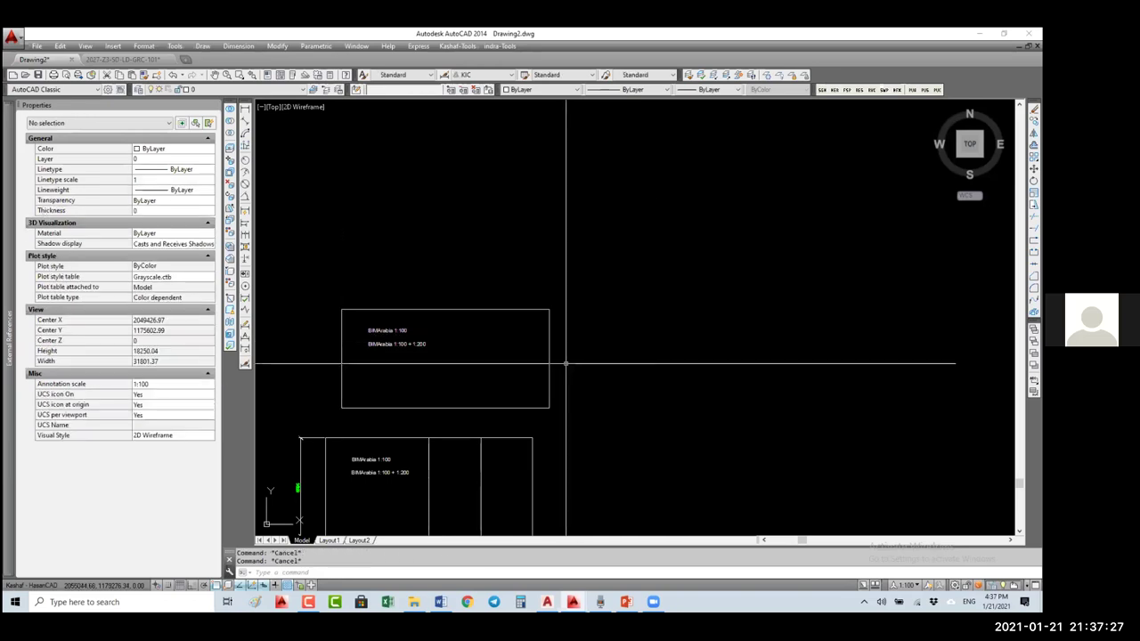
- Draw a red rectangle around the small BIMArabia block
text(rec)
key(Return)
click(563, 297)
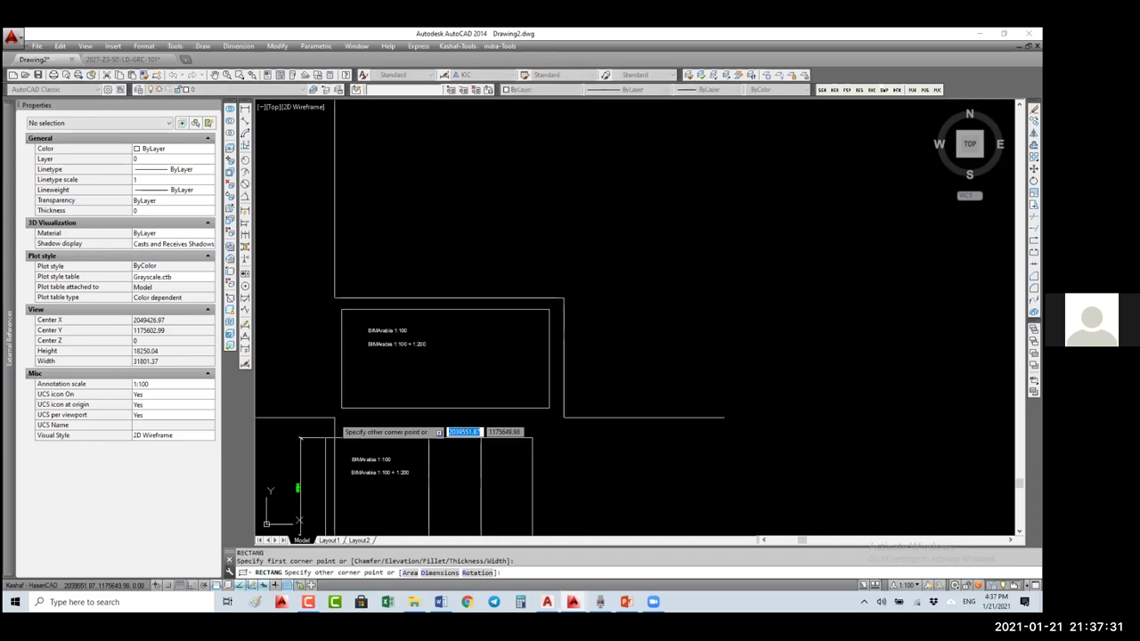
click(332, 417)
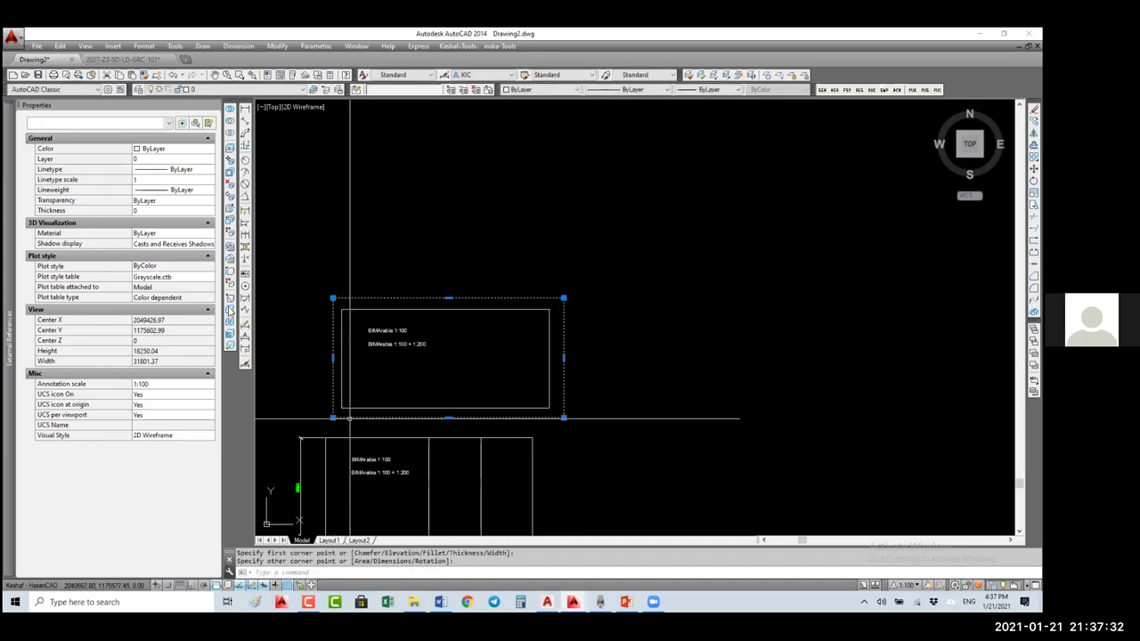
click(169, 148)
click(153, 179)
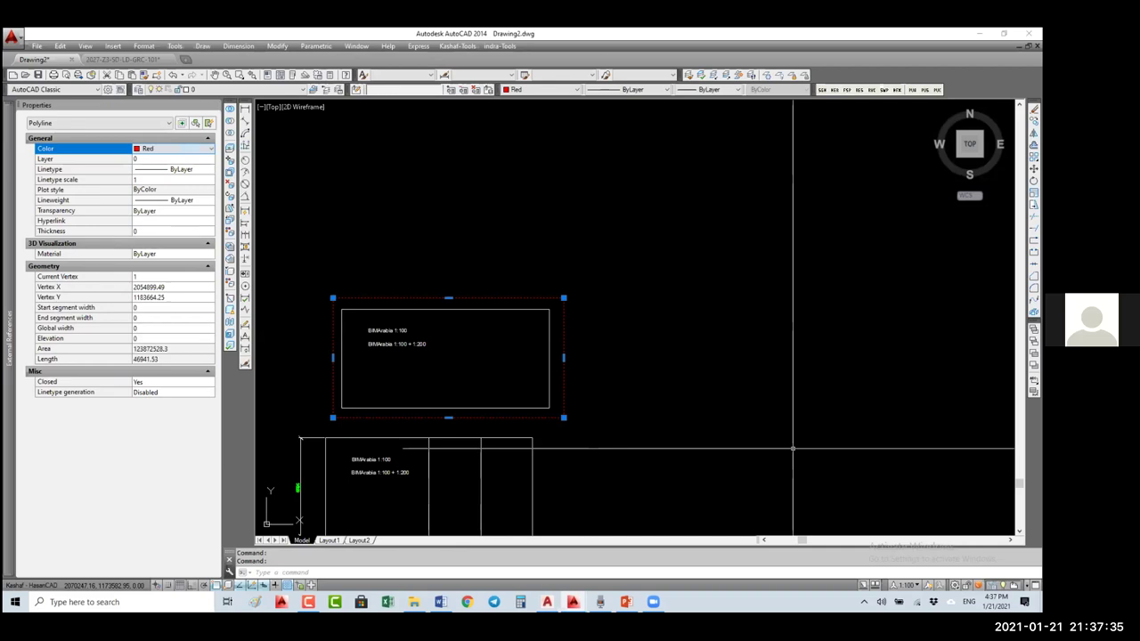
- Show only annotative objects at the current scale and change the annotation scale to 1:200
click(906, 586)
key(Escape)
click(927, 585)
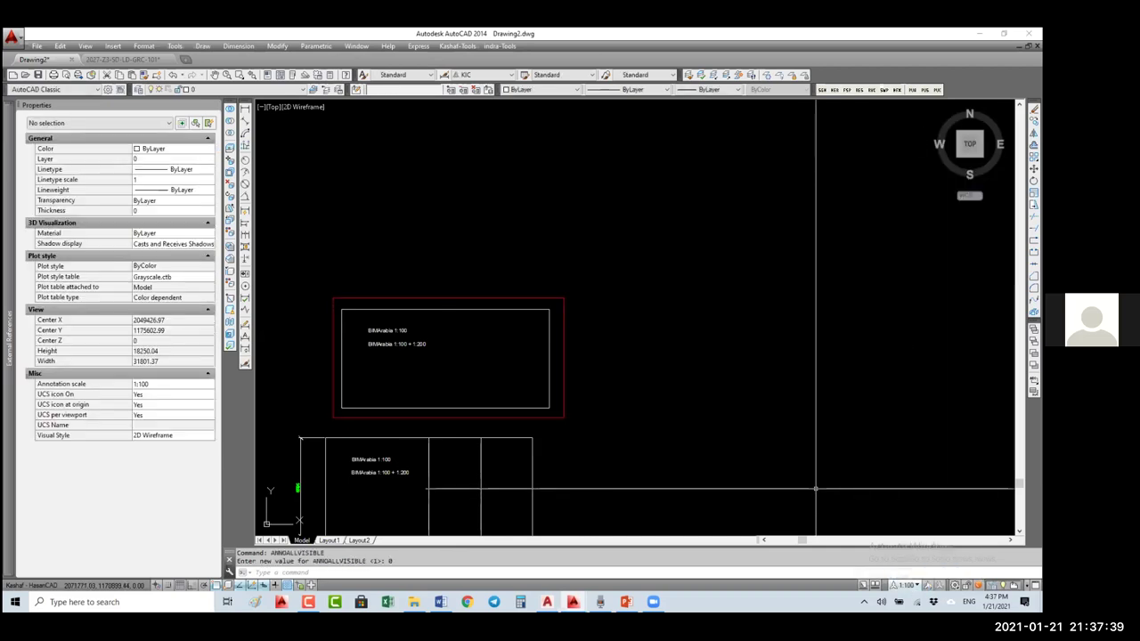
click(906, 585)
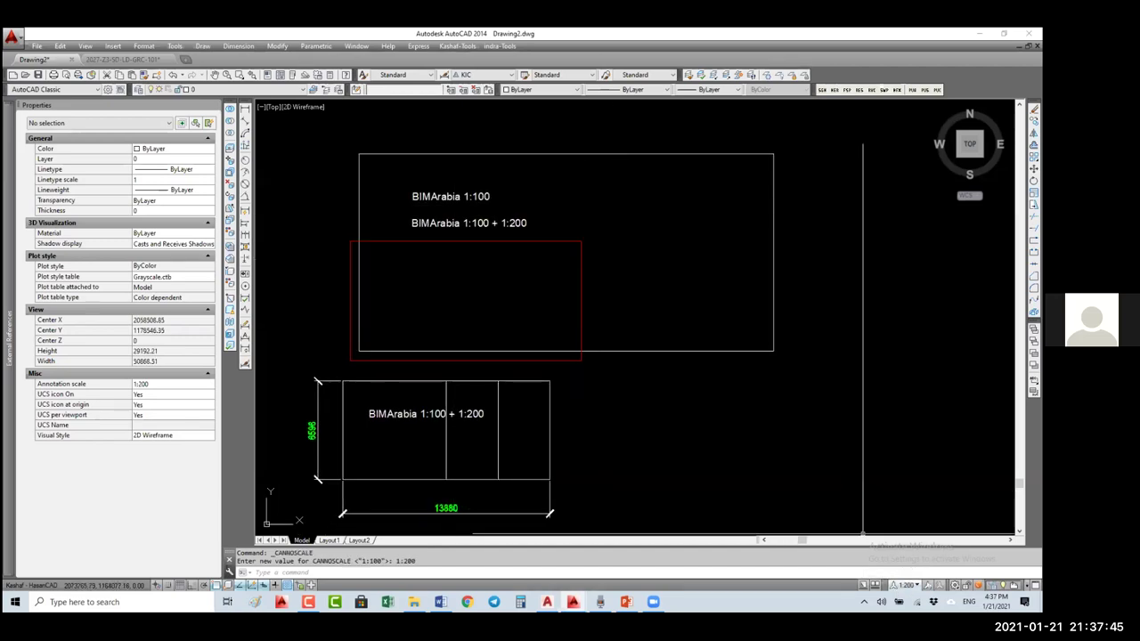
- Set the annotation scale to 1:1 and zoom in on the blocks
click(906, 585)
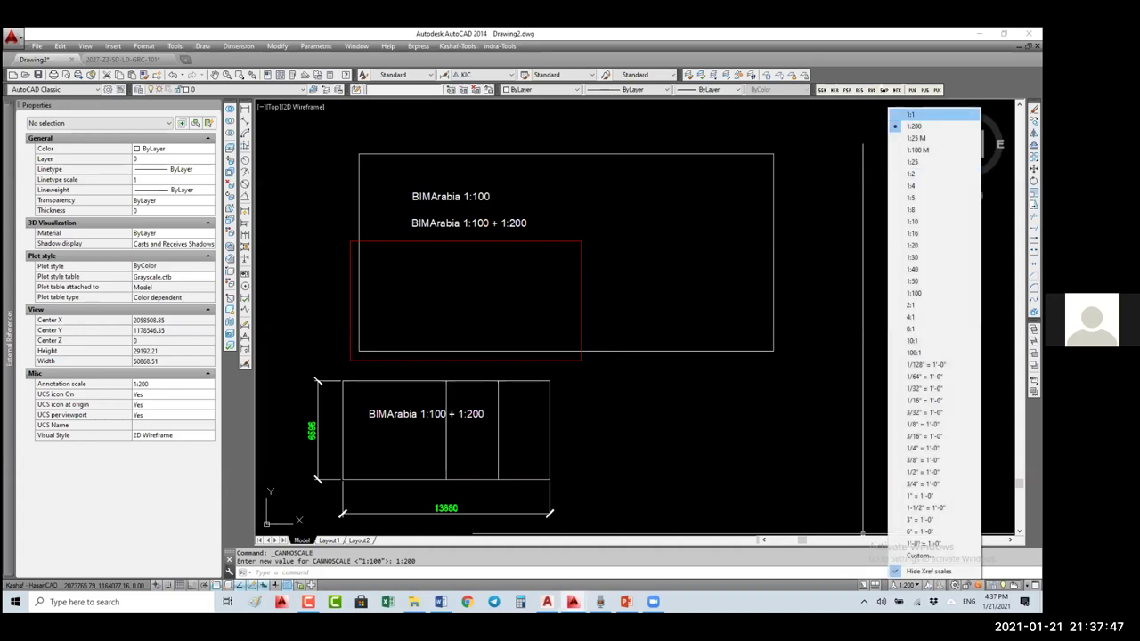
click(911, 114)
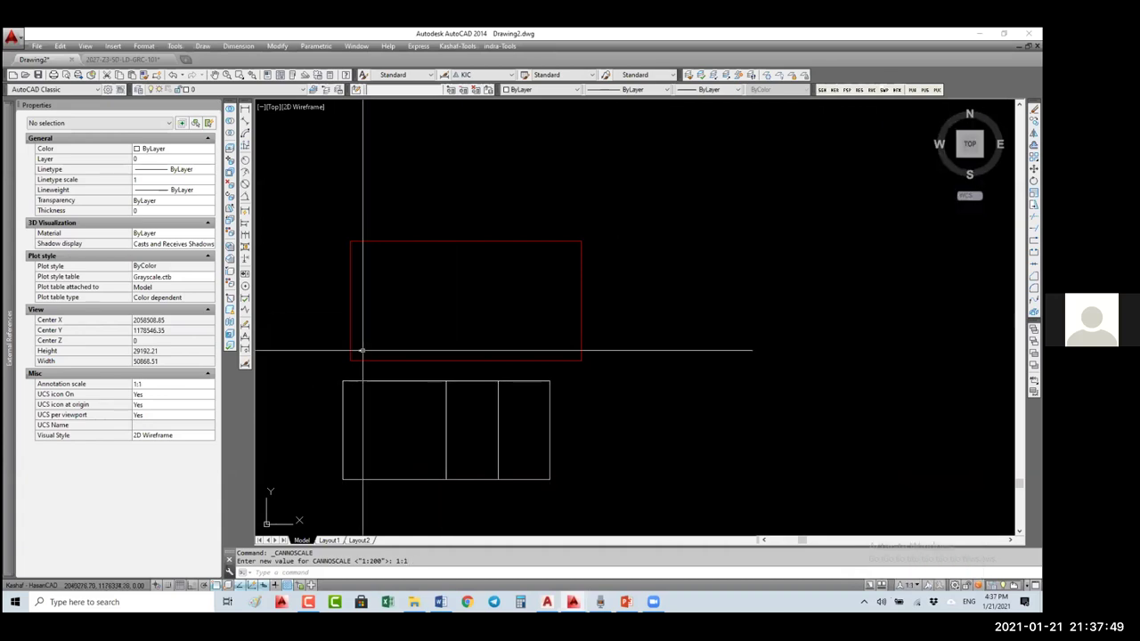
scroll(360, 348, up, 5)
scroll(372, 334, up, 10)
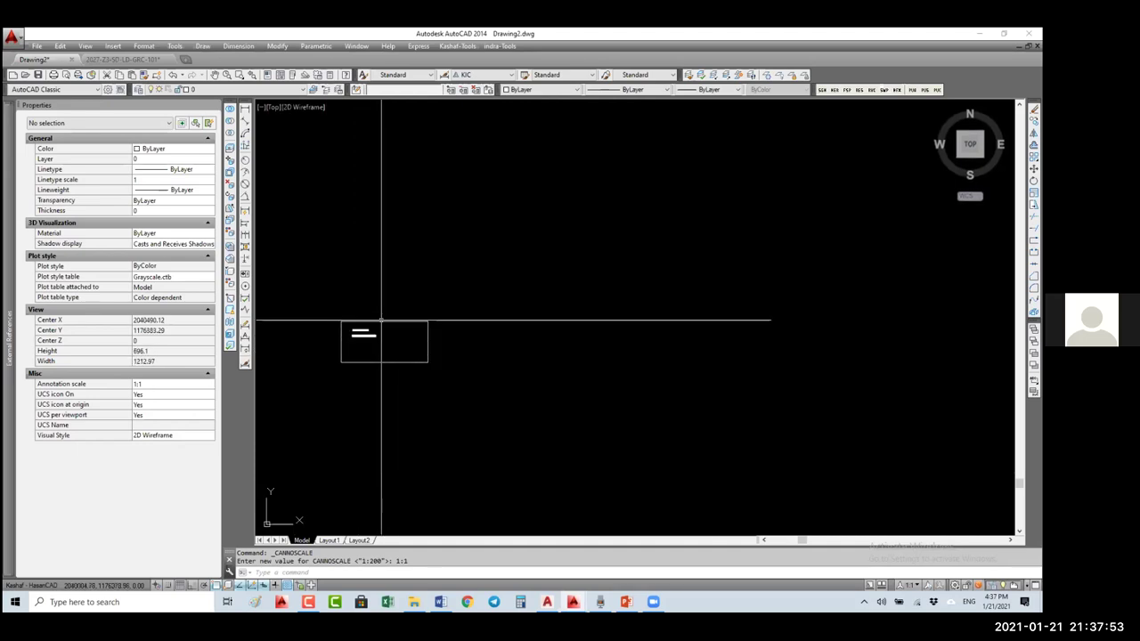
- Review the small block's annotation scales, listing 1:1, 1:100 and 1:200
click(407, 330)
scroll(407, 329, down, 2)
click(318, 423)
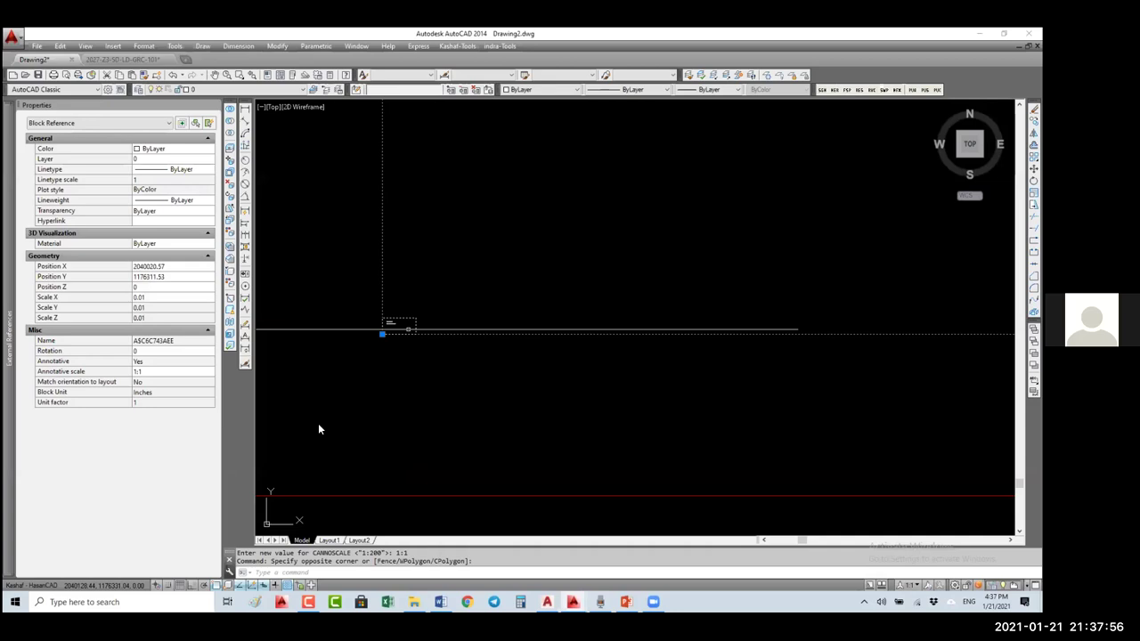
right_click(407, 261)
click(210, 371)
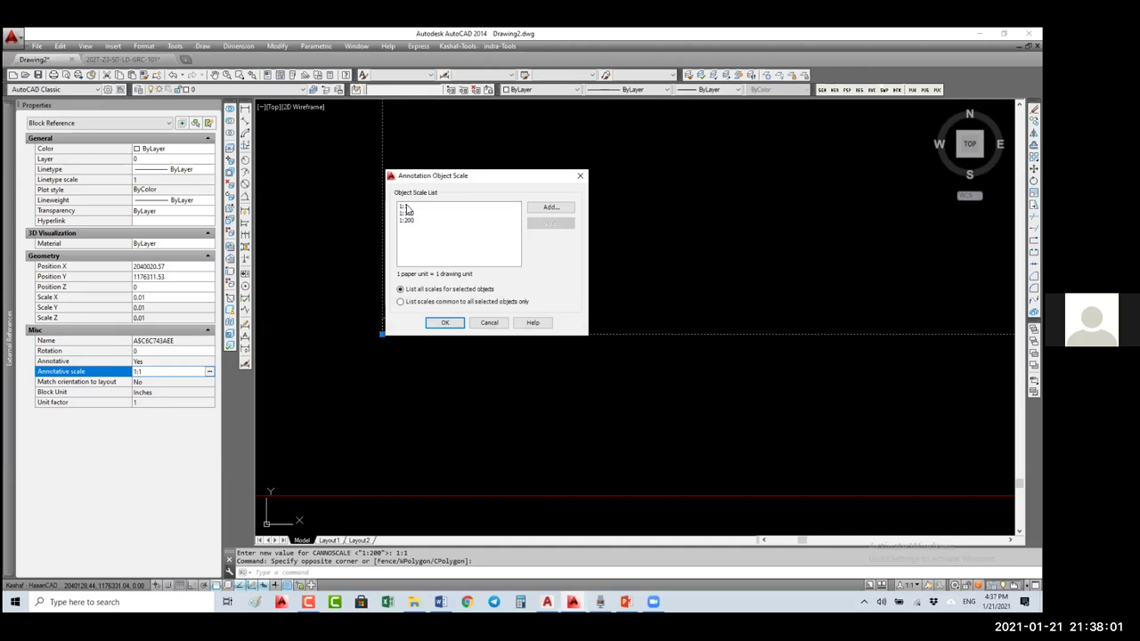
click(506, 321)
scroll(522, 334, up, 3)
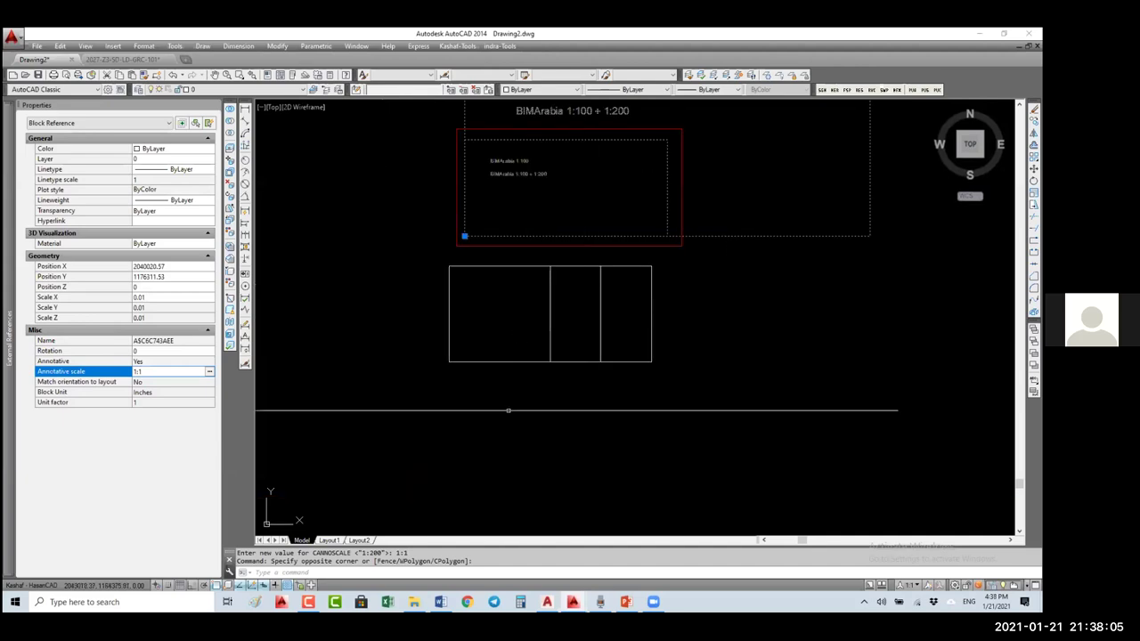
middle_drag(670, 401, 661, 462)
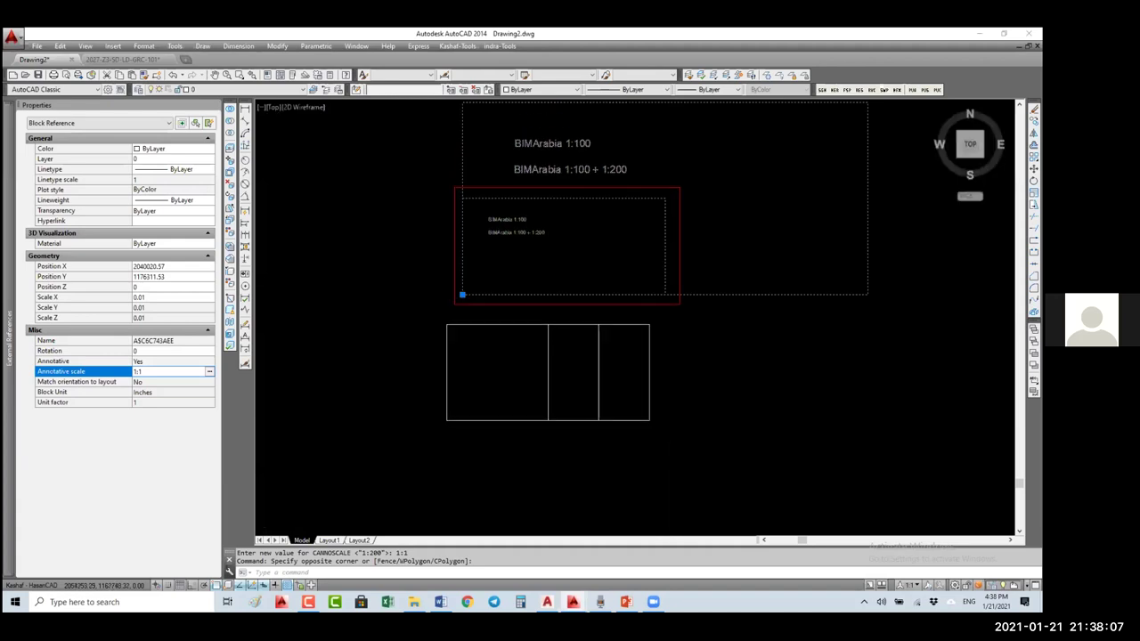
key(Escape)
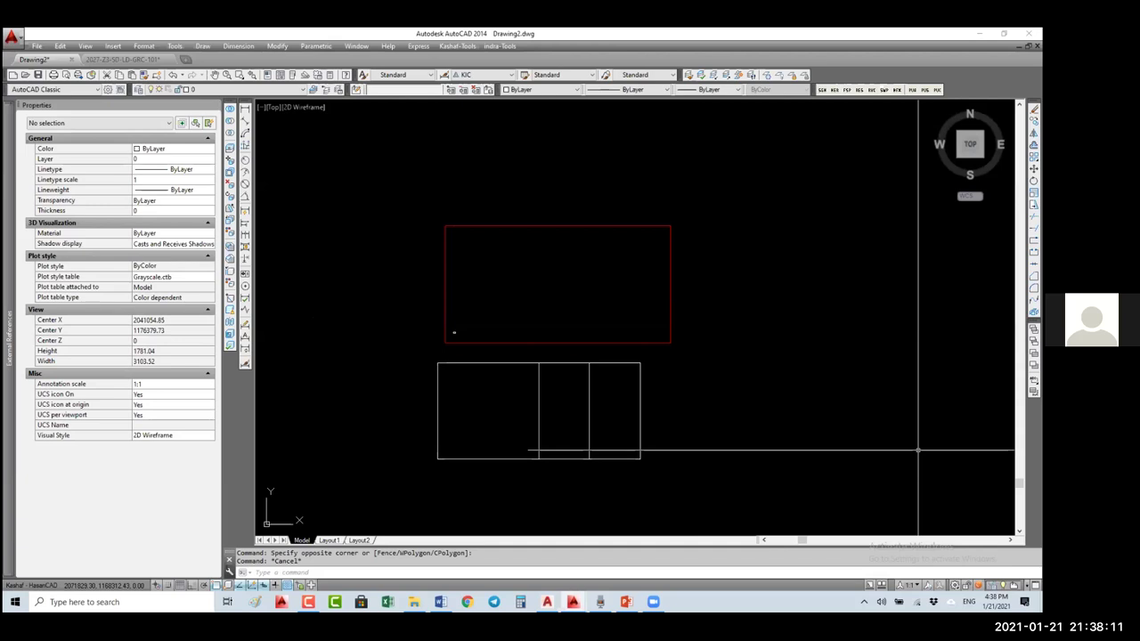
- Switch the annotation scale to 1:200, then back to 1:100
click(910, 586)
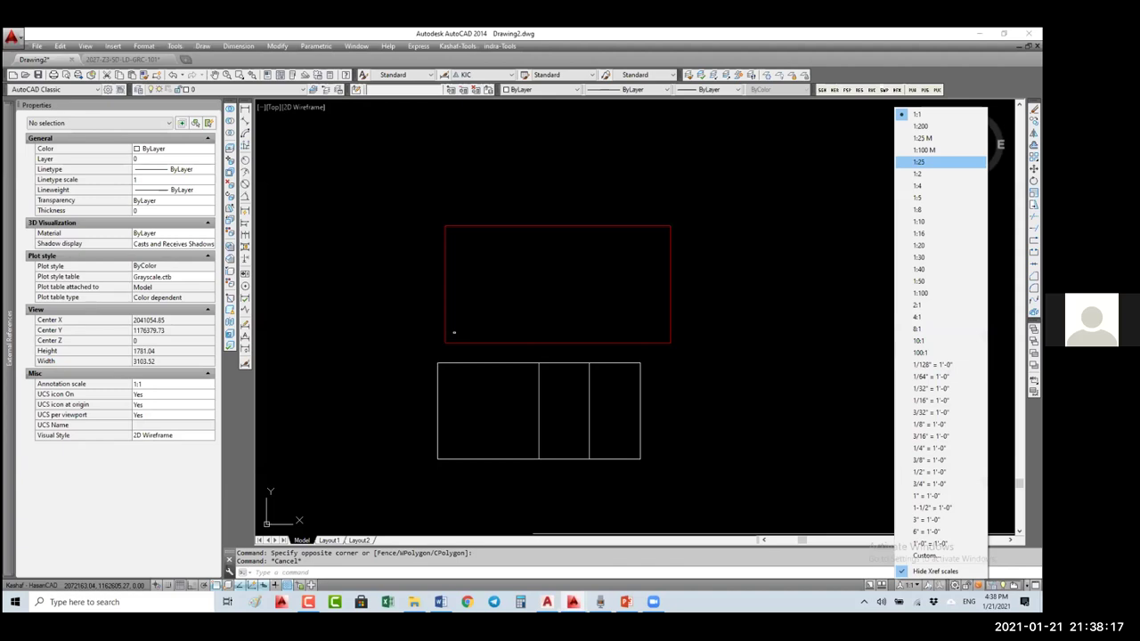
click(920, 125)
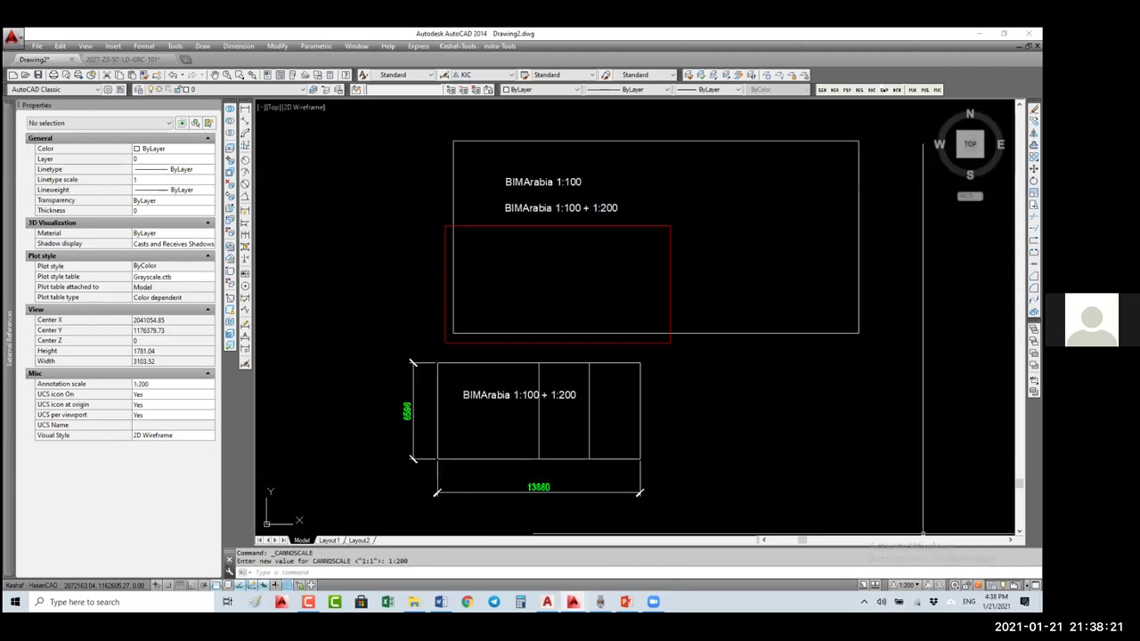
click(906, 586)
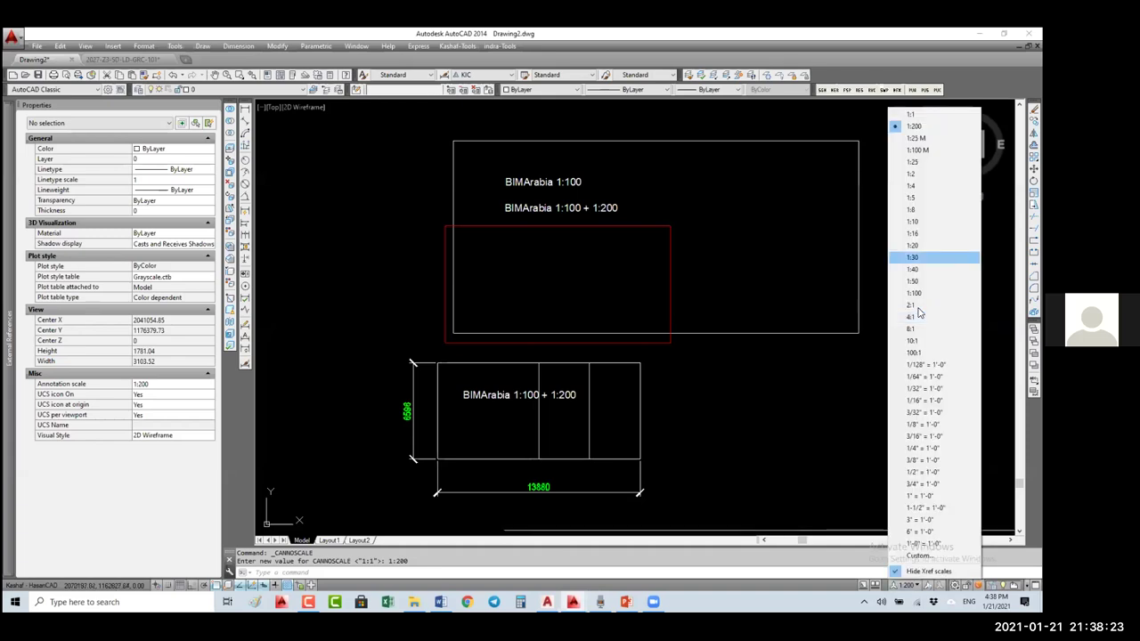
click(928, 293)
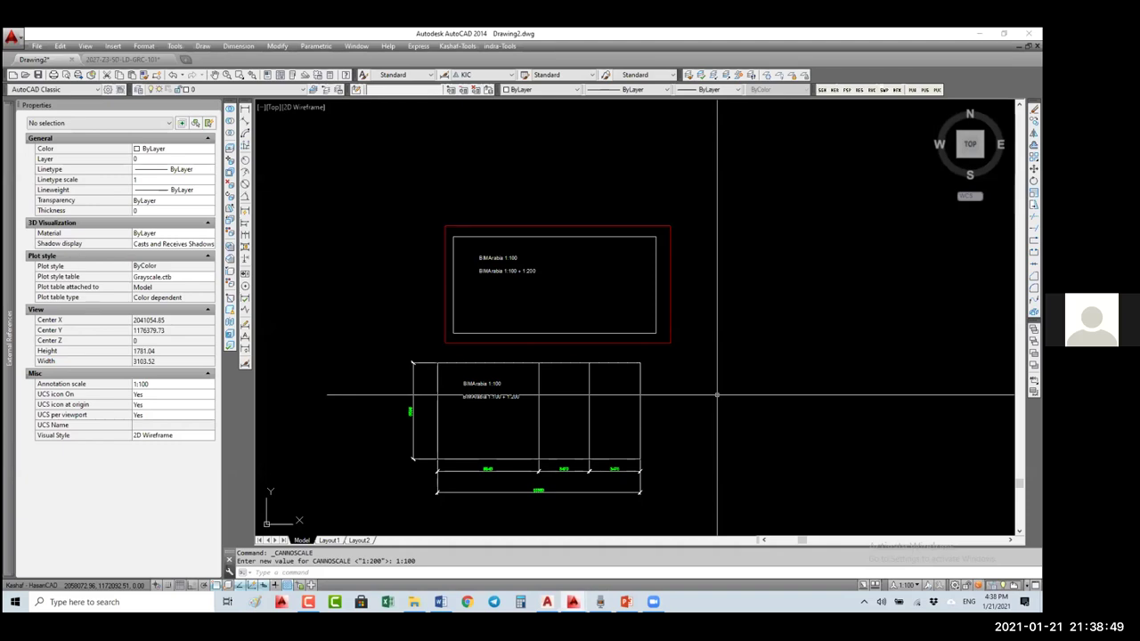
- Activate the Layout1 viewport, fit the model inside, and set its scale to 1:100
scroll(467, 365, down, 5)
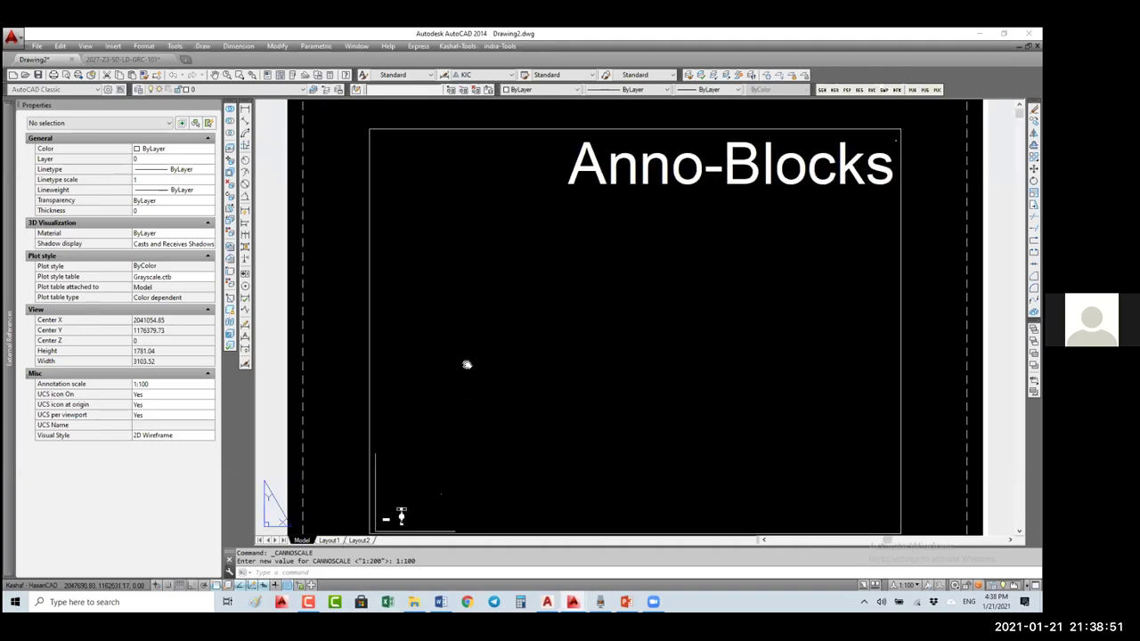
double_click(431, 378)
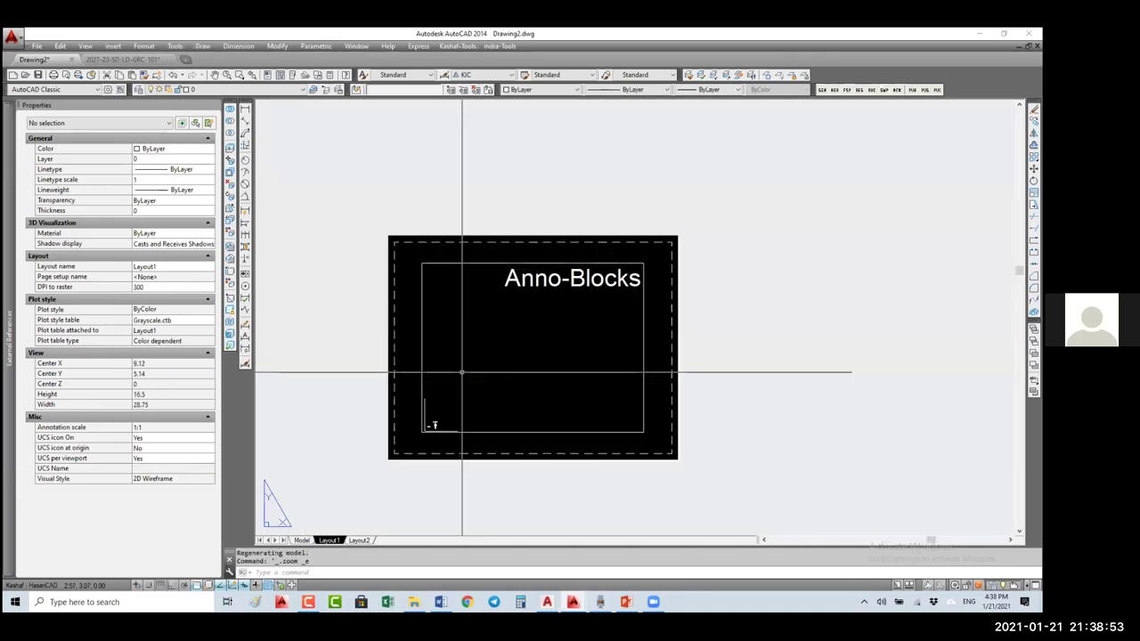
drag(460, 374, 400, 331)
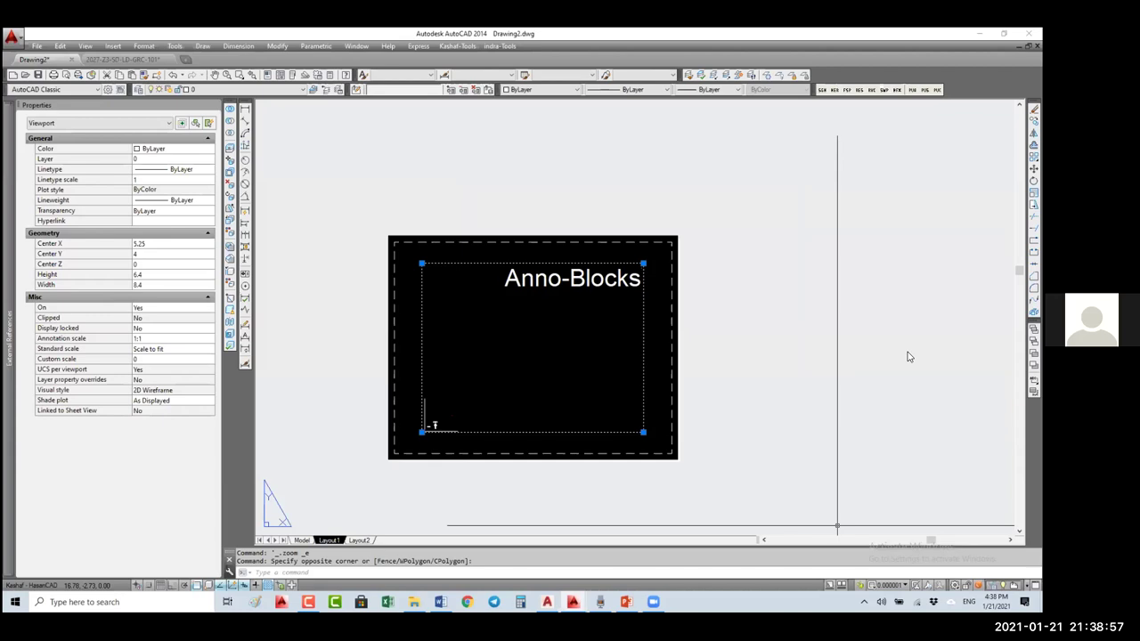
scroll(547, 342, down, 2)
double_click(545, 348)
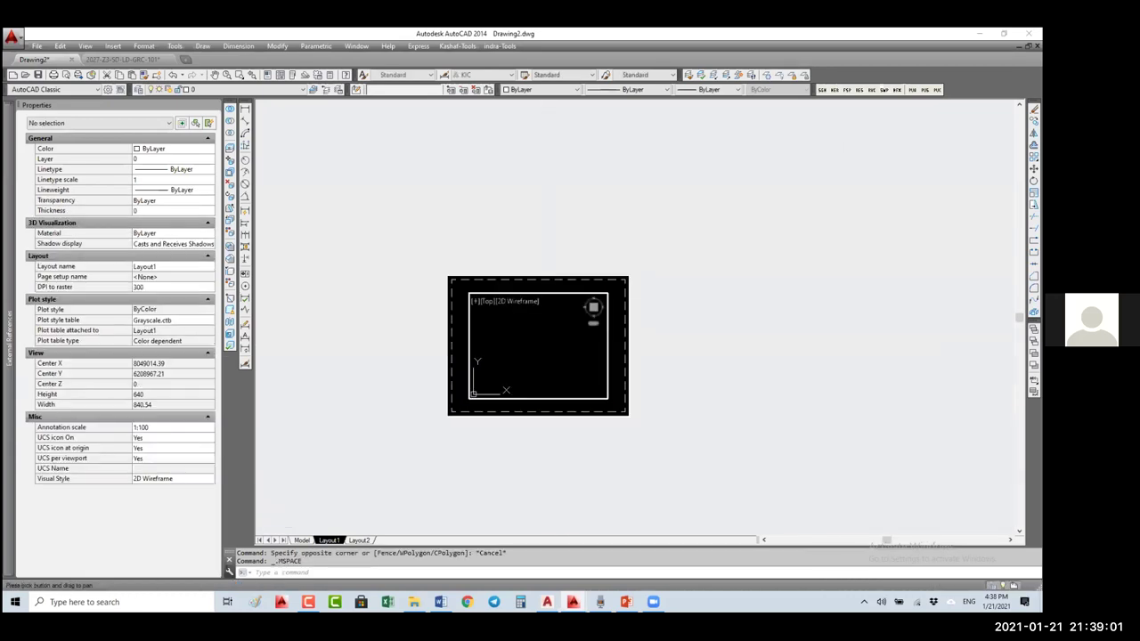
middle_click(513, 366)
middle_click(513, 366)
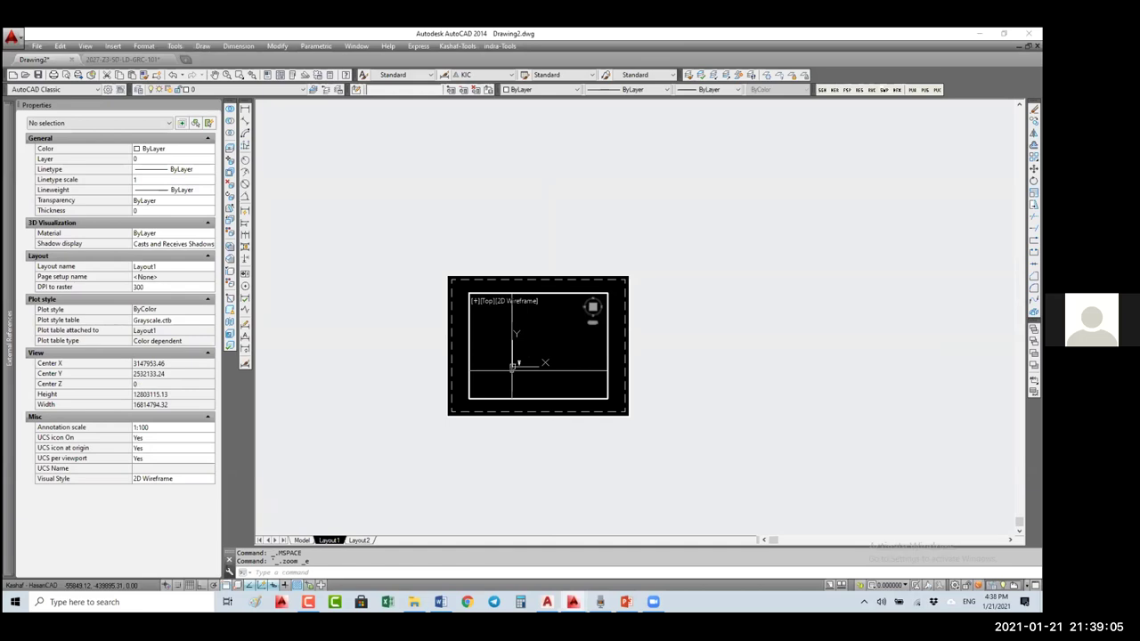
click(891, 585)
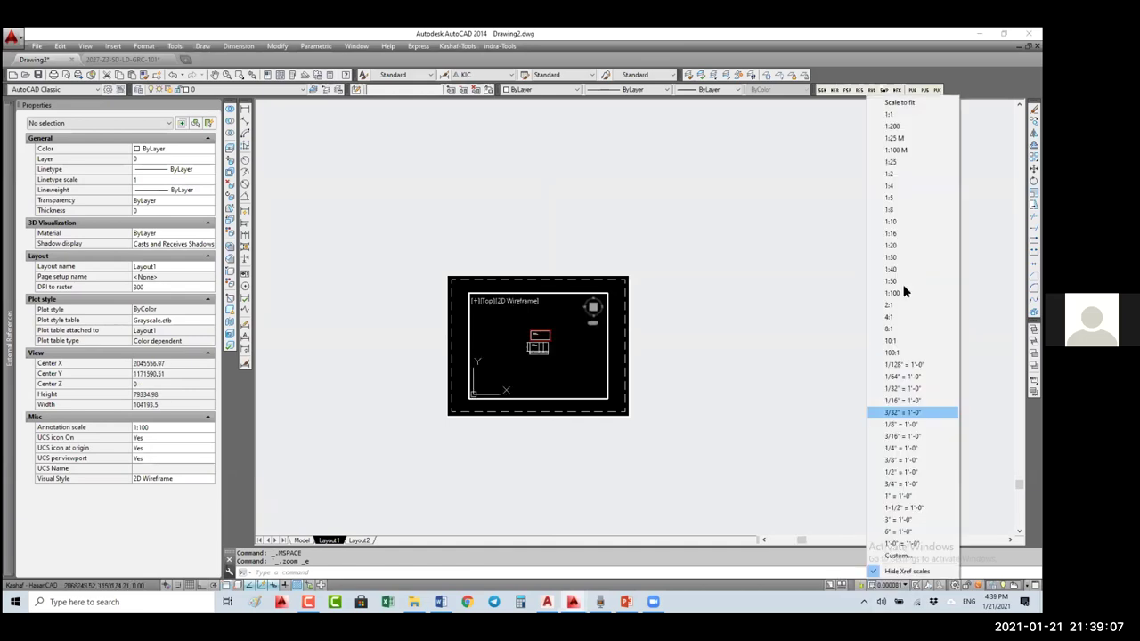
click(899, 291)
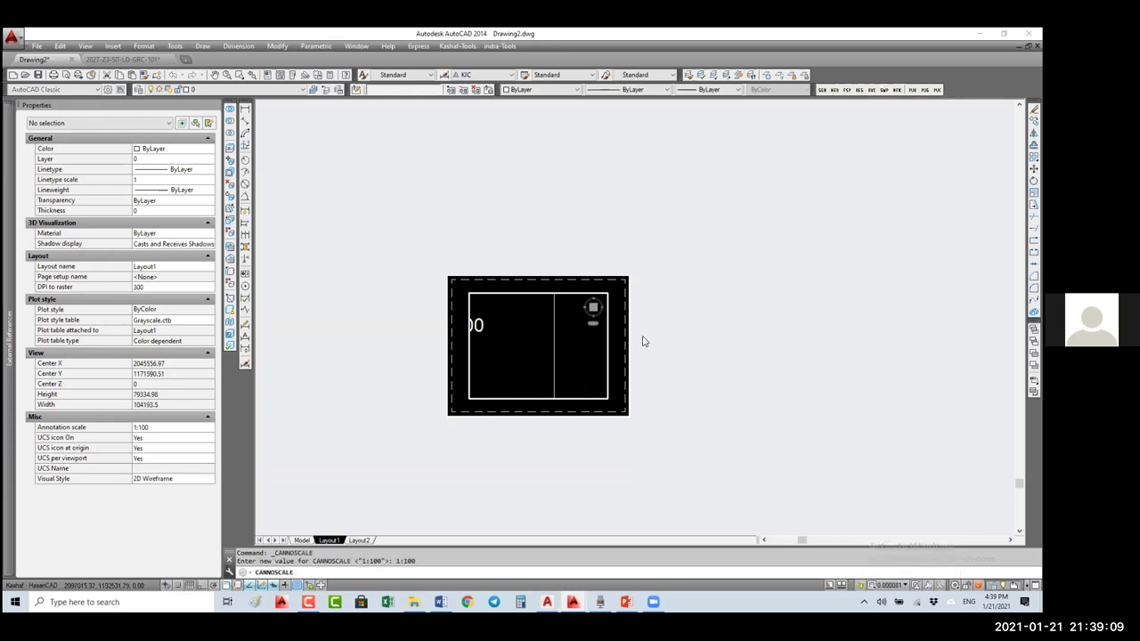
double_click(645, 341)
- Scale the viewport up by a factor of 100, then bring up the Layout1 plot settings
text(sc)
key(Return)
click(607, 346)
key(Return)
click(486, 387)
text(100)
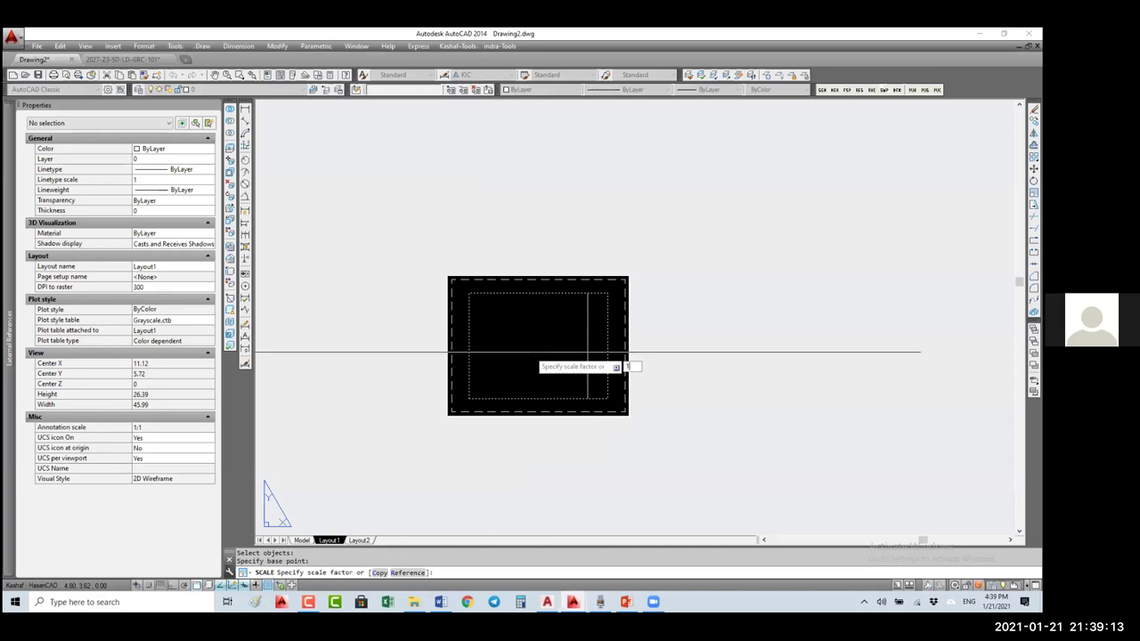
key(Return)
middle_click(588, 346)
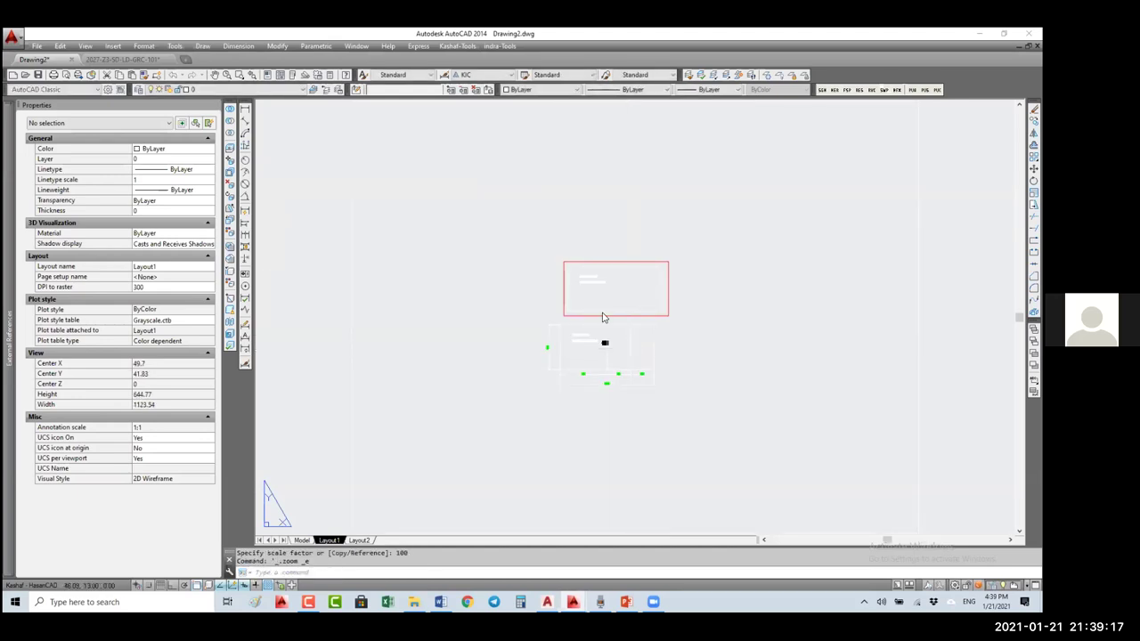
key(ctrl+p)
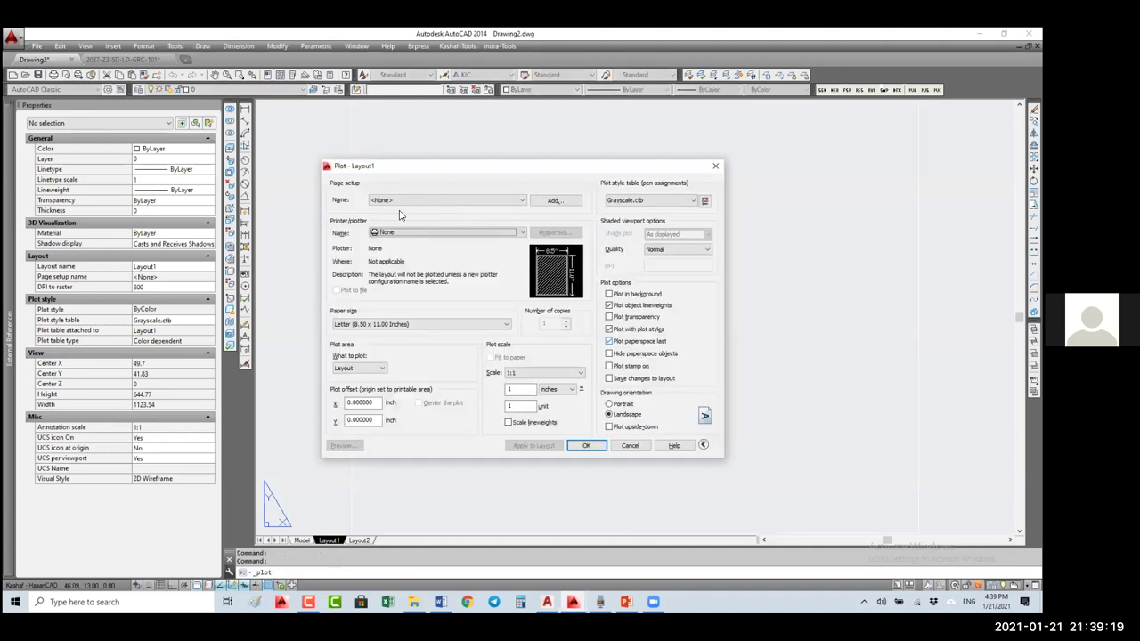
- Apply the previous plot's DWG To PDF, ISO full bleed A0 setup to Layout1 without plotting
key(Down)
click(539, 446)
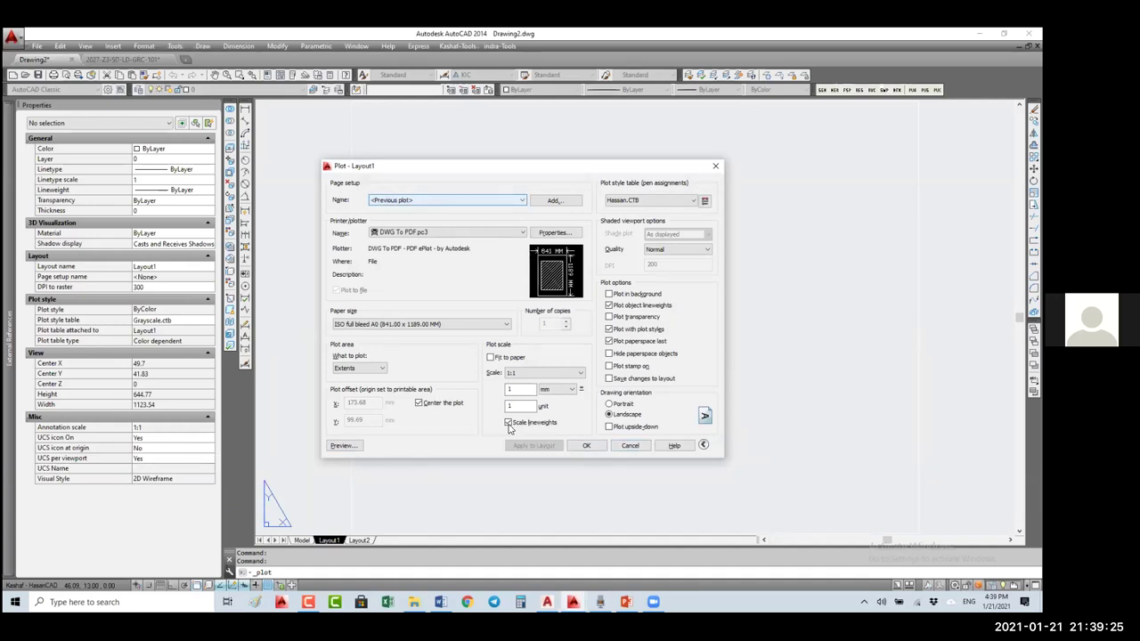
click(620, 447)
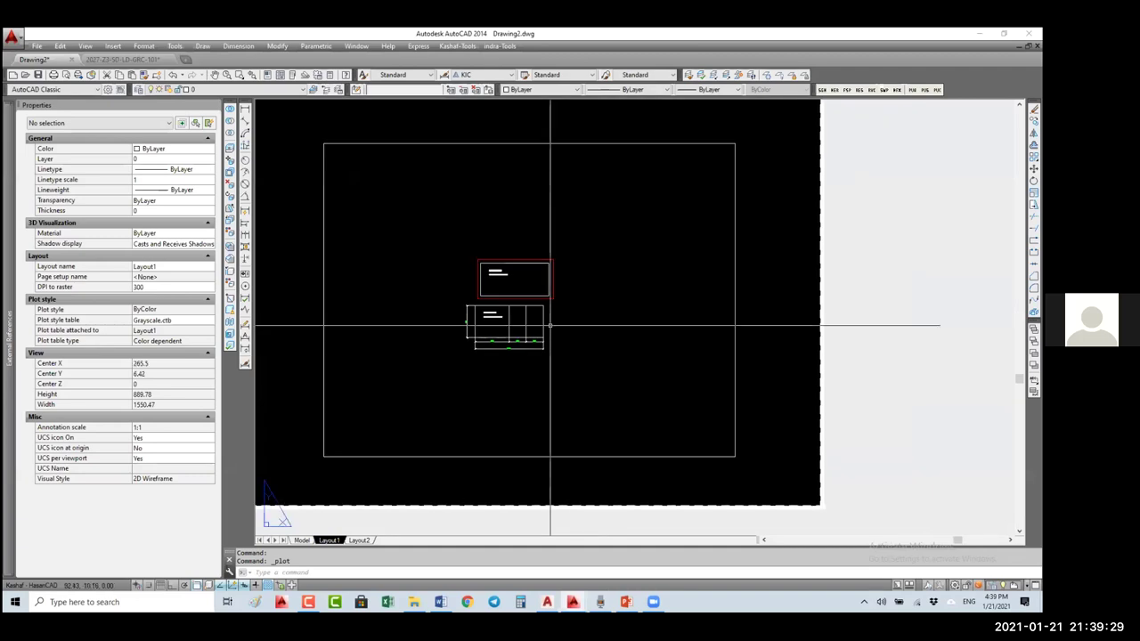
double_click(552, 323)
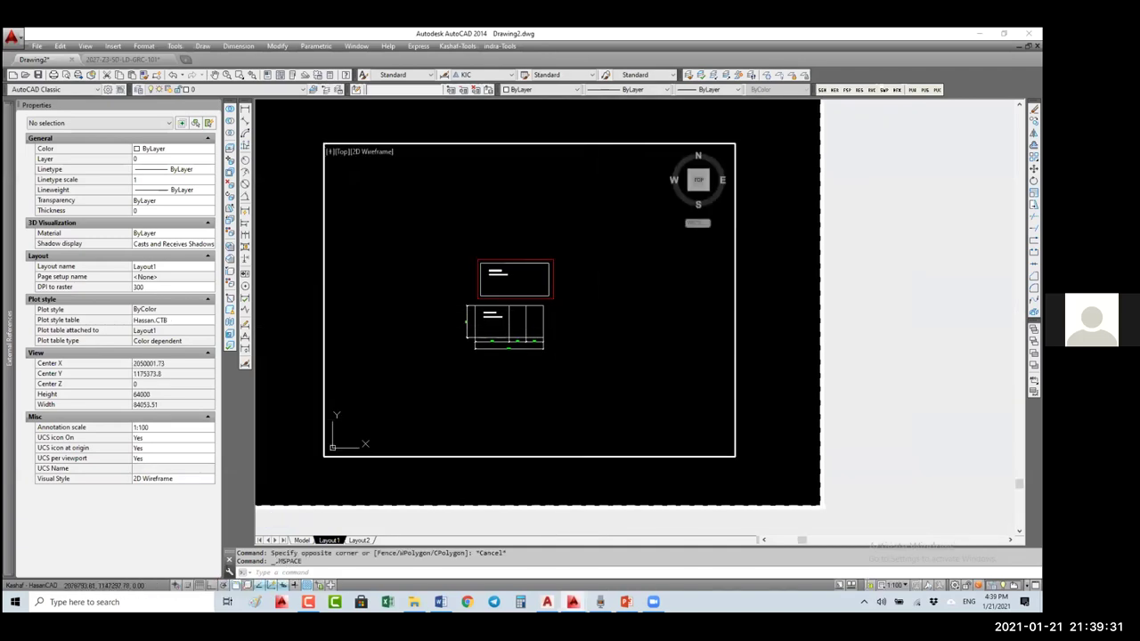
click(899, 585)
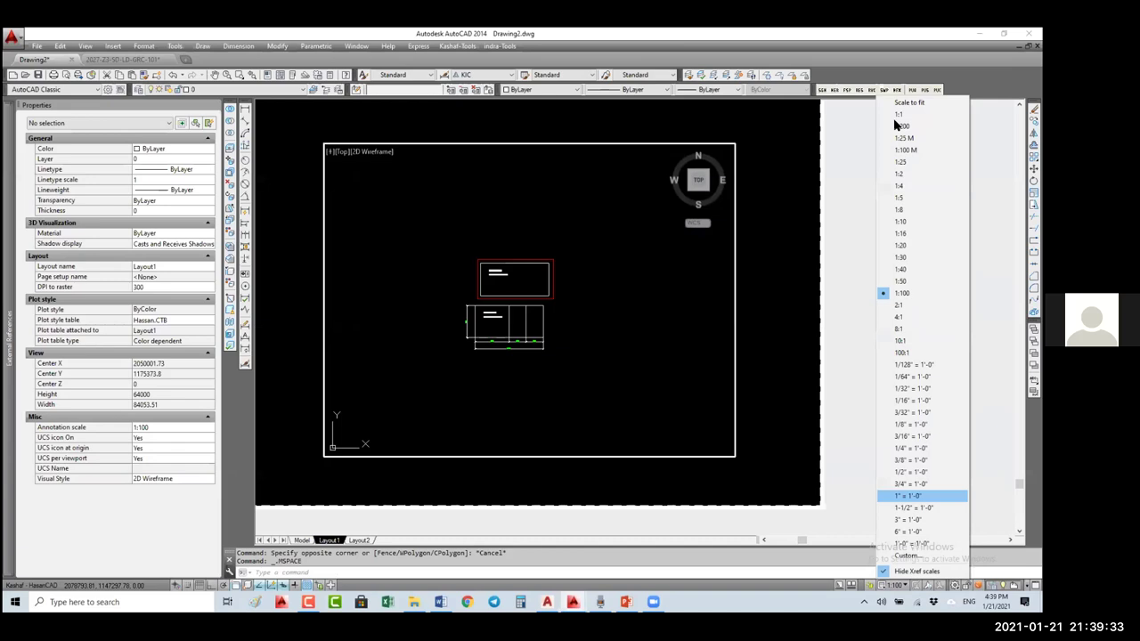
click(901, 128)
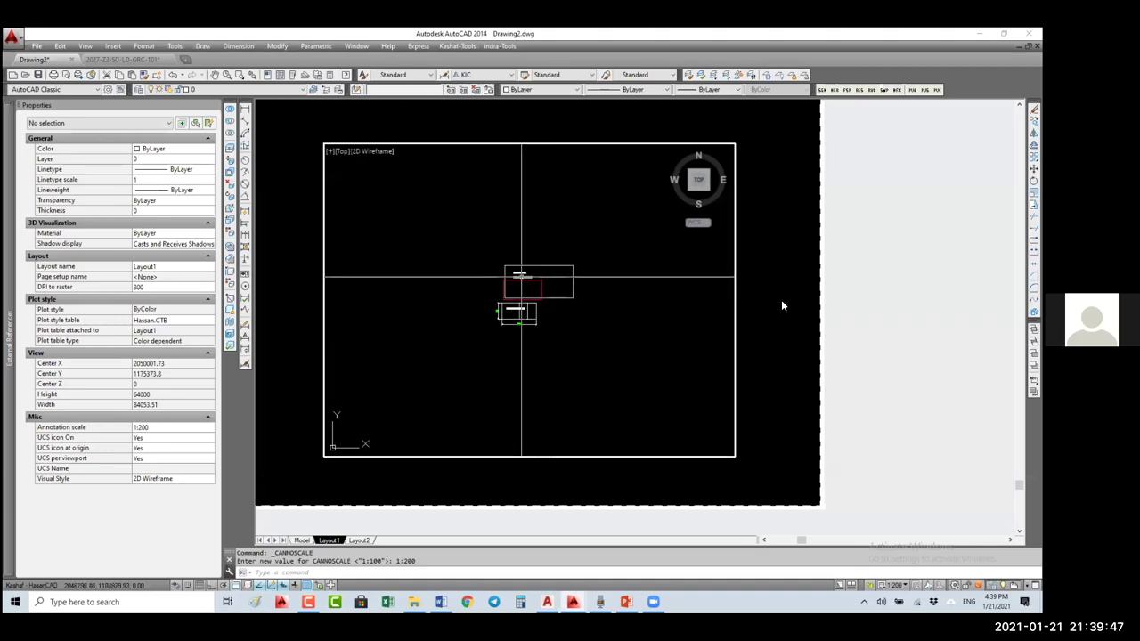
click(896, 584)
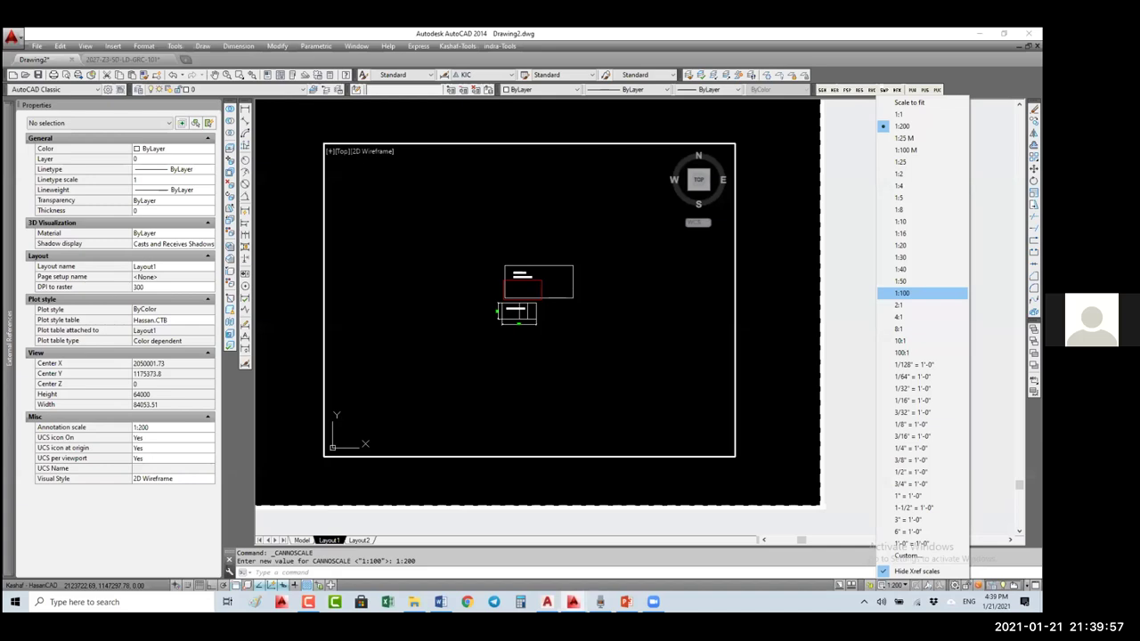
click(903, 293)
- Draw a paper-space rectangle framing the BIMArabia text box and table, then enter the viewport
text(rec)
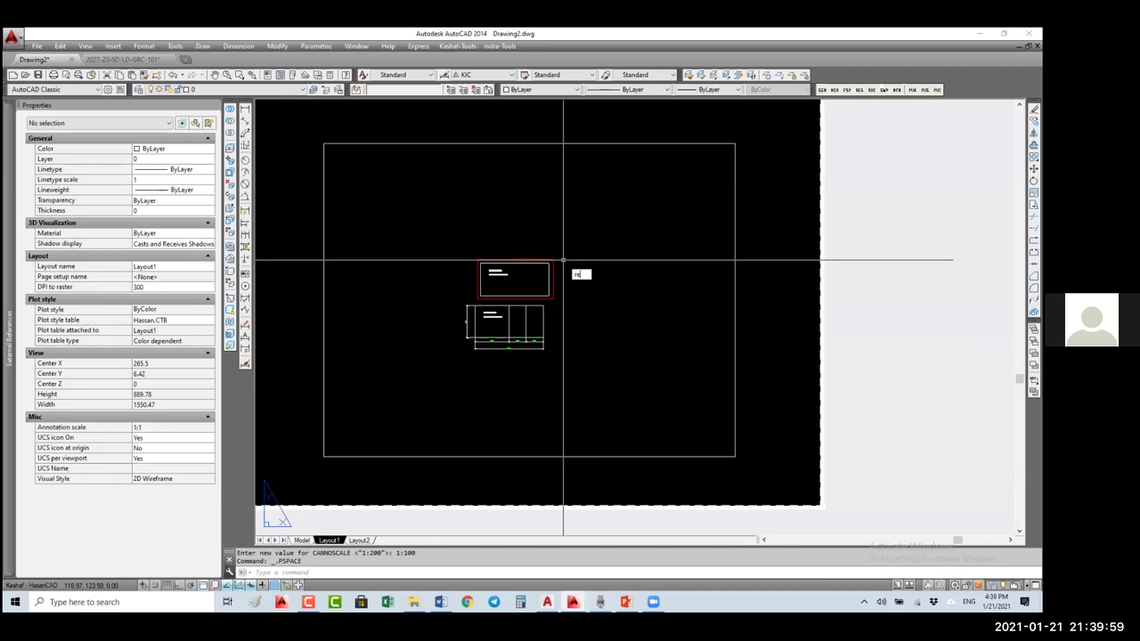
key(Return)
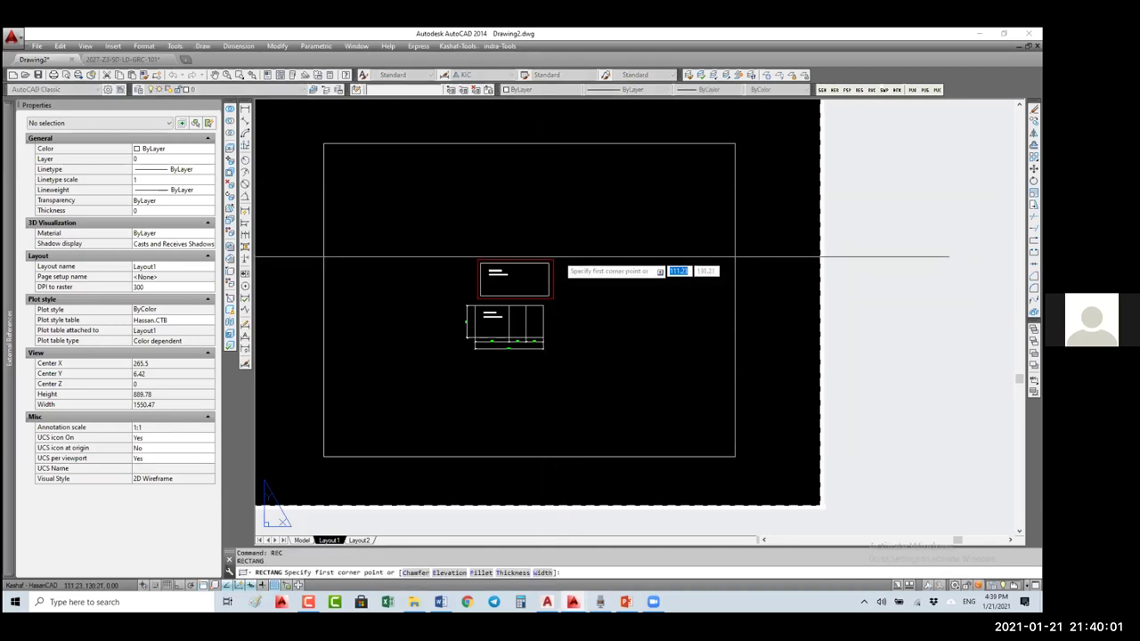
click(553, 259)
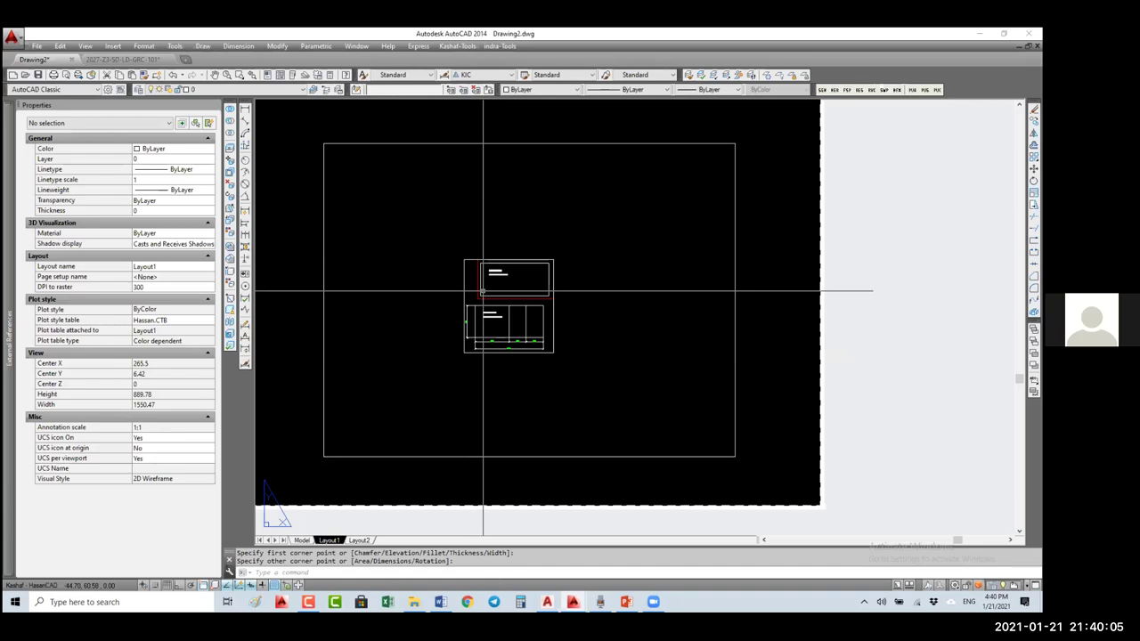
scroll(483, 291, up, 5)
scroll(495, 277, up, 5)
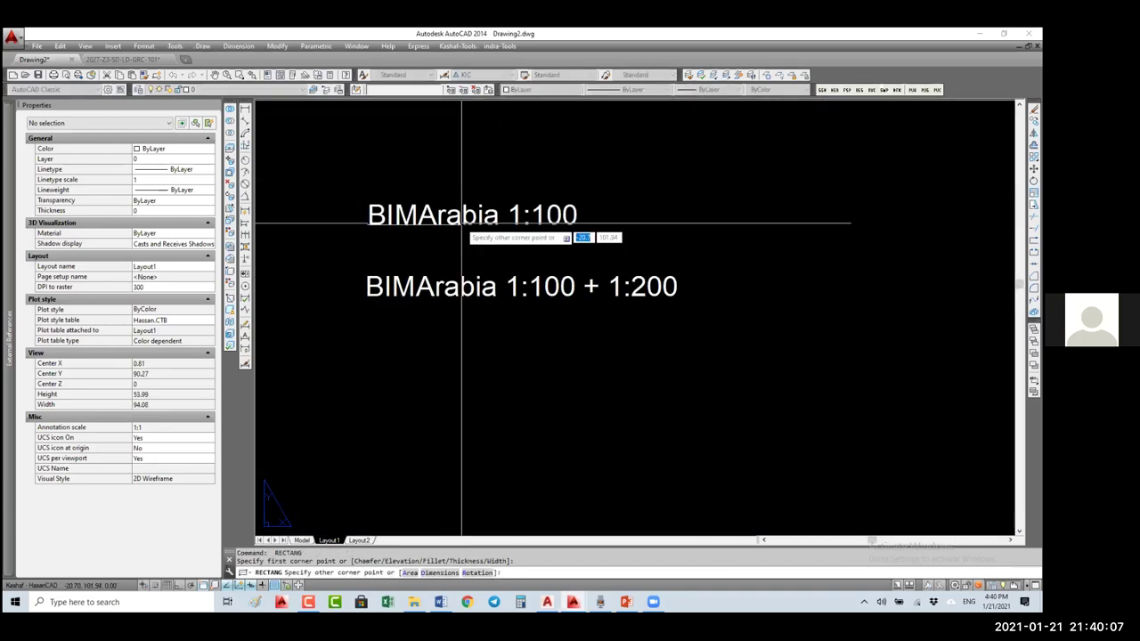
click(593, 224)
scroll(569, 233, down, 4)
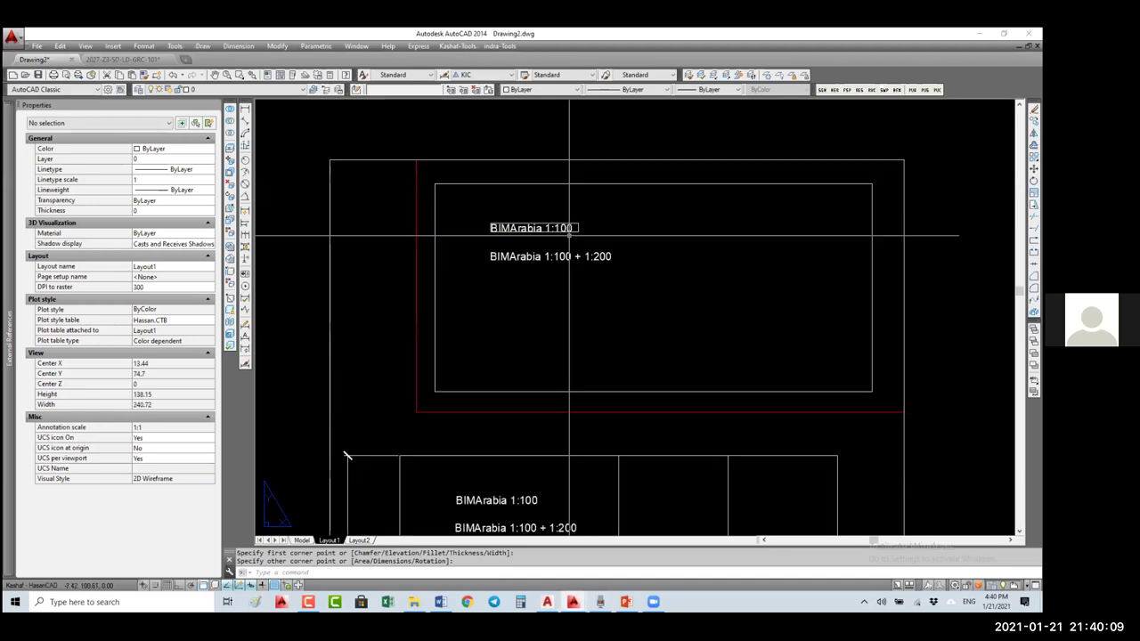
double_click(603, 211)
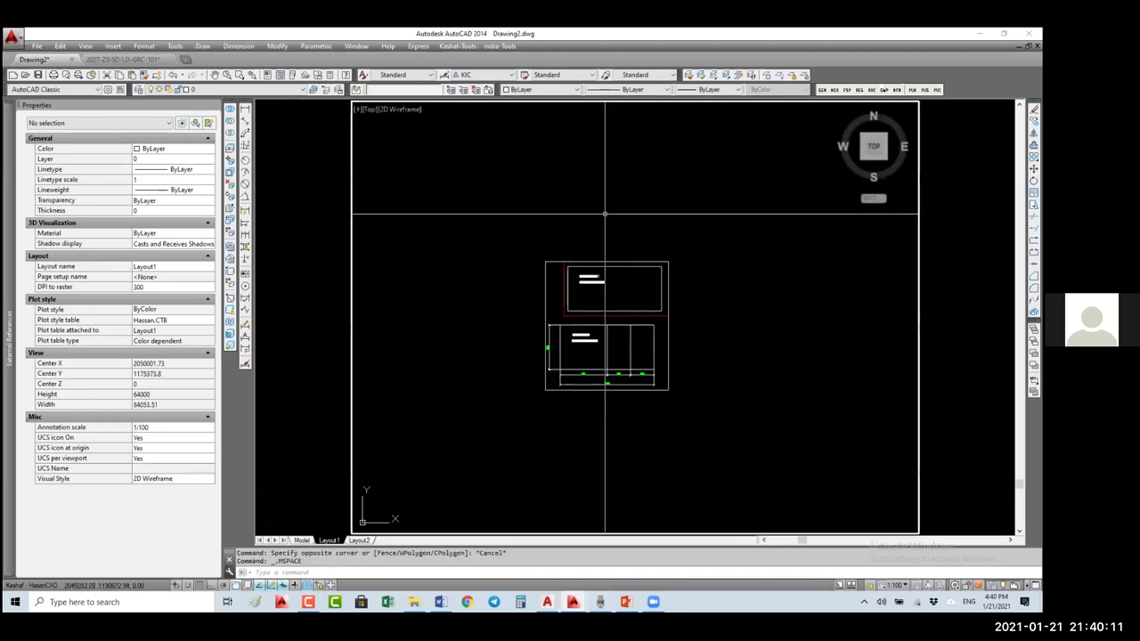
- Colour both paper-space rectangles around the BIMArabia content yellow-green, then reactivate the viewport
click(894, 585)
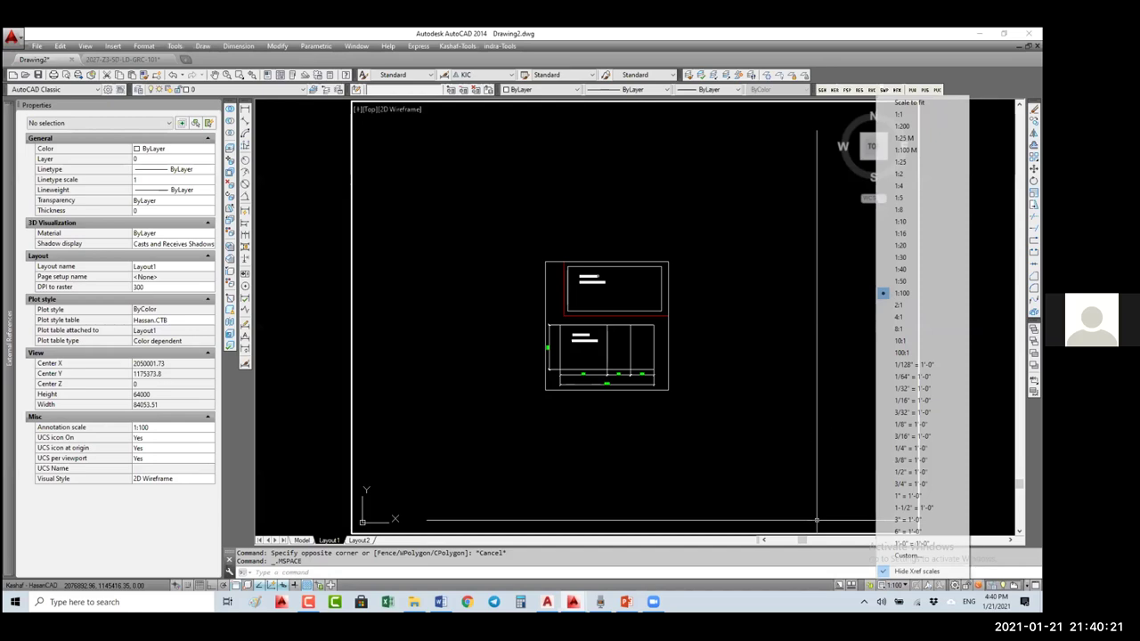
key(Escape)
key(Escape)
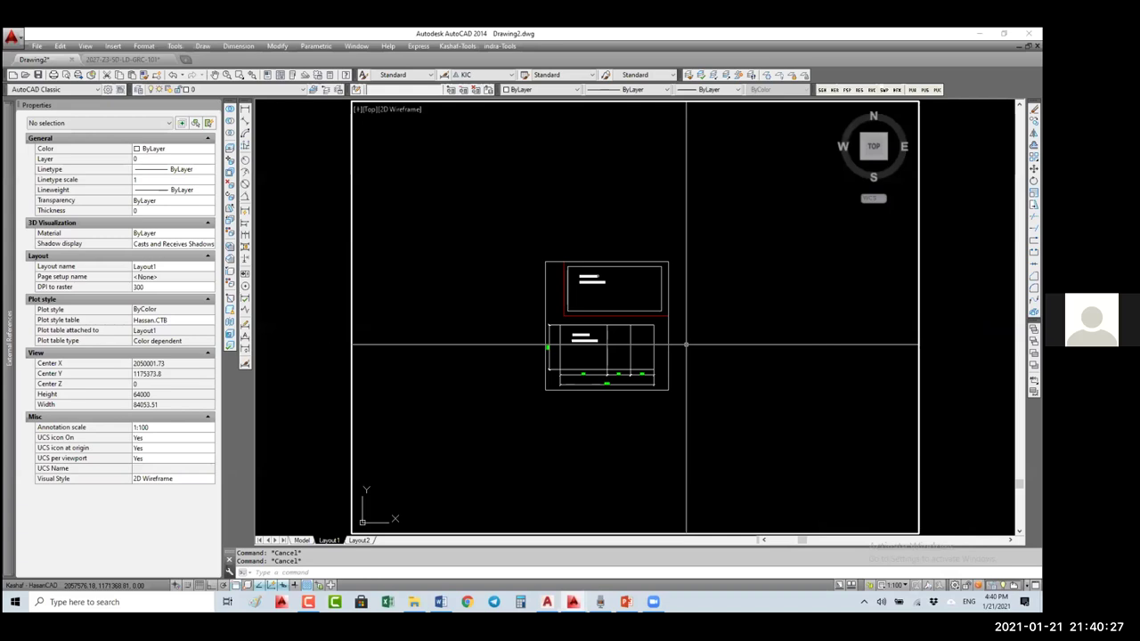
double_click(499, 304)
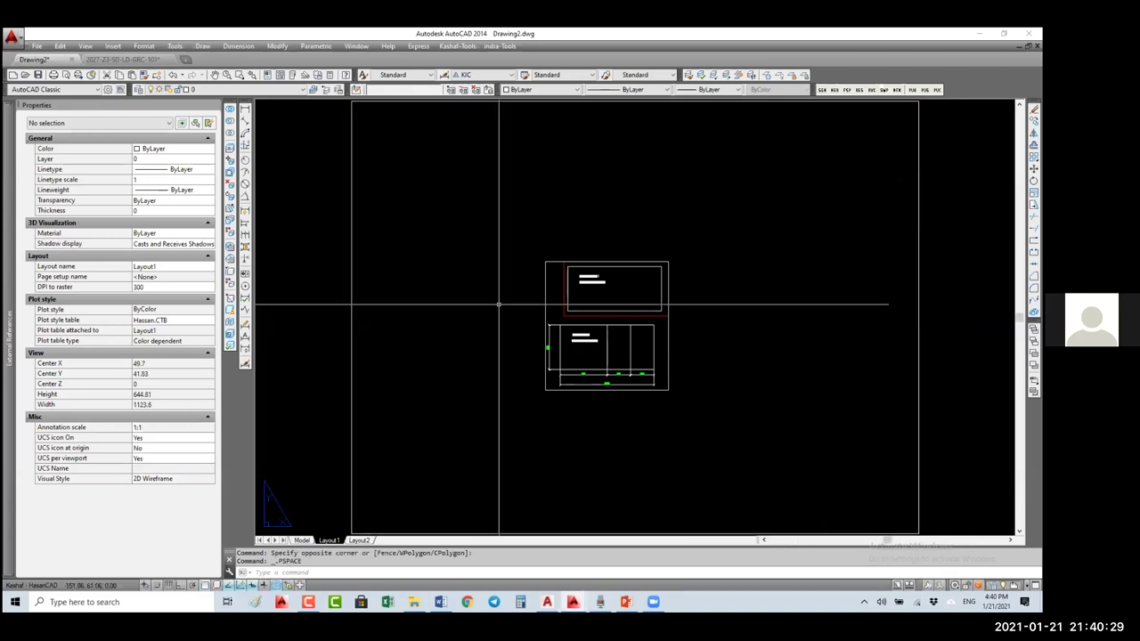
drag(499, 307, 601, 275)
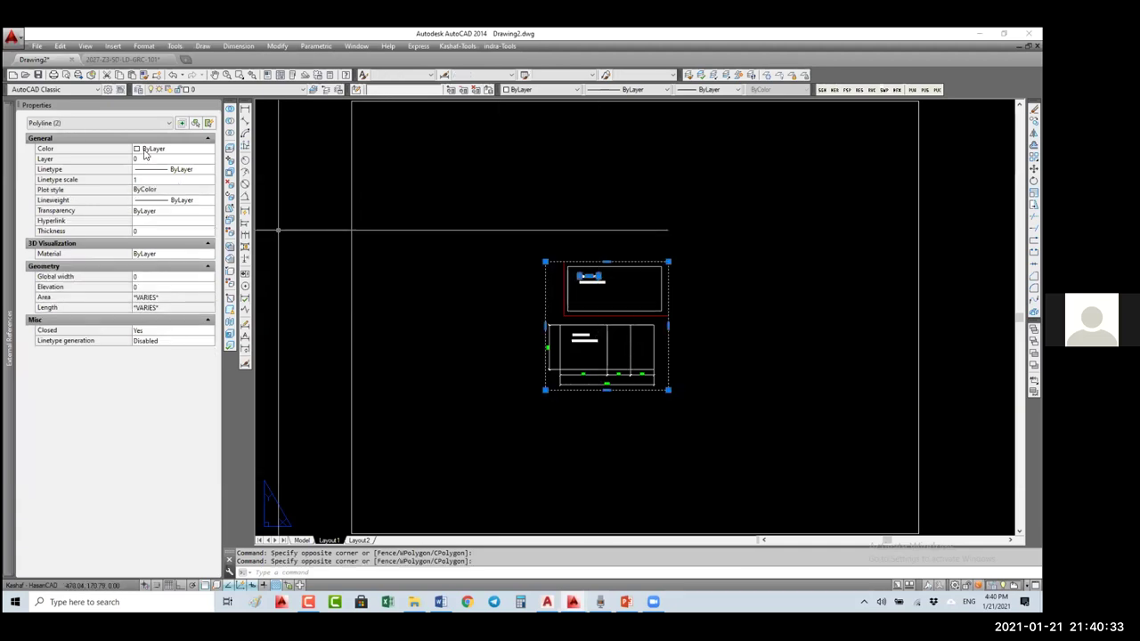
click(229, 158)
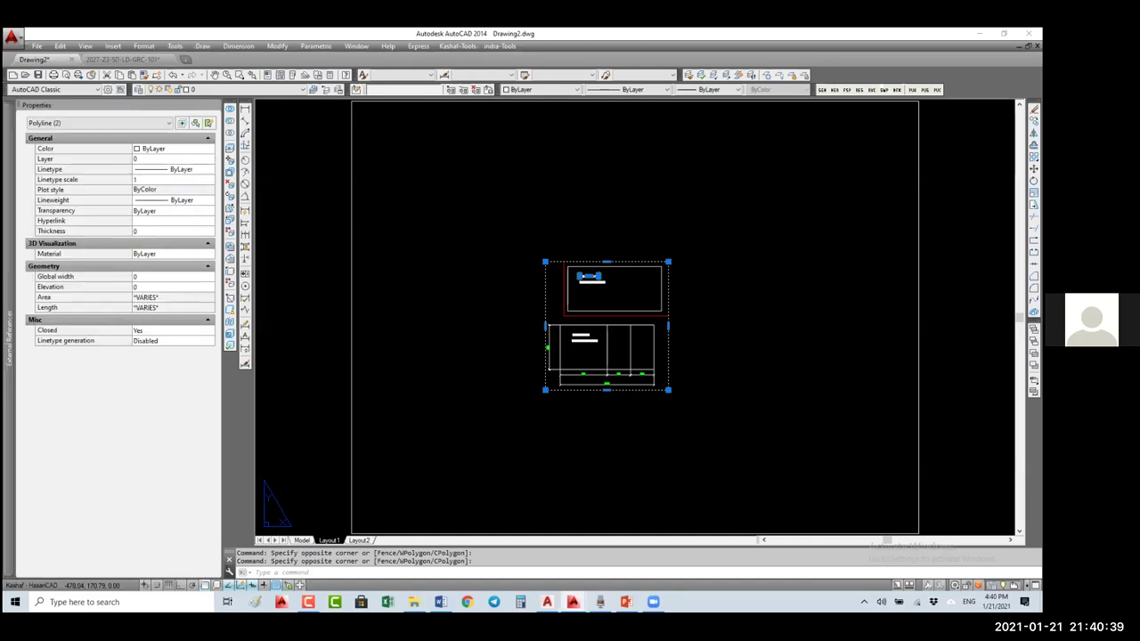
key(Escape)
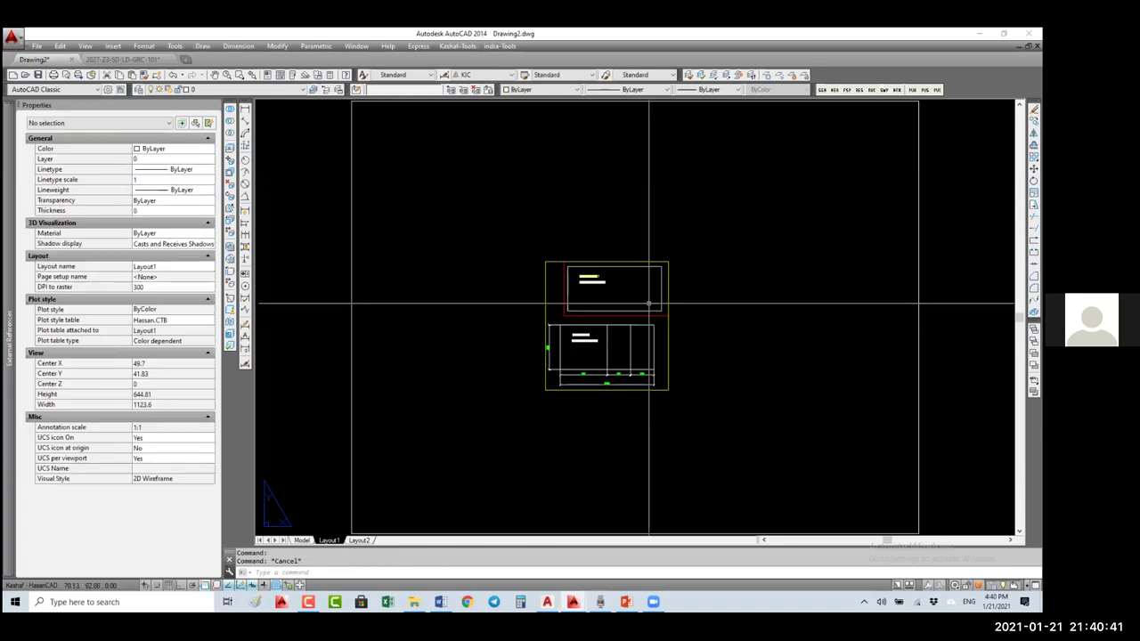
double_click(707, 303)
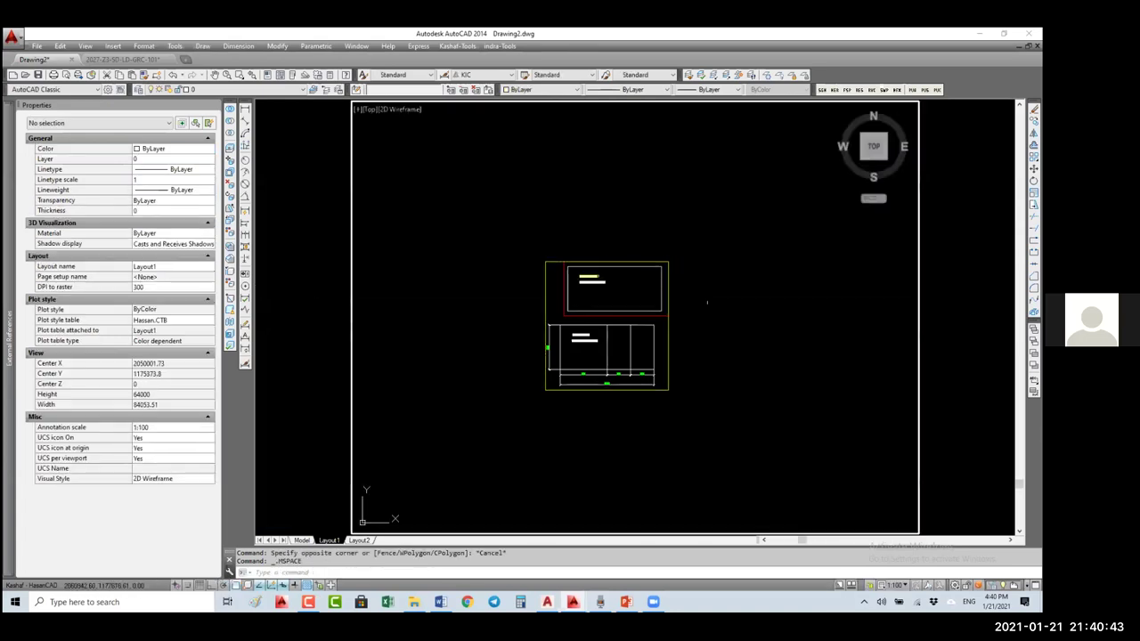
- Switch the Layout1 viewport scale to 1:200 and pan to recentre the BIMArabia blocks
click(894, 585)
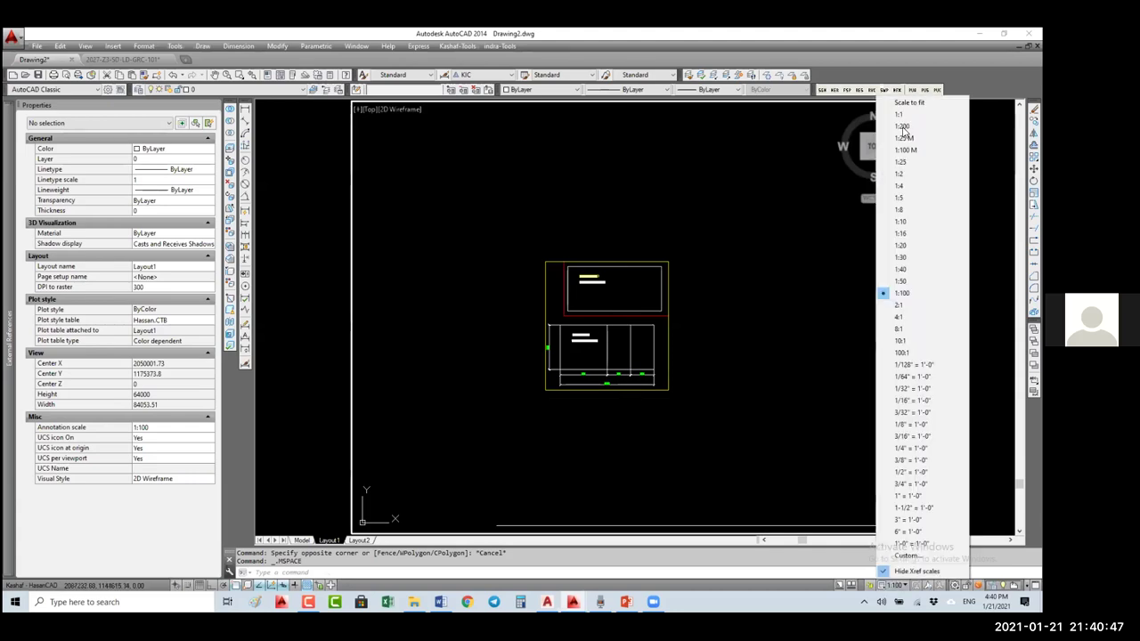
click(902, 126)
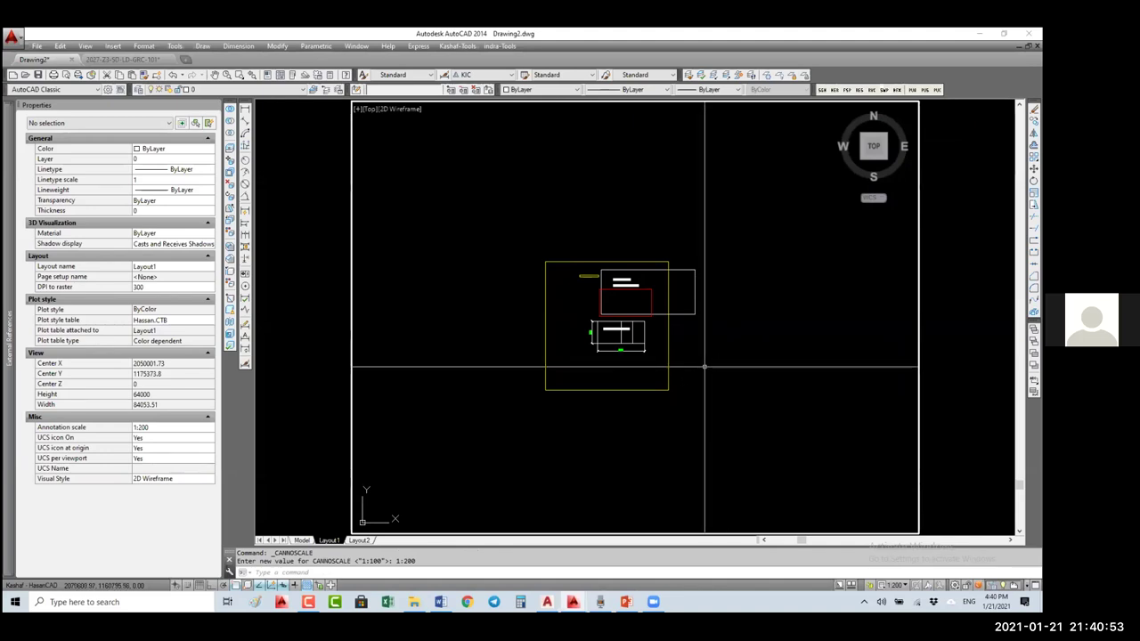
middle_drag(667, 379, 626, 391)
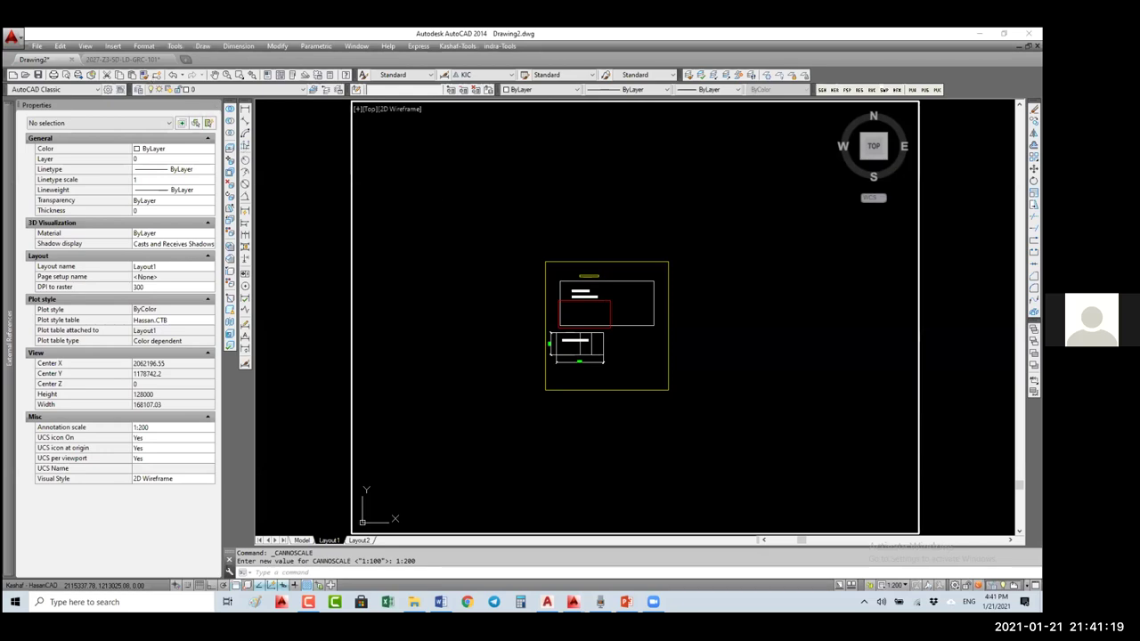
key(ctrl+Tab)
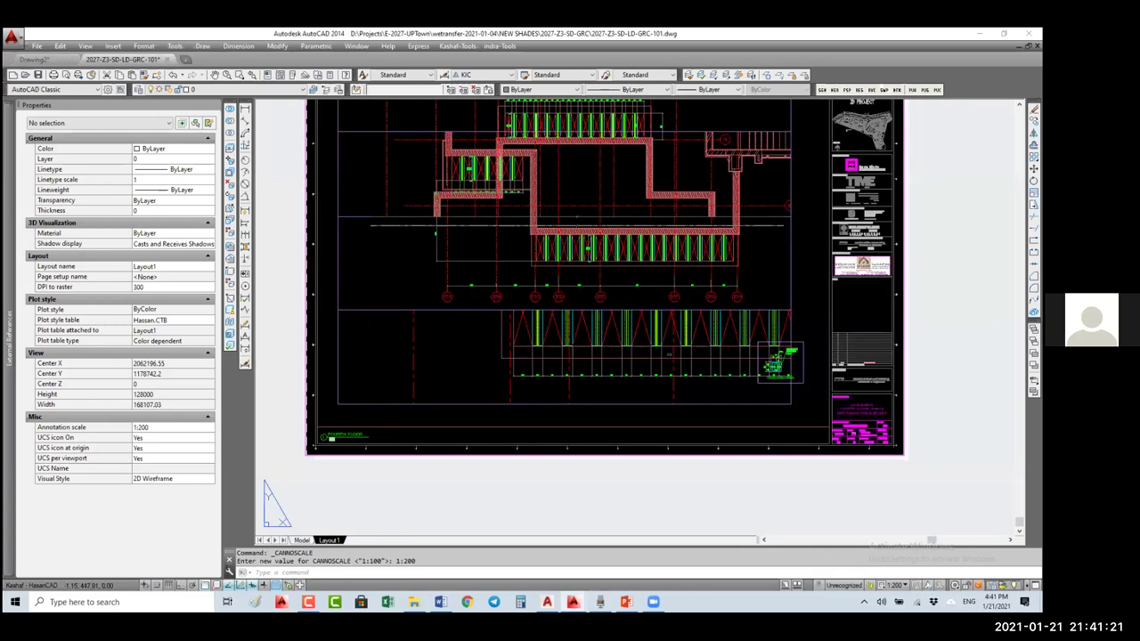
double_click(448, 490)
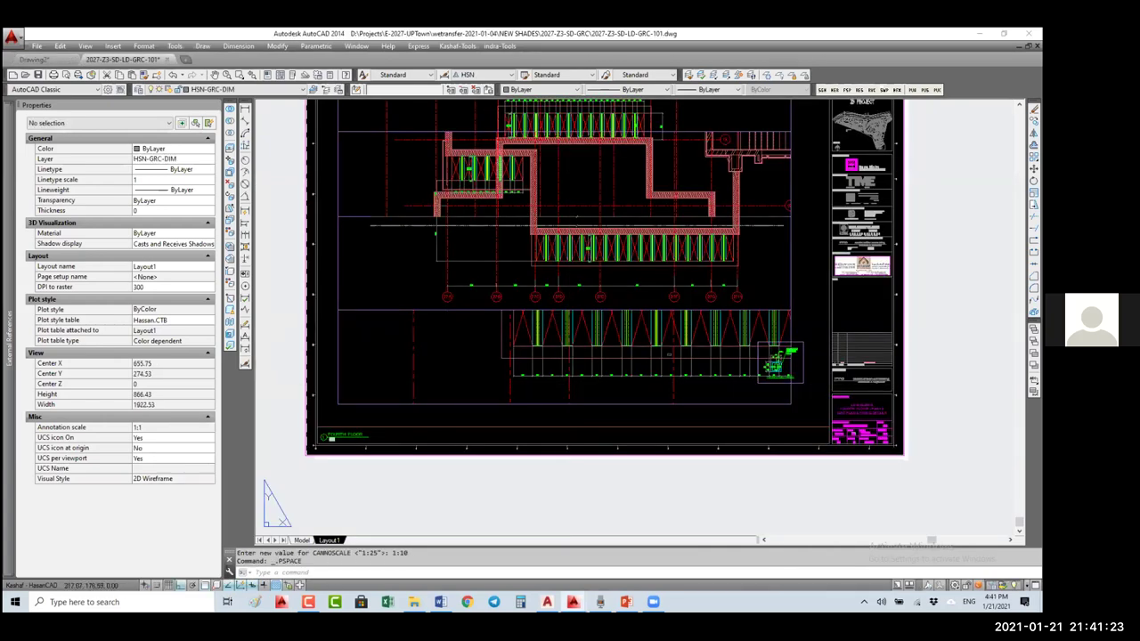
double_click(611, 356)
scroll(612, 338, down, 5)
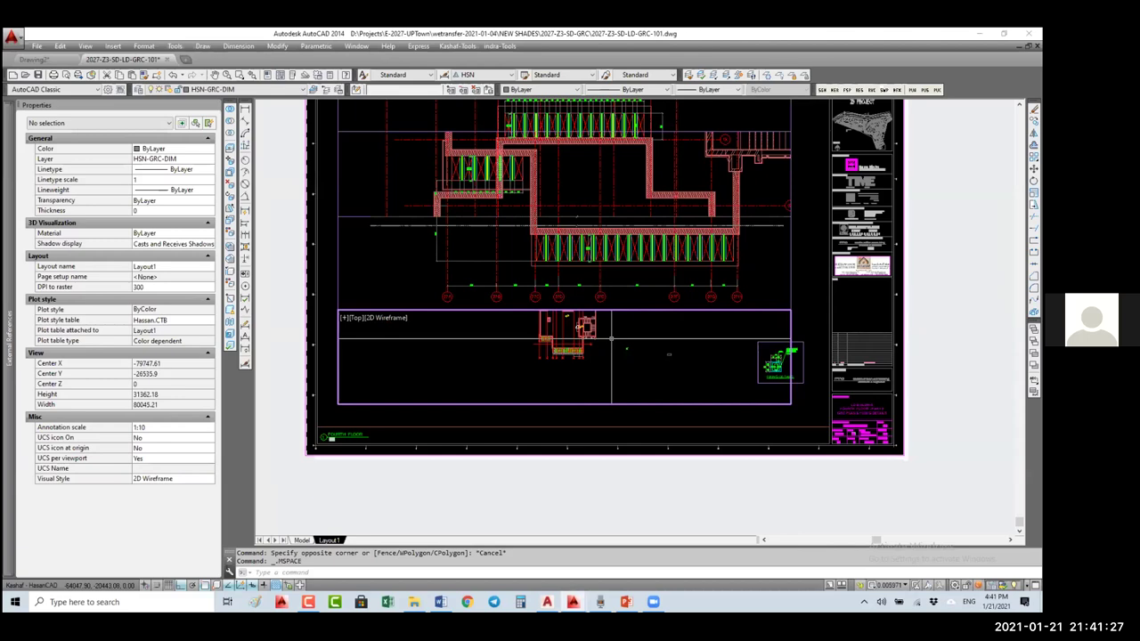
scroll(611, 339, up, 5)
click(557, 271)
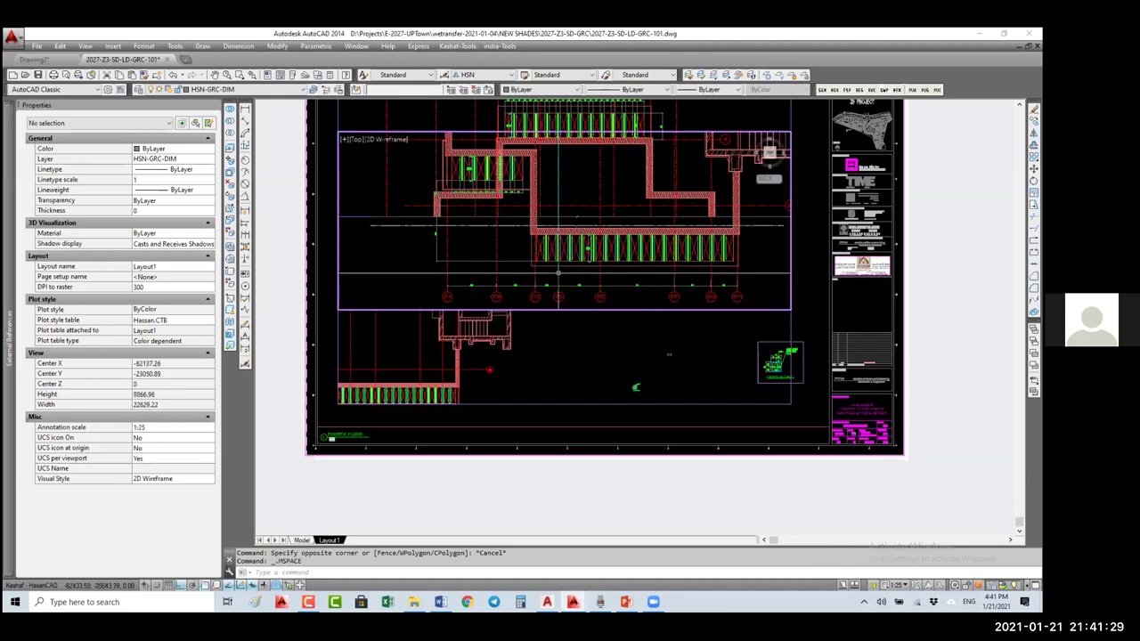
scroll(558, 271, down, 6)
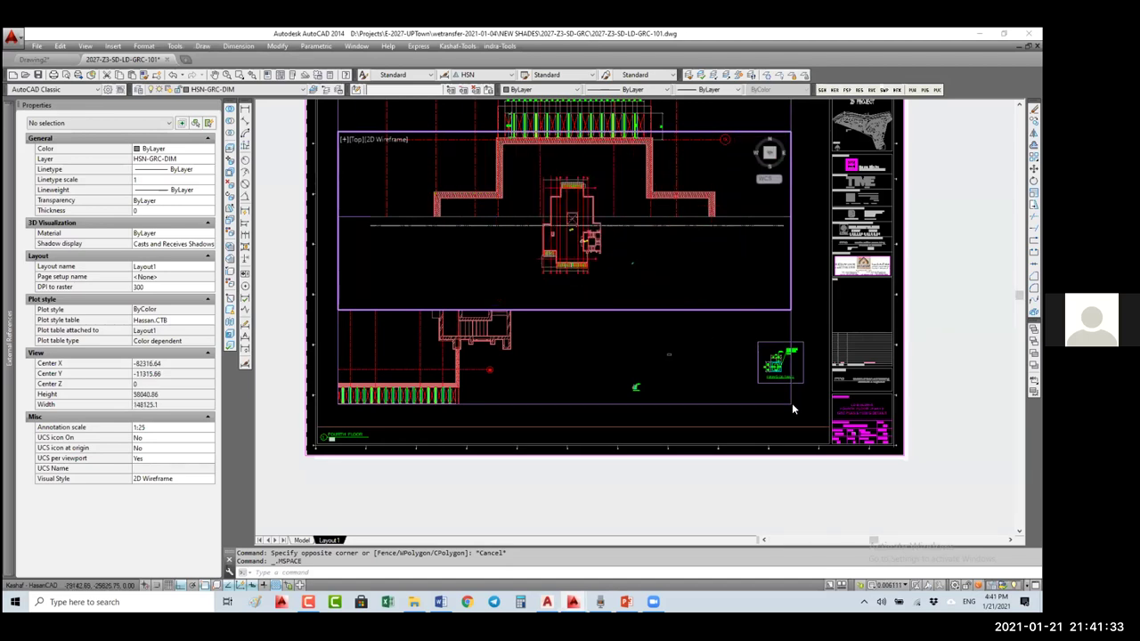
scroll(473, 399, up, 10)
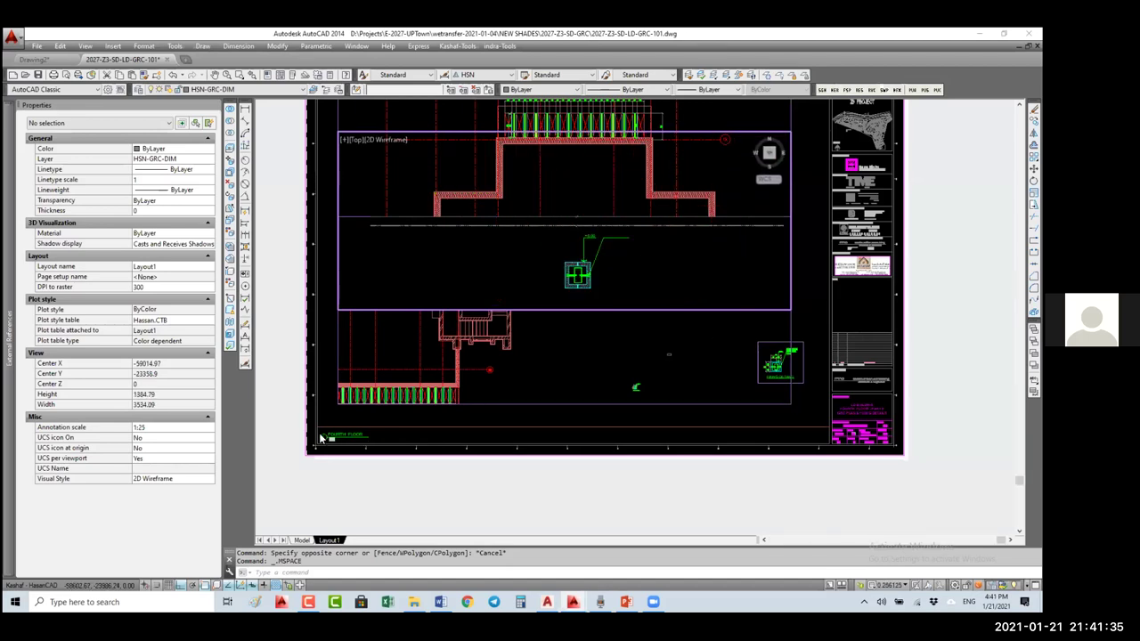
key(Escape)
key(Escape)
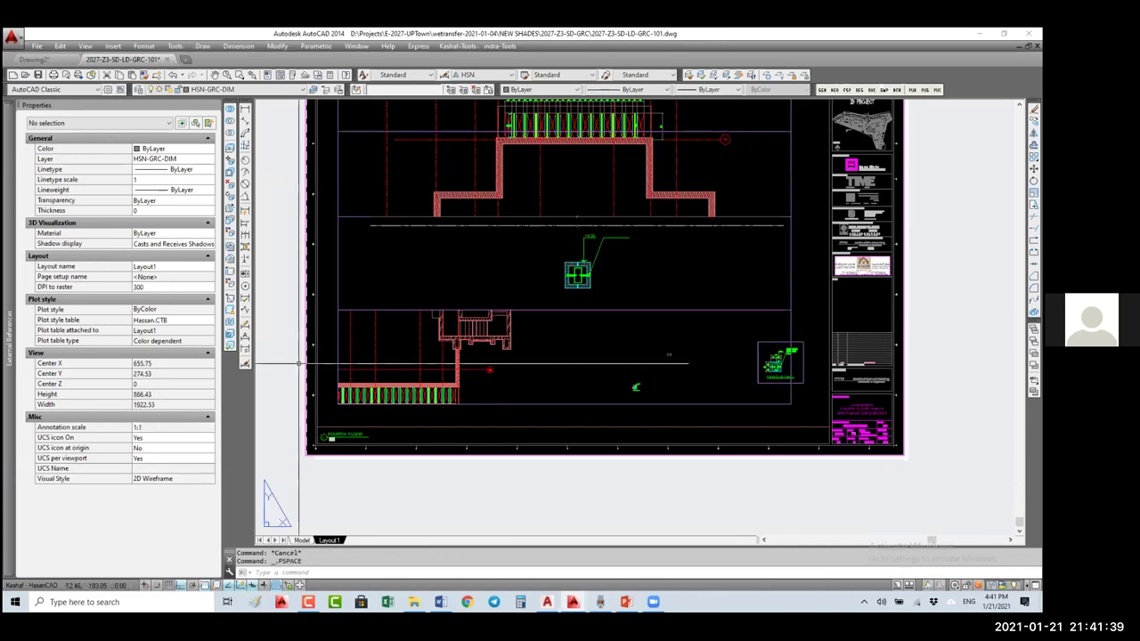
key(ctrl+Tab)
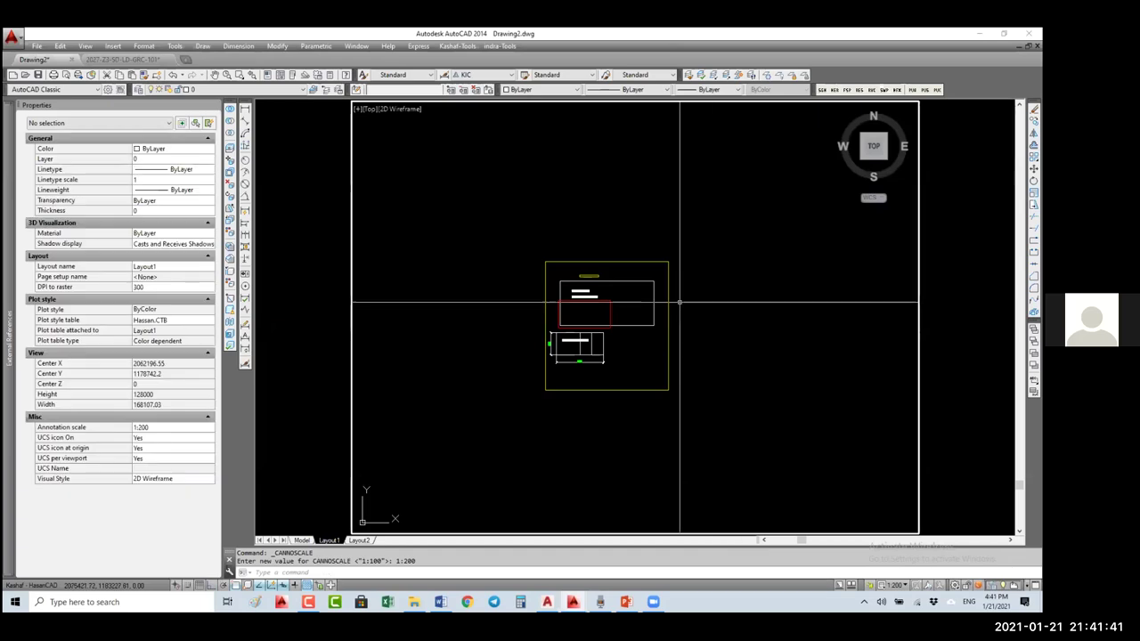
- Choose 1:200 from the status-bar viewport scale list and nudge the view slightly
middle_drag(717, 317, 727, 328)
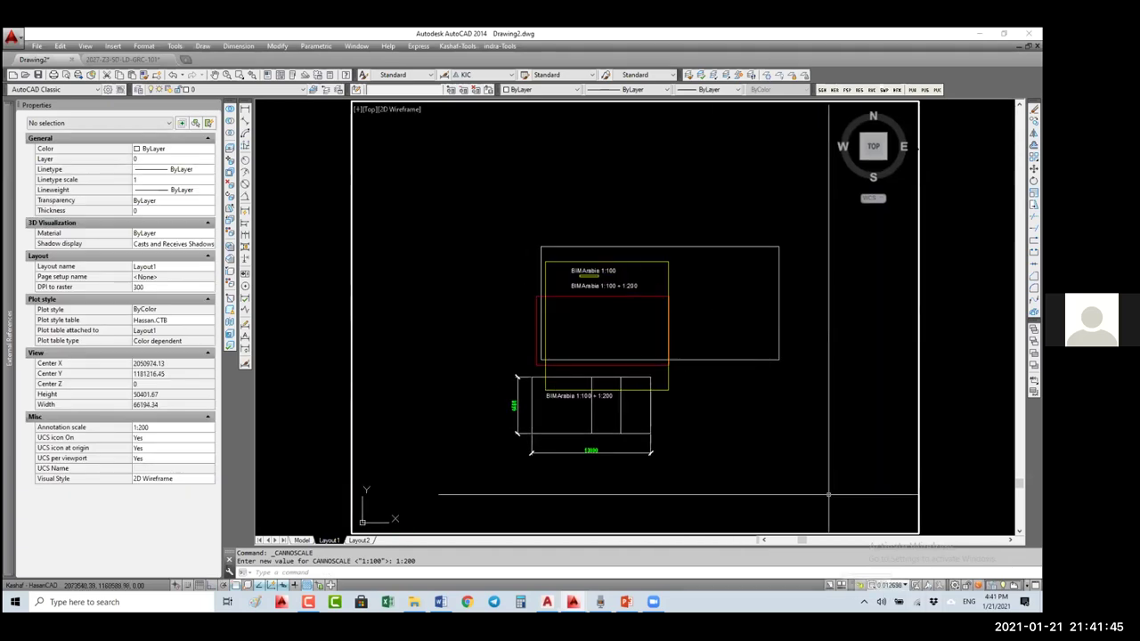
click(891, 586)
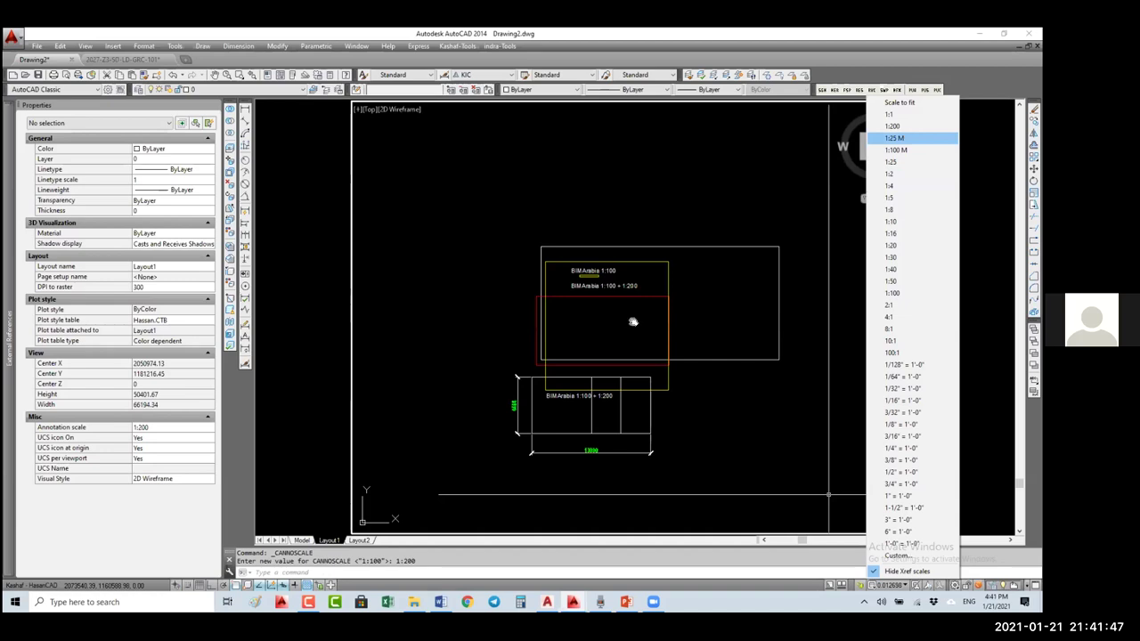
click(892, 126)
middle_drag(598, 316, 602, 318)
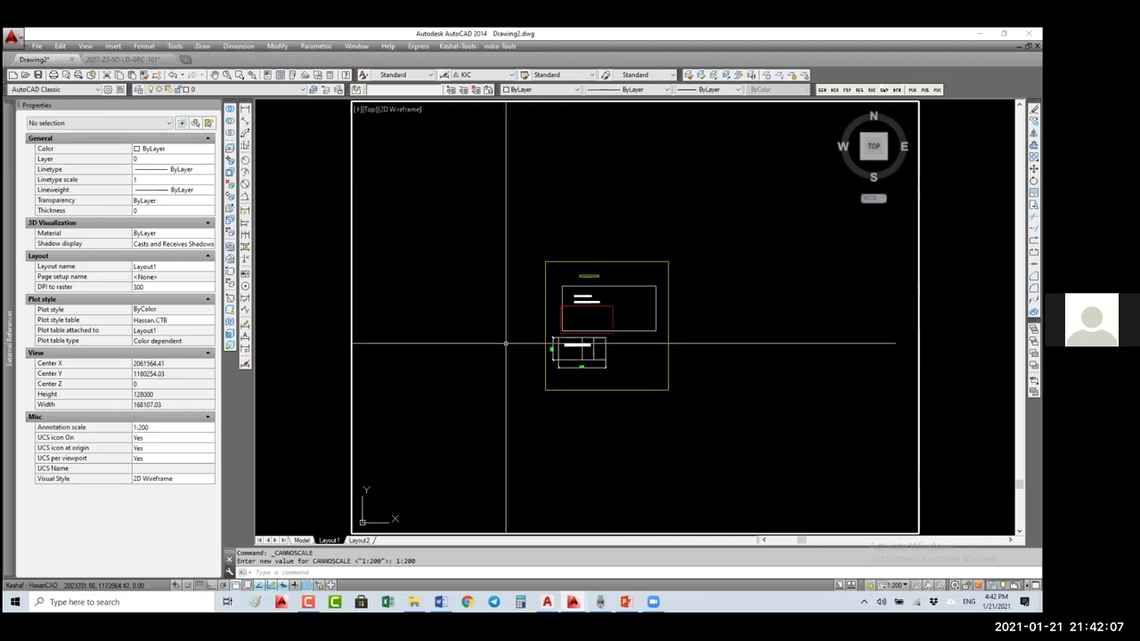
- In model space, copy the three rectangle polylines and paste them as a new block
double_click(318, 438)
click(303, 539)
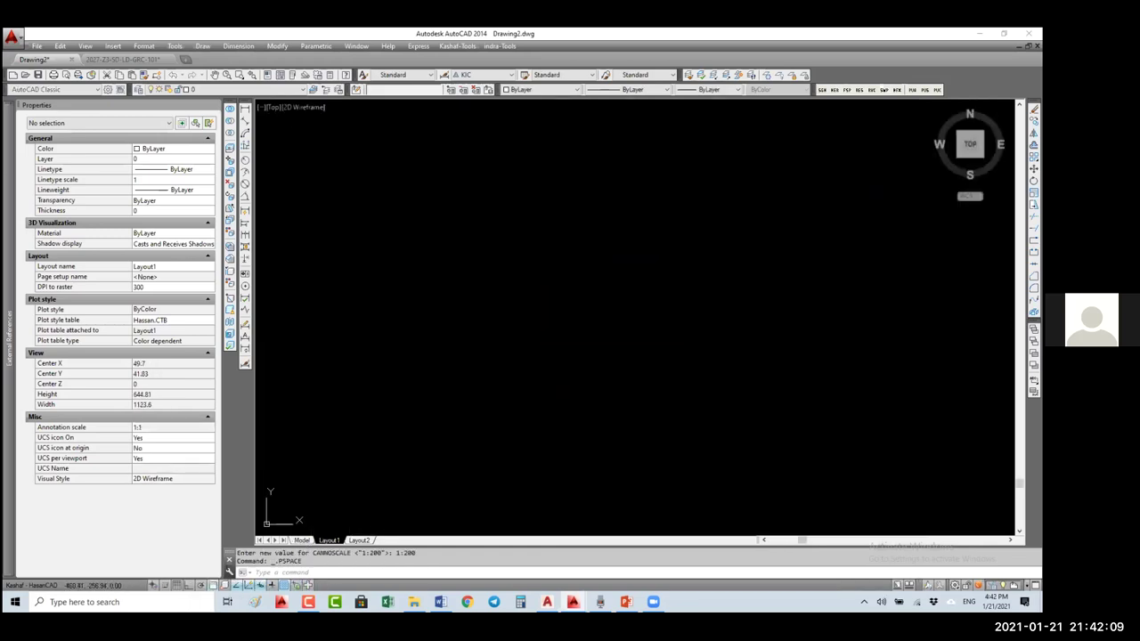
drag(668, 356, 467, 367)
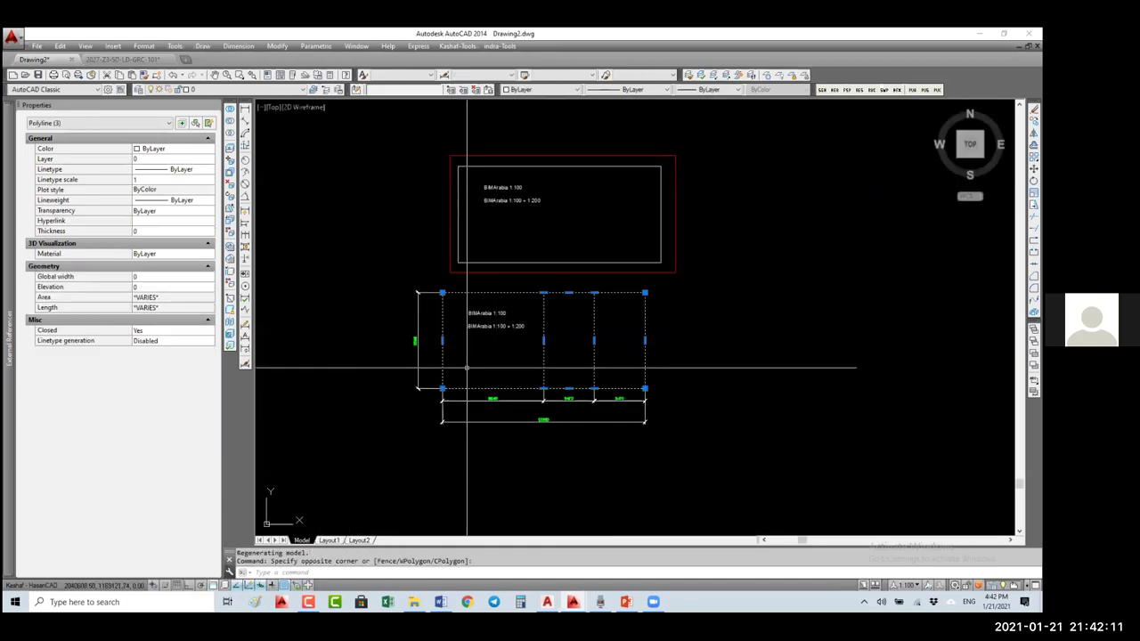
key(ctrl+c)
key(ctrl+shift+v)
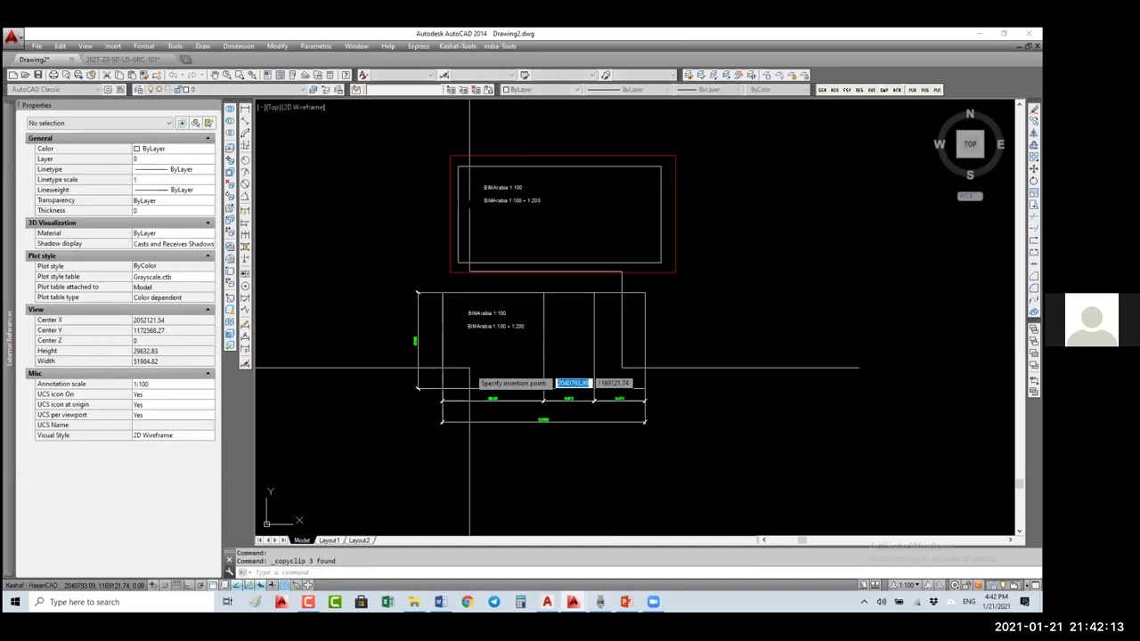
middle_drag(463, 265, 460, 419)
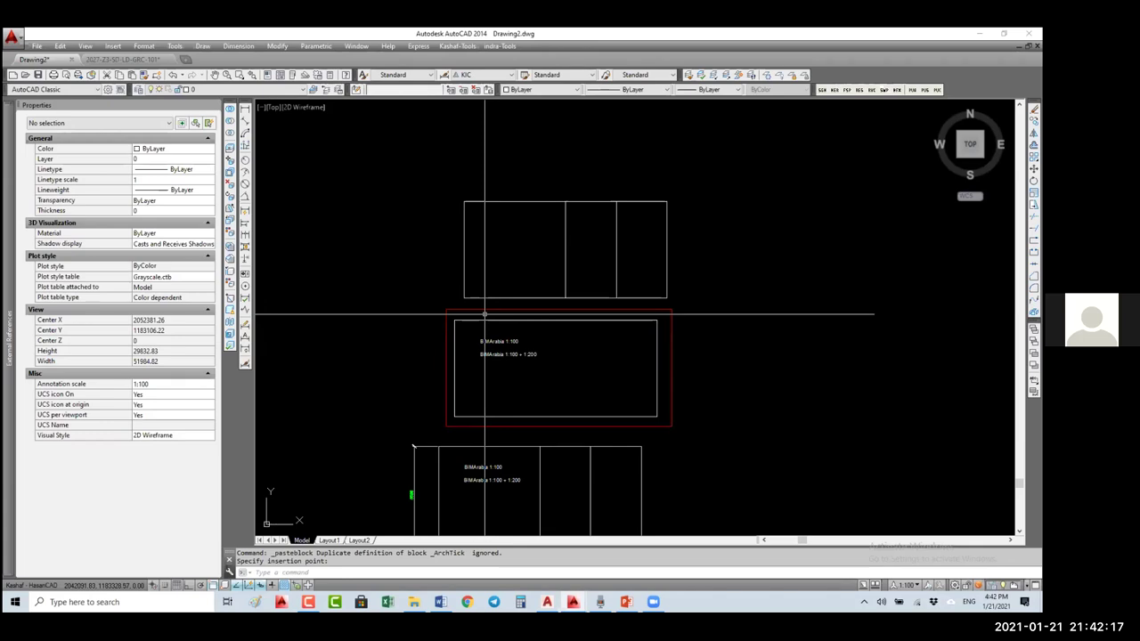
middle_drag(484, 314, 479, 278)
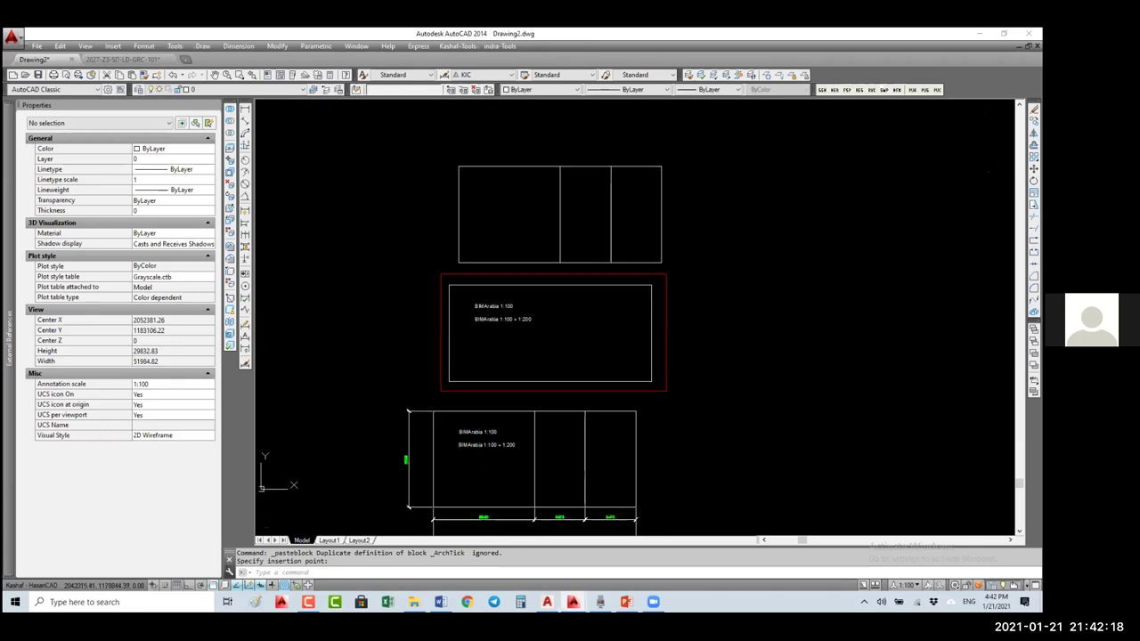
click(619, 230)
click(651, 311)
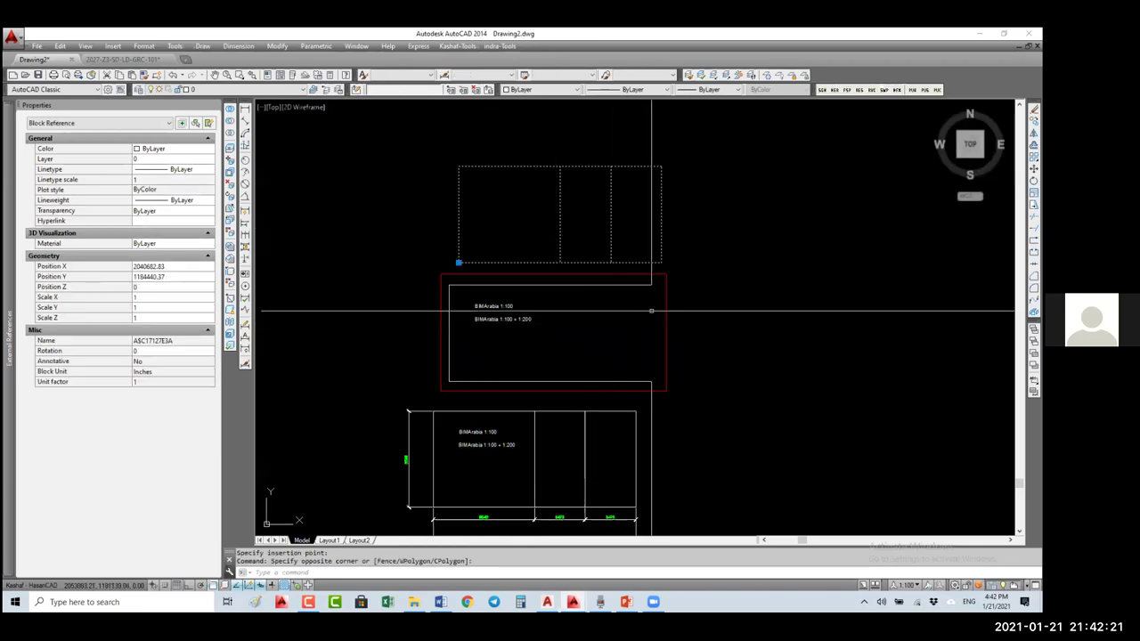
key(Escape)
key(Escape)
- Move the pasted block below the dimensioned rectangle
middle_drag(657, 199, 601, 197)
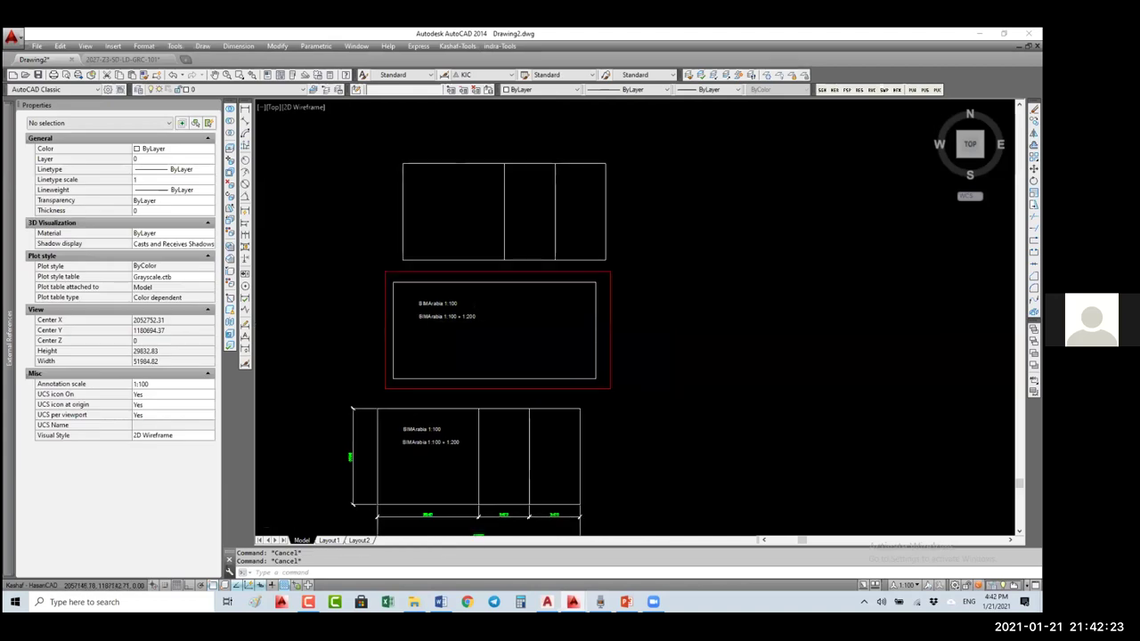
click(614, 242)
text(m)
key(Return)
middle_drag(615, 244, 612, 67)
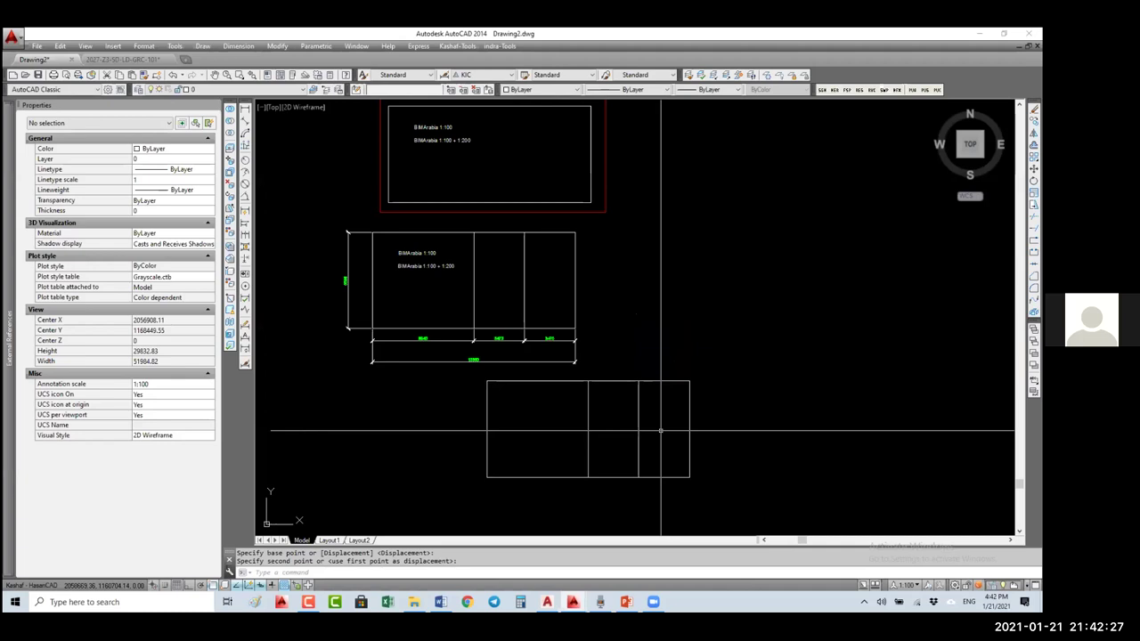
click(610, 429)
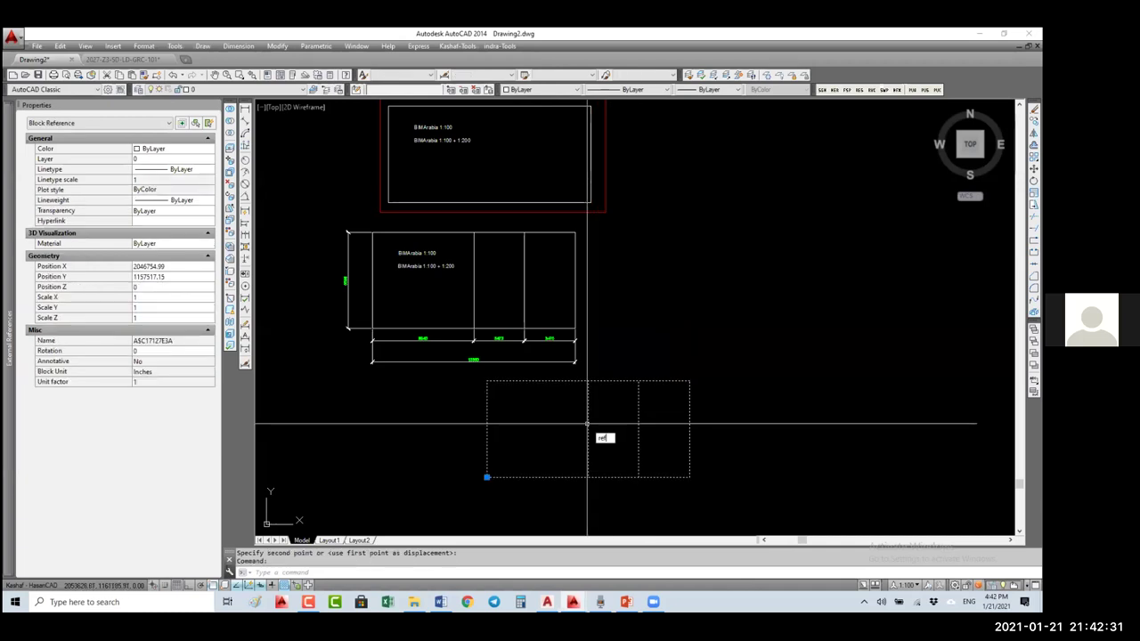
key(Return)
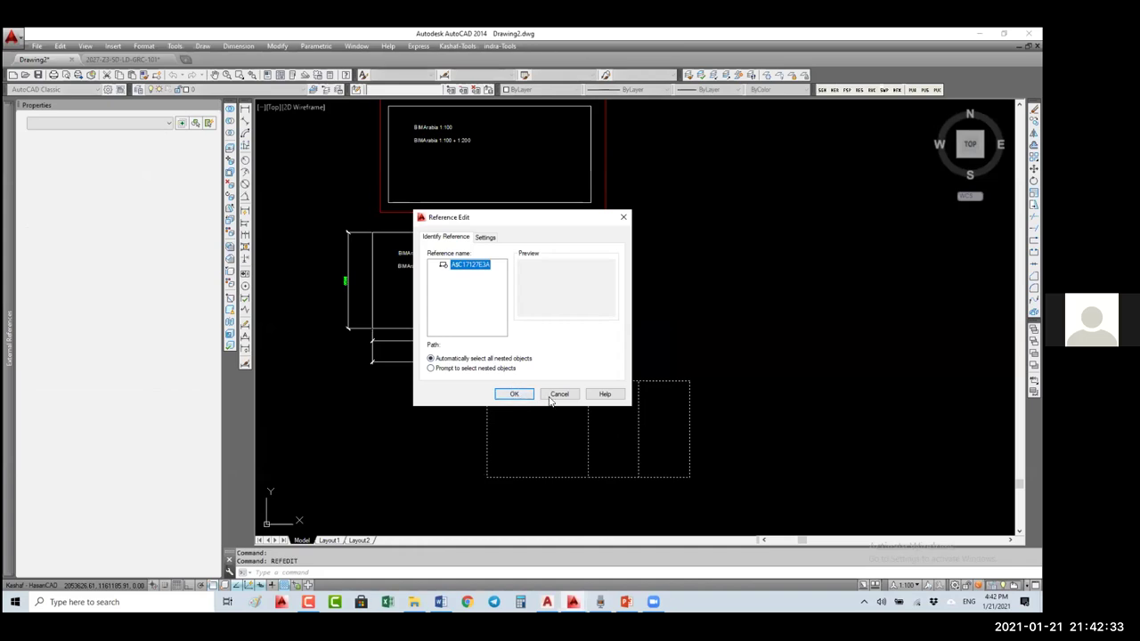
- Draw a circle in the block's middle rectangle and save the reference edits
key(Return)
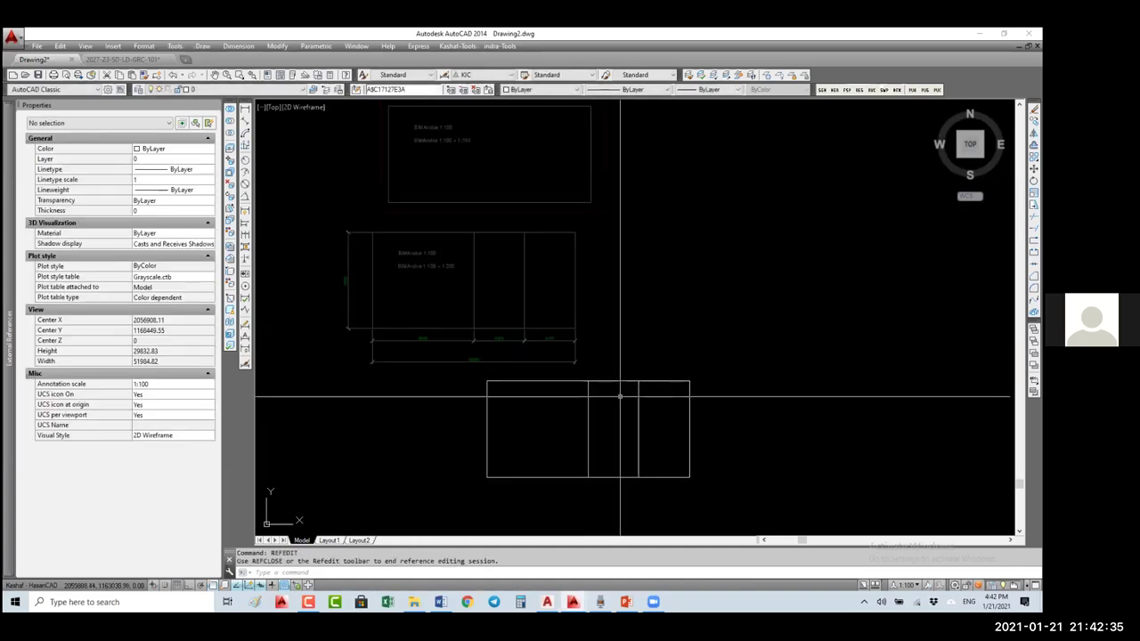
text(c)
key(Return)
click(588, 429)
click(638, 429)
key(Escape)
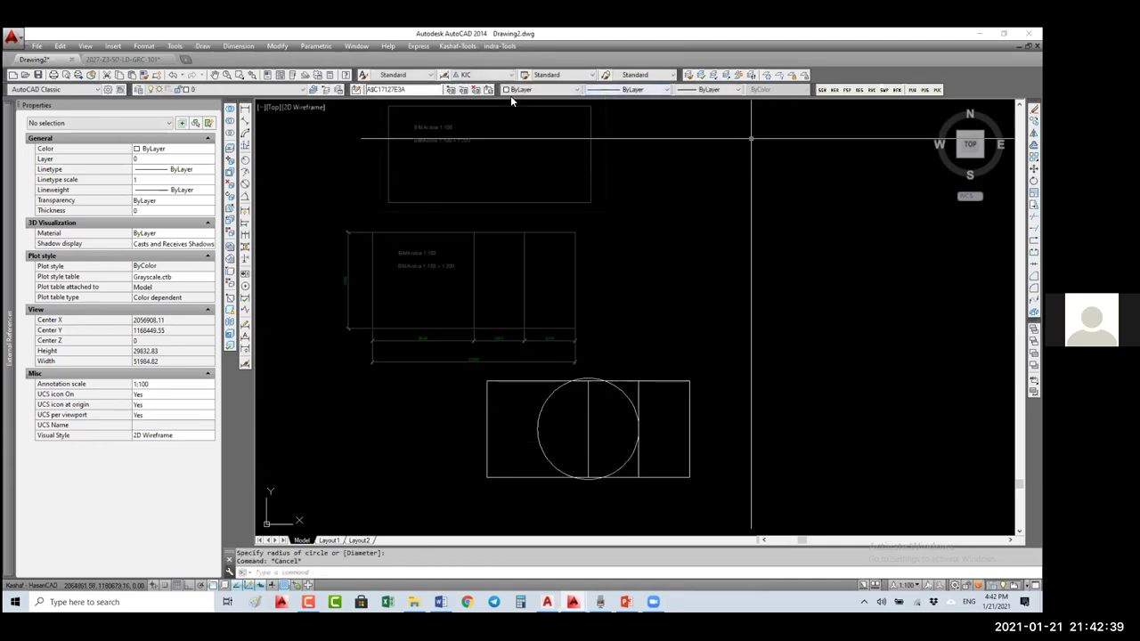
click(488, 89)
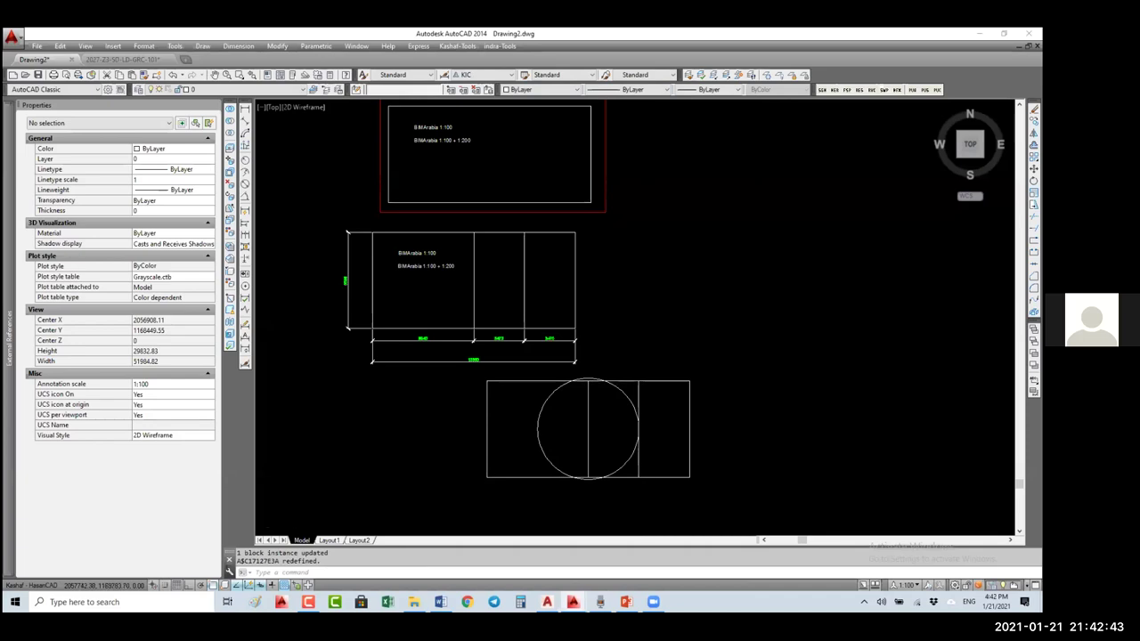
scroll(647, 302, down, 10)
scroll(647, 303, up, 5)
- On Layout1, set the viewport scale to 1:100, then return to paper space
click(330, 540)
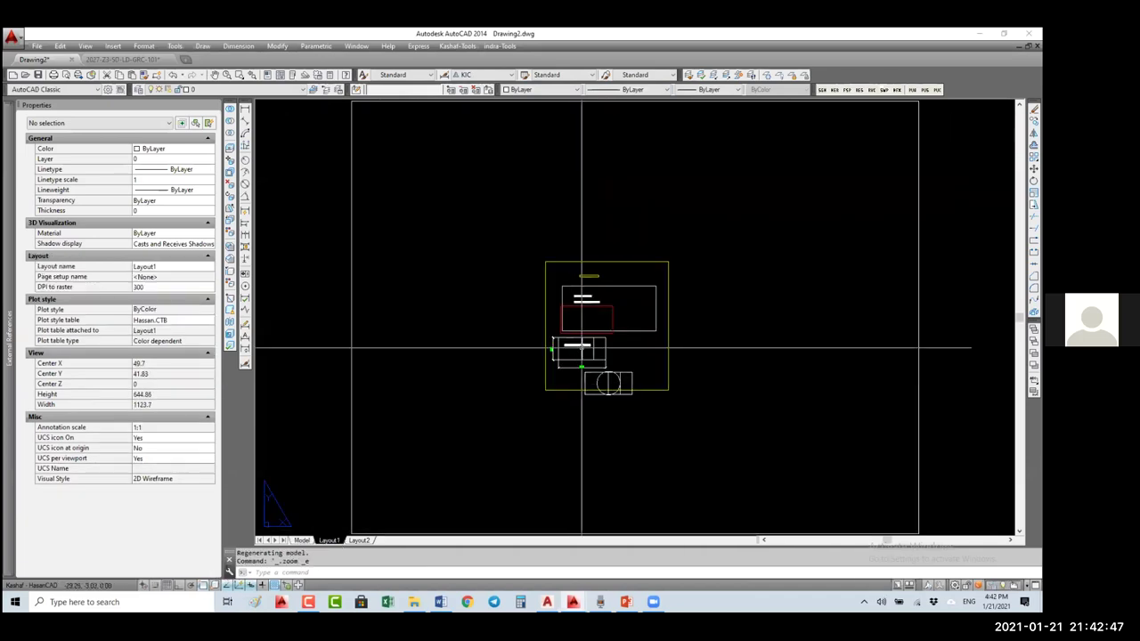
click(917, 584)
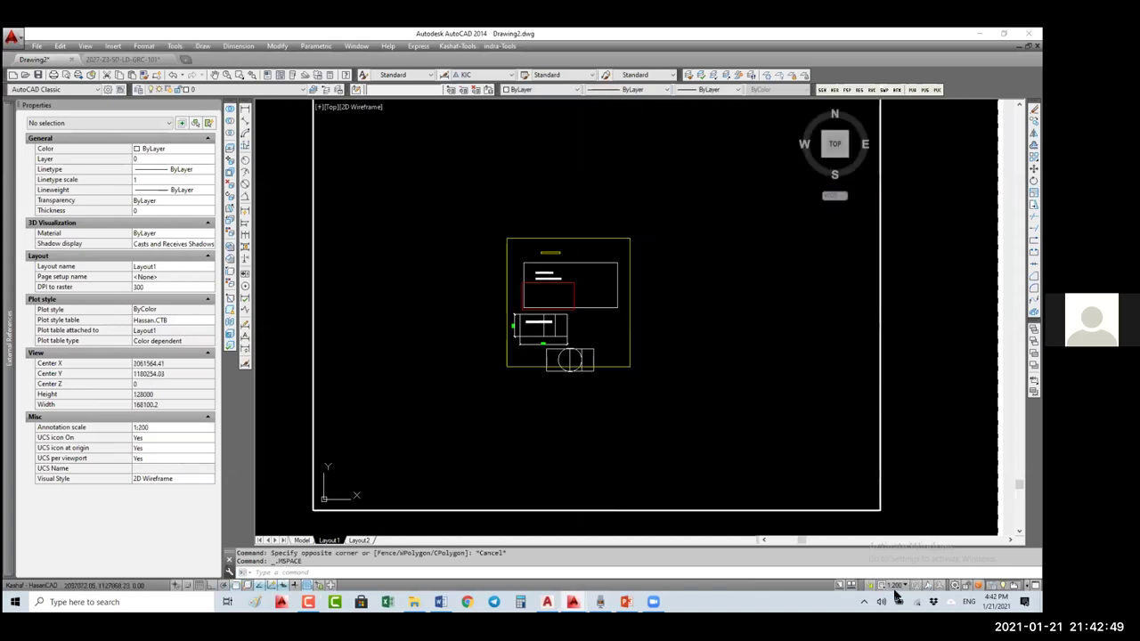
click(895, 585)
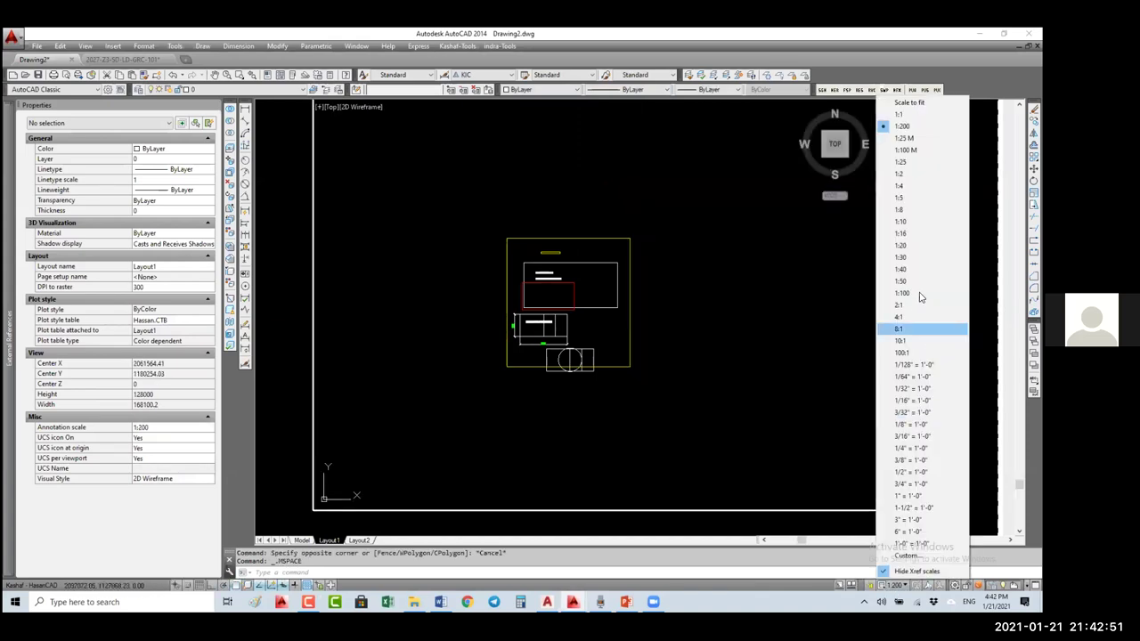
click(903, 293)
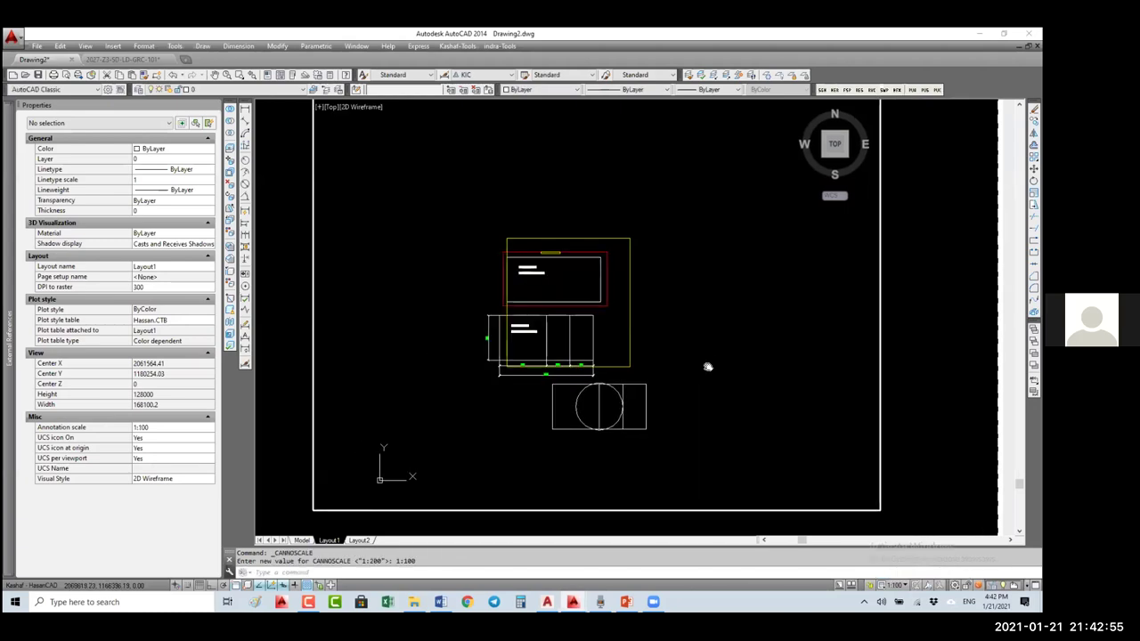
double_click(886, 378)
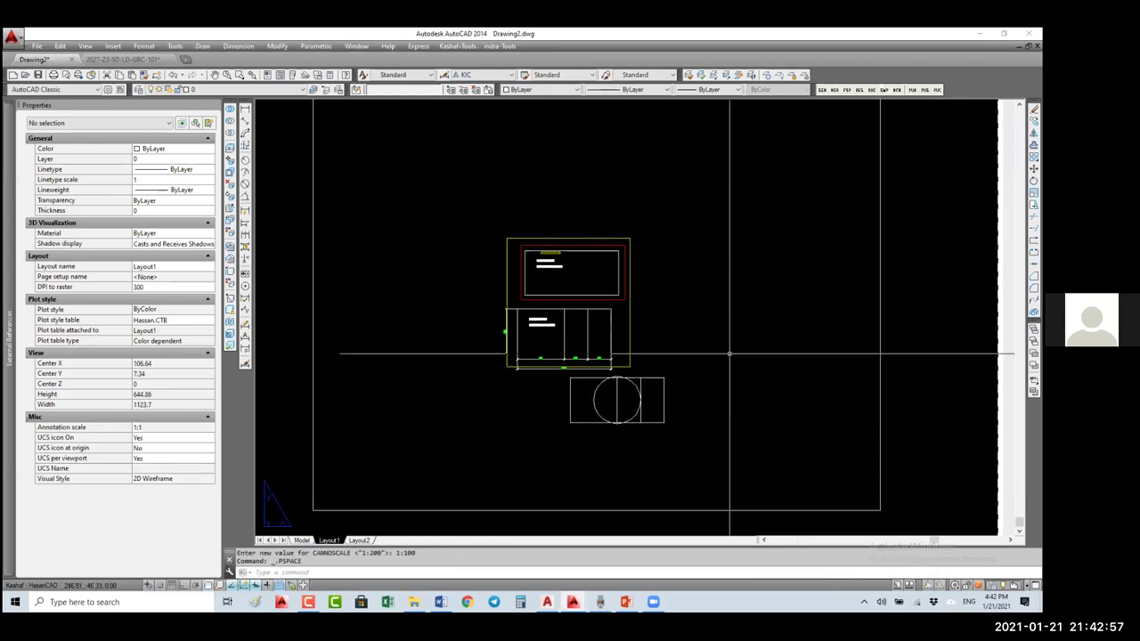
- Stretch the viewport frame so it includes the circle block
click(630, 343)
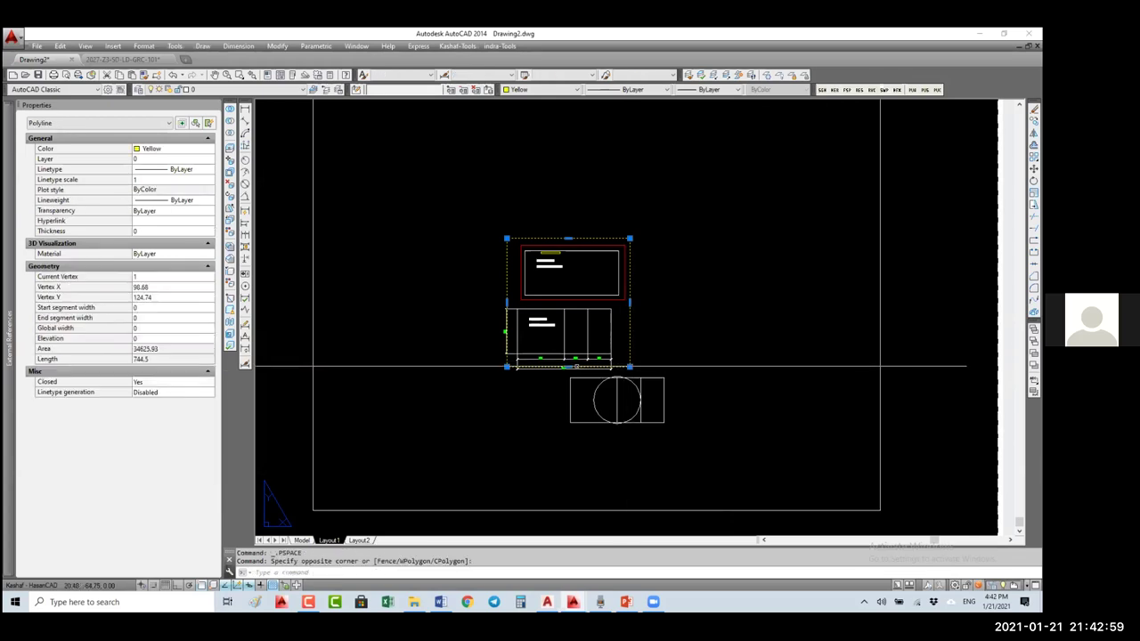
click(568, 366)
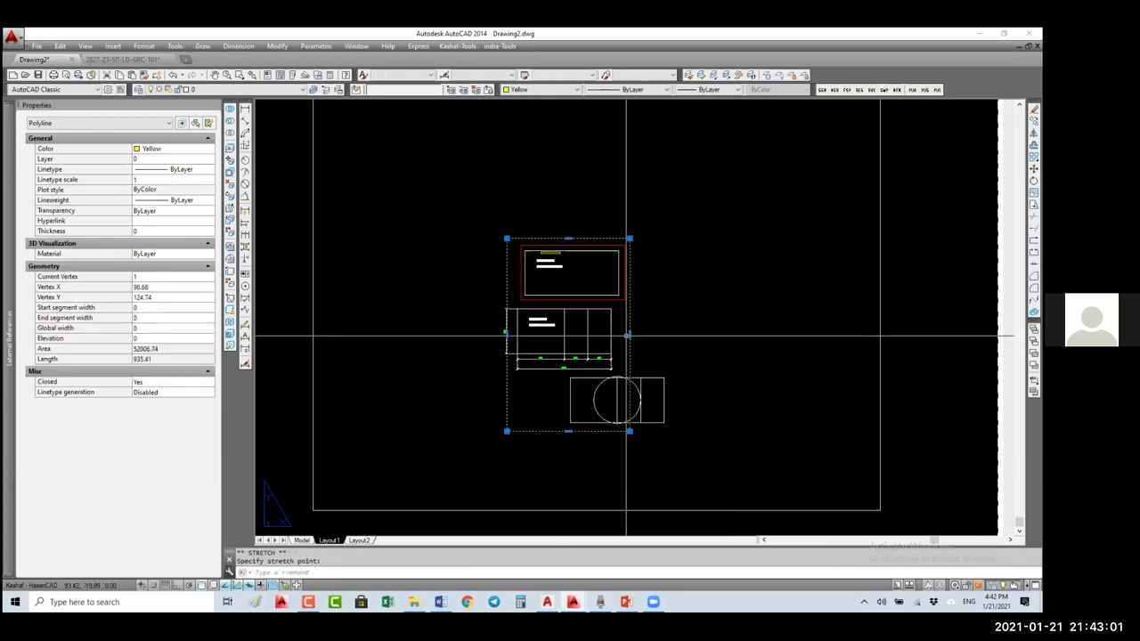
click(630, 336)
click(668, 336)
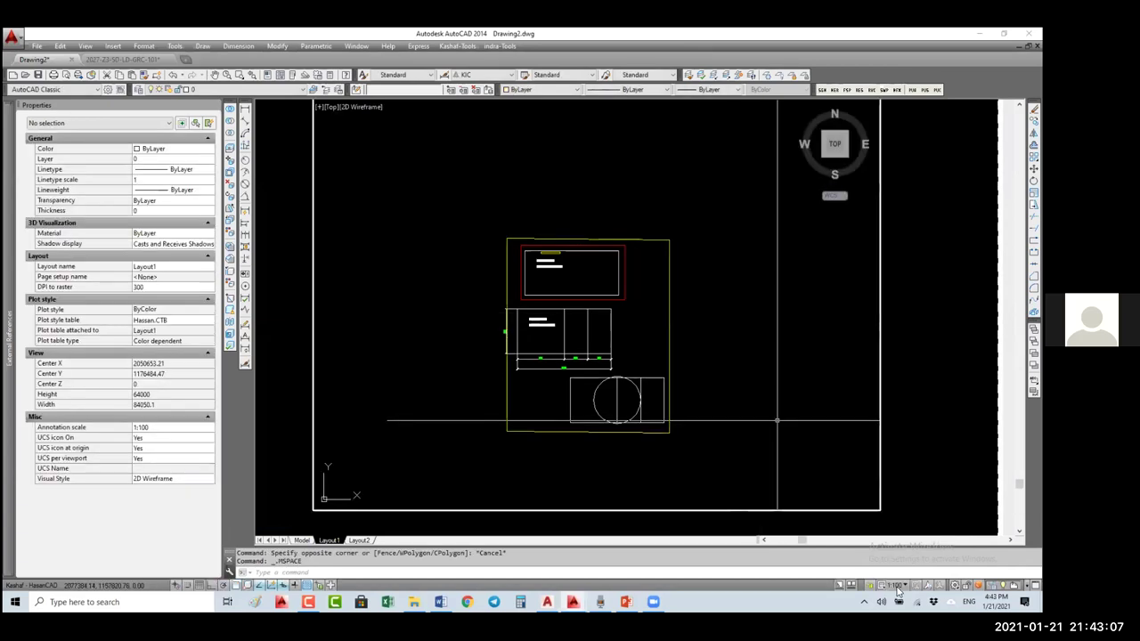
- Set the viewport scale back to 1:200, check the top block, and return to paper space
click(871, 586)
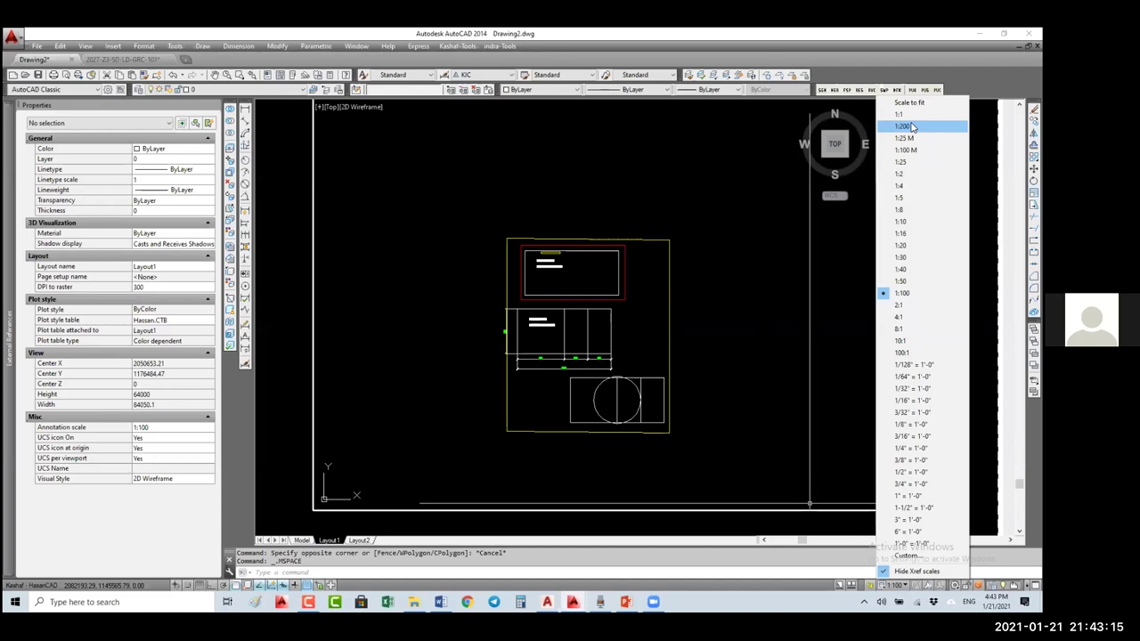
click(903, 126)
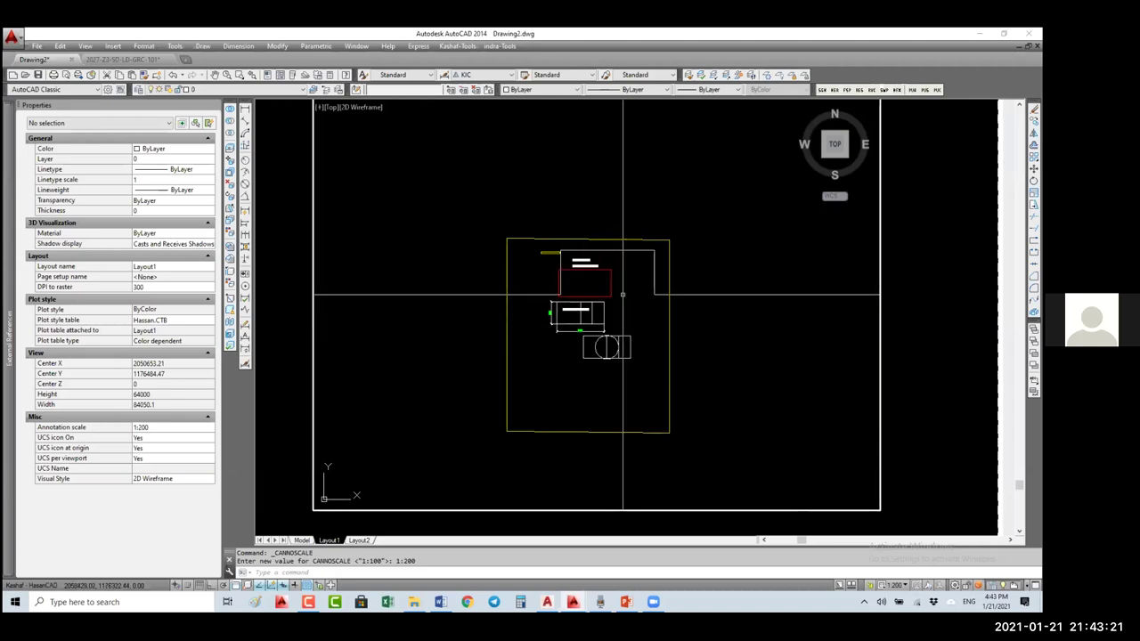
click(609, 251)
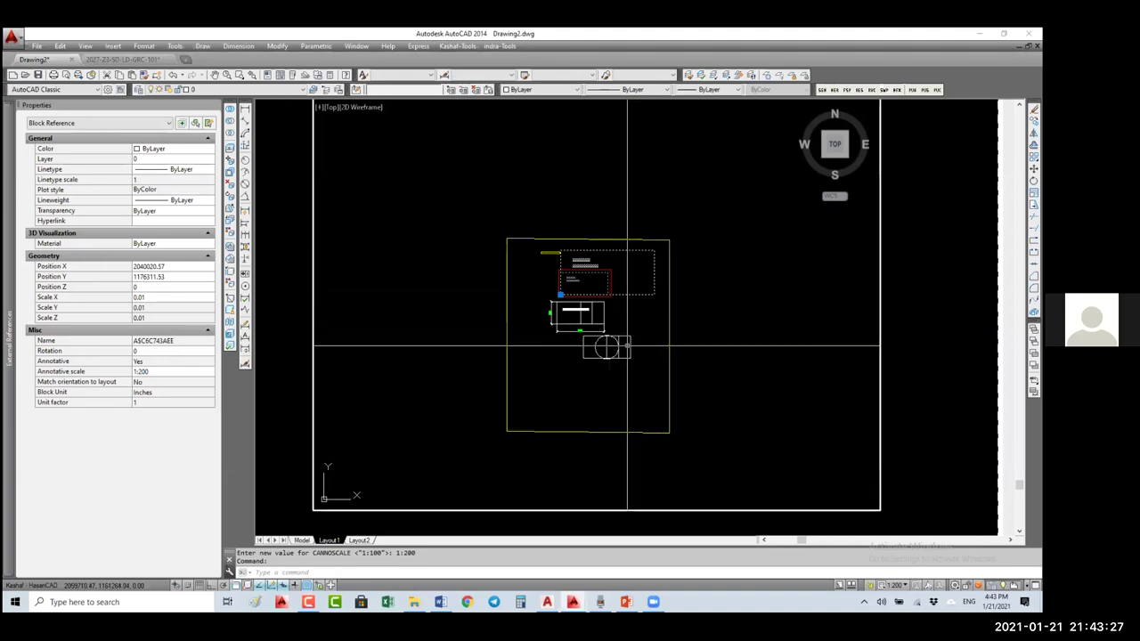
key(Escape)
key(Escape)
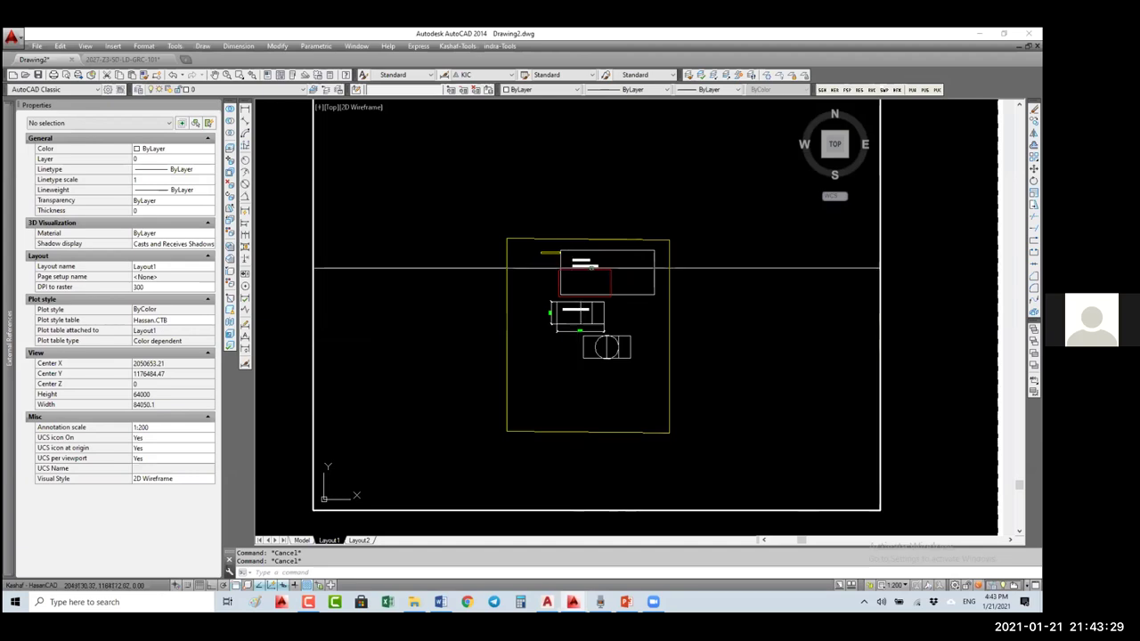
double_click(914, 371)
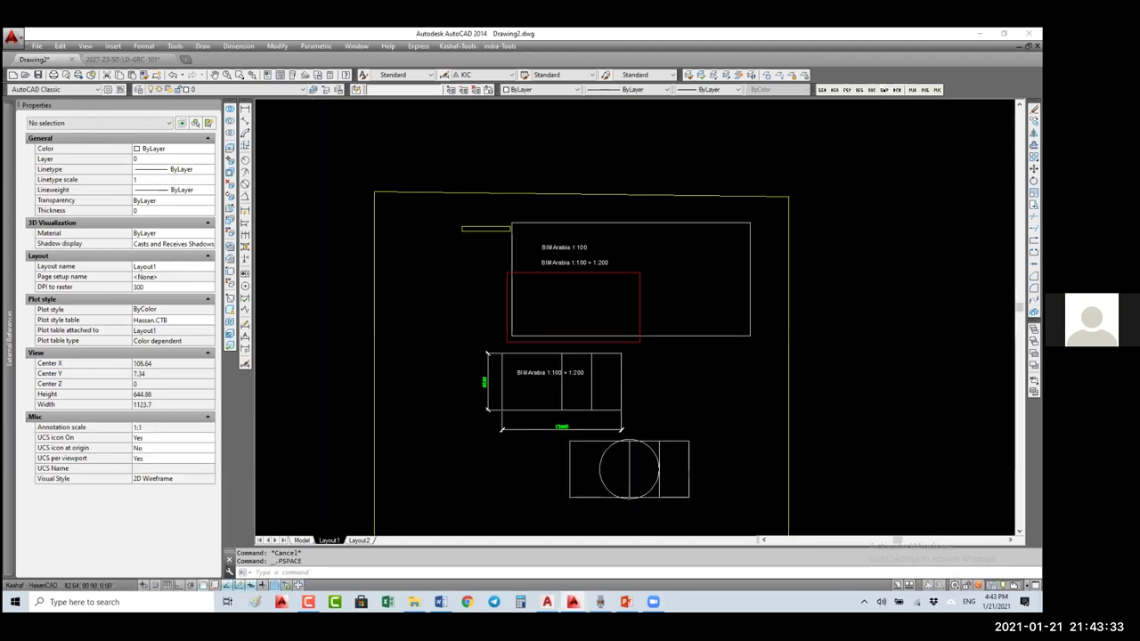
- Move the BIMArabia 1:100 text to a new spot and zoom out over the sheet
scroll(592, 267, up, 4)
click(325, 483)
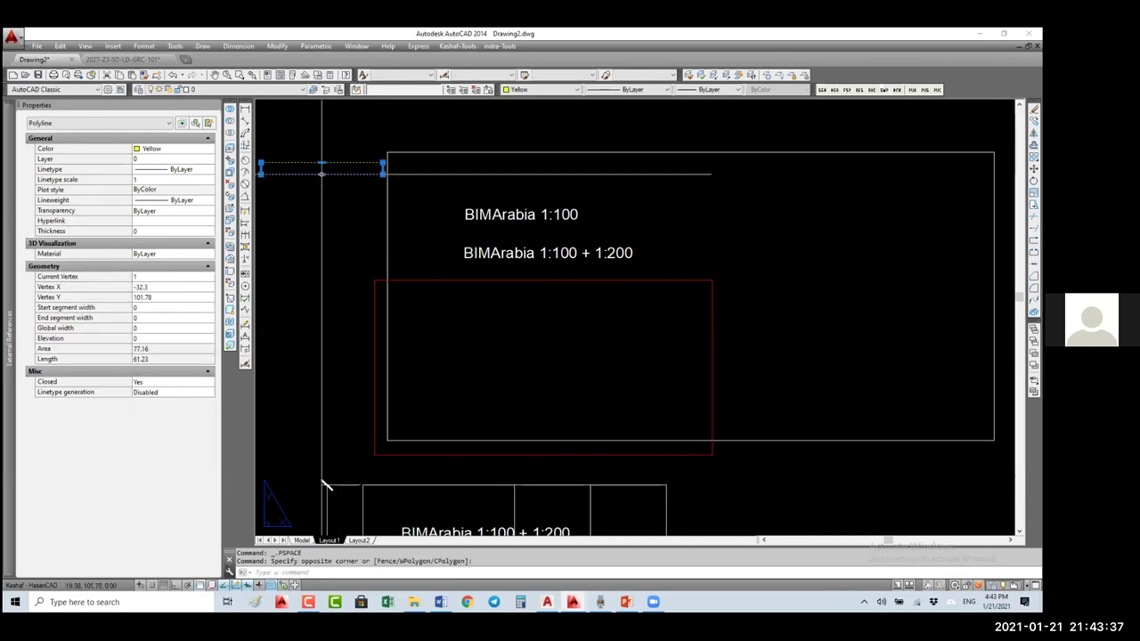
text(m)
key(Return)
click(470, 319)
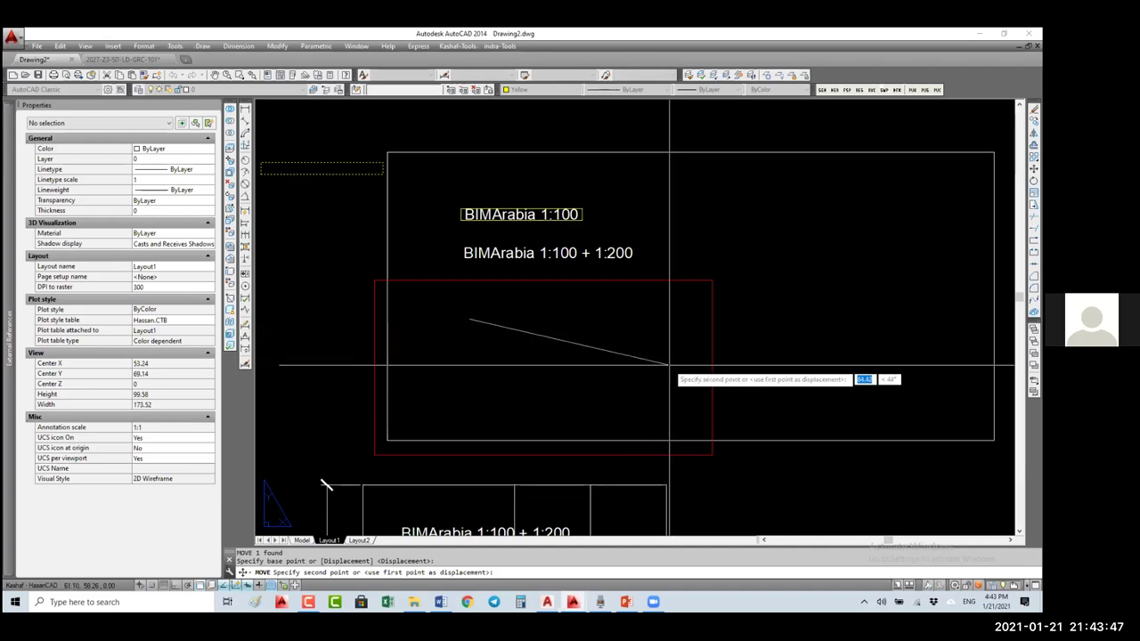
click(670, 364)
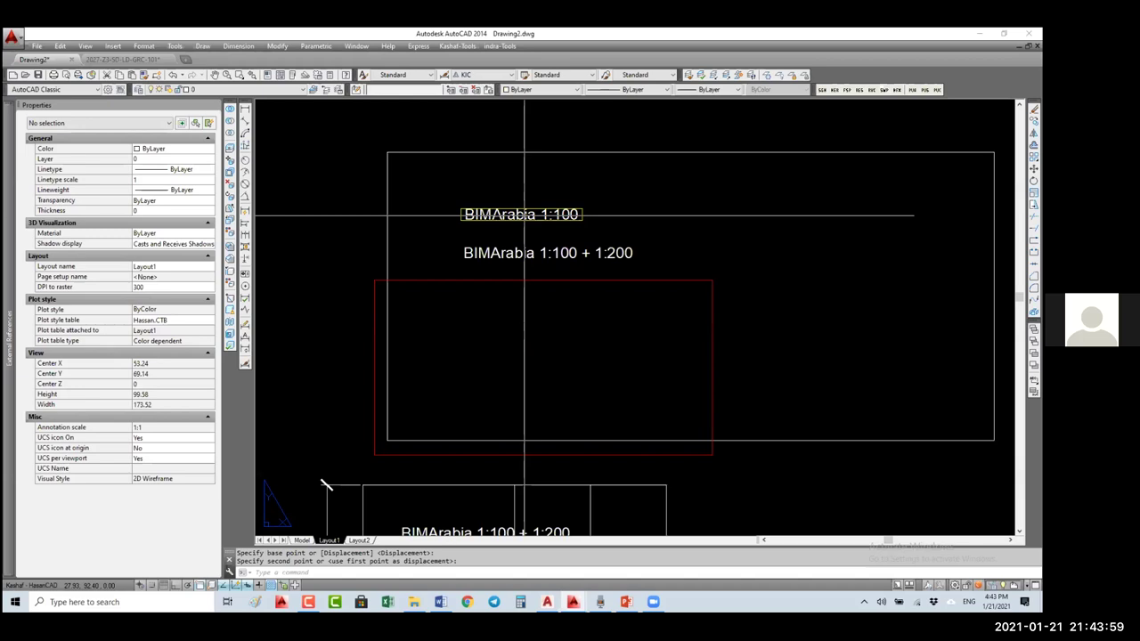
key(k)
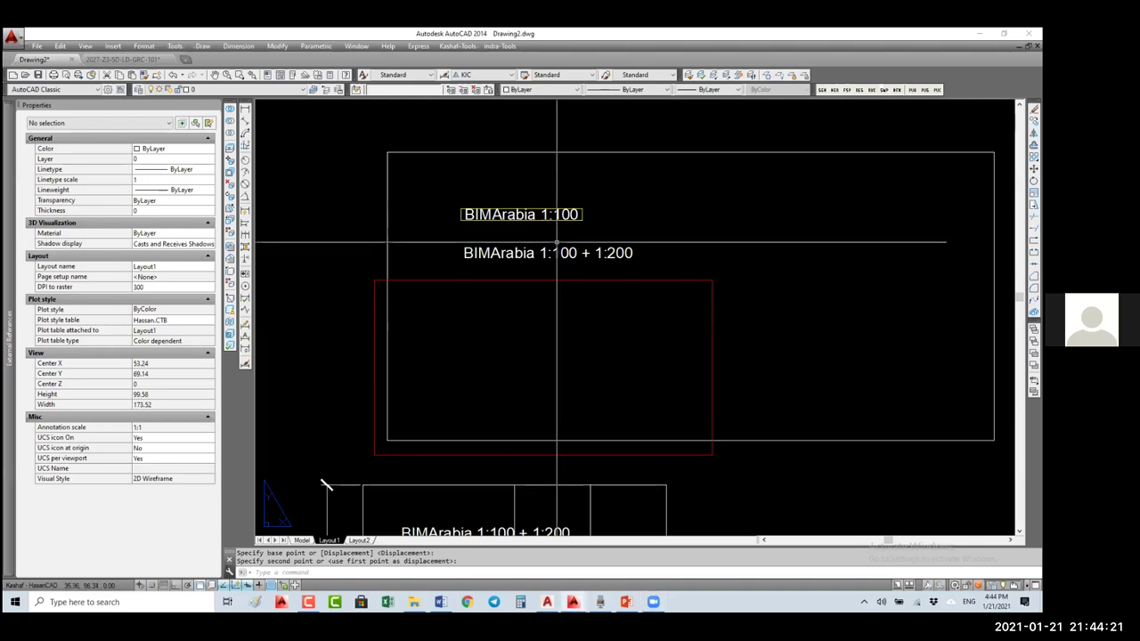
scroll(575, 249, down, 5)
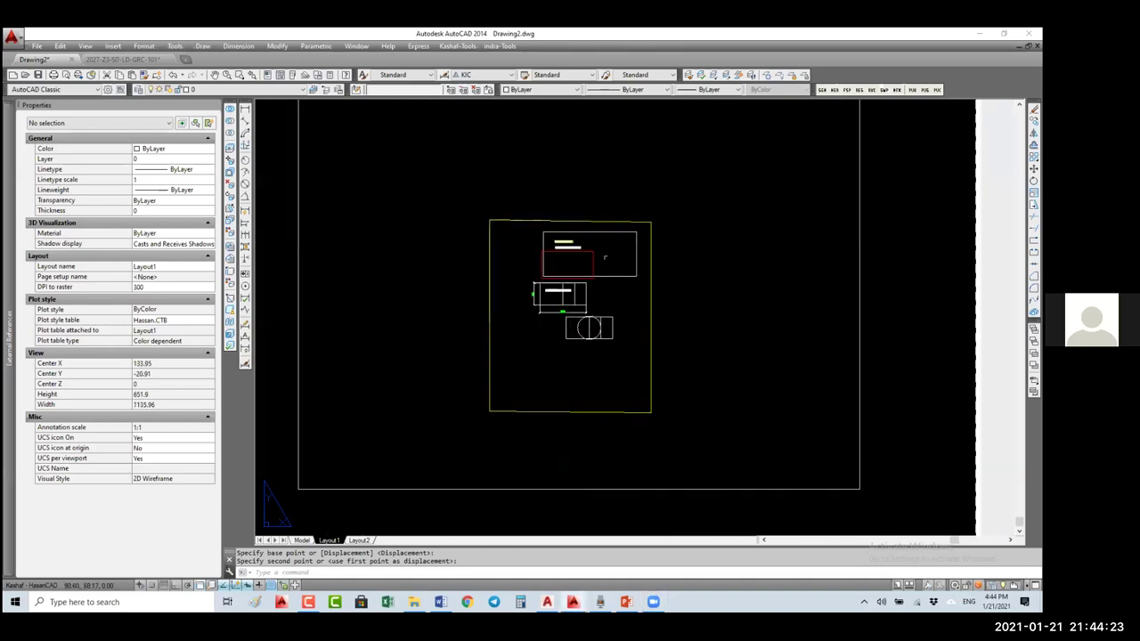
- Open the title block in the Block Editor with BE
double_click(605, 259)
click(593, 253)
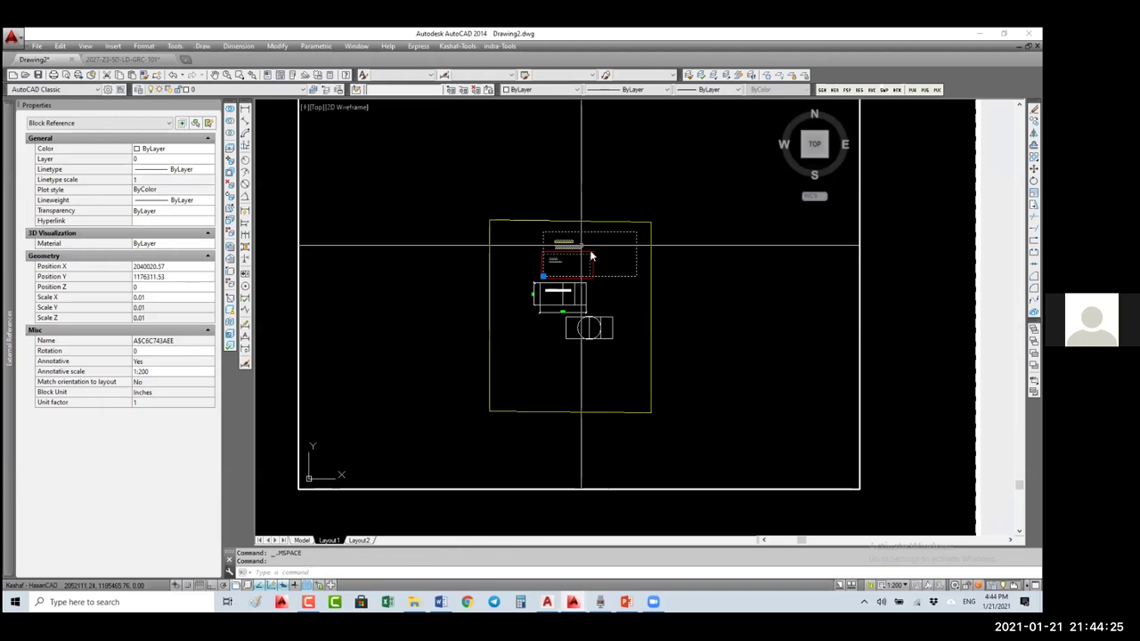
text(be)
key(Return)
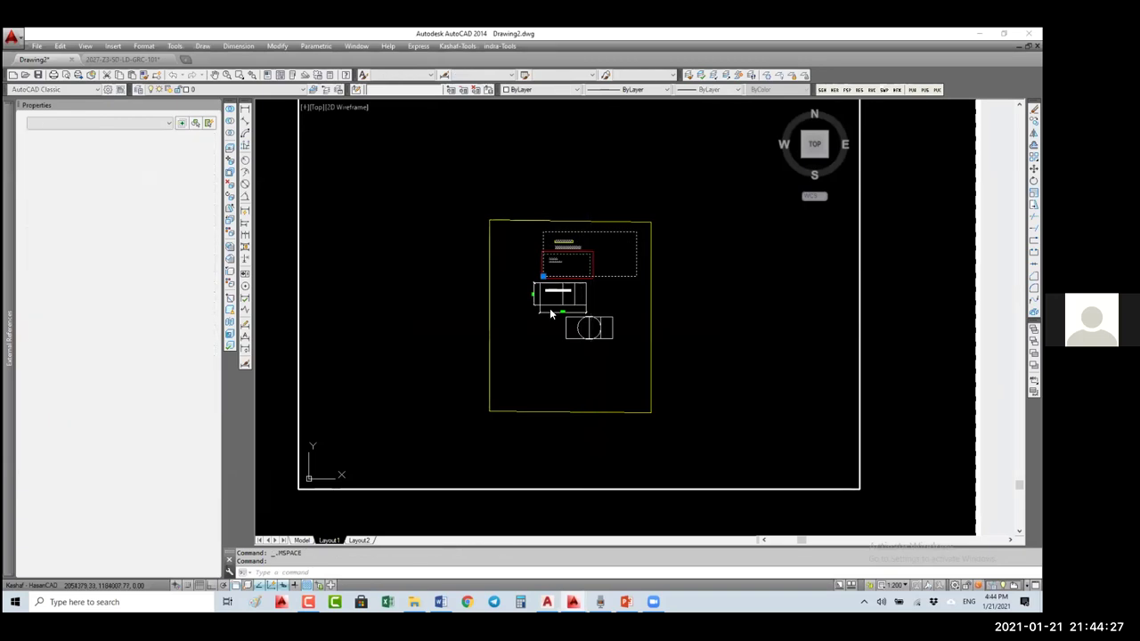
key(Return)
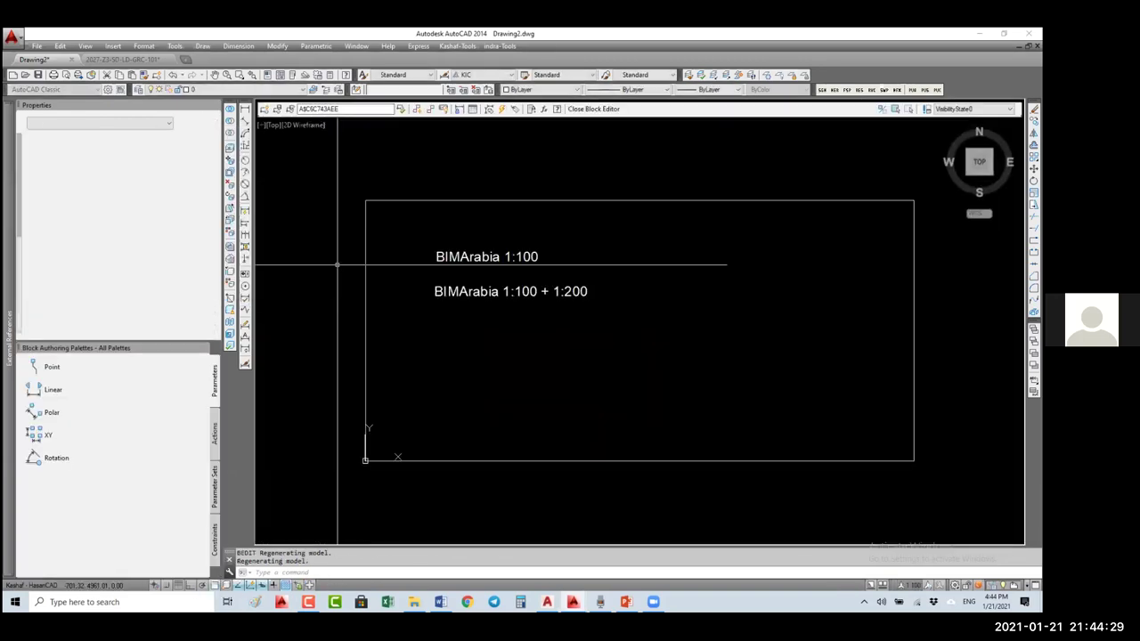
- Set the BIMArabia 1:100 text to Annotative, then close the Block Editor saving changes
click(437, 257)
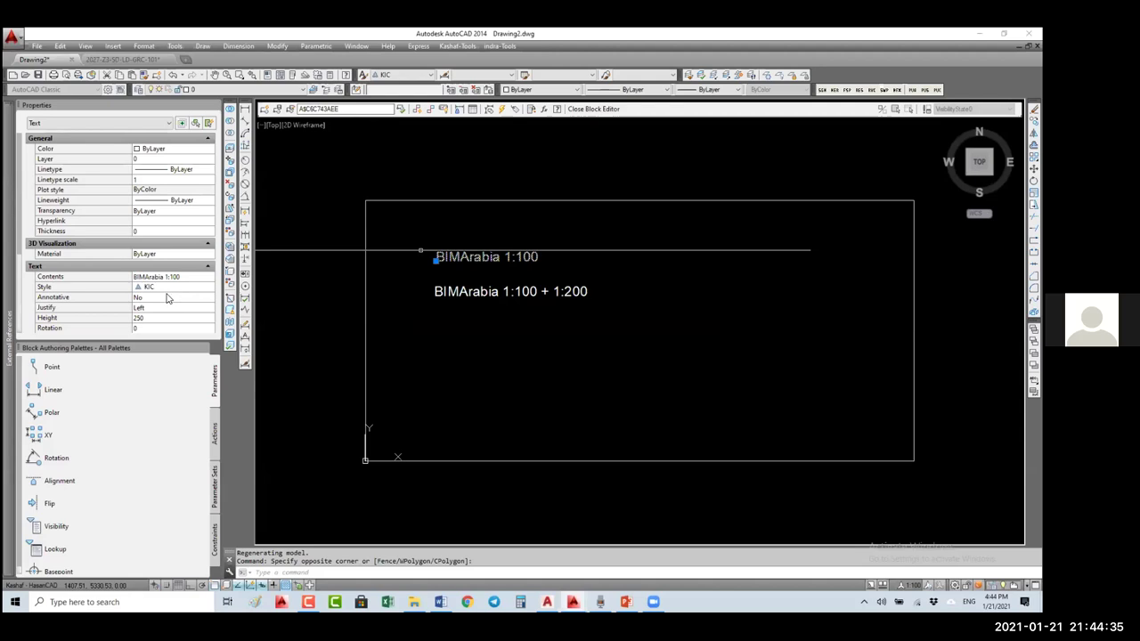
click(164, 298)
click(149, 310)
click(149, 317)
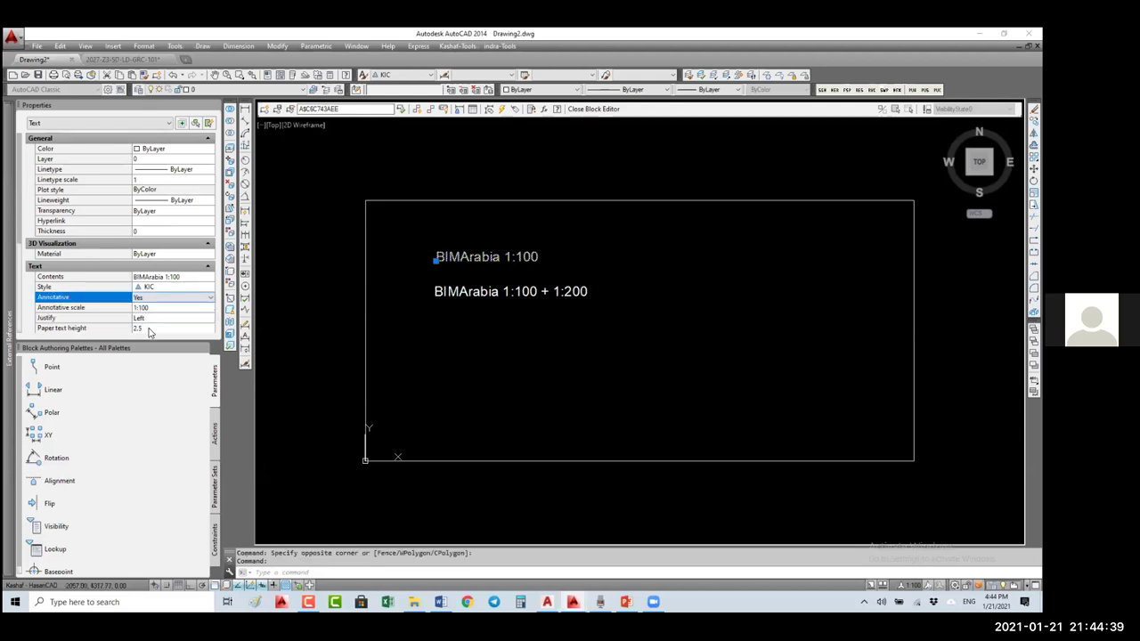
click(22, 310)
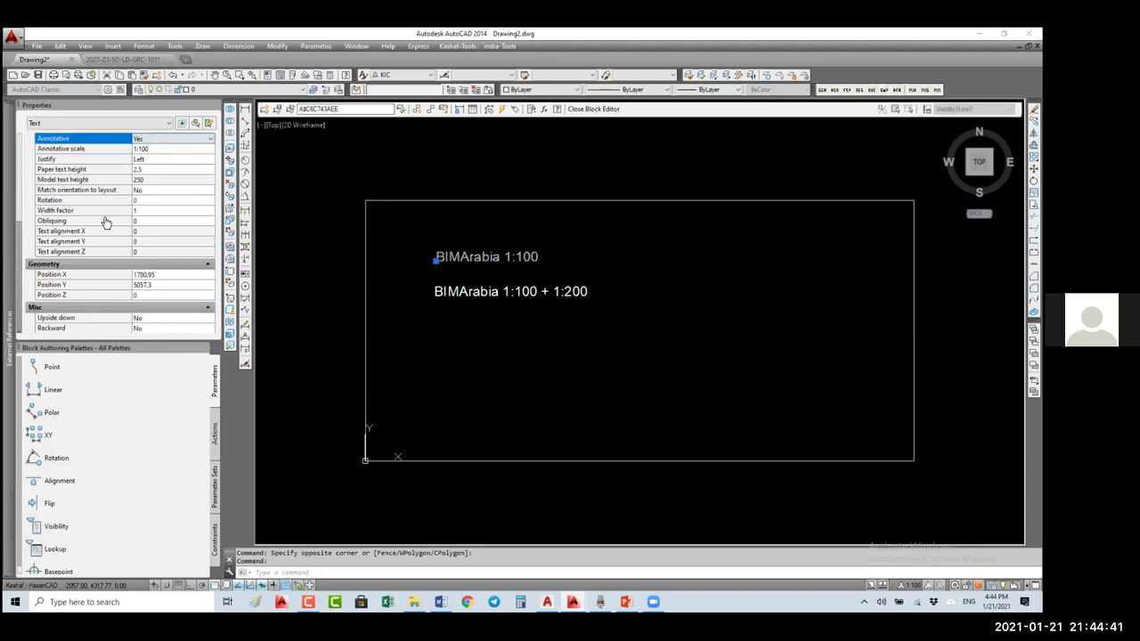
click(605, 109)
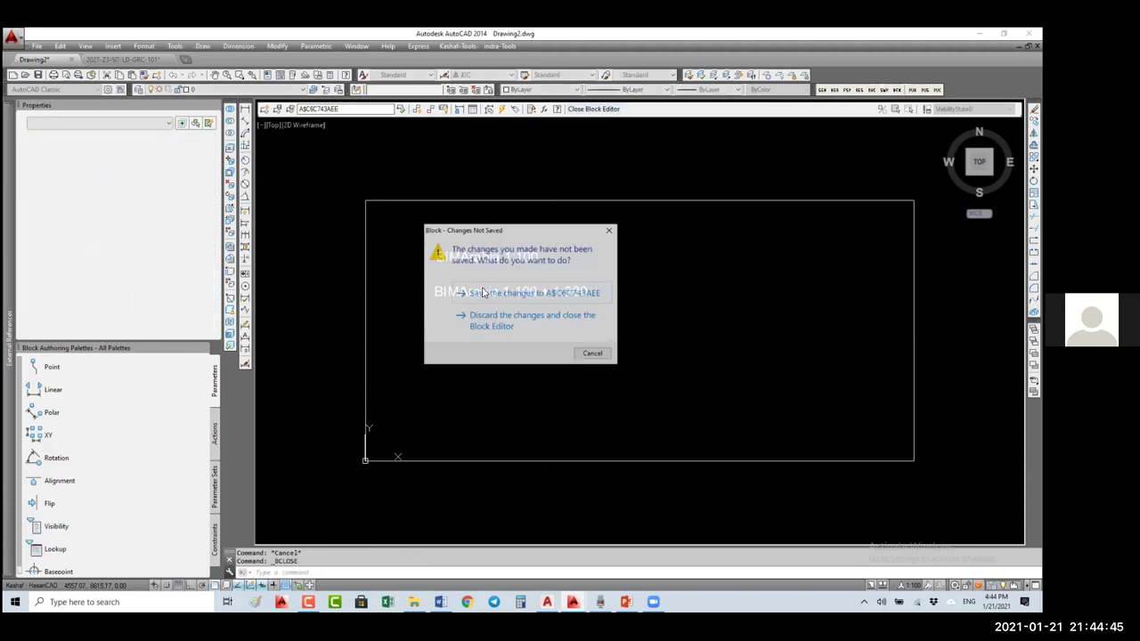
click(530, 290)
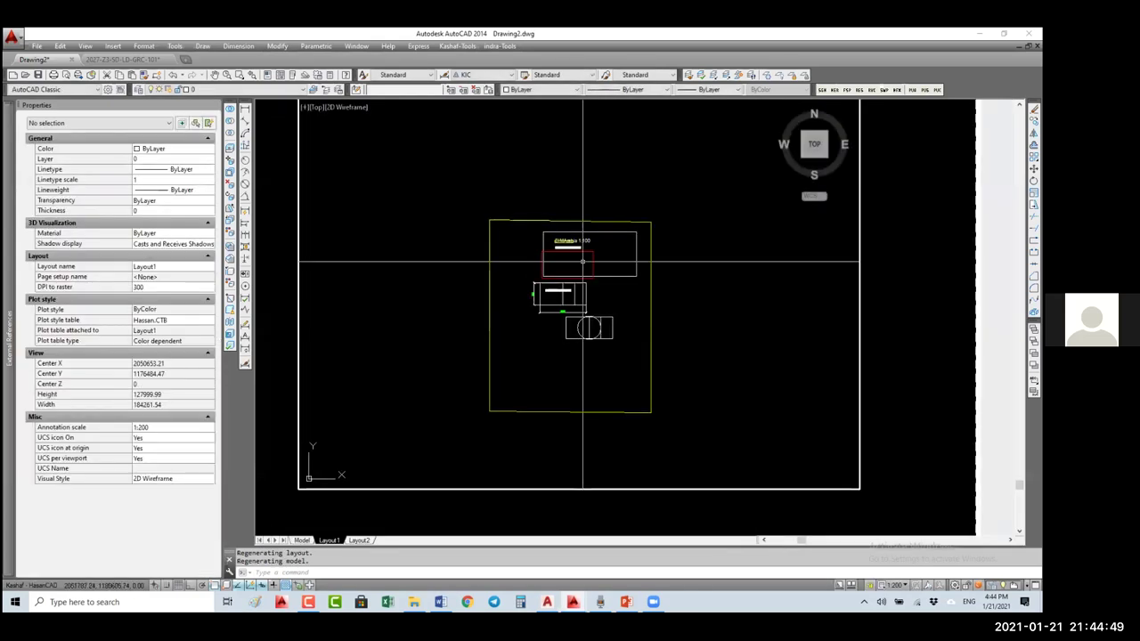
- Set the viewport scale back to 1:200 and shift the contents up slightly
click(902, 581)
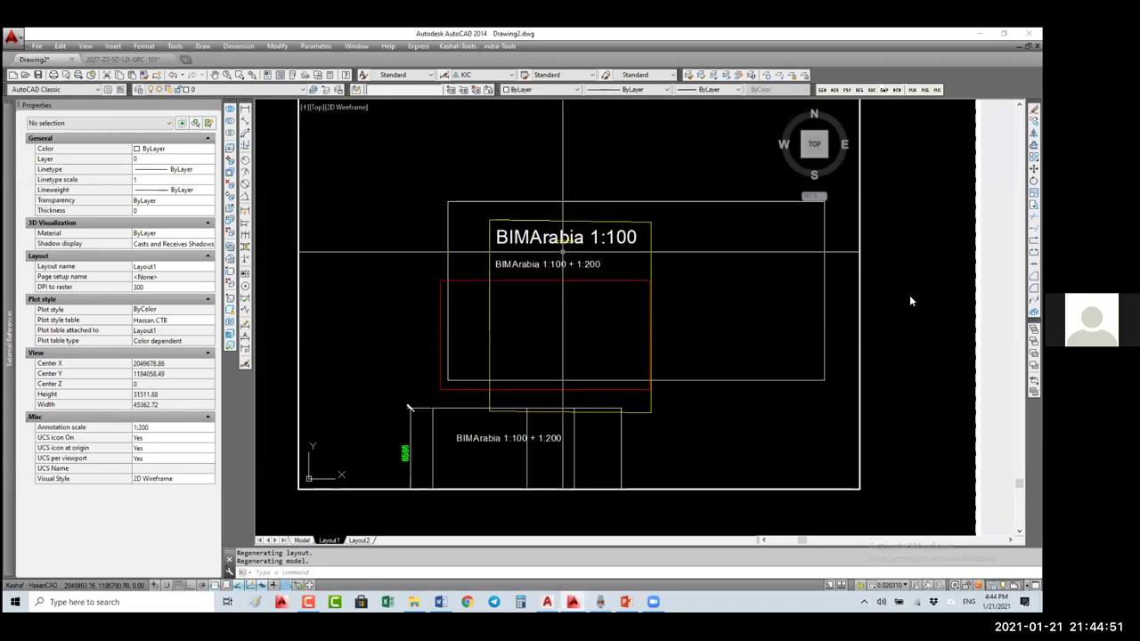
click(893, 585)
click(906, 125)
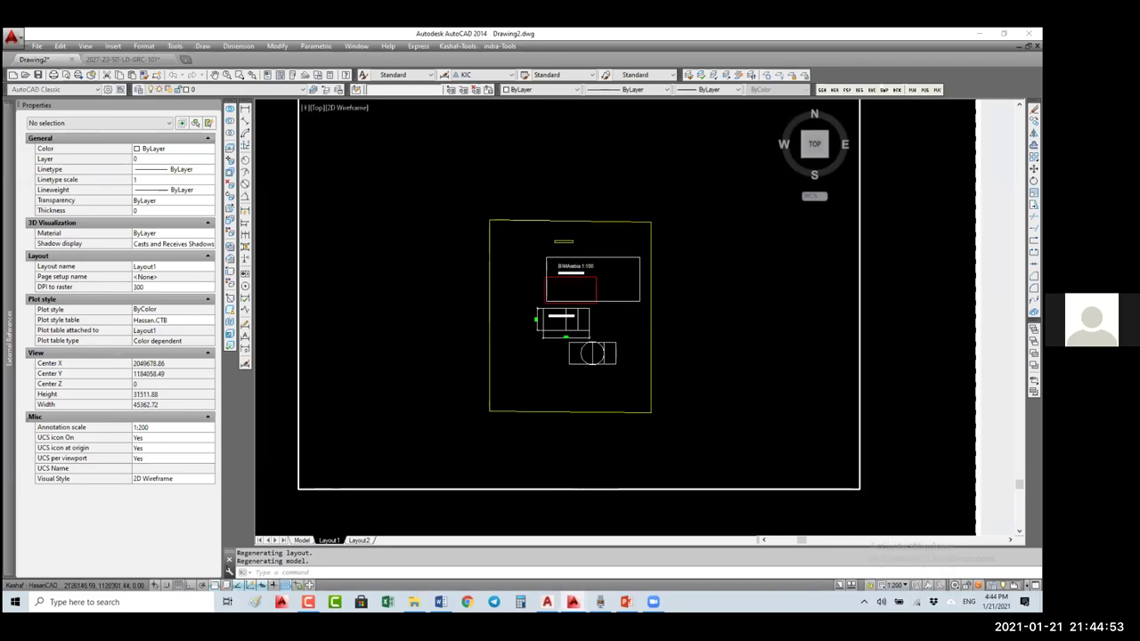
middle_drag(614, 302, 614, 298)
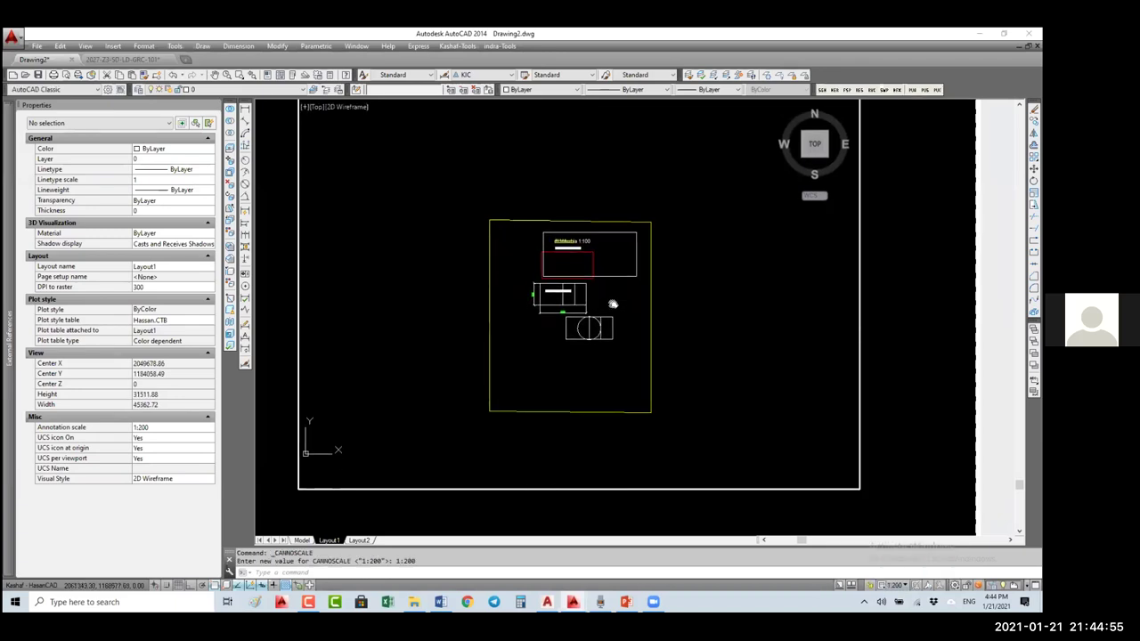
- Return to paper space and zoom in on the title box to compare both BIMArabia titles
double_click(917, 267)
scroll(589, 235, up, 8)
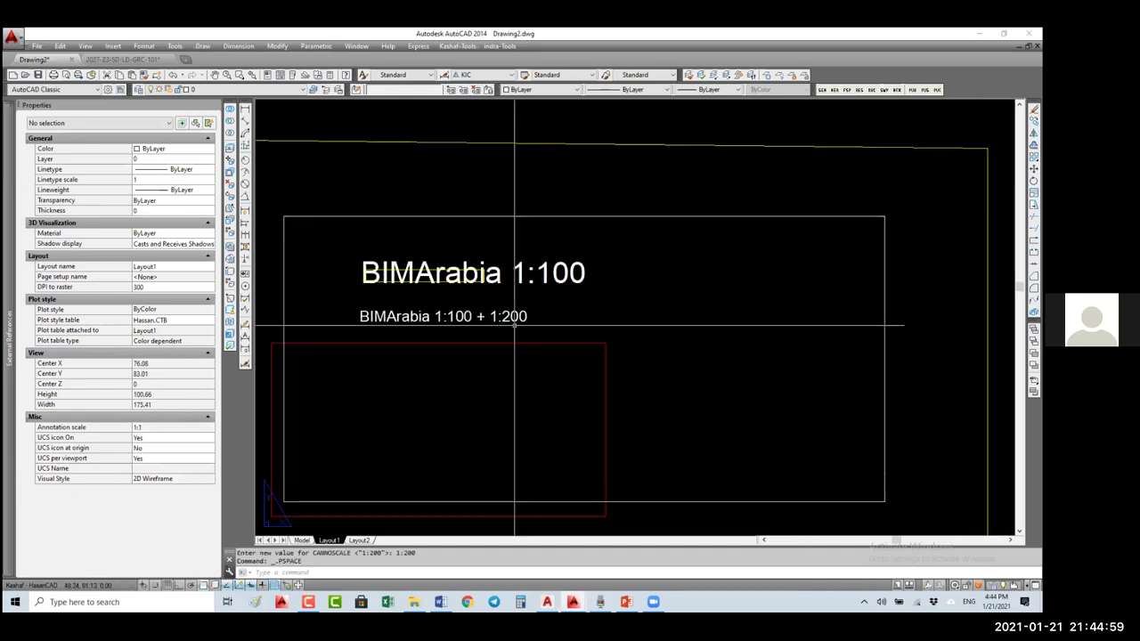
middle_drag(515, 325, 563, 330)
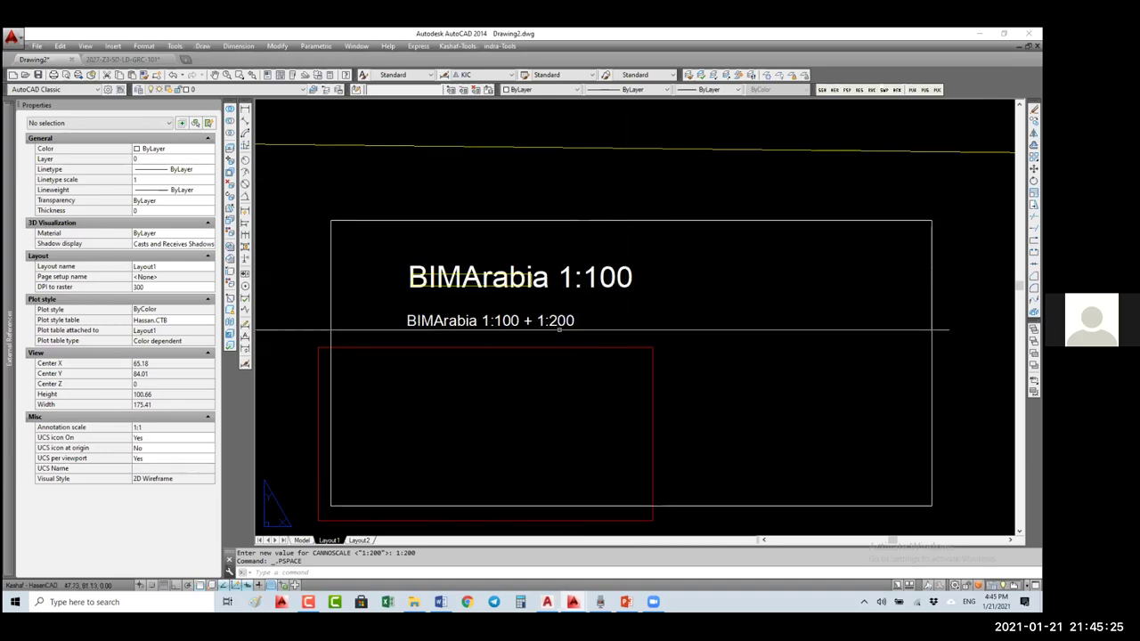
click(615, 220)
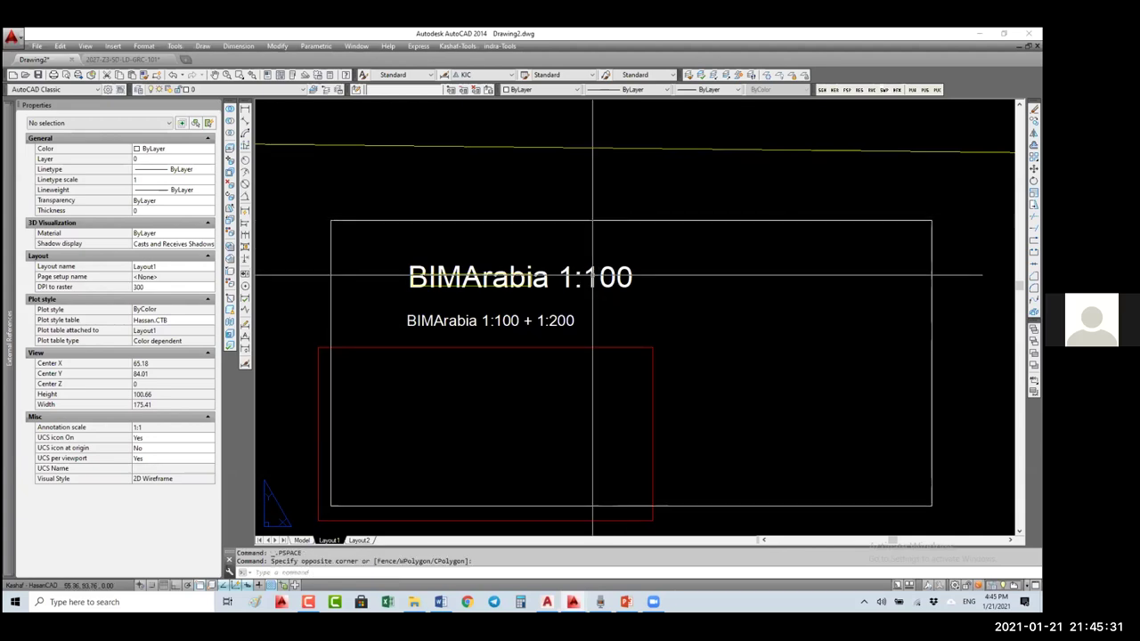
- Move the yellow outline rectangle onto the BIMArabia 1:100 title
scroll(426, 271, up, 2)
click(430, 278)
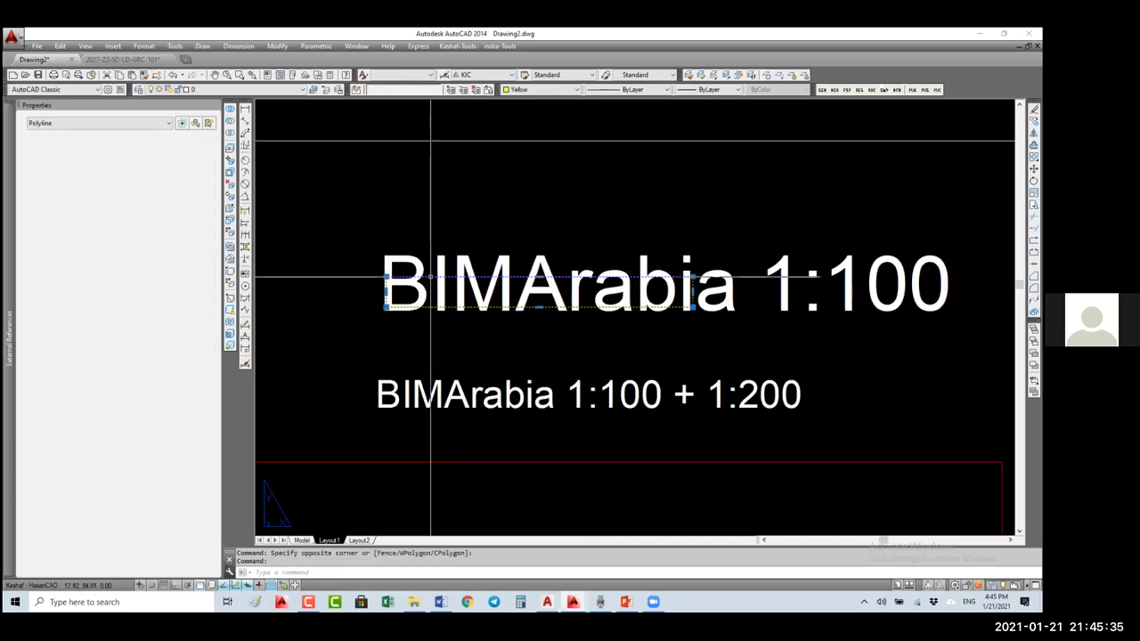
text(m)
key(Return)
click(354, 339)
click(425, 287)
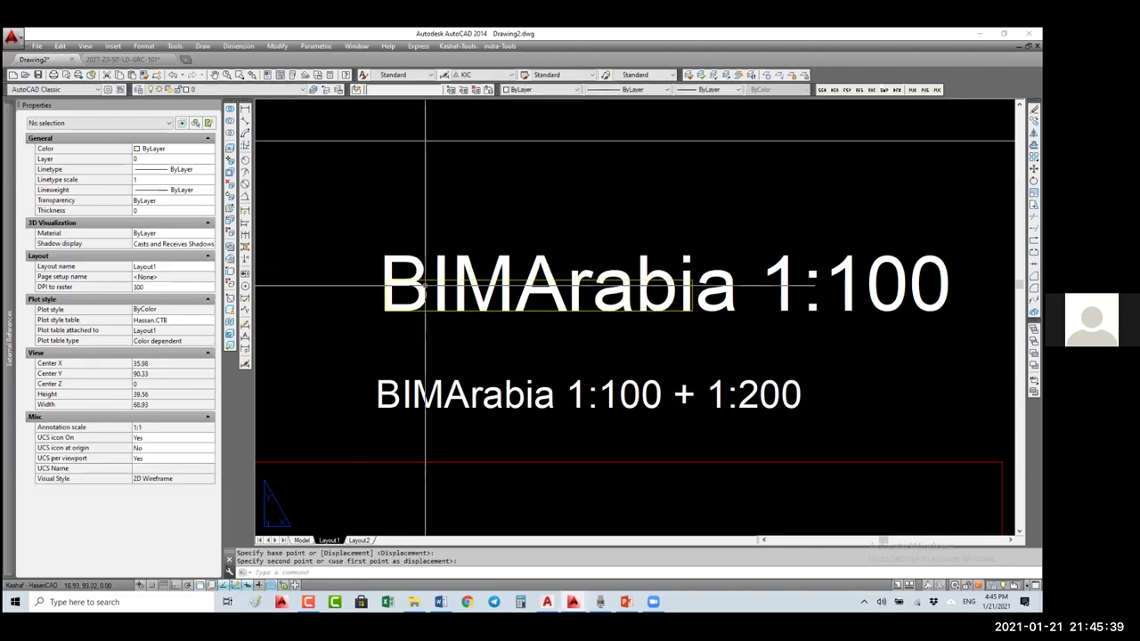
click(428, 282)
- Mirror the outline across a line through the title, then zoom to extents
text(mi)
key(Return)
click(427, 282)
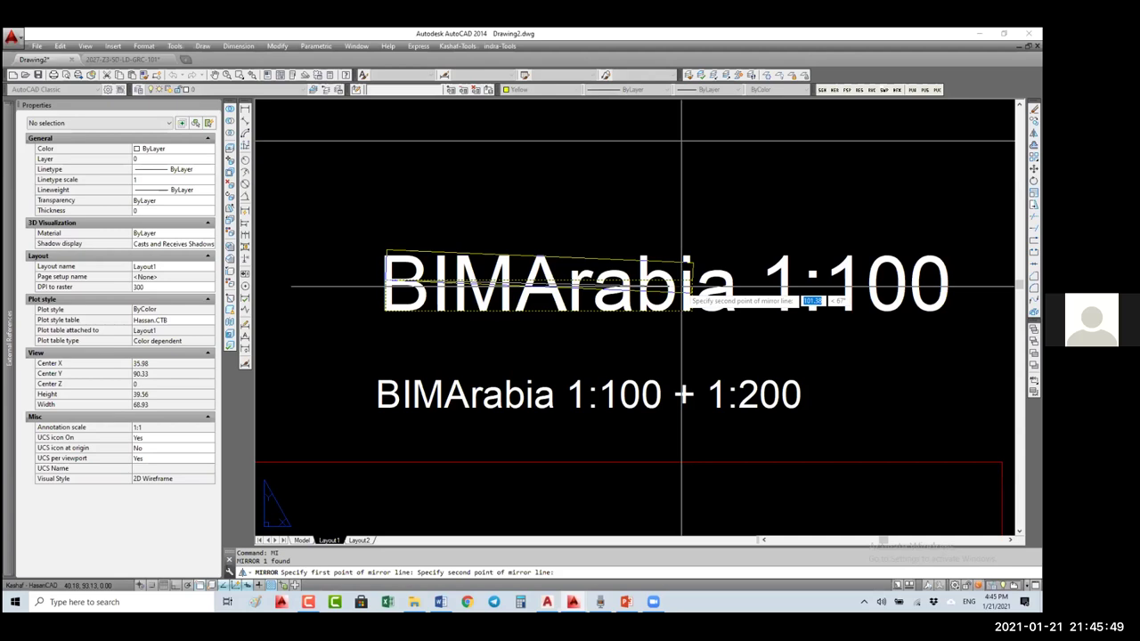
click(681, 300)
middle_click(766, 306)
middle_click(766, 306)
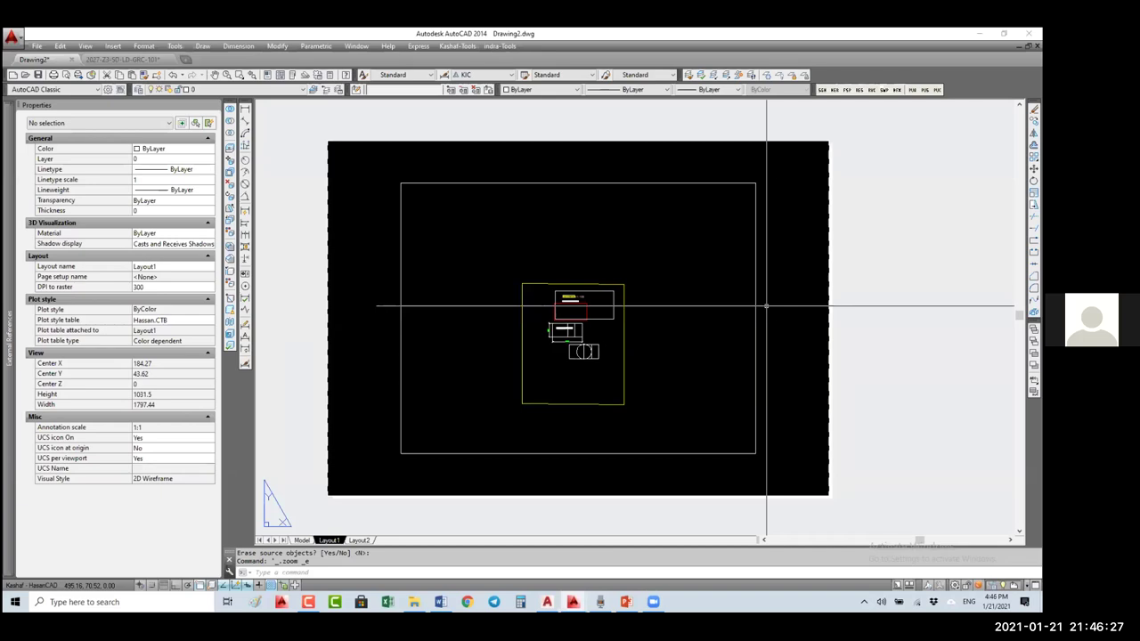
- Open the circle block in the Block Editor and add an 'sanCAD' multiline text label
double_click(585, 359)
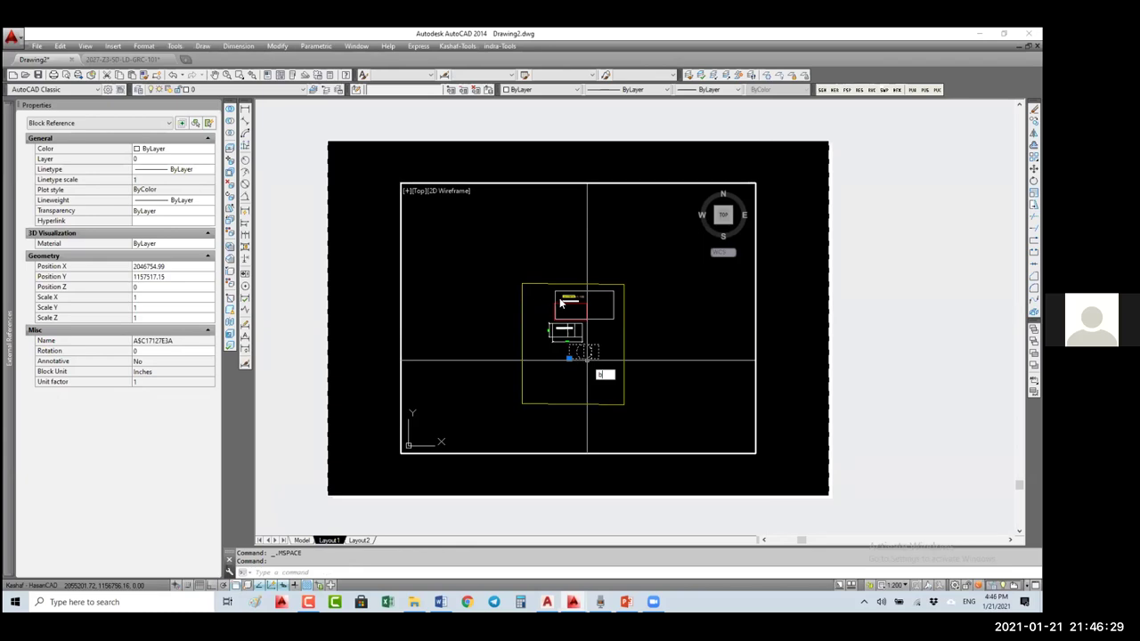
text(BE)
key(Return)
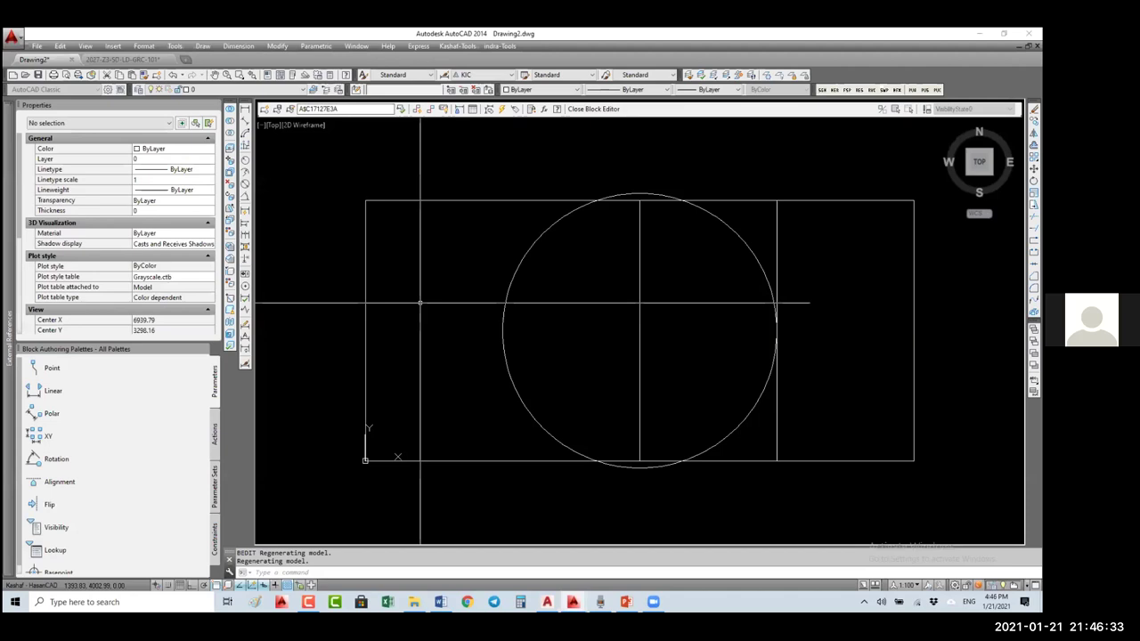
text(mt)
key(Return)
text(Ha)
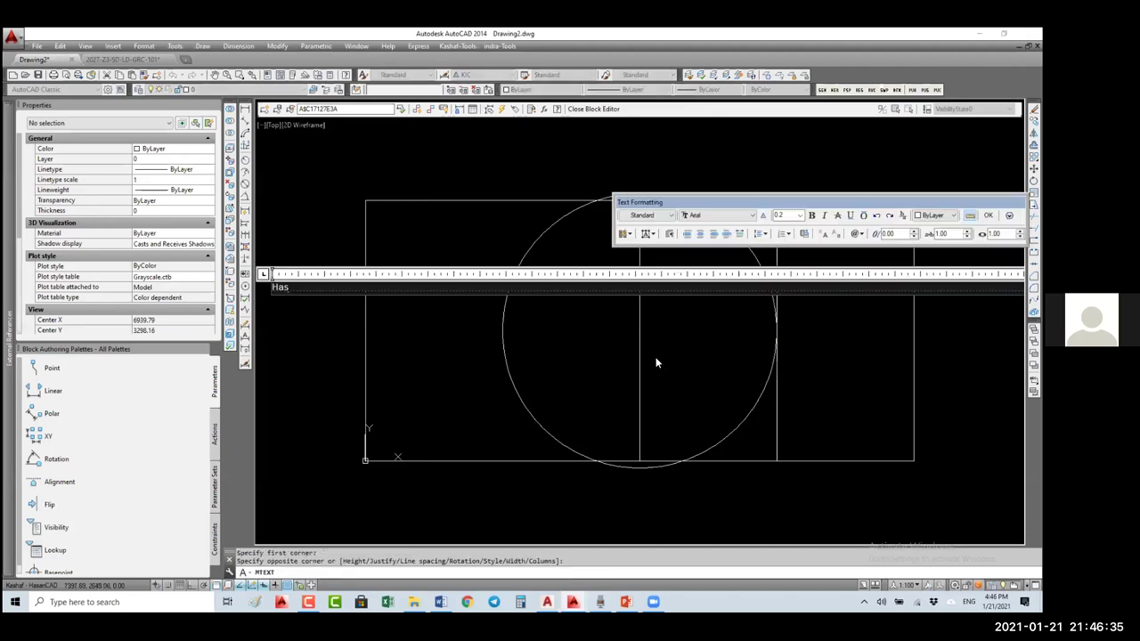
text(sanCAD)
key(ctrl+Return)
- Explode the 'sanCAD' label into single-line text
scroll(609, 330, down, 6)
click(445, 270)
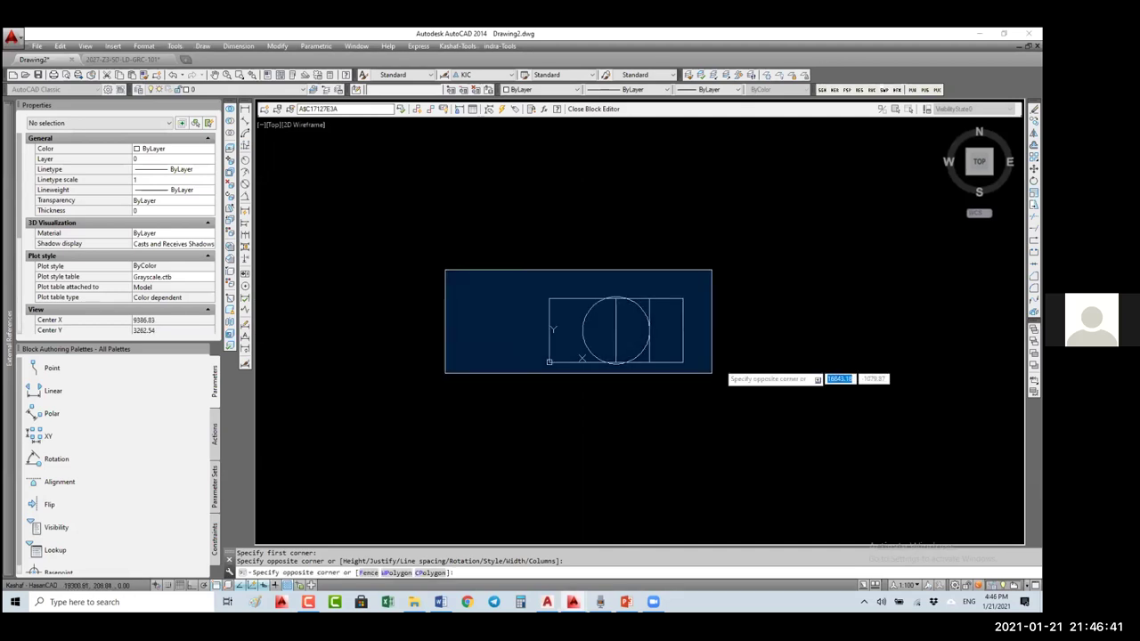
click(711, 373)
text(x)
key(Return)
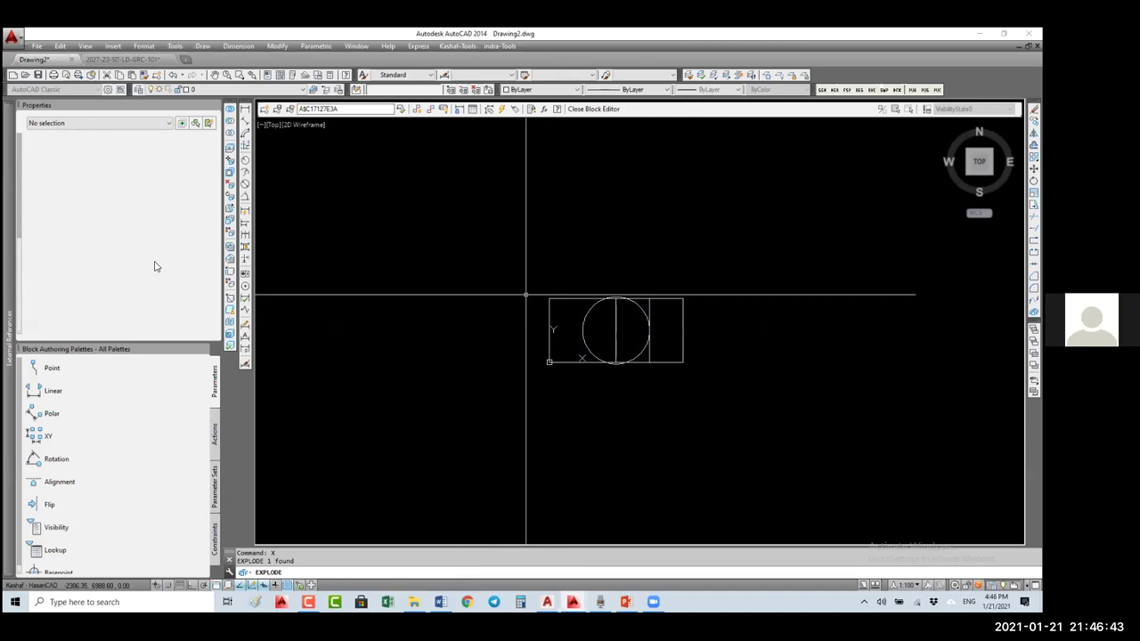
- Set the label to the KIC text style with 2.5 paper text height
click(154, 318)
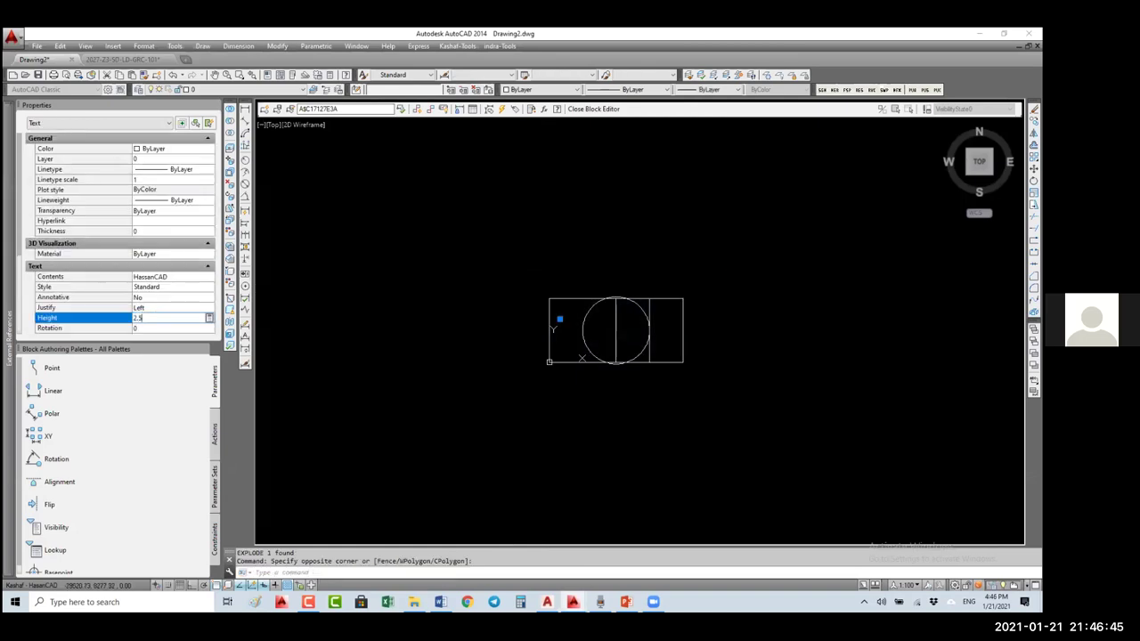
key(Return)
click(158, 287)
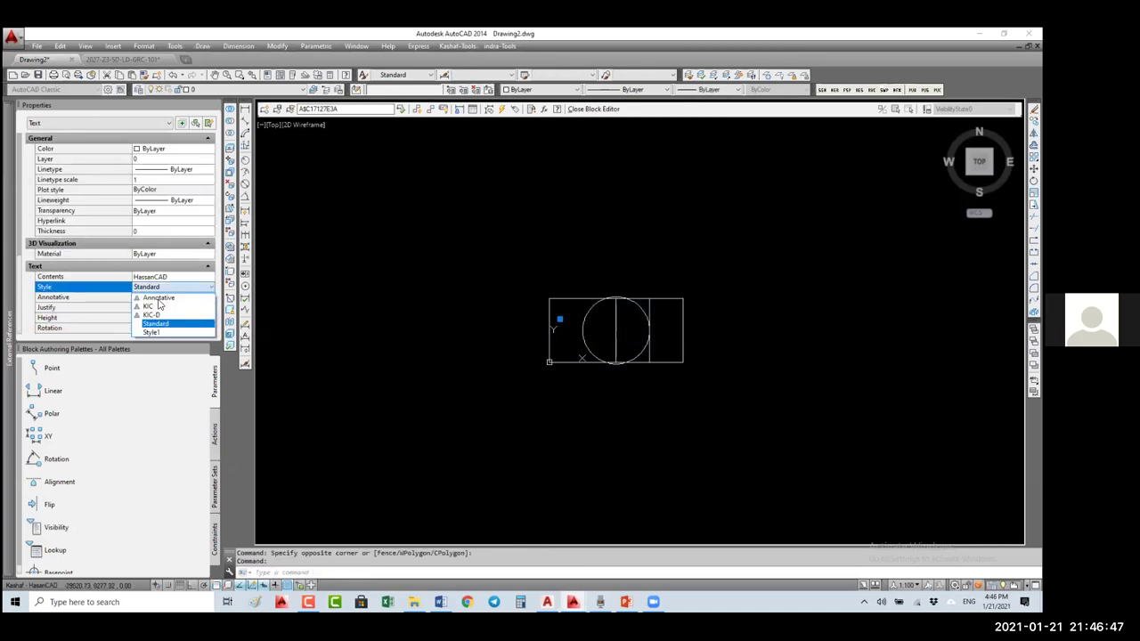
click(157, 307)
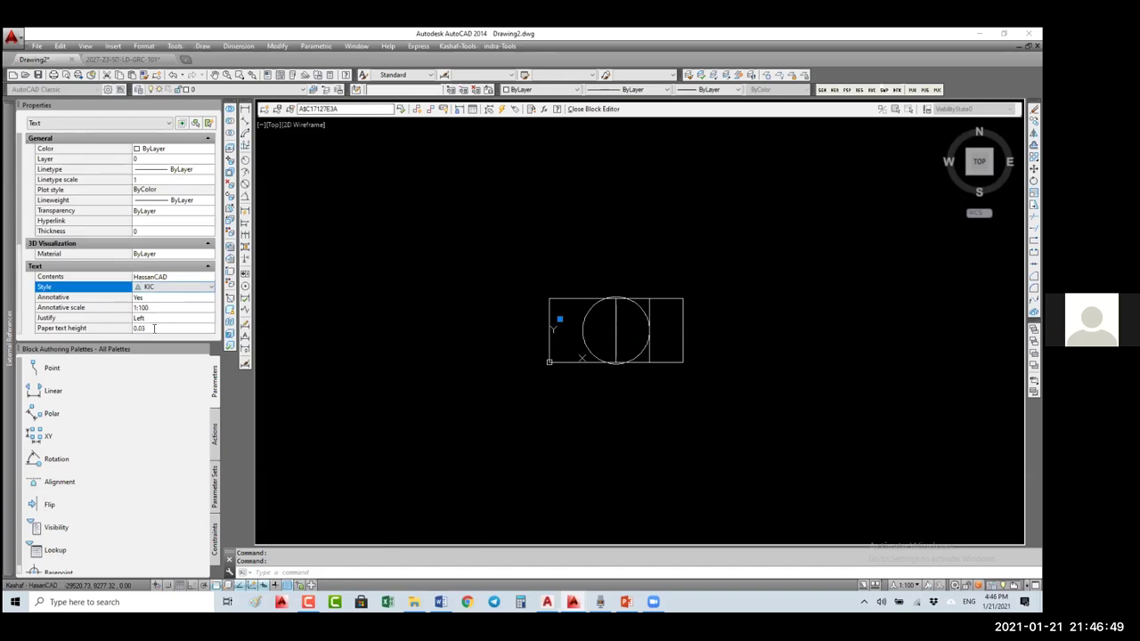
click(154, 328)
text(2.5)
key(Return)
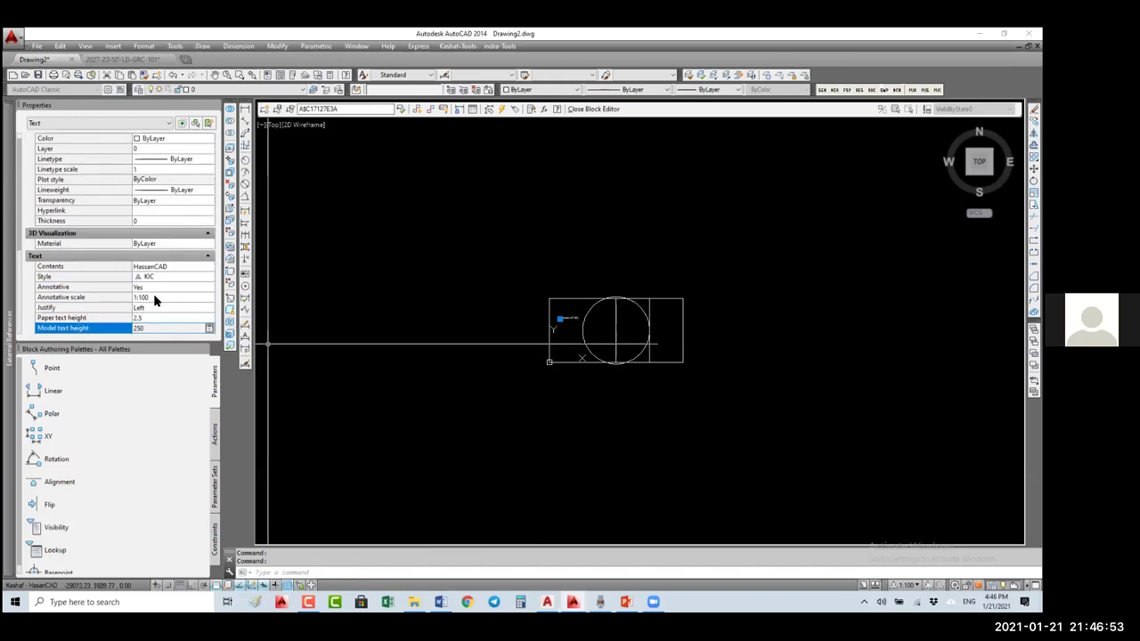
- Add the 1:200 annotation scale to the label alongside 1:100
double_click(207, 299)
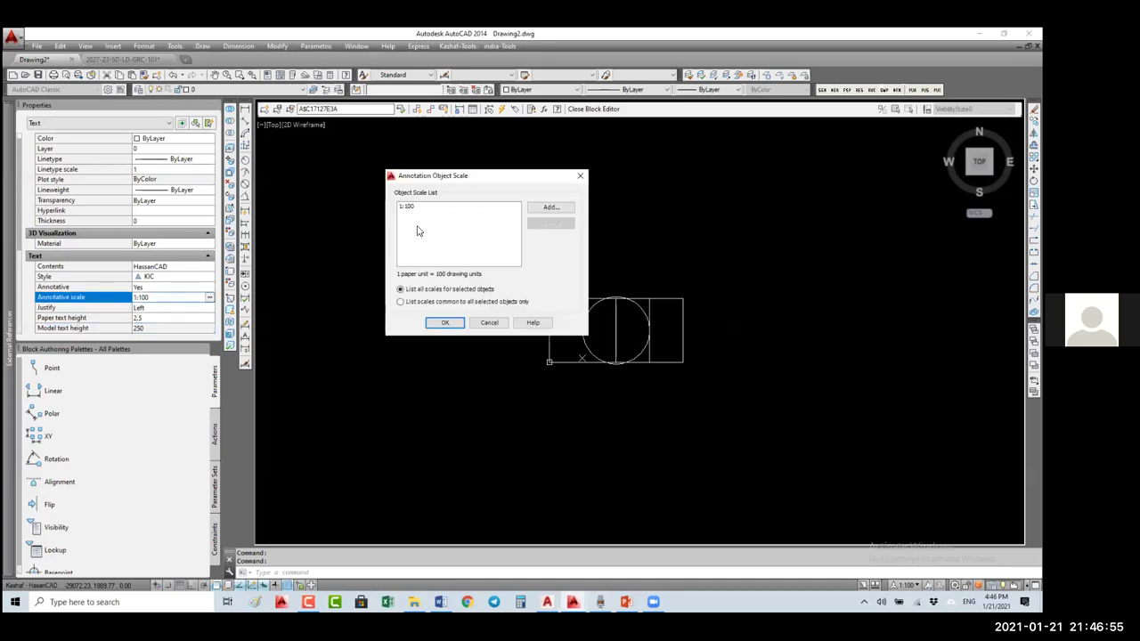
click(532, 212)
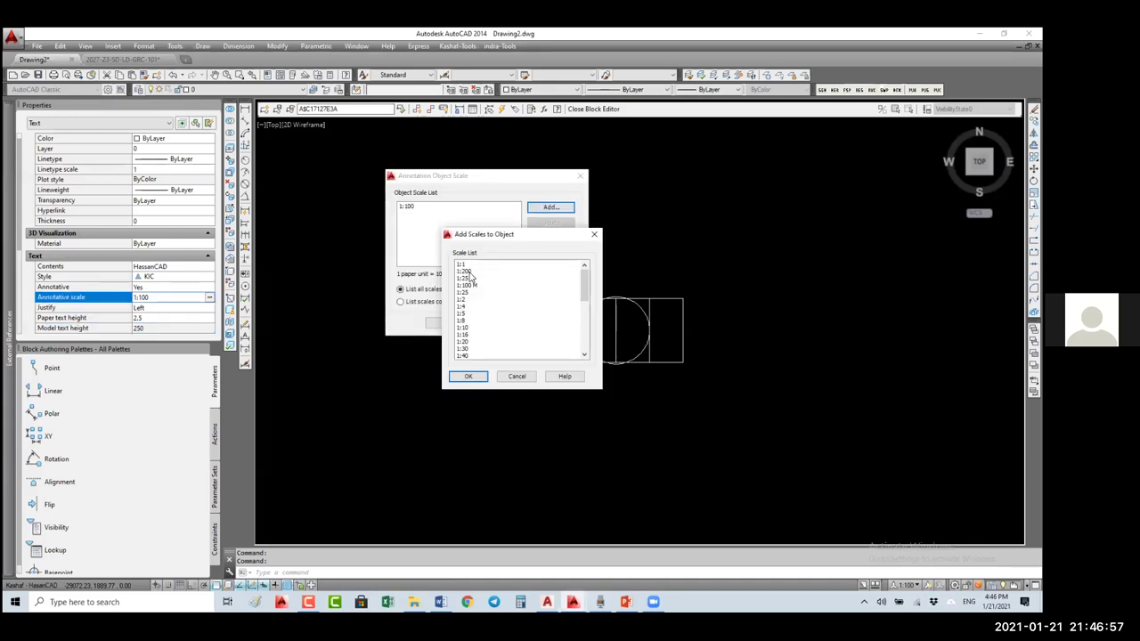
double_click(464, 328)
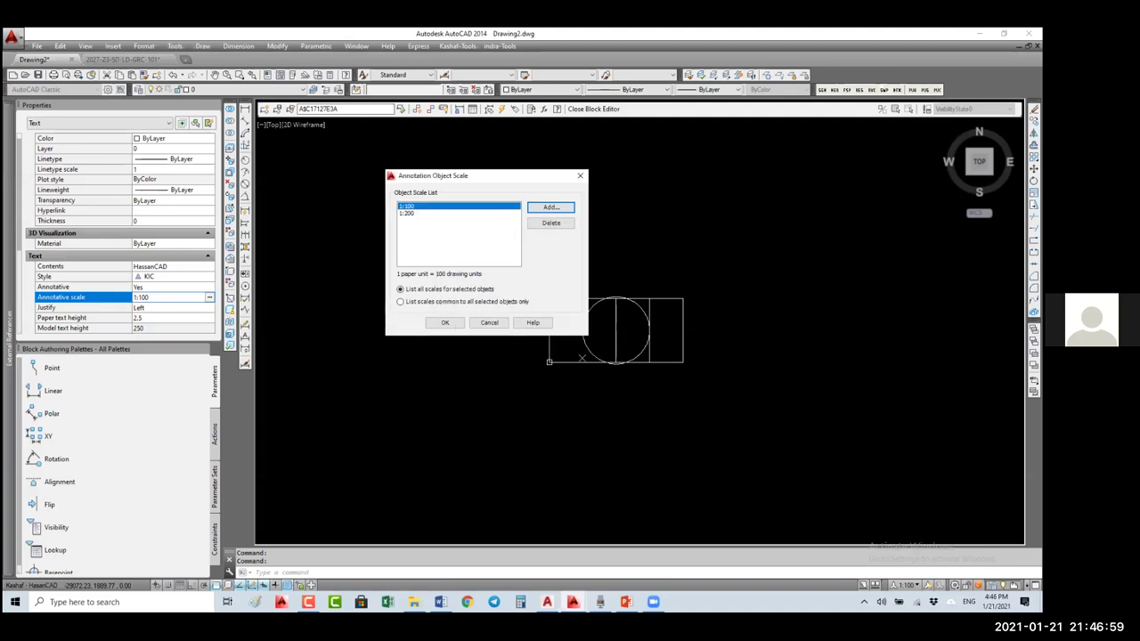